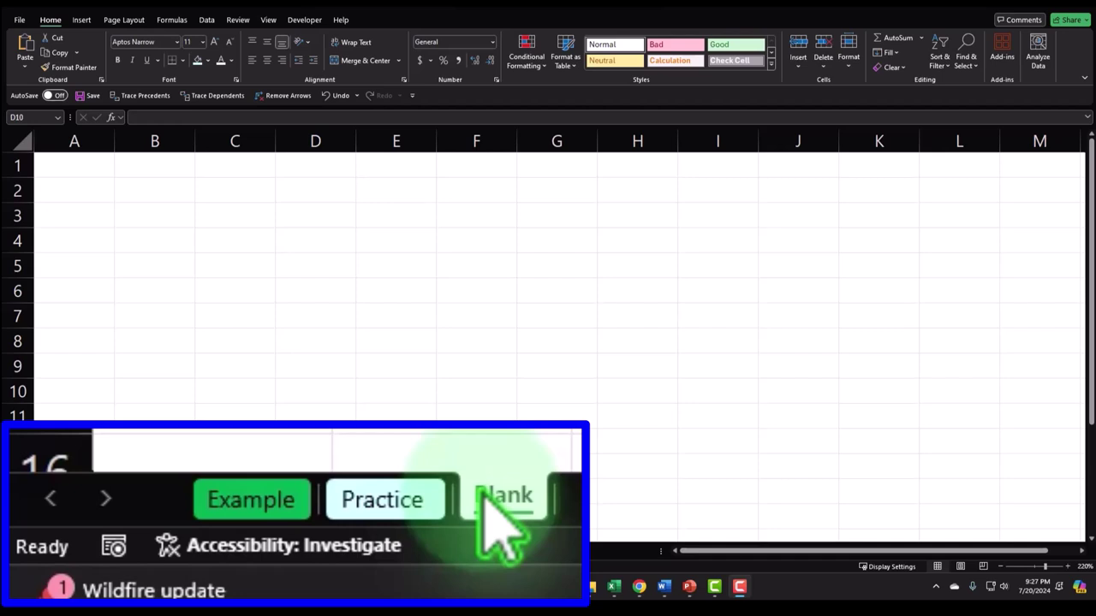
Examine the one-die and two-dice odds tables and charts on the Example sheet
left_click(248, 501)
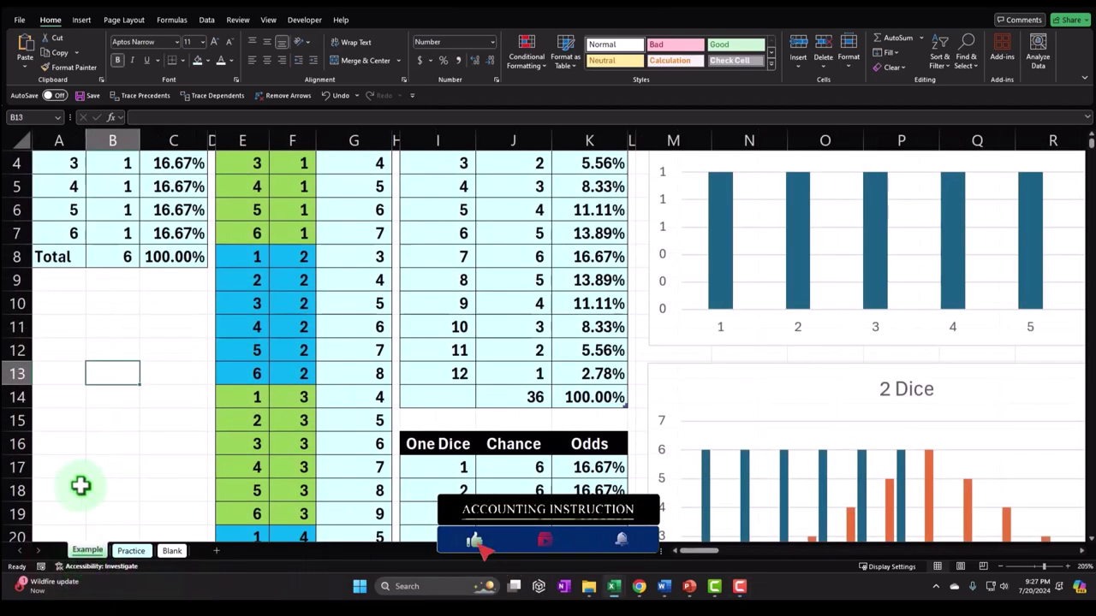
scroll(80, 485, "up", 1)
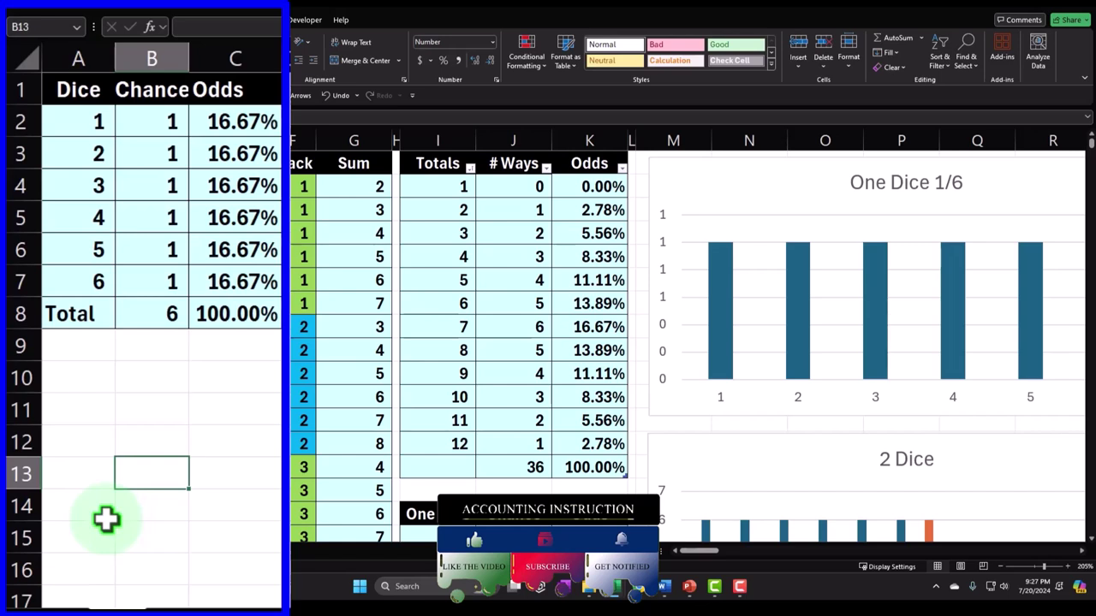
left_click(154, 375)
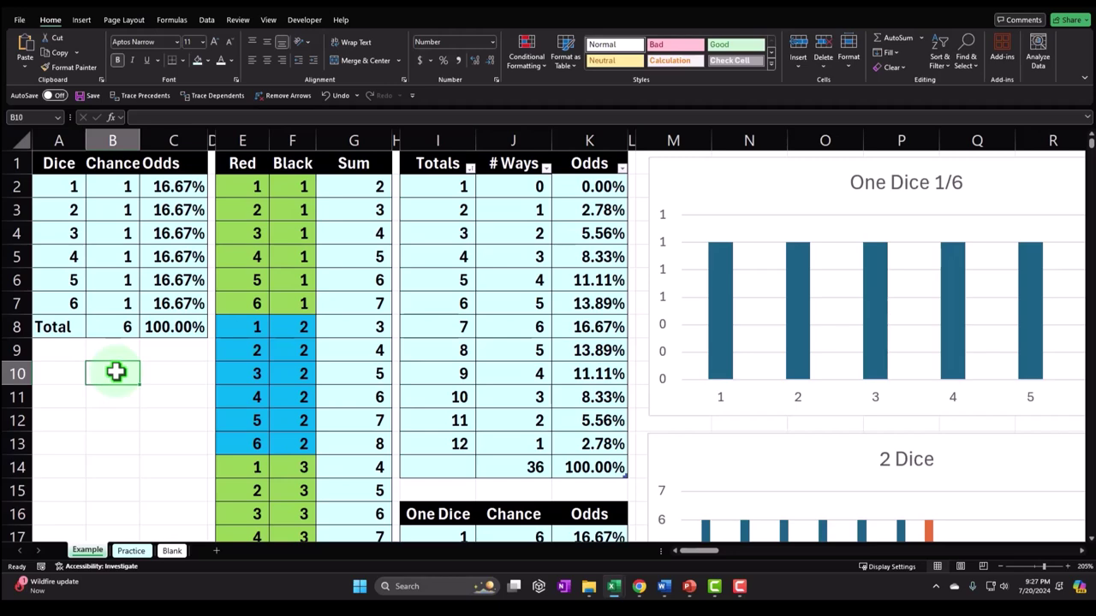
left_click(693, 188)
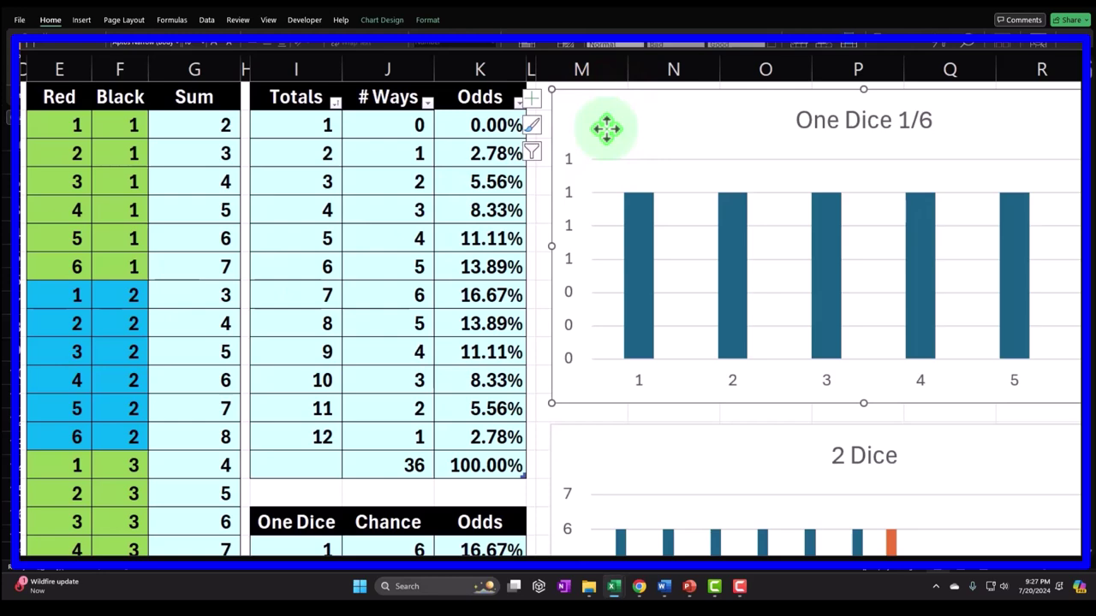
left_click(215, 179)
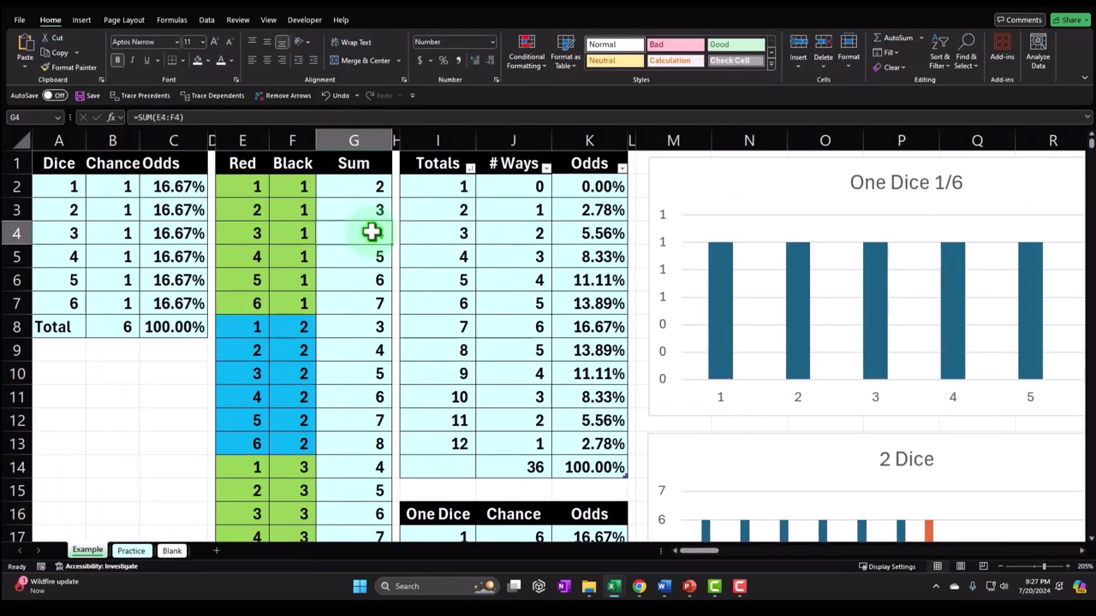
scroll(371, 232, "down", 3)
left_click(703, 232)
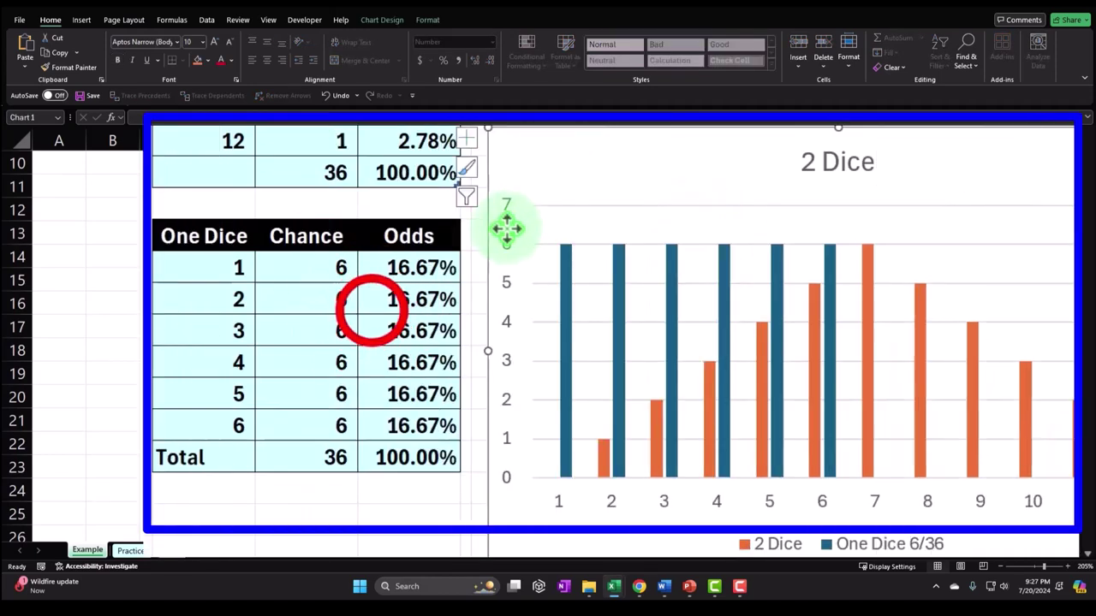
left_click(562, 358)
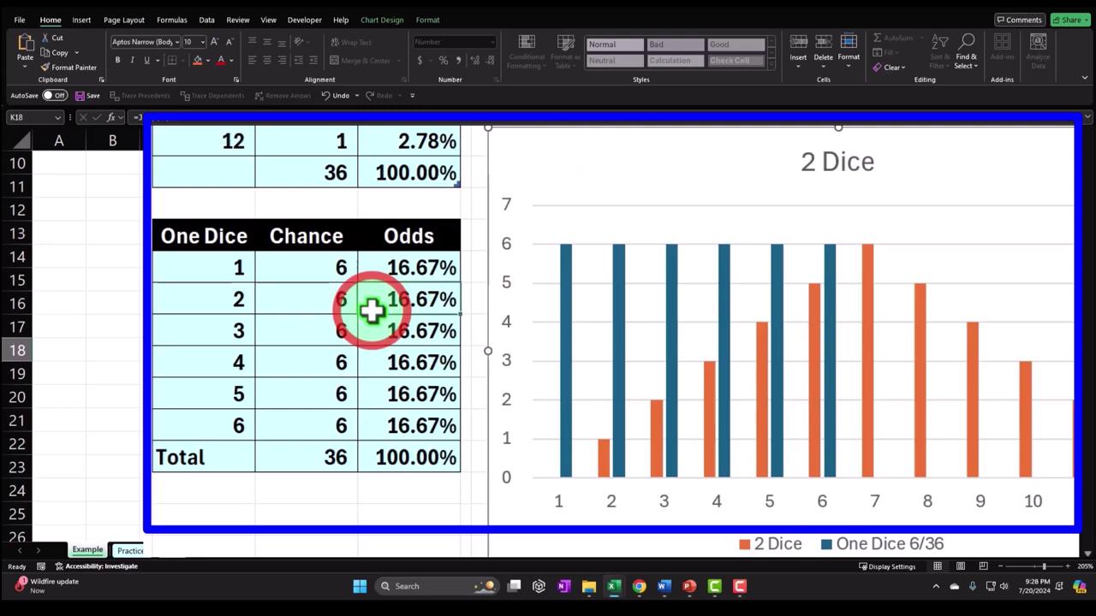
left_click(820, 360)
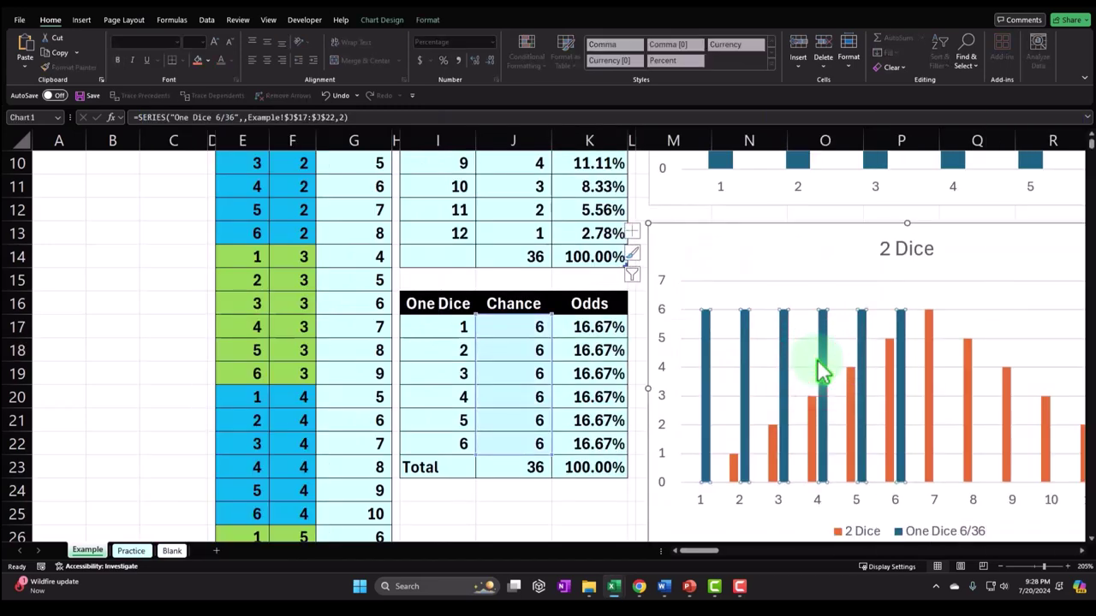
Examine the Example sheet's 3 Dice and 5 Dice charts and the dice average tables and comparison chart
scroll(816, 358, "up", 3)
left_click(707, 551)
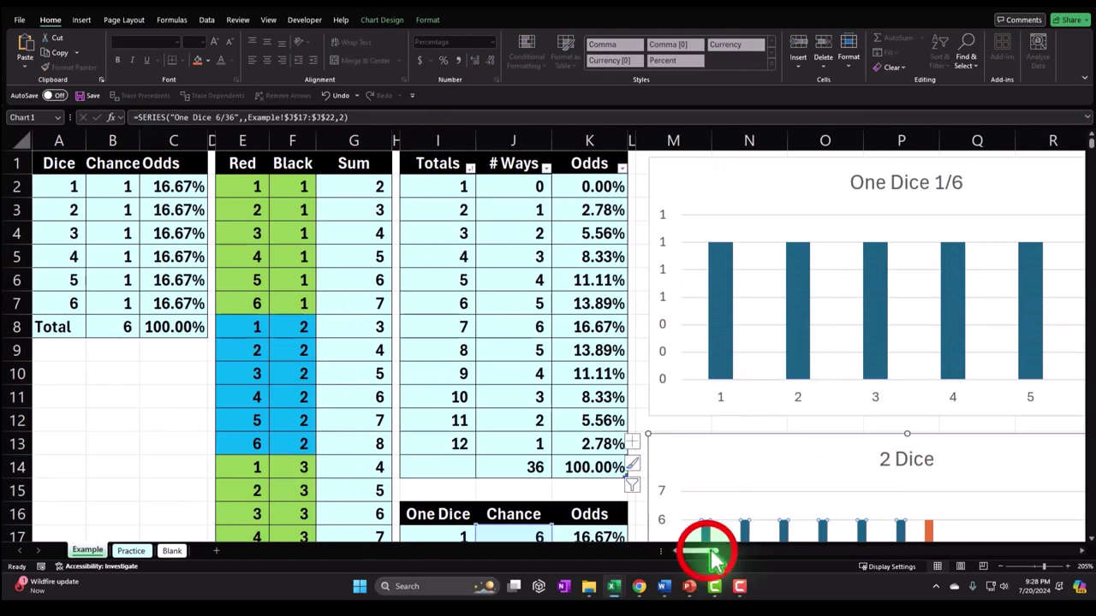
left_click_drag(706, 551, 759, 560)
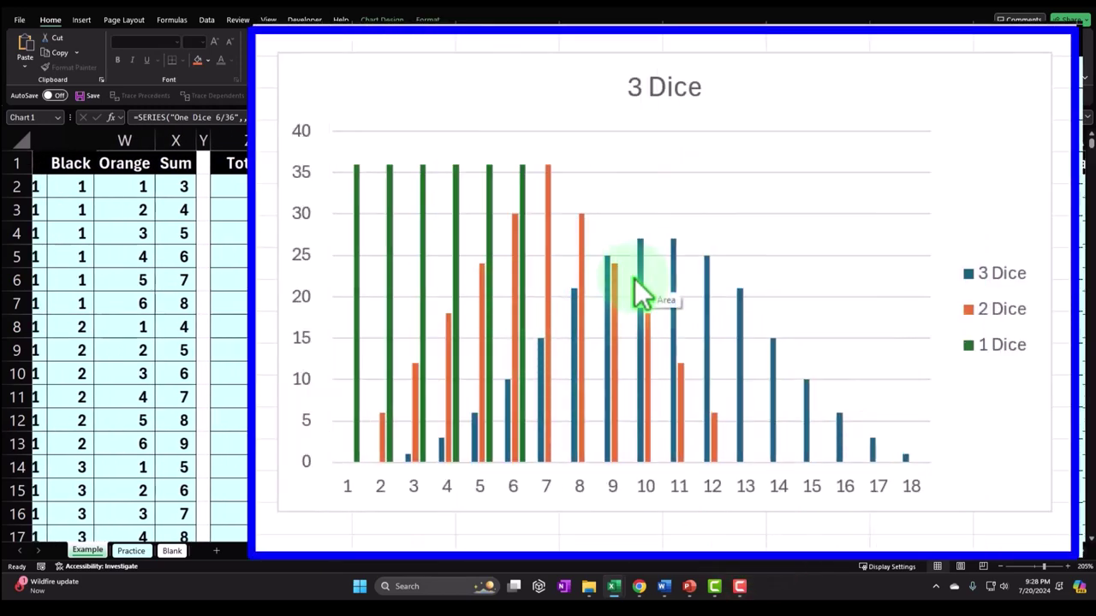
left_click_drag(745, 548, 844, 563)
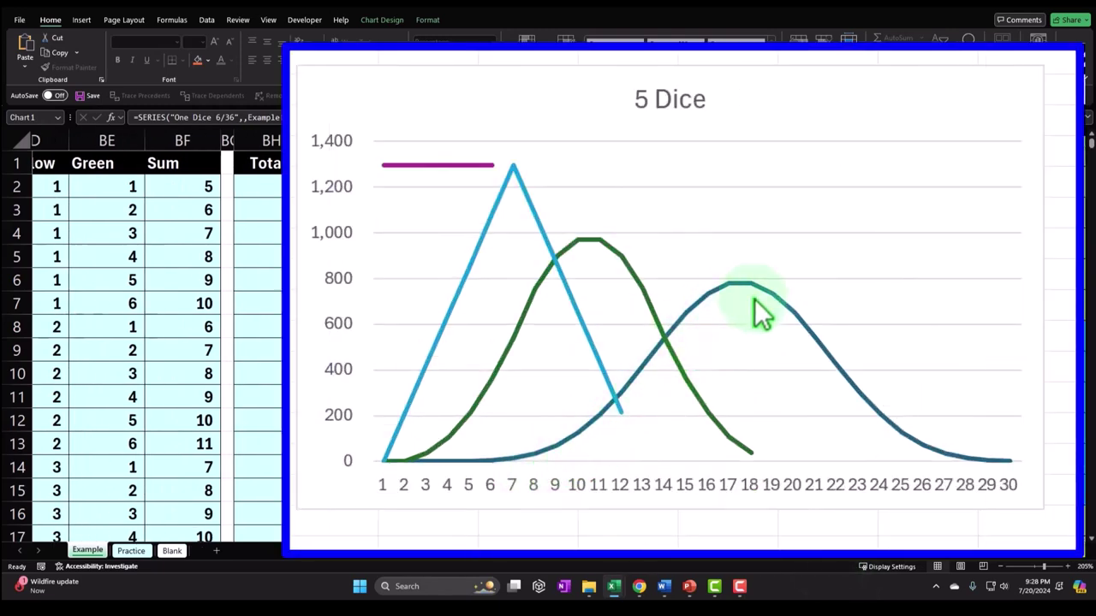
mouse_move(874, 556)
left_mouse_down()
mouse_move(852, 558)
mouse_move(880, 560)
left_mouse_up()
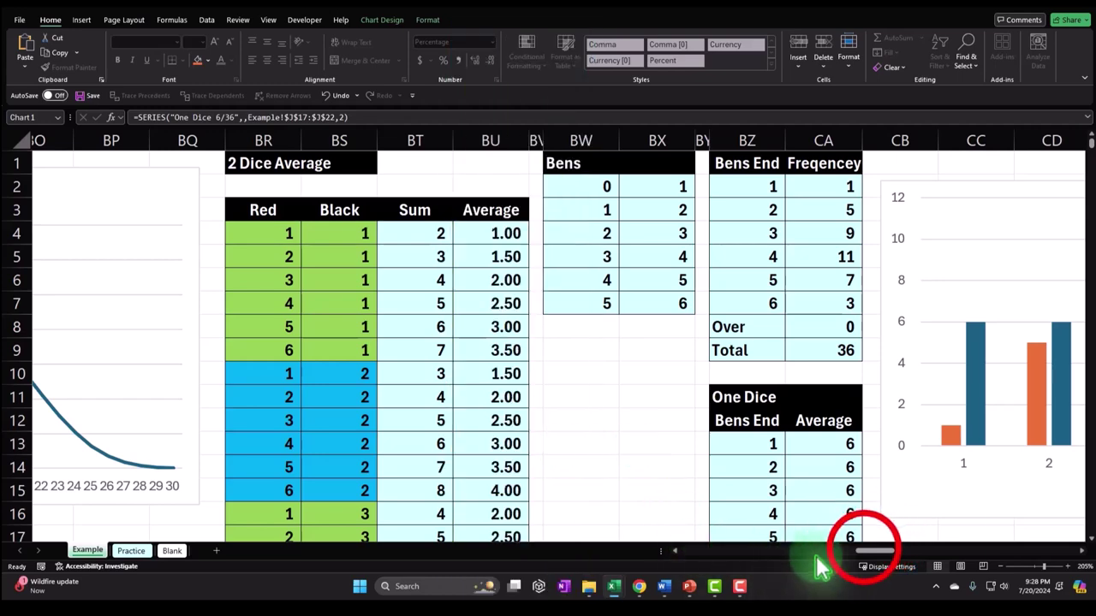
left_click_drag(869, 553, 1045, 560)
left_click(1001, 291)
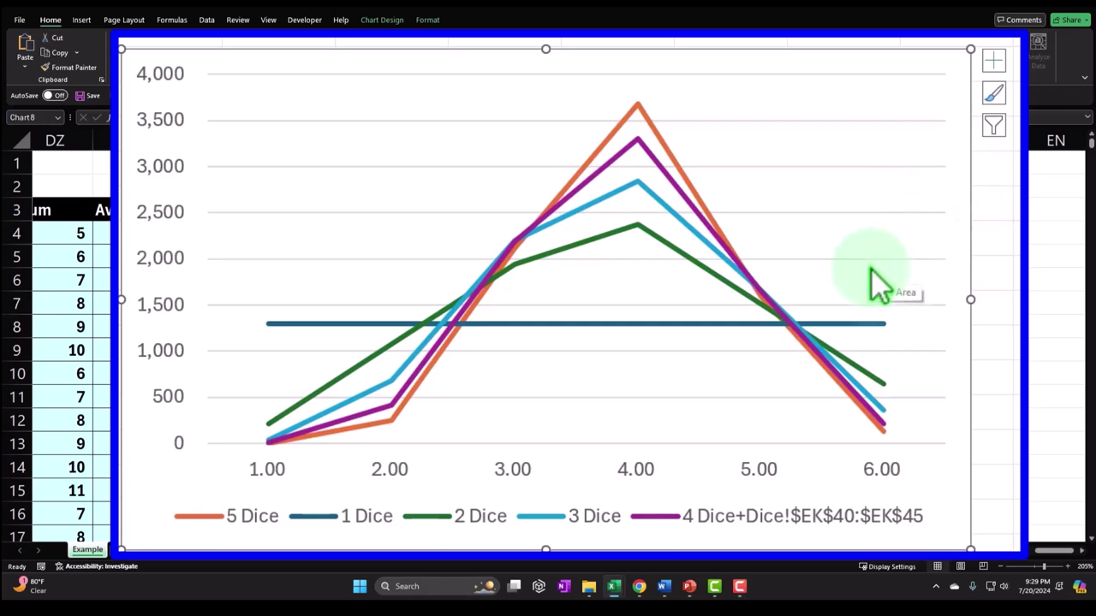
left_click(1060, 563)
left_click_drag(1060, 557, 502, 579)
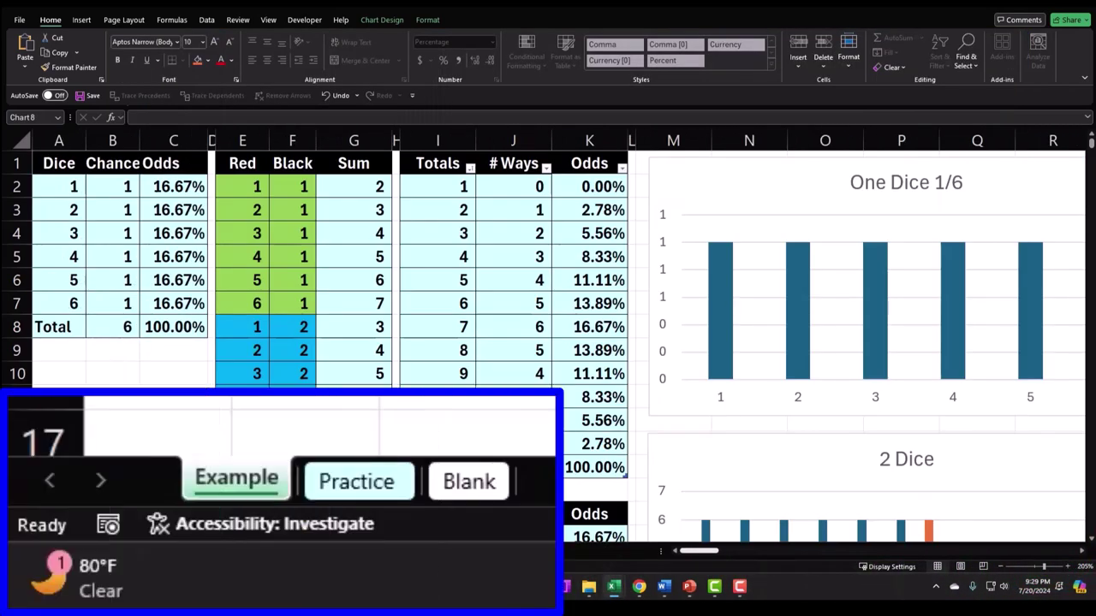
Look over the preformatted tables on the Practice sheet and return to the Blank sheet
left_click(131, 550)
left_click(116, 228)
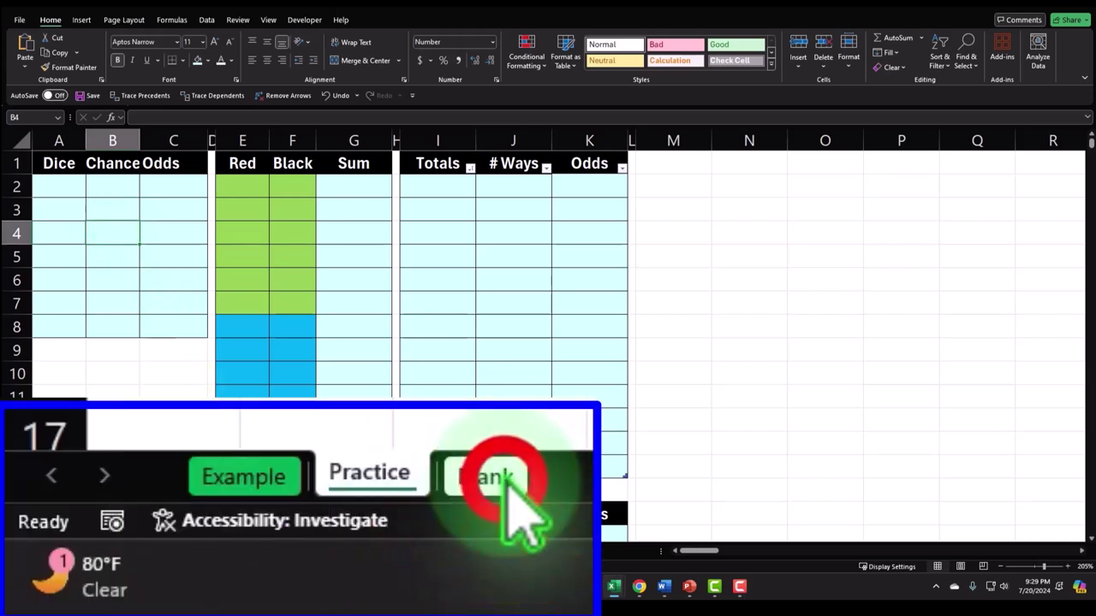
left_click(484, 476)
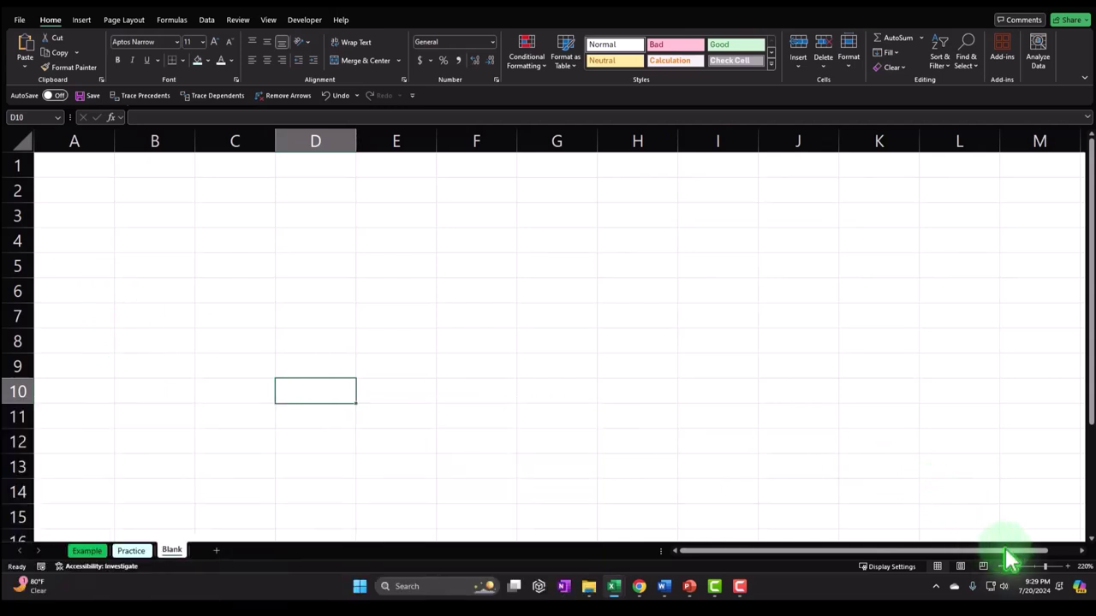
Enlarge the Blank sheet's view to 235% and check the magnification in the Zoom dialog
left_click(807, 312)
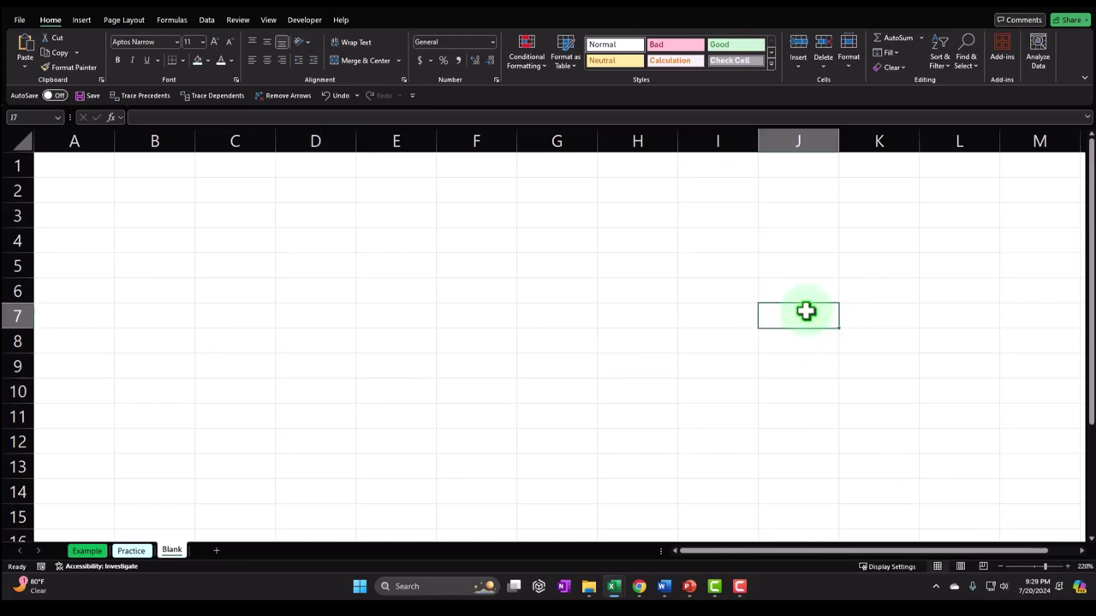
scroll(806, 310, "up", 1)
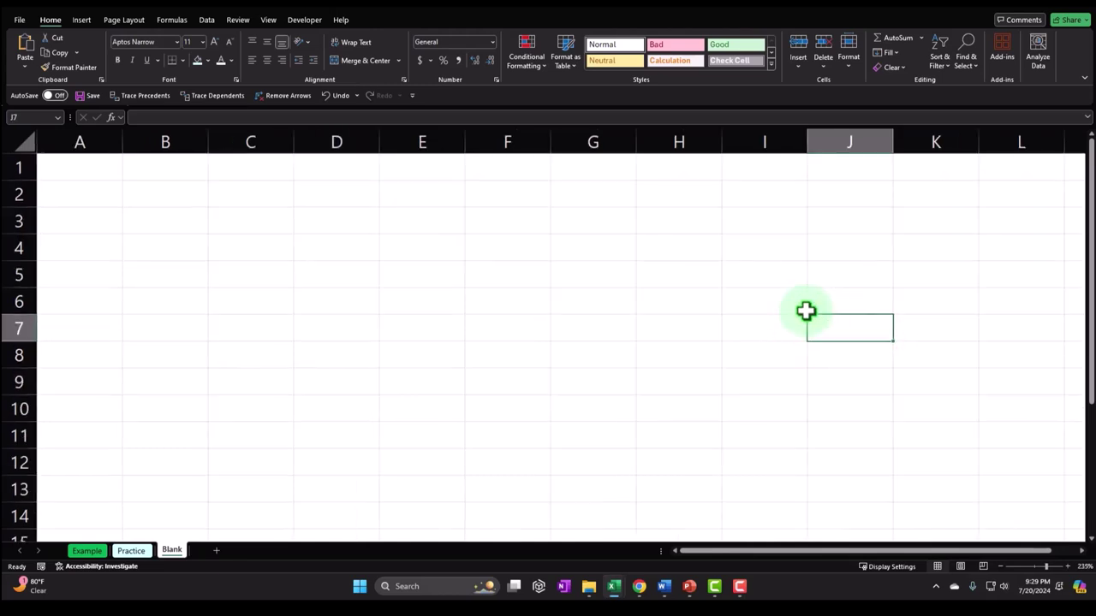
left_click(1082, 568)
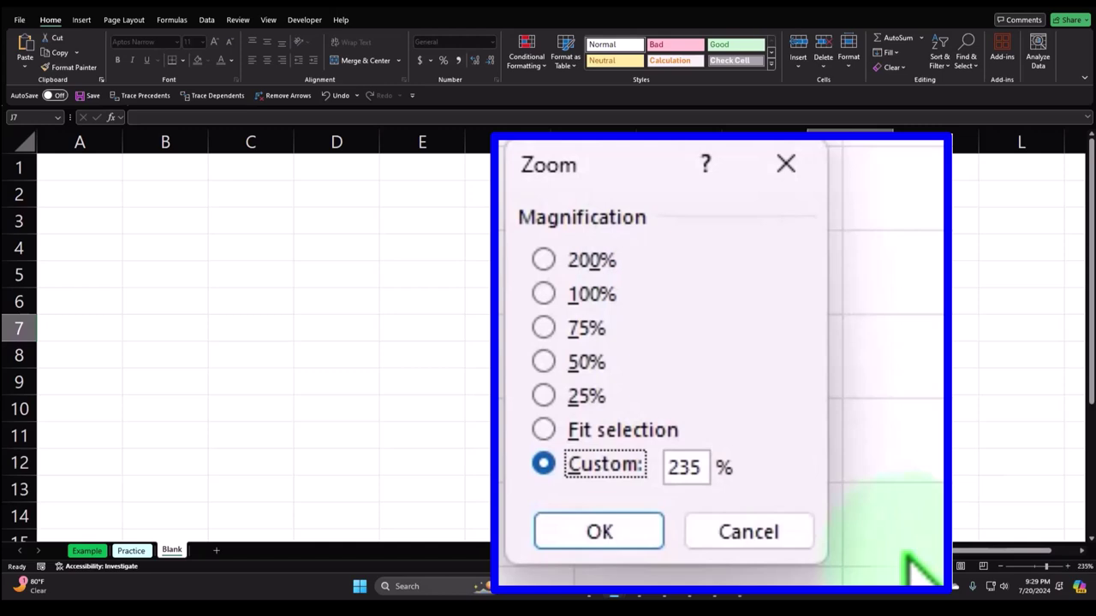
left_click(786, 164)
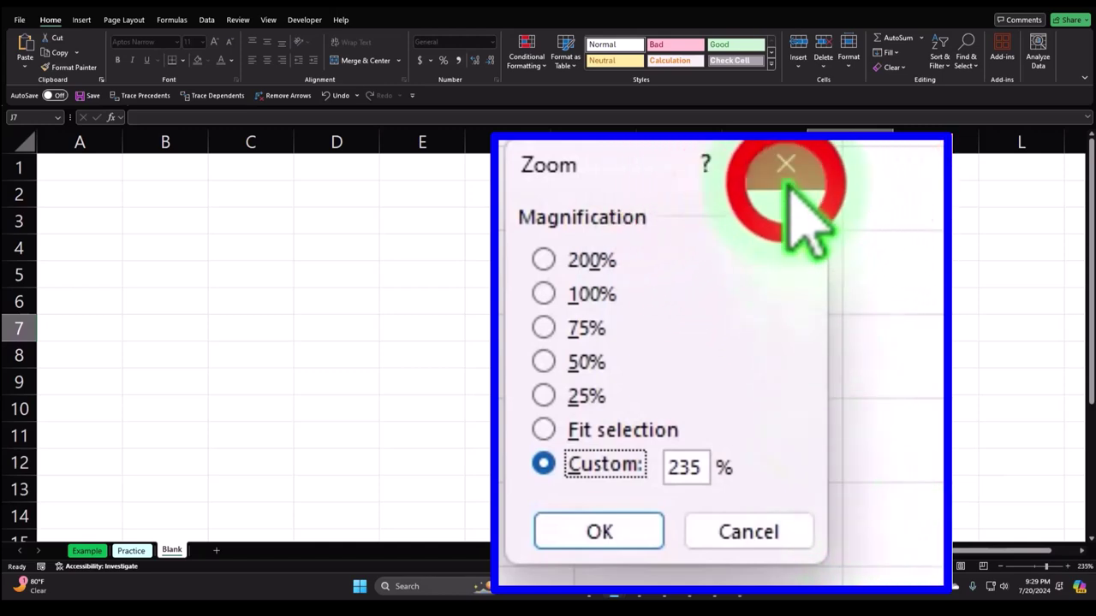
Format all cells of the Blank sheet as Currency with red parenthesized negatives, no symbol and 0 decimal places
left_click(64, 155)
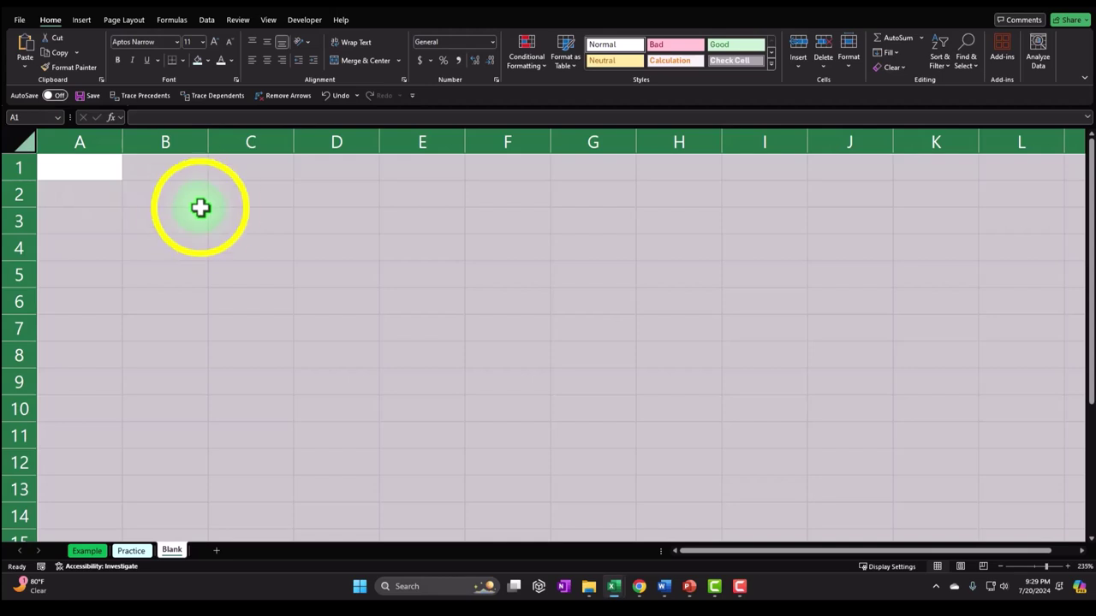
right_click(200, 207)
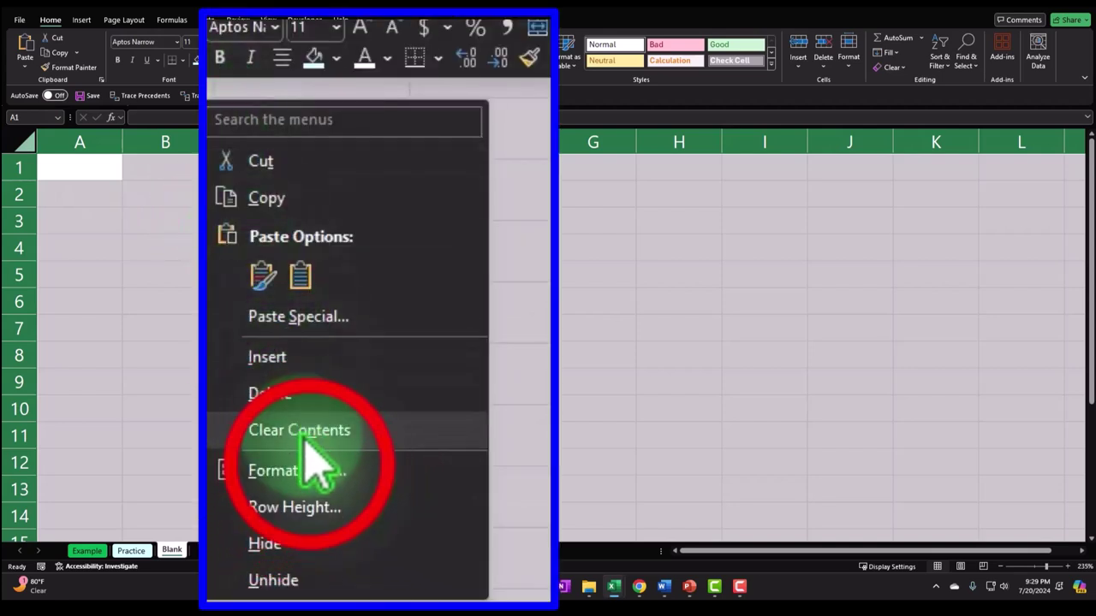
left_click(310, 466)
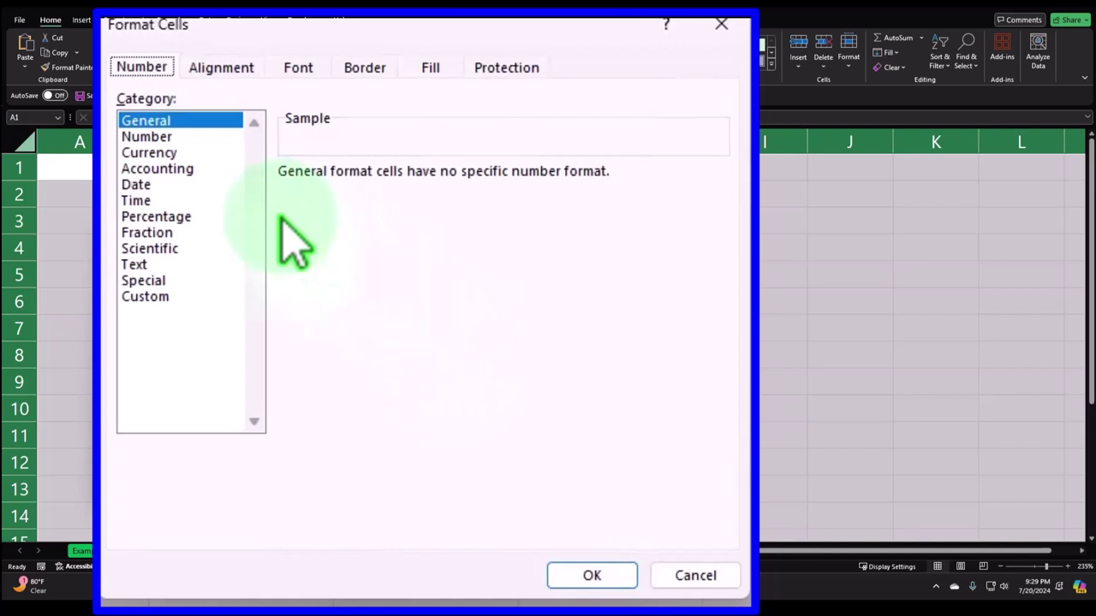
left_click(182, 154)
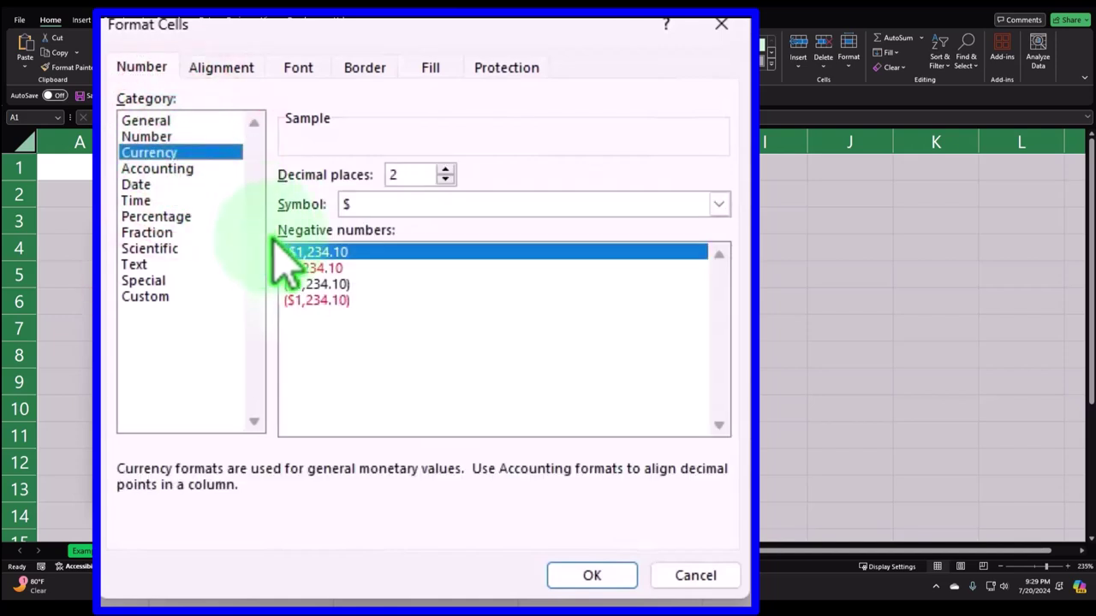
left_click(324, 300)
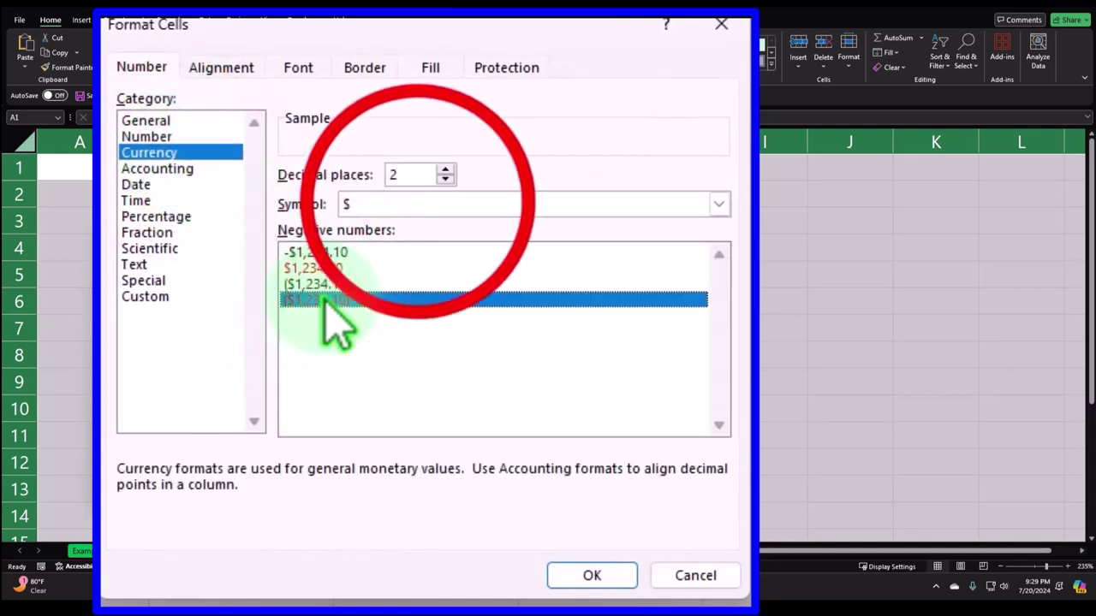
left_click(416, 206)
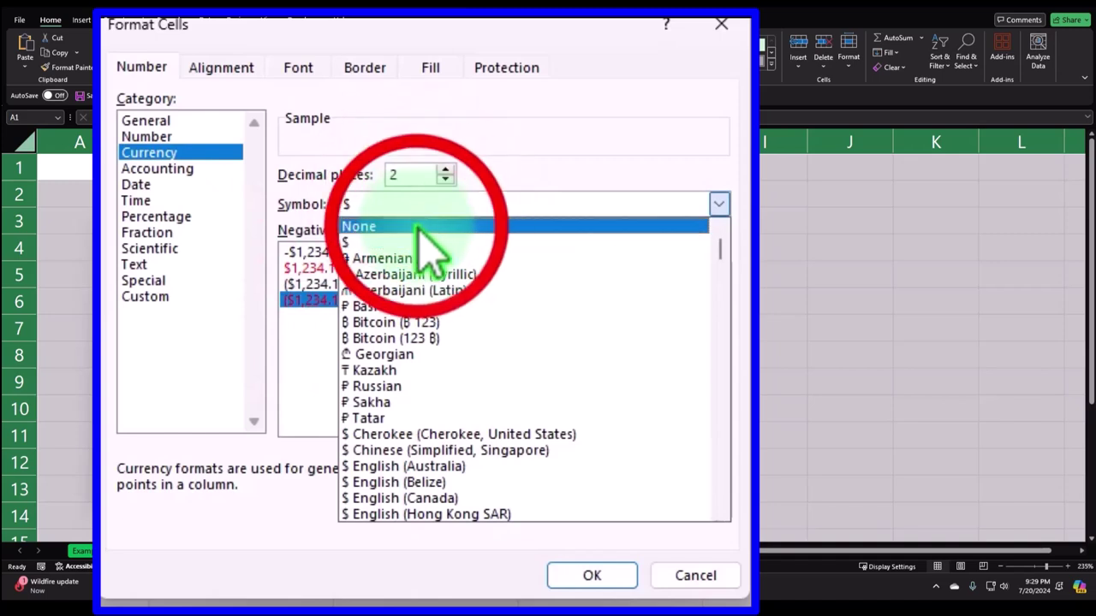
left_click(420, 226)
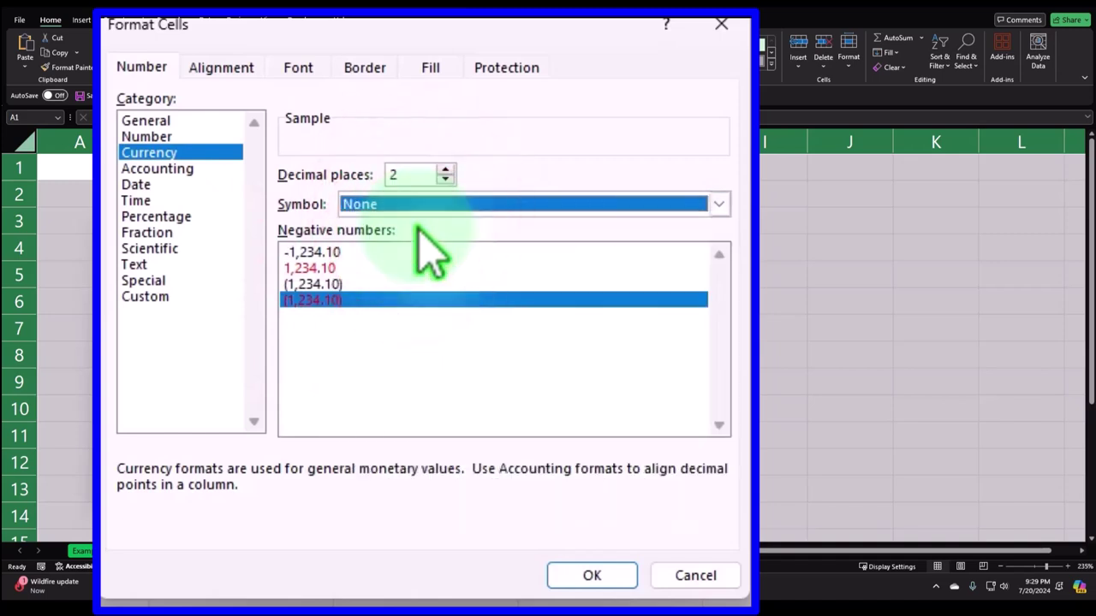
left_click(445, 180)
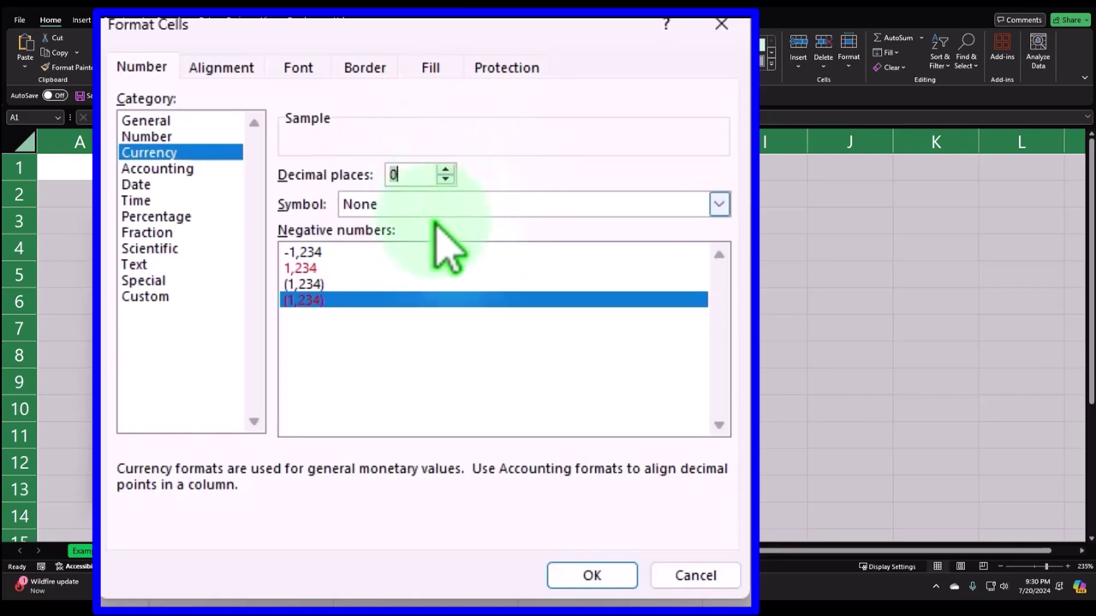
left_click(593, 574)
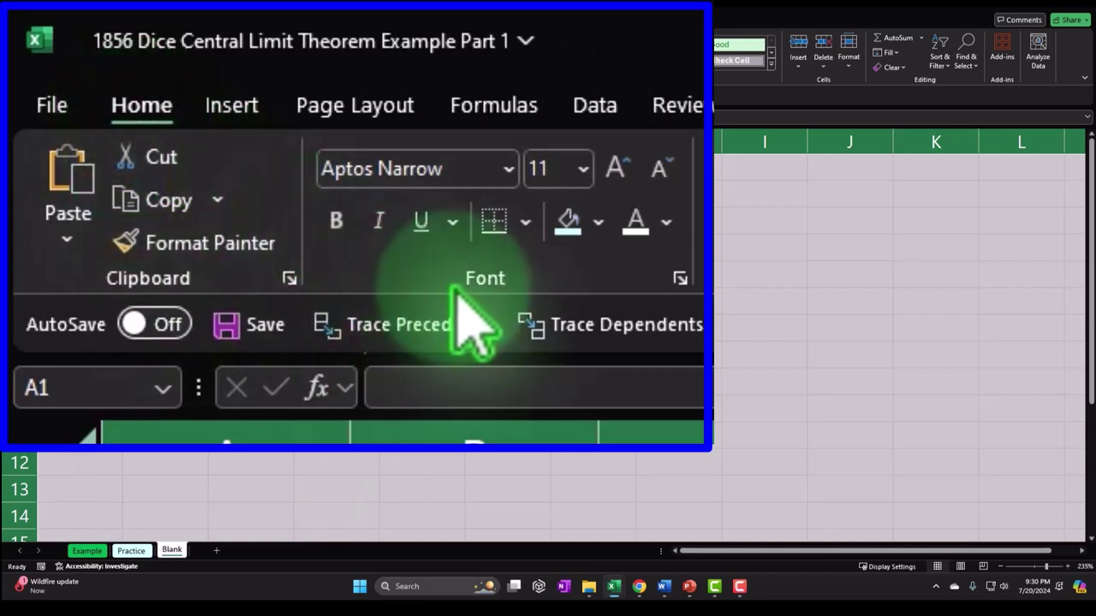
Apply bold formatting to all cells of the Blank sheet
left_click(336, 220)
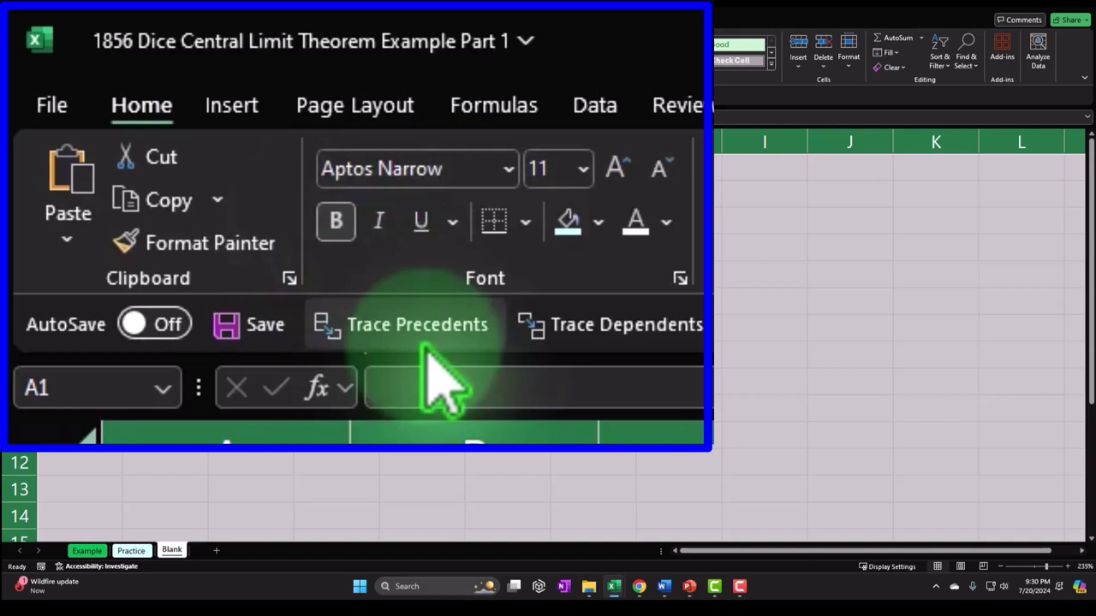
left_click(233, 285)
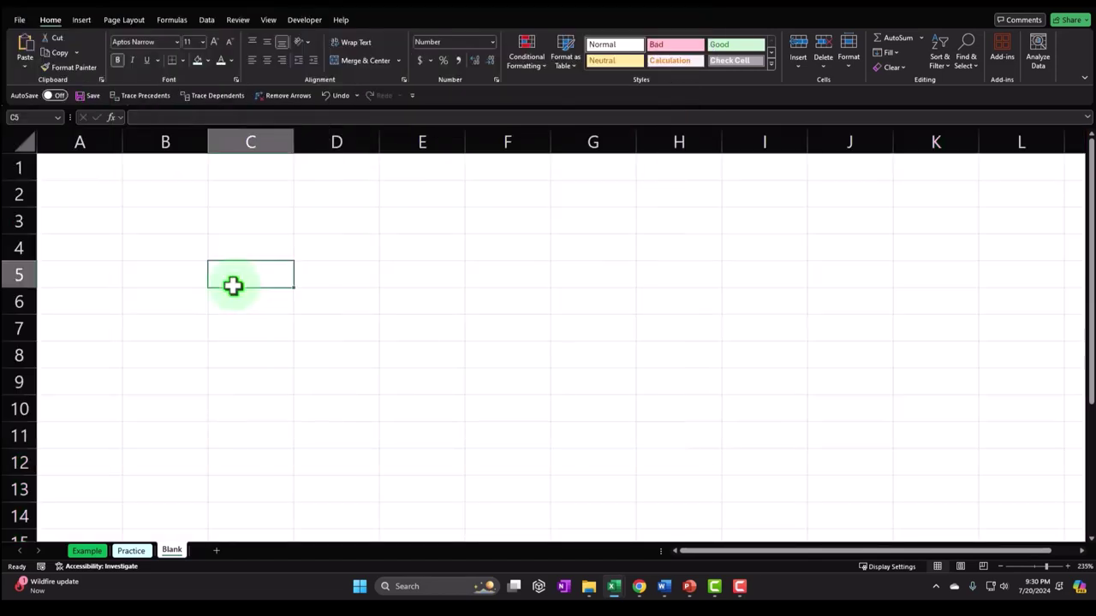
scroll(233, 285, "up", 1)
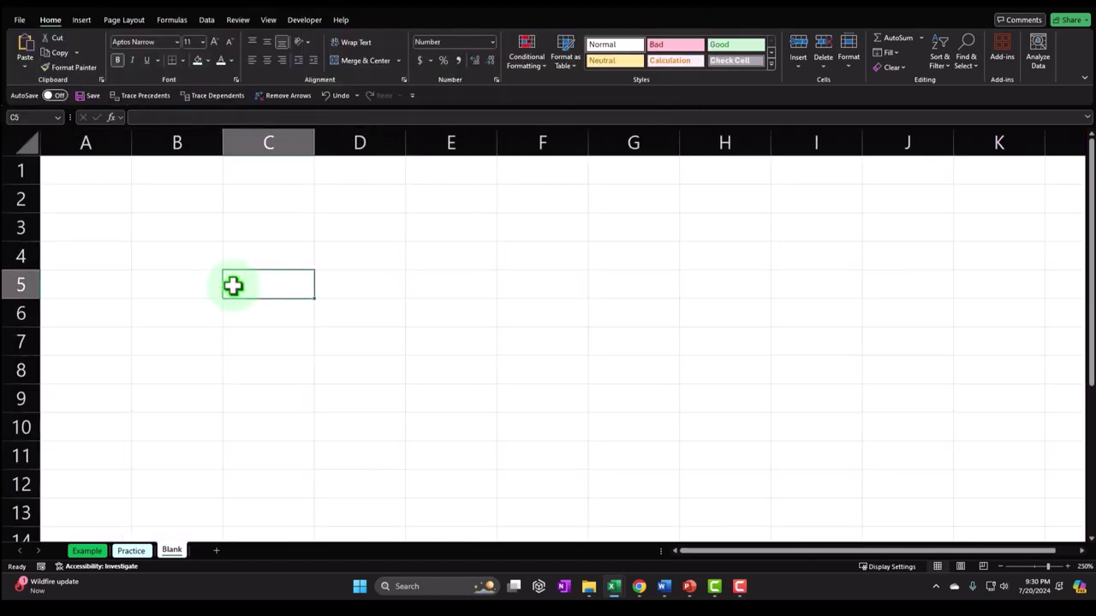
scroll(208, 301, "up", 1)
scroll(205, 307, "up", 2)
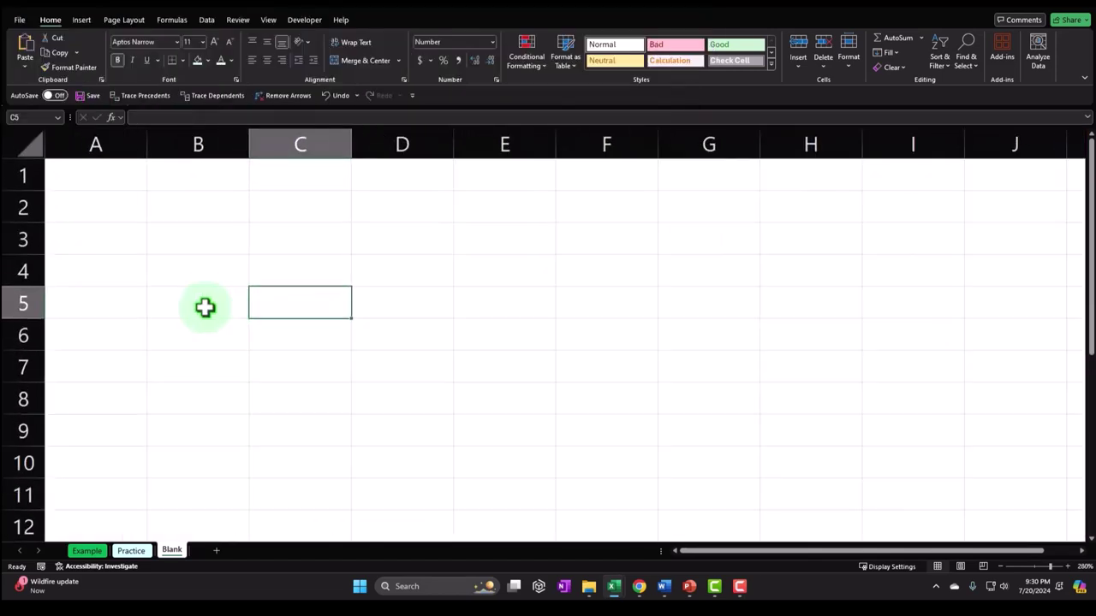
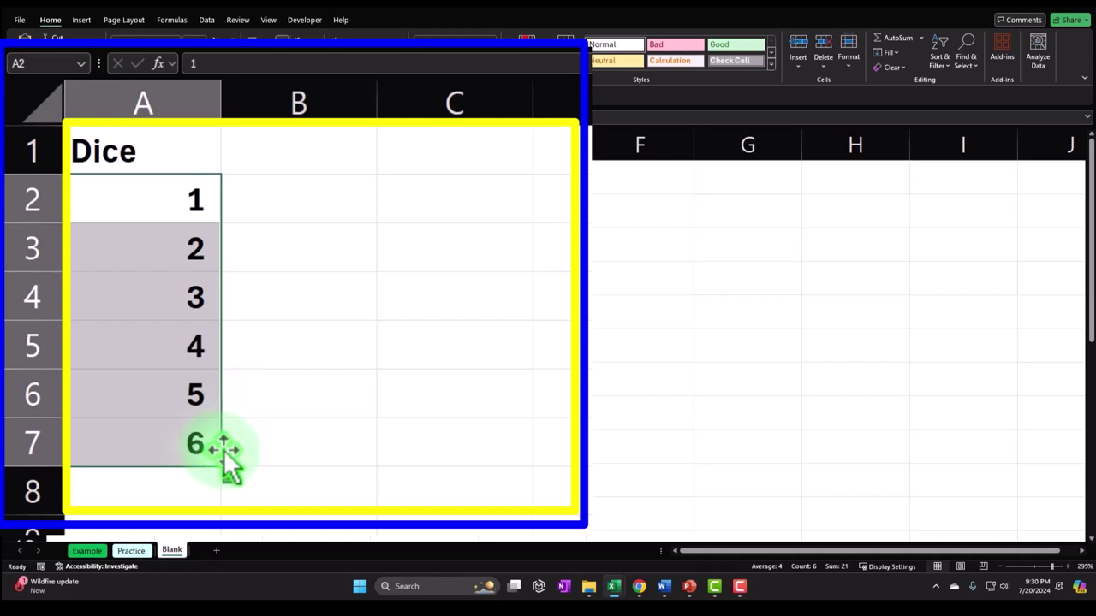
Add a Chance column in B1 with the value 1 for each die face in B2:B7
left_click(295, 143)
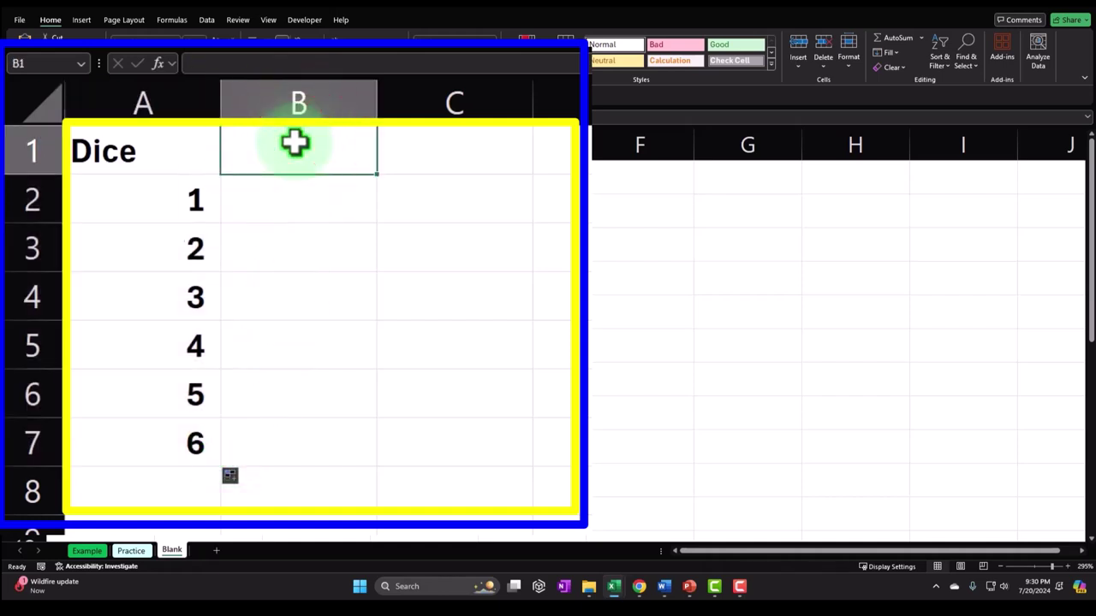
type("Ca")
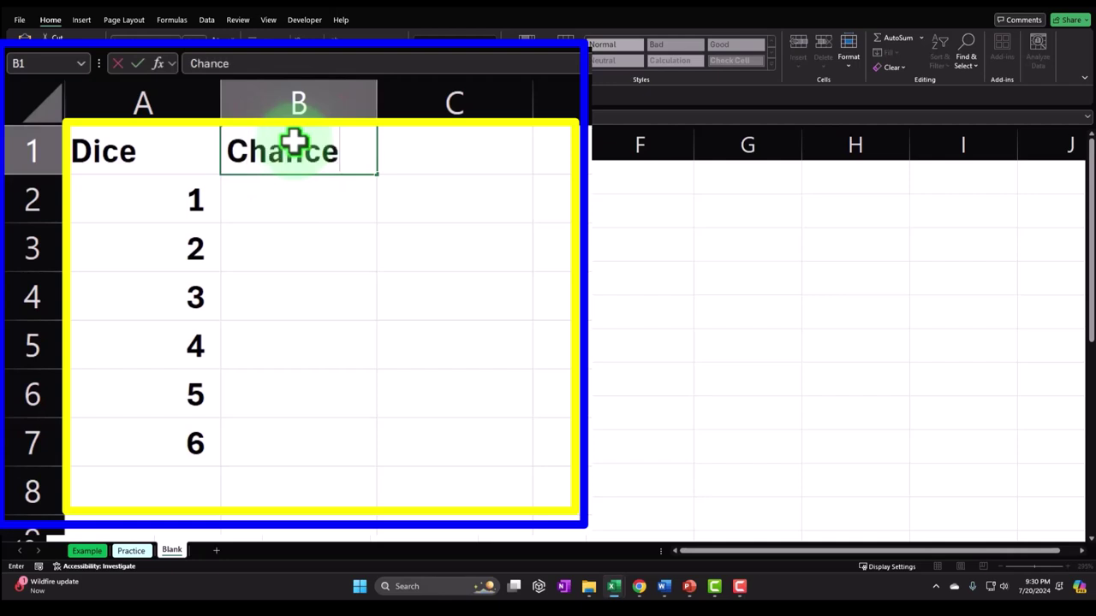
key("Return")
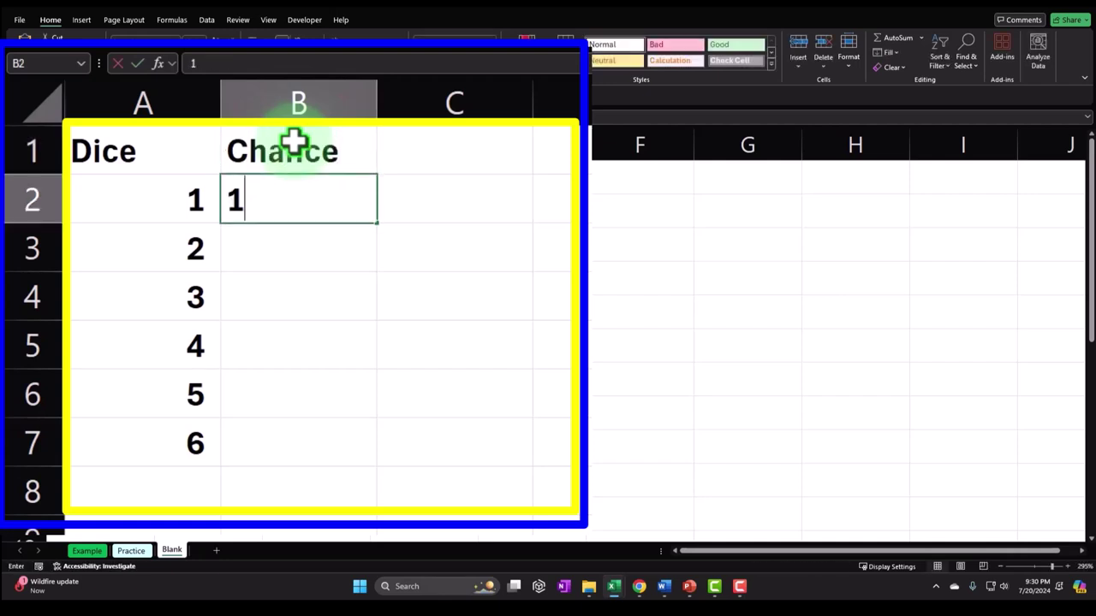
type("1")
key("Return")
type("1")
key("Return")
type("1")
key("Return")
type("1")
key("Return")
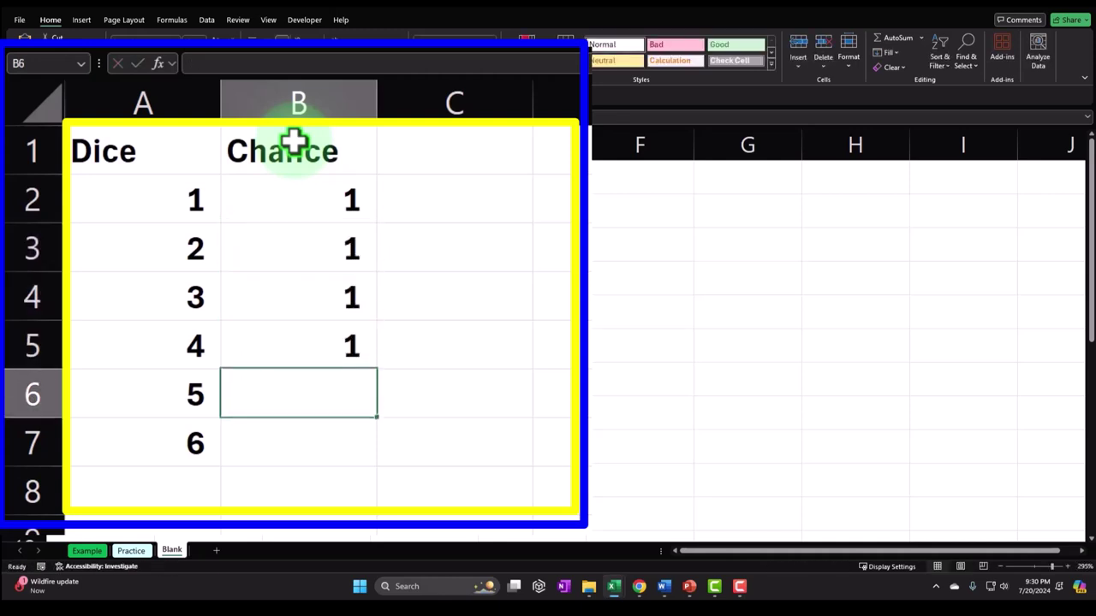
key("Return")
type("1")
key("Up")
type("1")
key("Return")
Enter the header Odds in C1
key("Right")
key("Up")
key("Up")
key("Up")
key("Up")
key("Up")
key("Up")
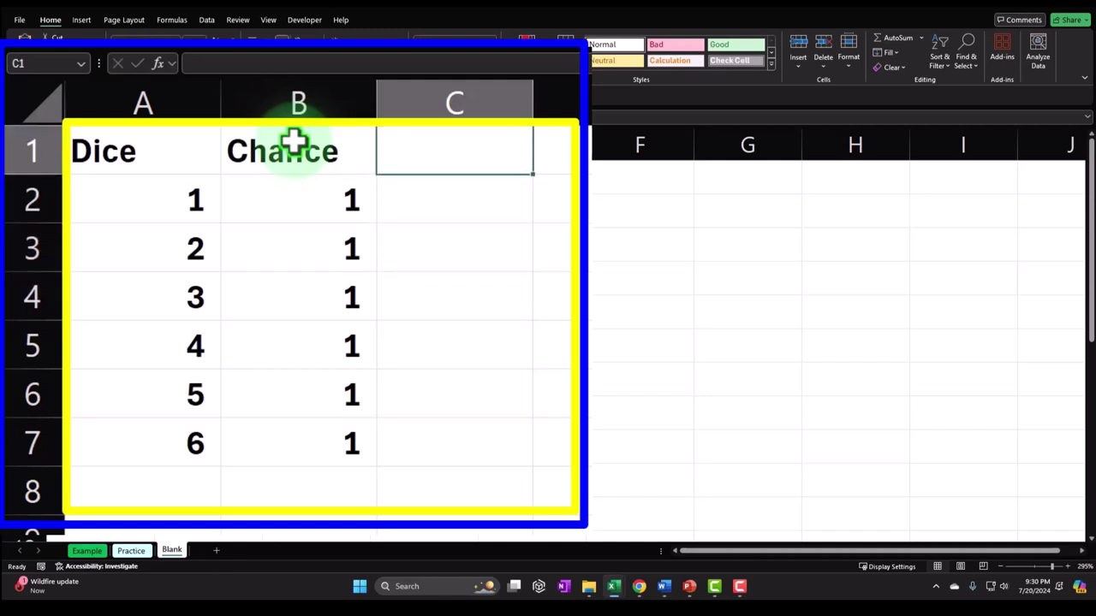
type("Odds")
key("Return")
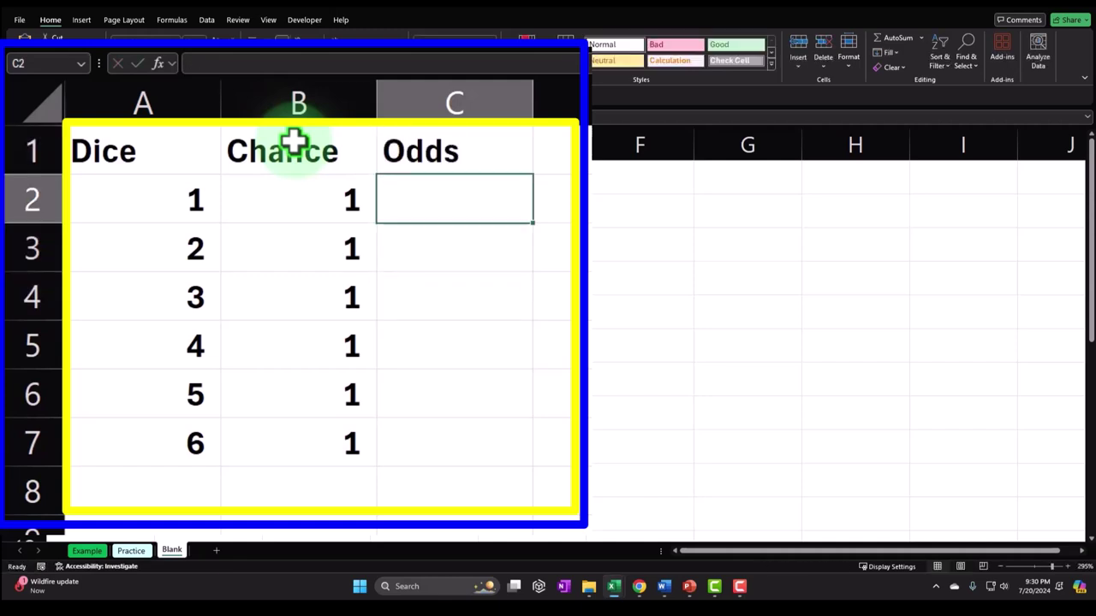
Add a Total row label in A8 and sum the Chance values B2:B7 in B8
key("Down")
key("Down")
key("Down")
key("Down")
key("Down")
key("Down")
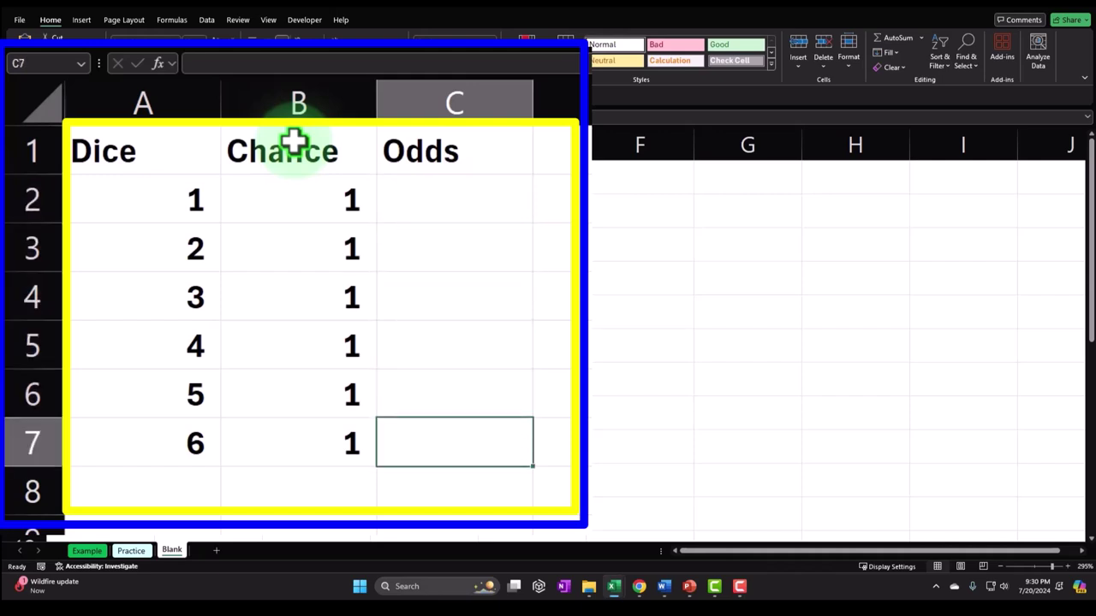
key("Left")
key("Left")
type("Total")
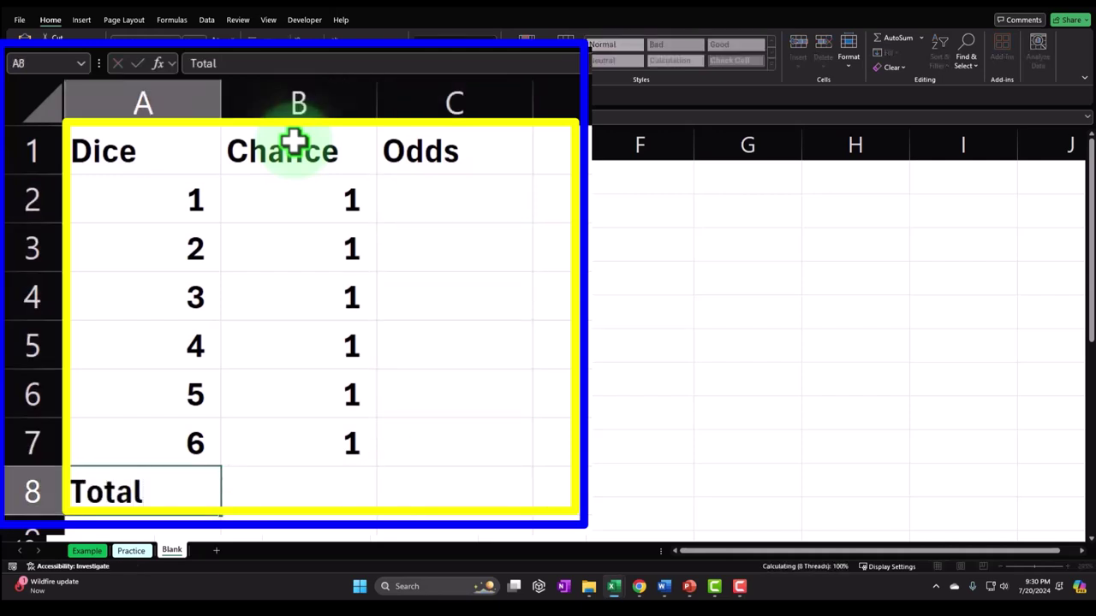
key("Tab")
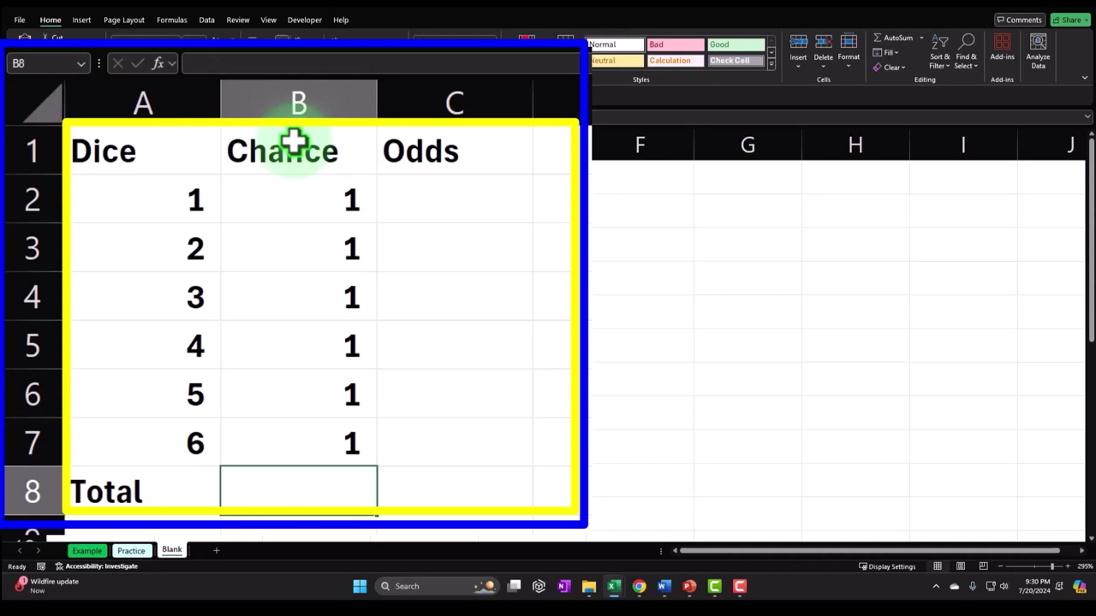
key("alt+equal")
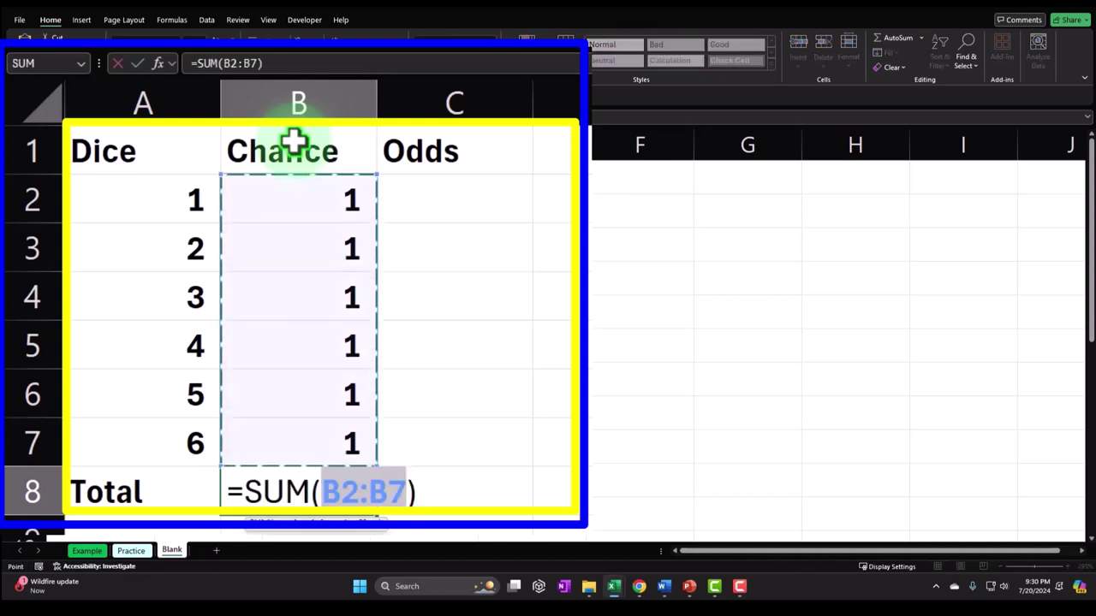
key("ctrl+Return")
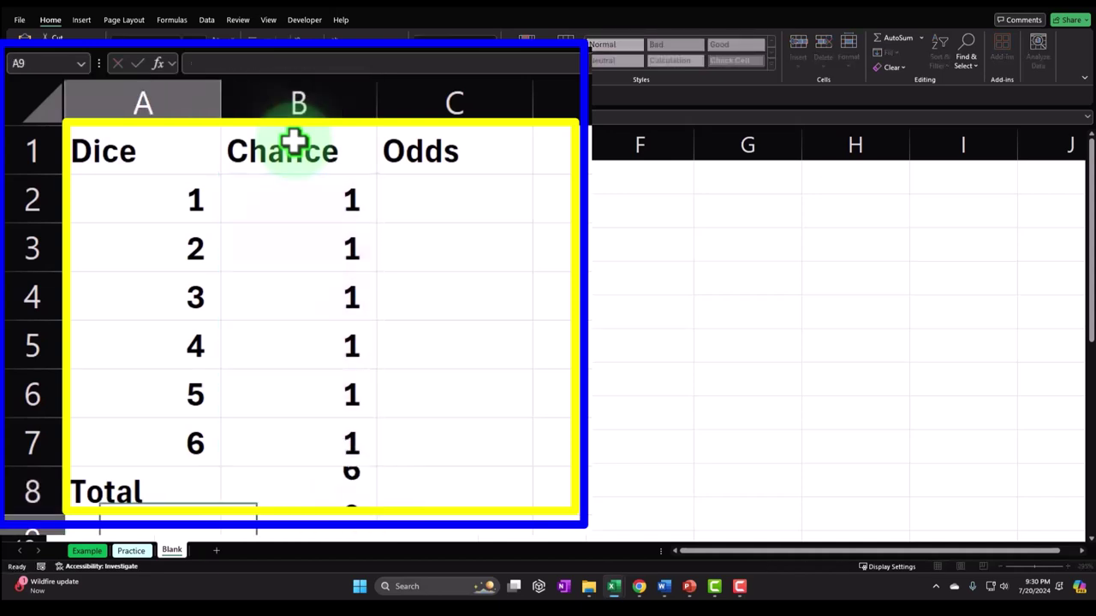
Enter the odds formula =B2/$B$8 in C2, with an absolute reference to the Chance total
key("Right")
key("Up")
key("Up")
key("Up")
key("Up")
key("Up")
key("Up")
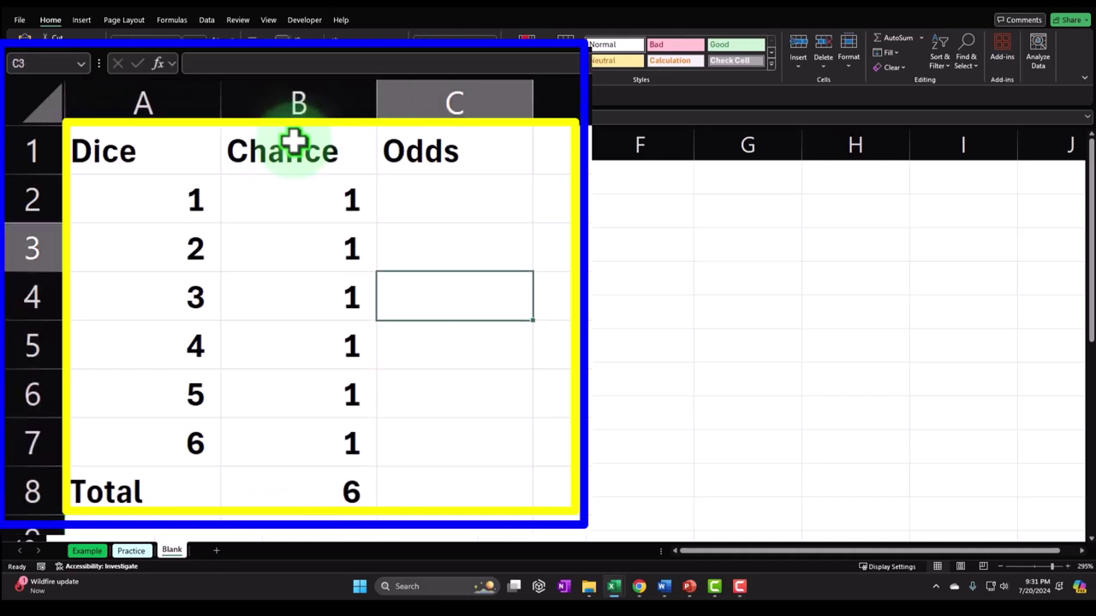
type("=")
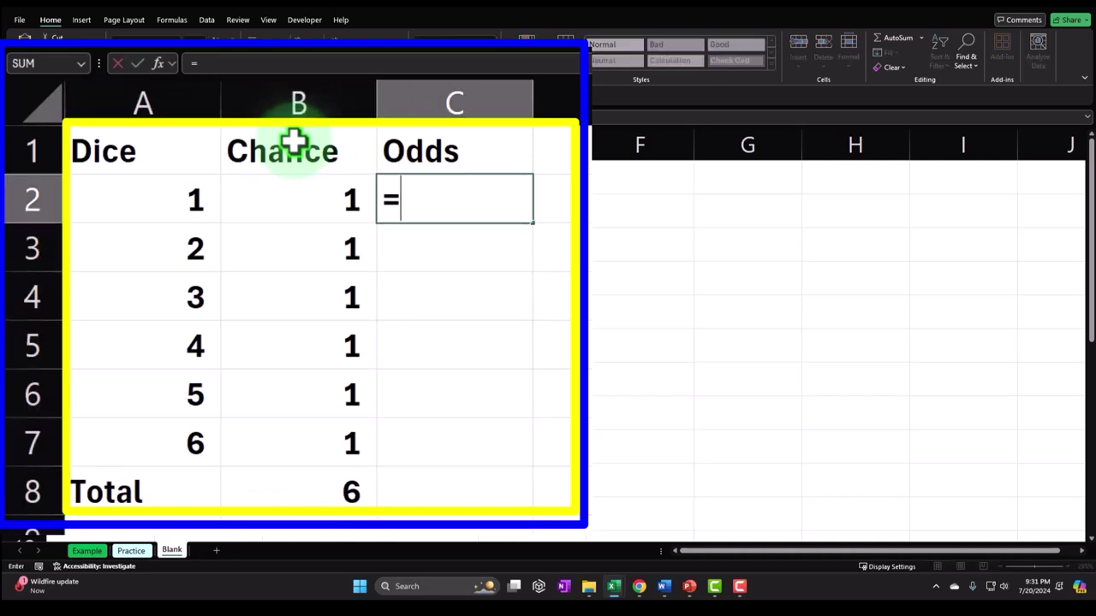
key("Left")
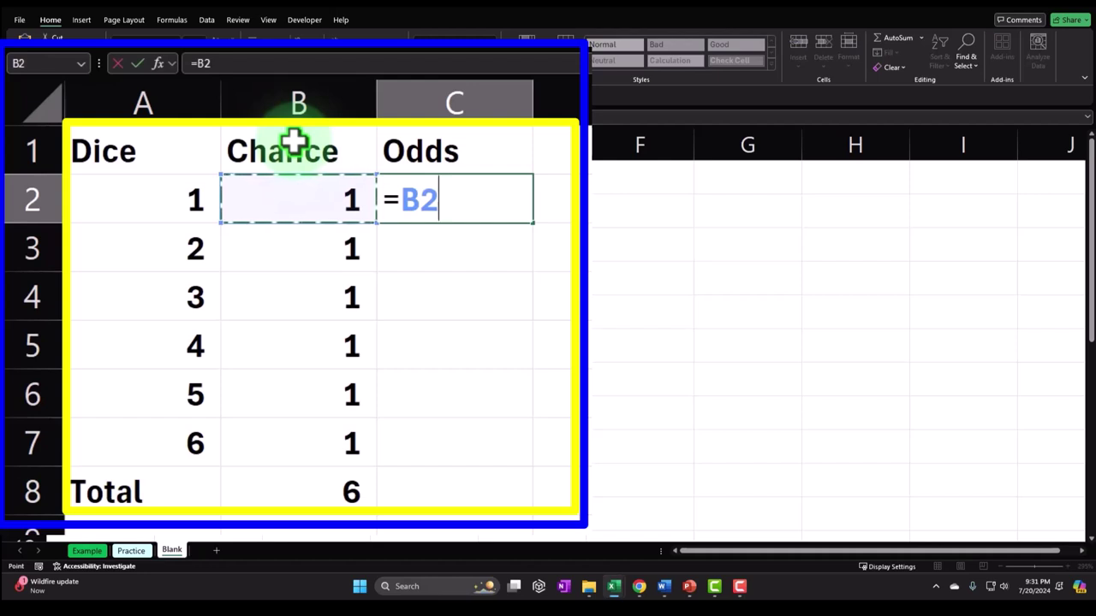
key("Down")
key("Down")
key("Down")
key("Down")
key("Down")
key("Down")
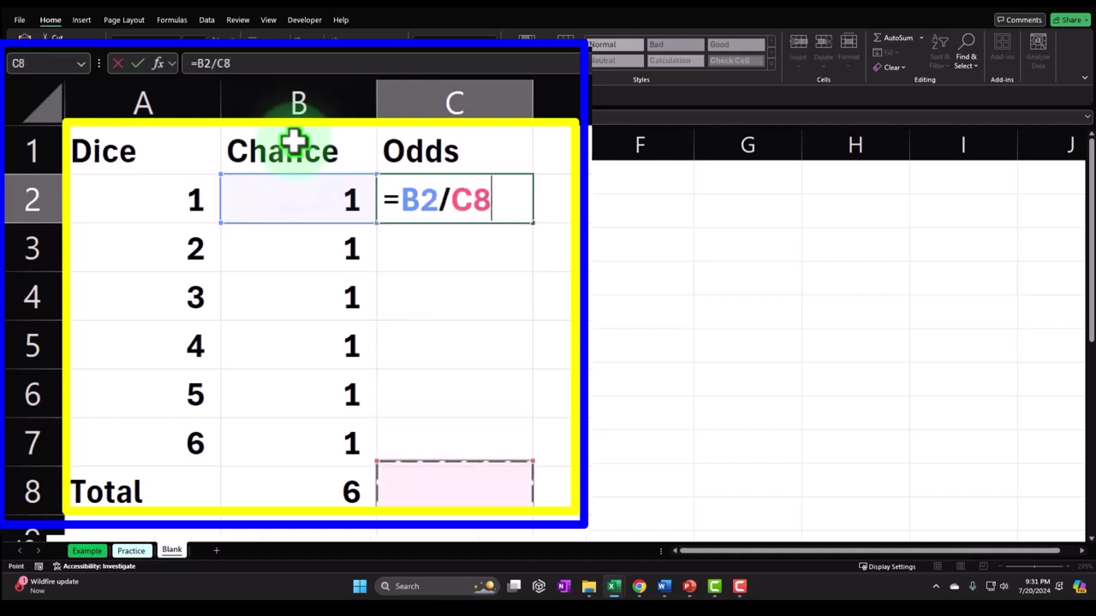
key("Left")
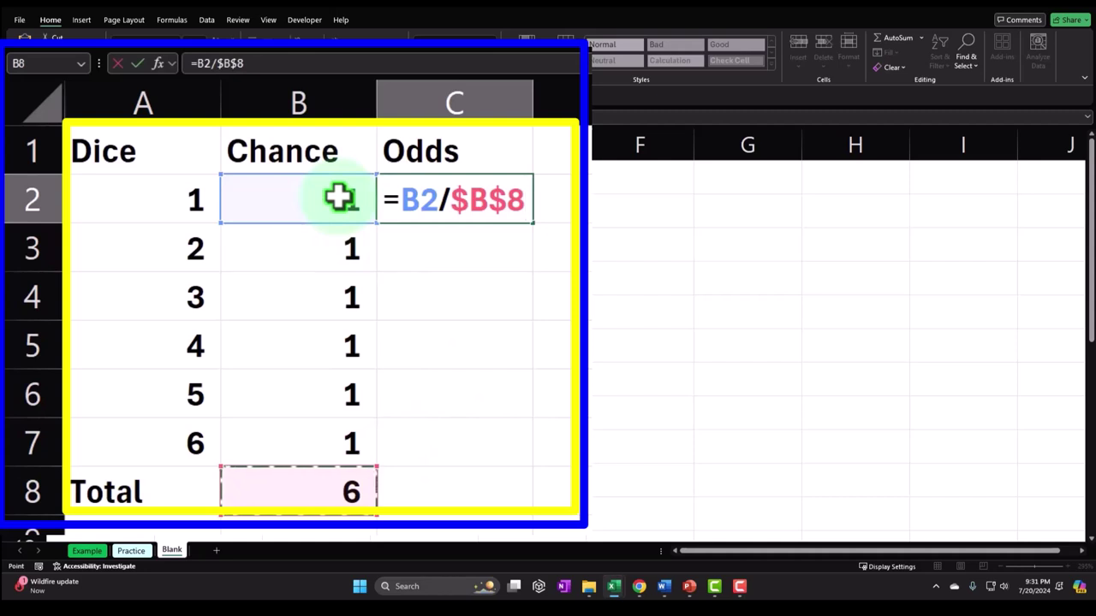
key("Return")
Format C2 as a percentage with two decimals and fill its formula down to C7
key("Up")
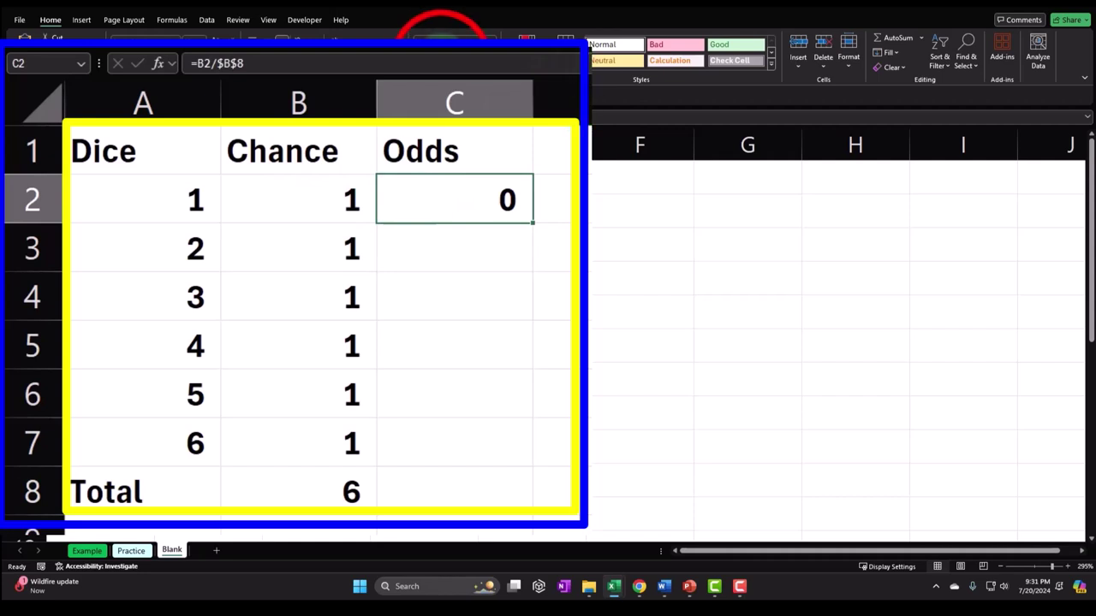
left_click(441, 36)
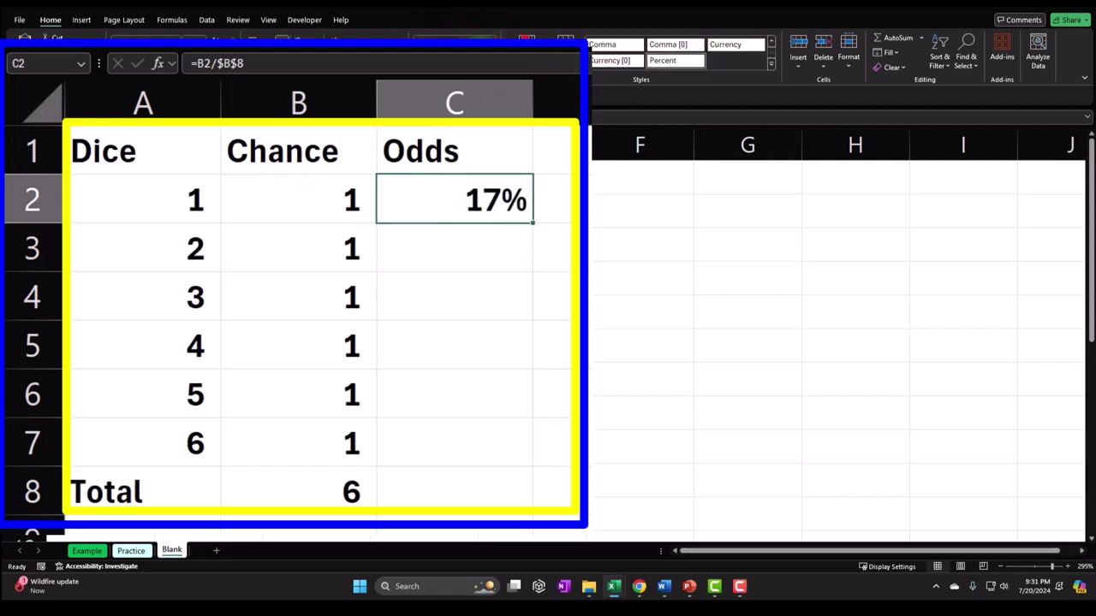
double_click(532, 221)
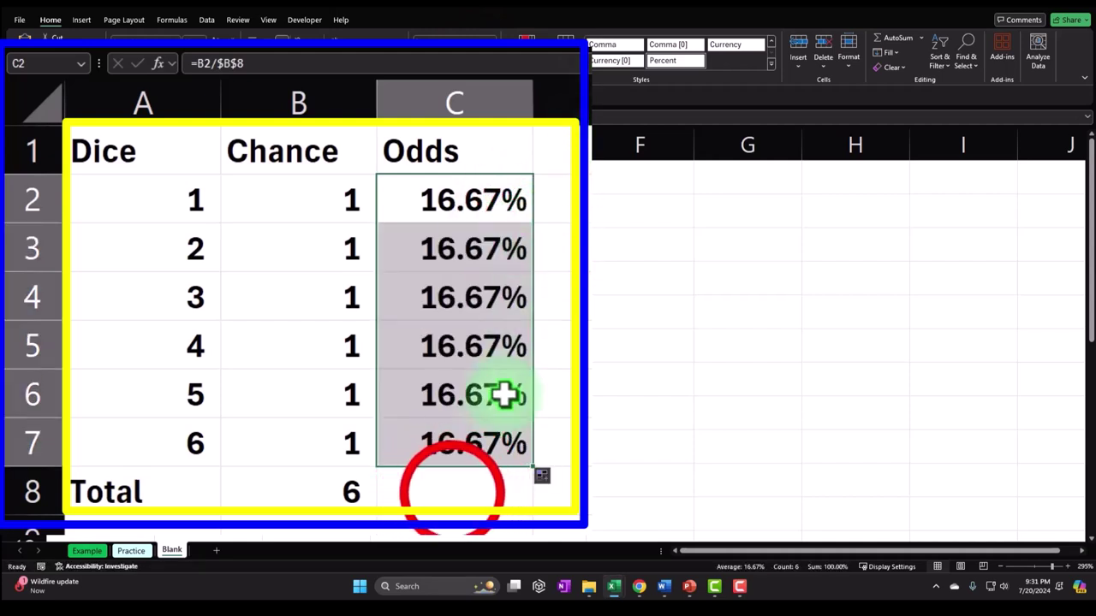
Sum the odds C2:C7 in C8 and format the total as a percentage with two decimals
left_click(452, 493)
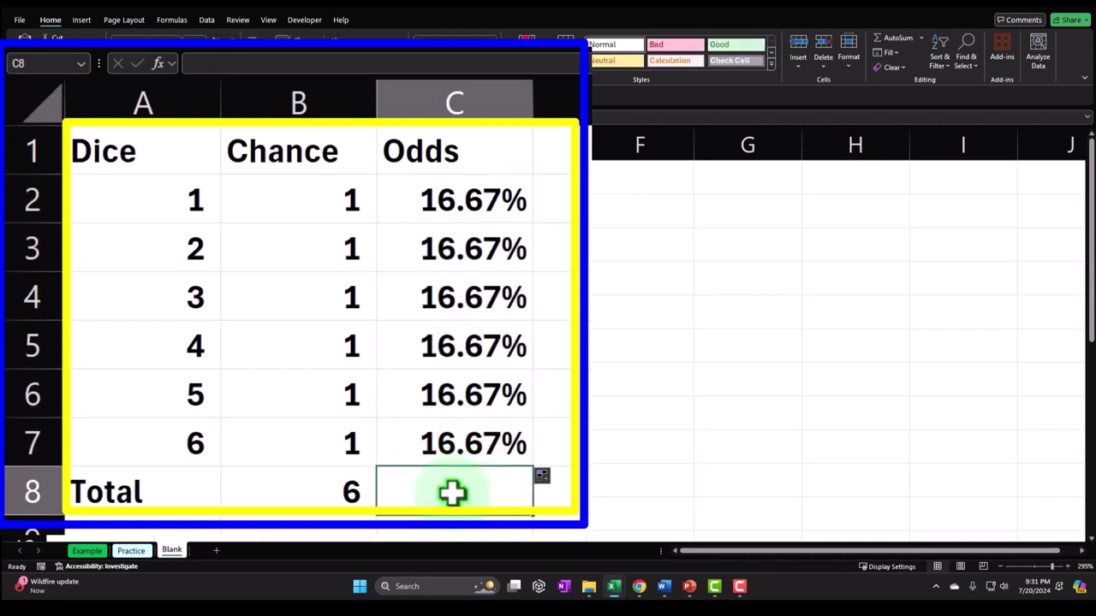
key("alt+equal")
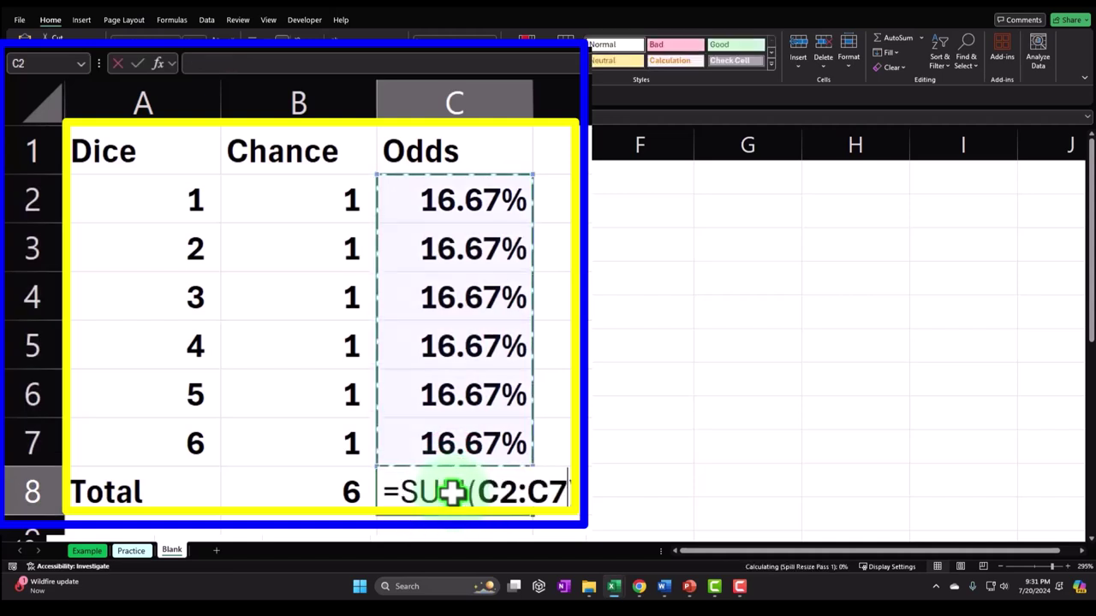
key("Return")
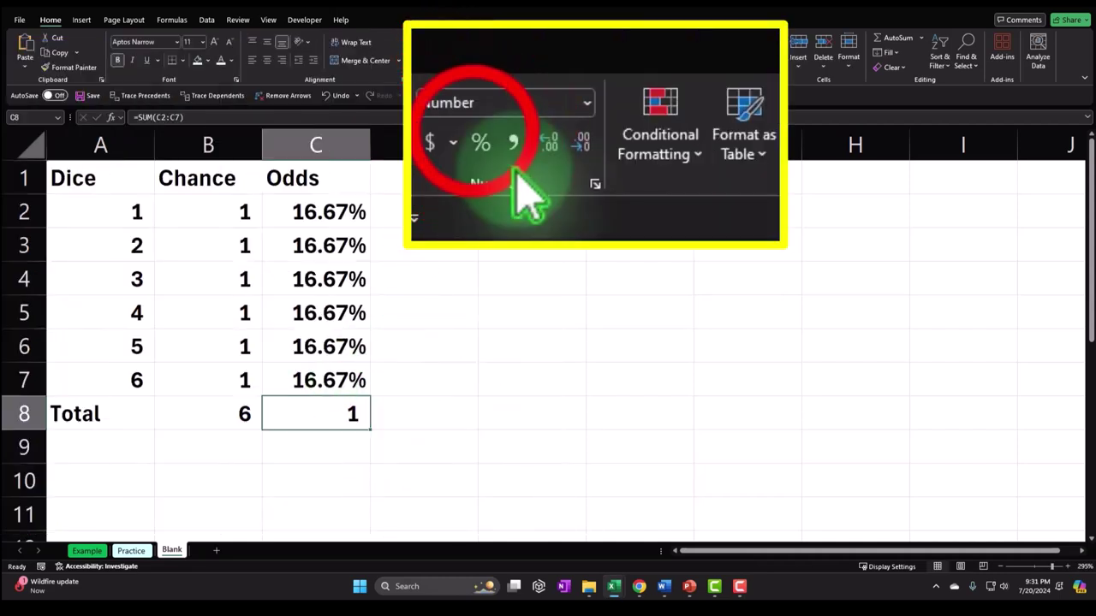
left_click(482, 145)
left_click(550, 143)
left_click(550, 144)
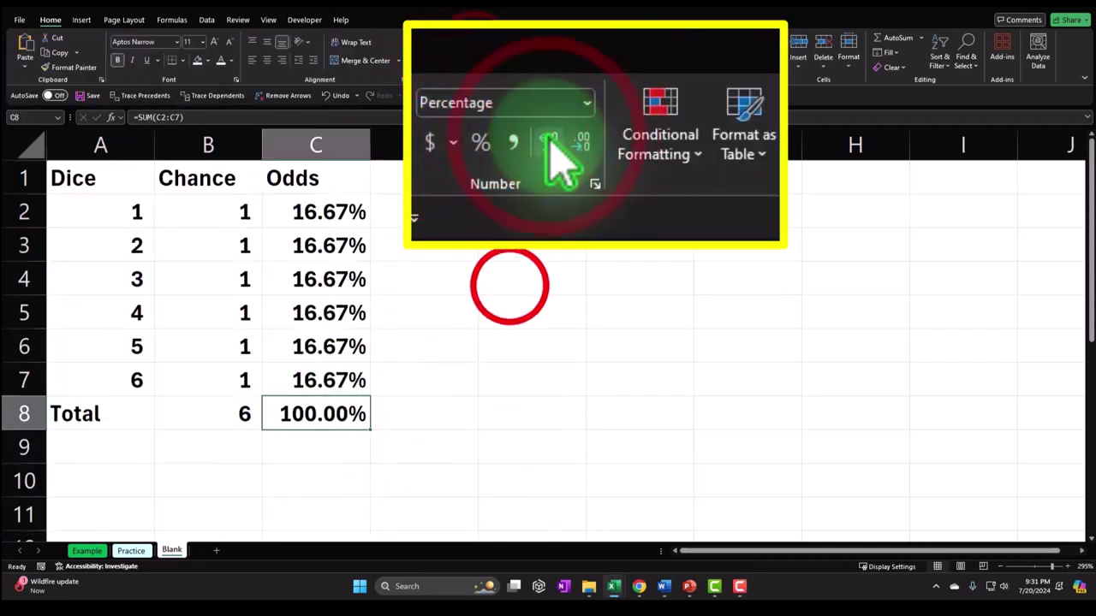
left_click(509, 285)
Give the header cells A1:C1 a black fill with white text
left_click_drag(129, 186, 274, 183)
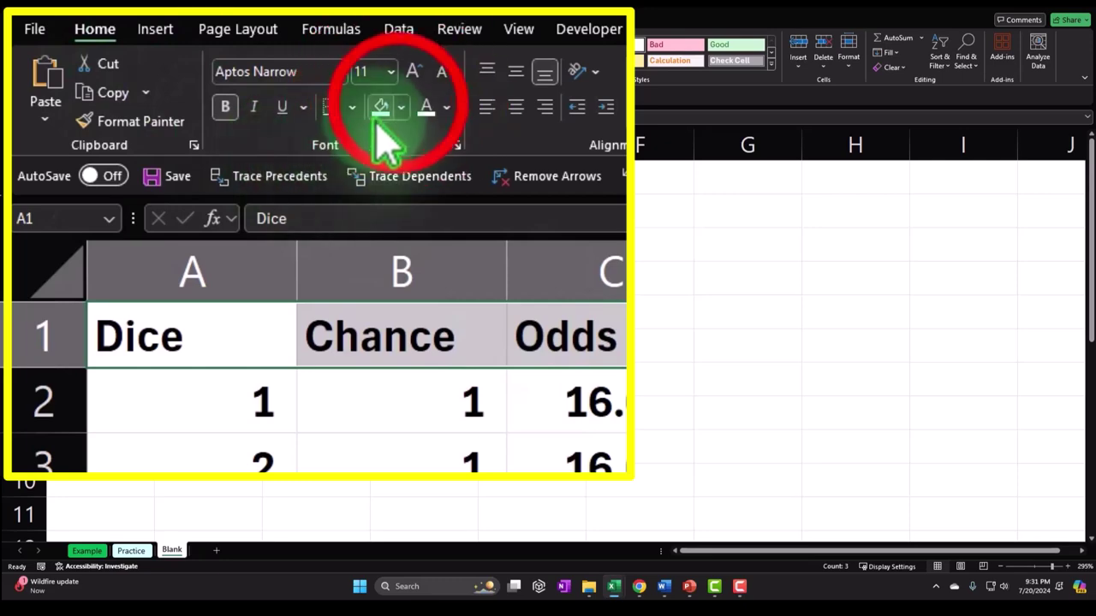
left_click(400, 108)
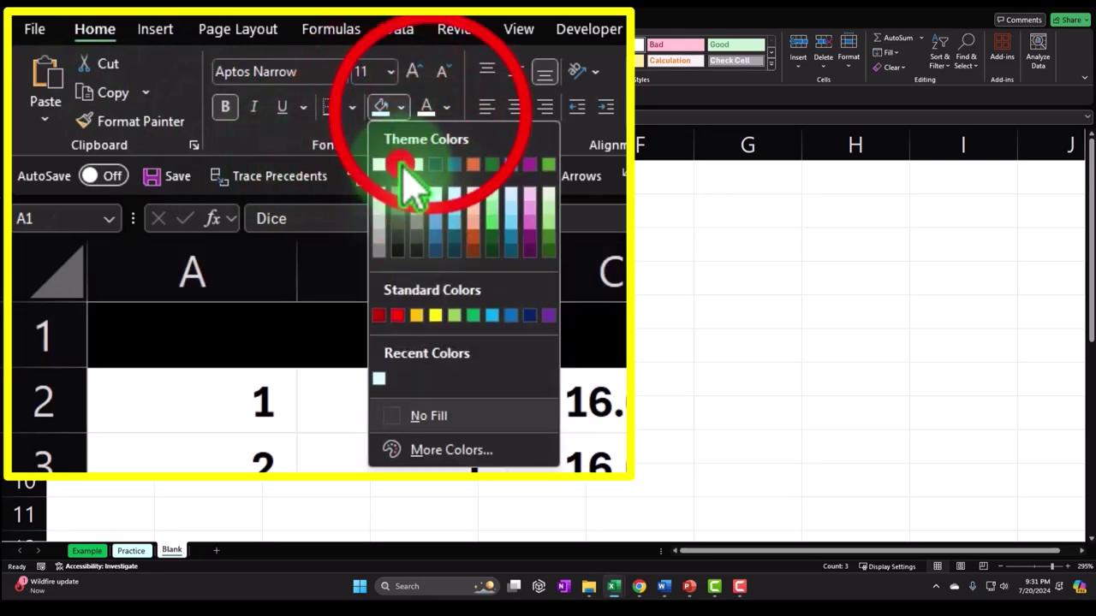
left_click(405, 181)
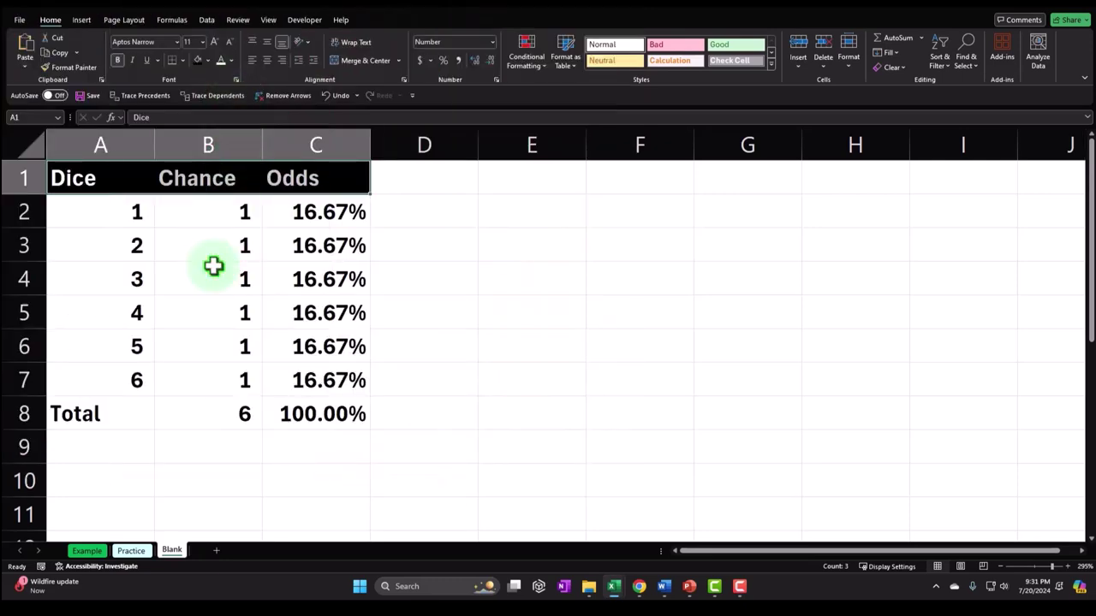
left_click(213, 266)
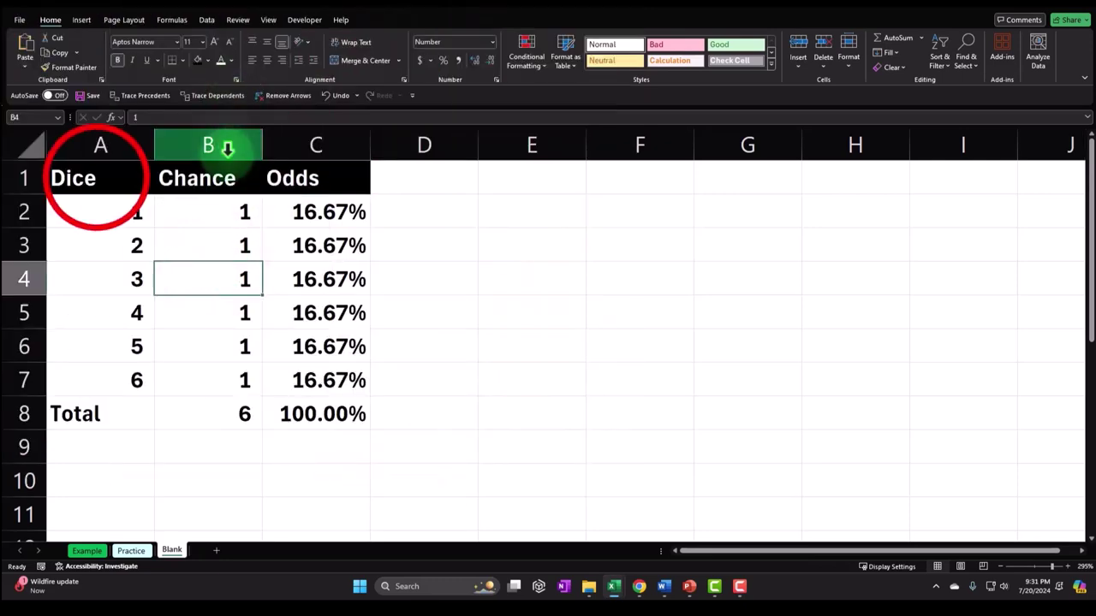
Center the Dice, Chance and Odds headers in A1:C1
left_click_drag(129, 178, 255, 183)
left_click(267, 59)
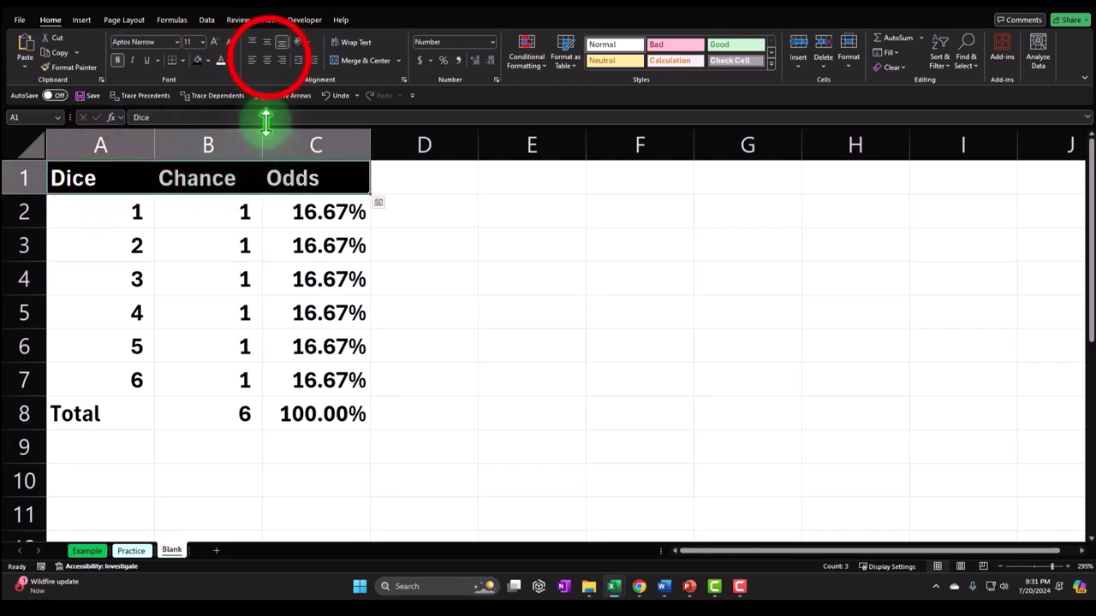
left_click(232, 285)
Apply all borders to the table body A2:C8
left_click_drag(112, 215, 275, 406)
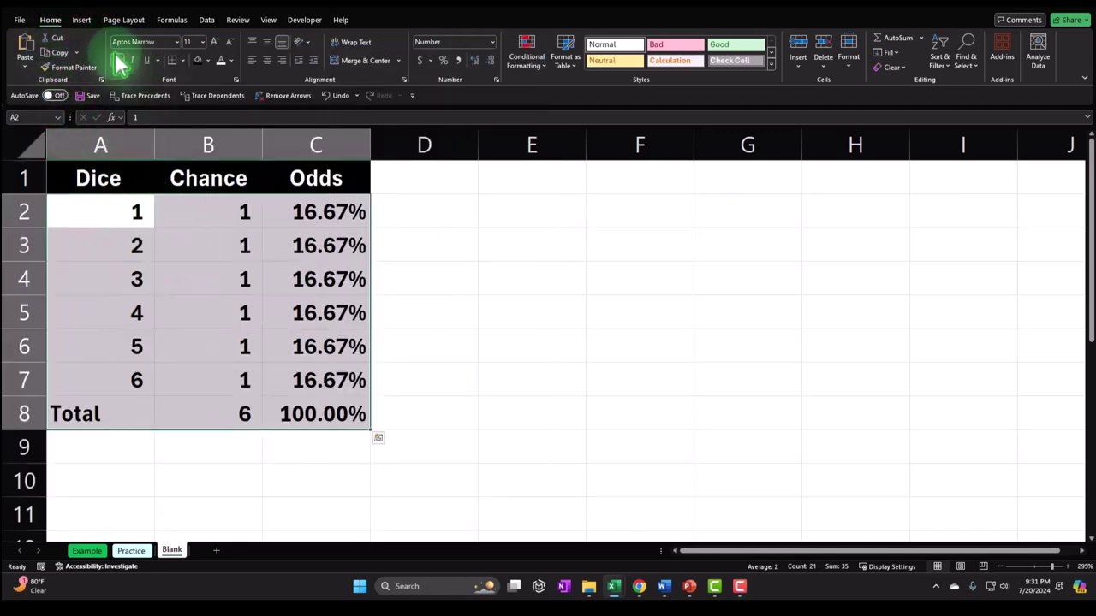
left_click(47, 38)
left_click(183, 60)
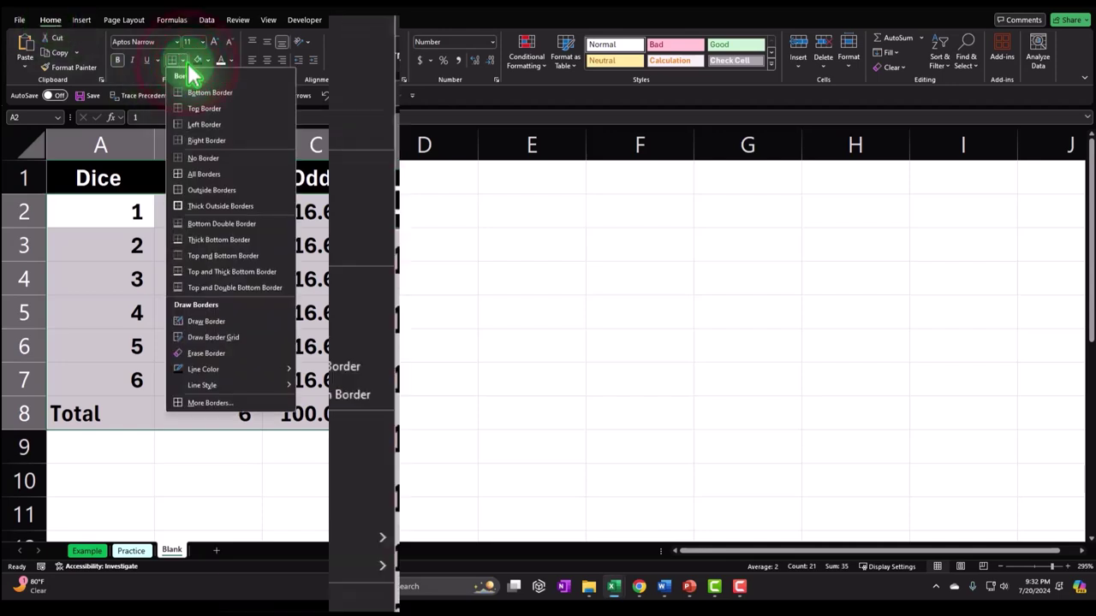
left_click(216, 190)
Fill A2:C8 with a light blue picked from the standard palette in the Colors dialog
left_click(203, 61)
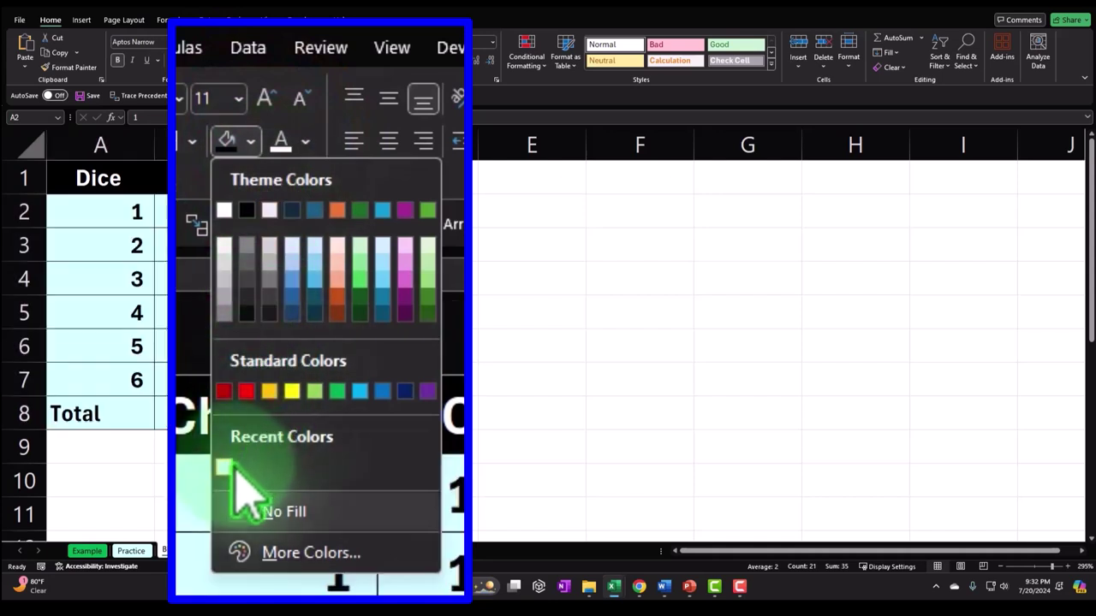
left_click(289, 554)
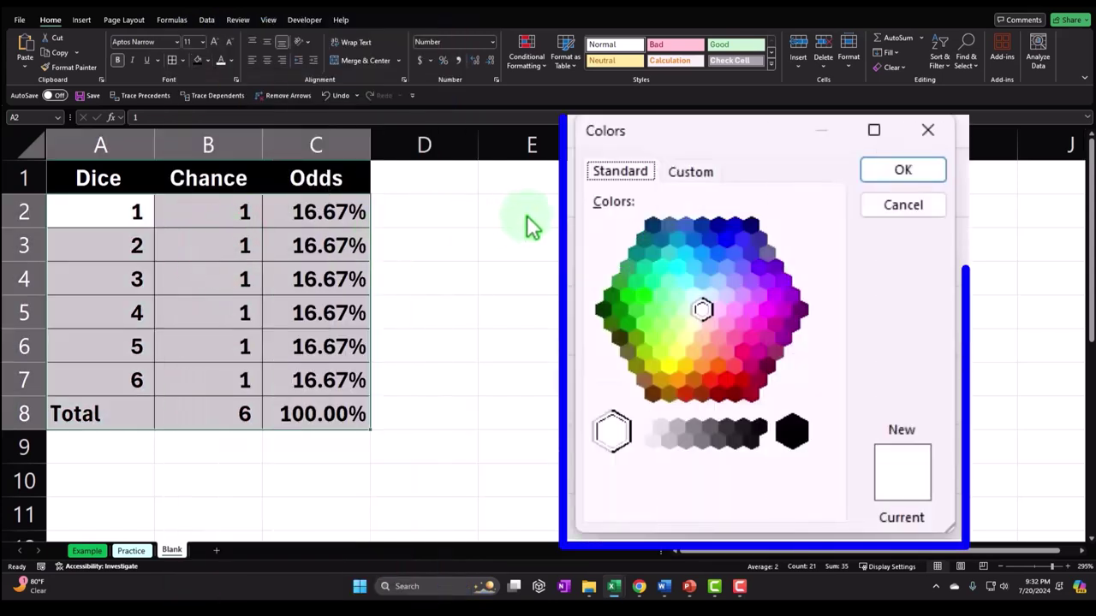
left_click(696, 309)
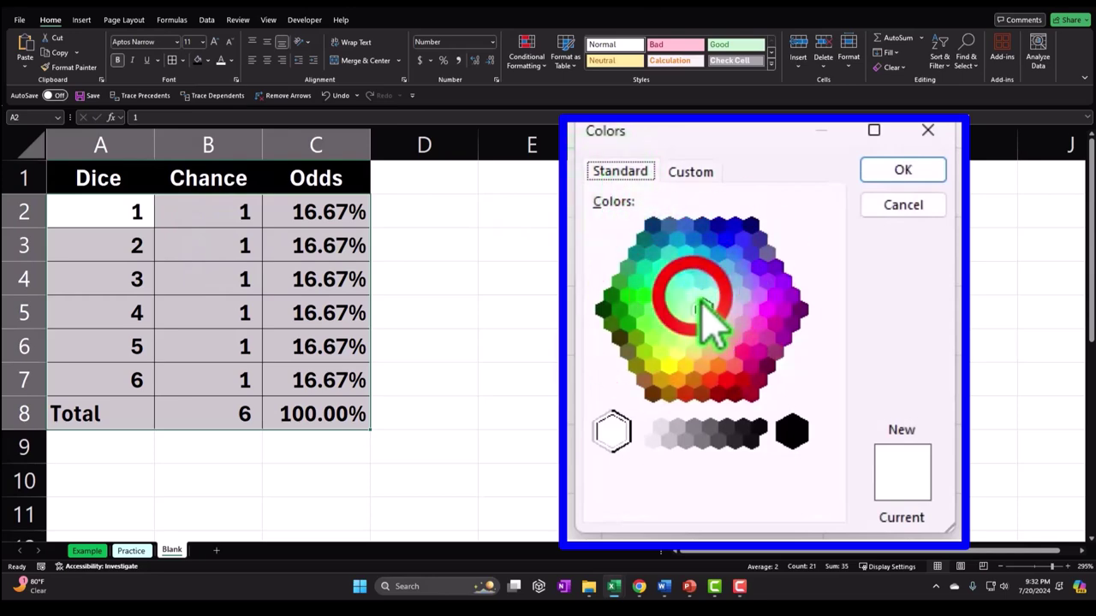
left_click(913, 169)
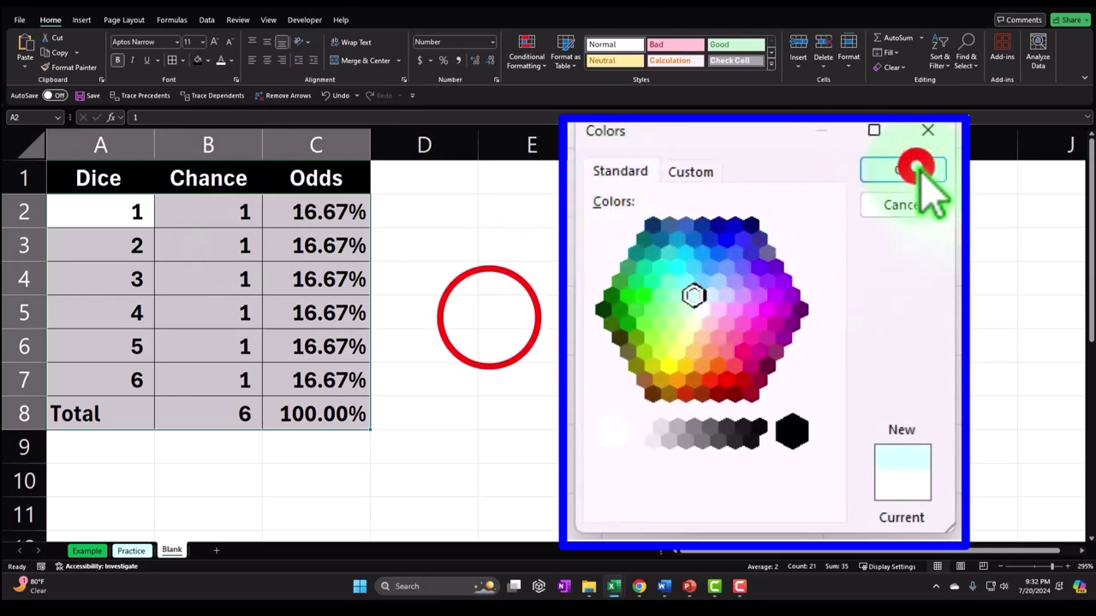
left_click(489, 315)
Narrow column A so it fits the Dice entries more closely
left_click_drag(155, 144, 128, 145)
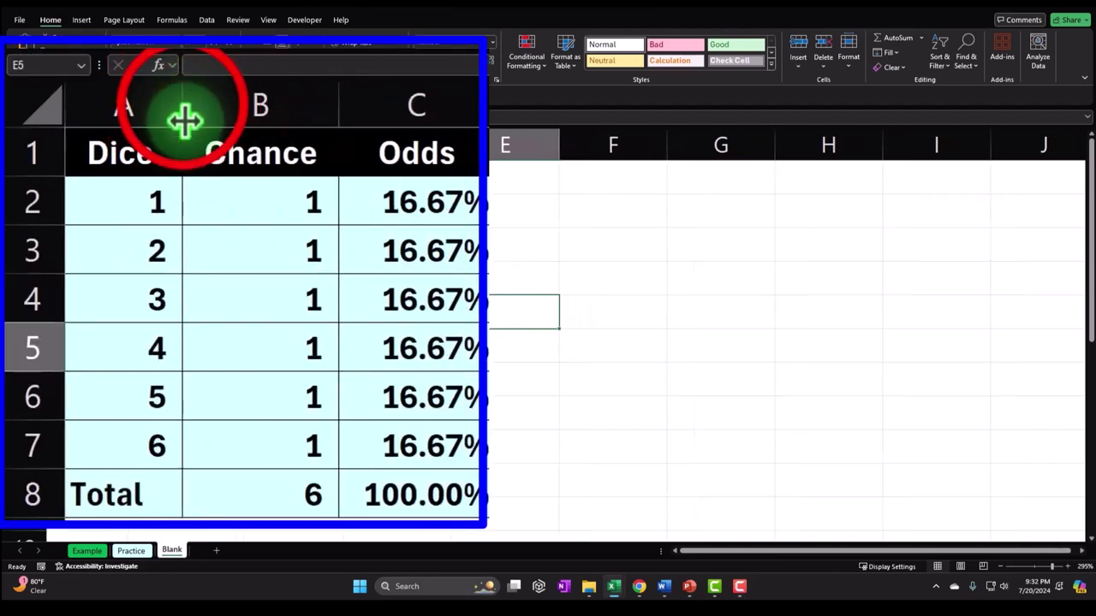
Narrow column B so it fits the Chance entries more closely
left_click(276, 126)
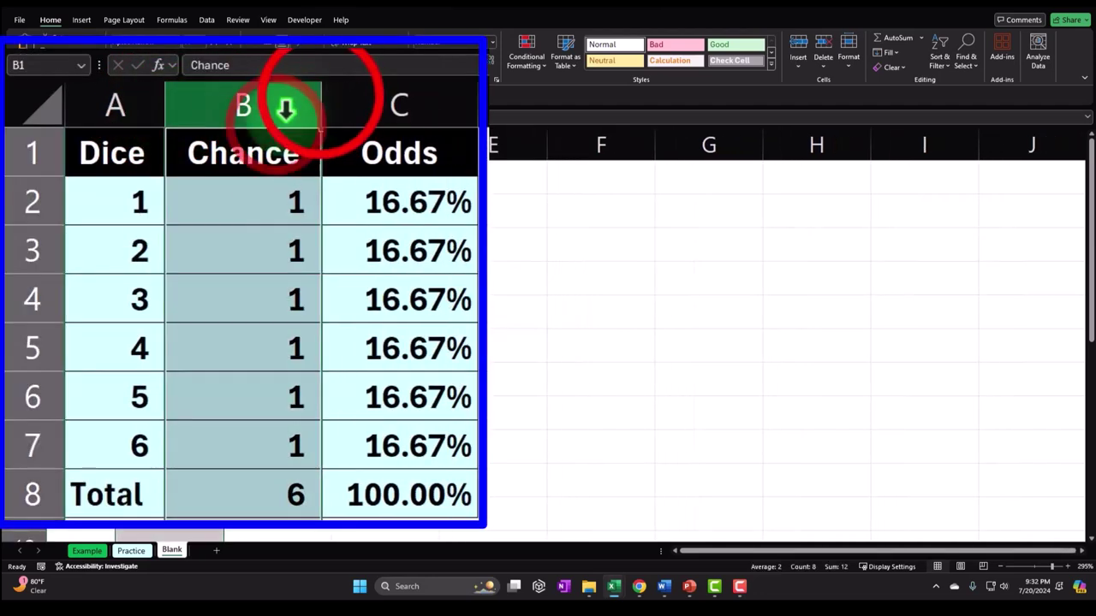
left_click_drag(318, 95, 304, 106)
left_click_drag(137, 213, 377, 485)
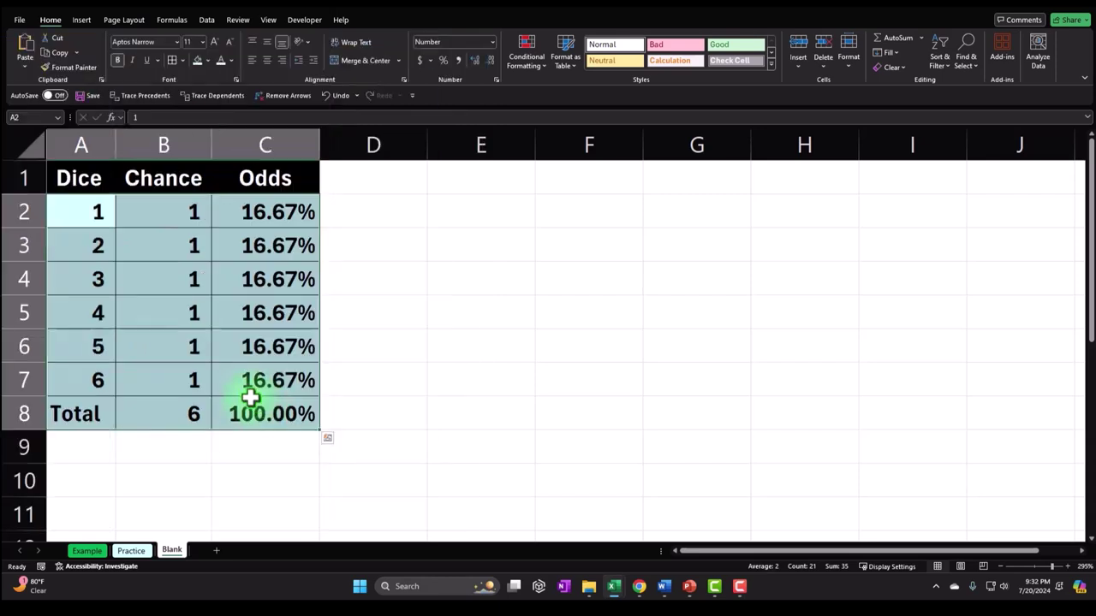
left_click(332, 336)
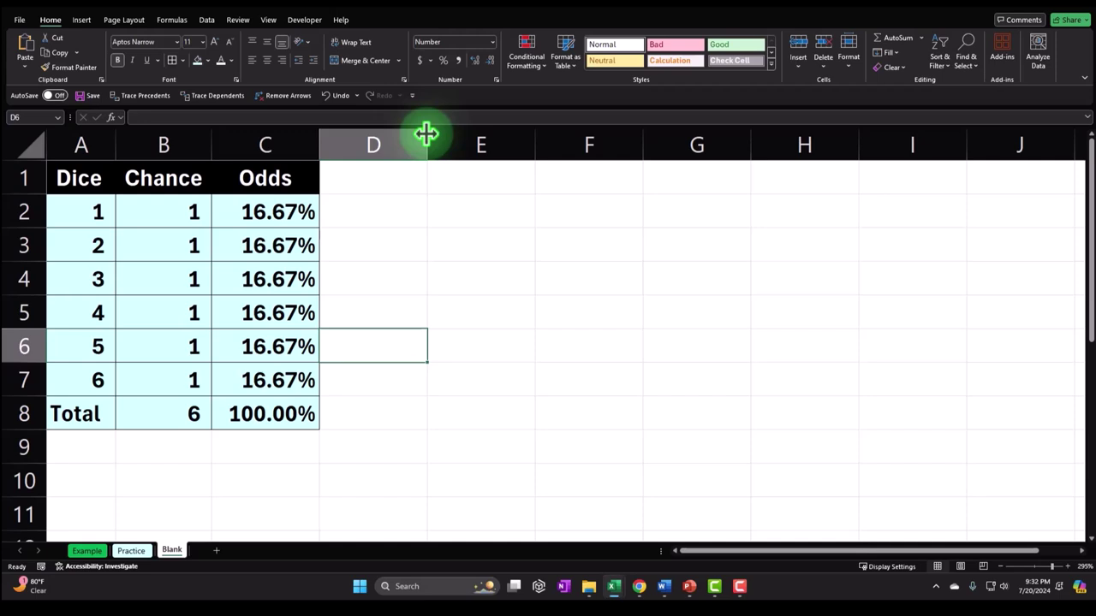
Insert a 2-D clustered column chart from the Chance values in B2:B7
left_click_drag(174, 210, 179, 380)
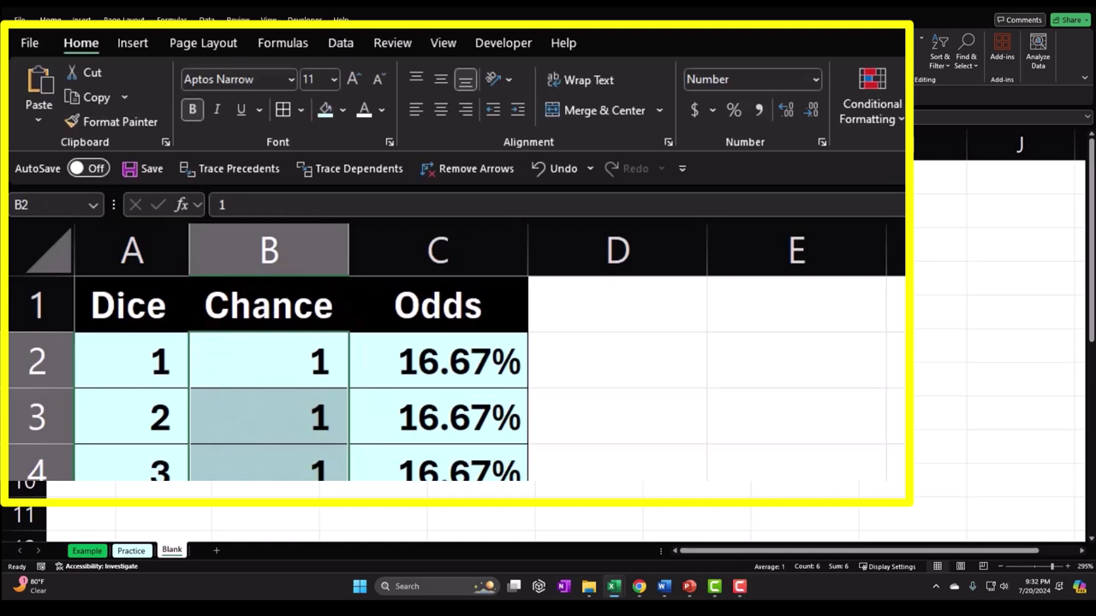
left_click(134, 44)
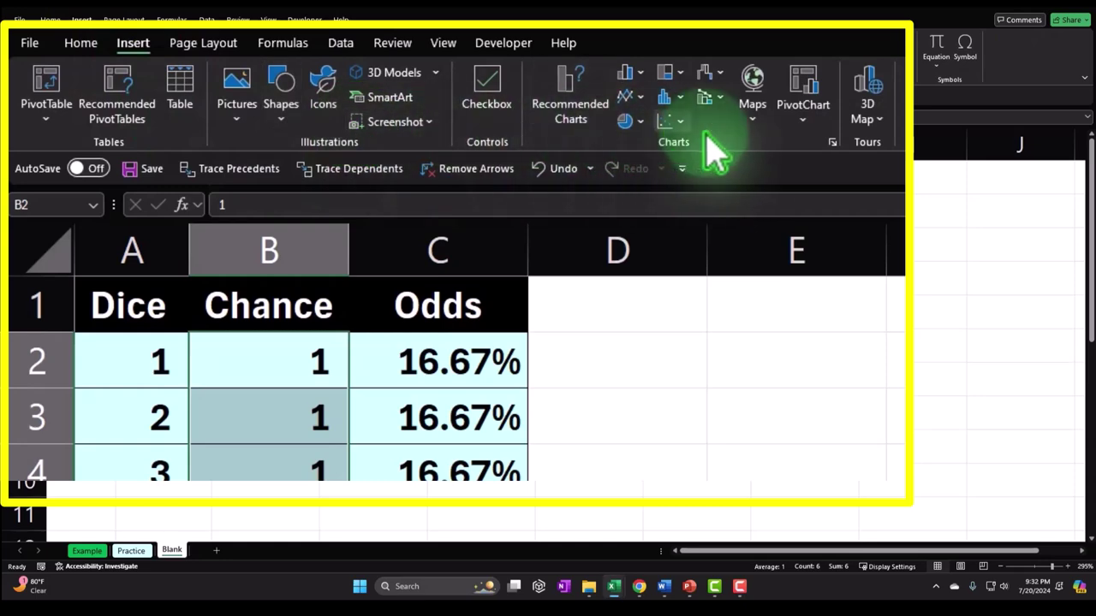
left_click(632, 74)
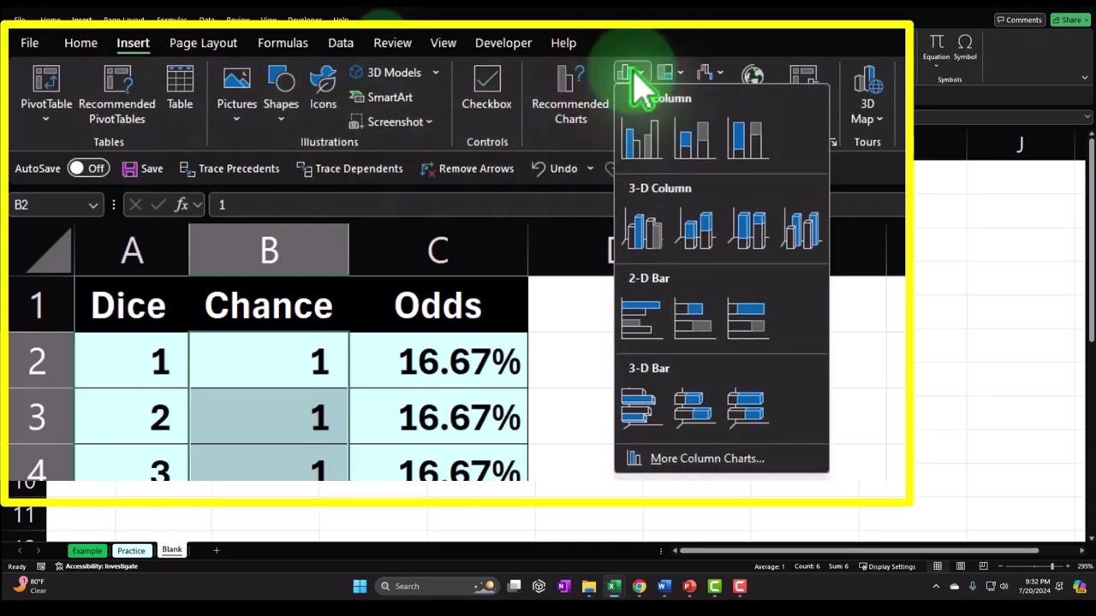
left_click(649, 137)
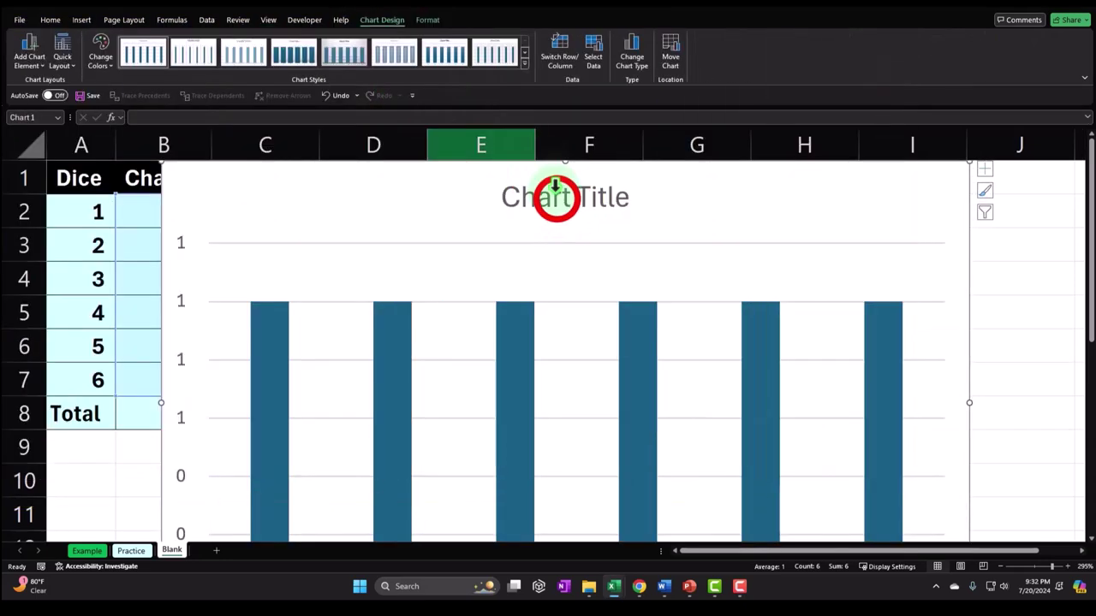
Change the column chart's title to 1 Dice
left_click(557, 198)
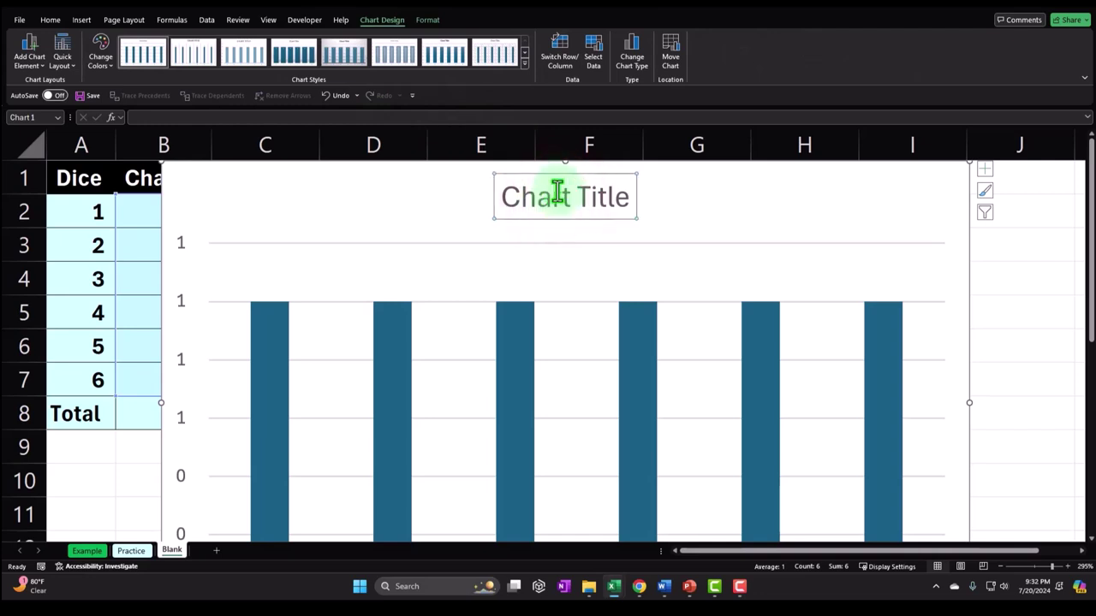
type("1 Dice")
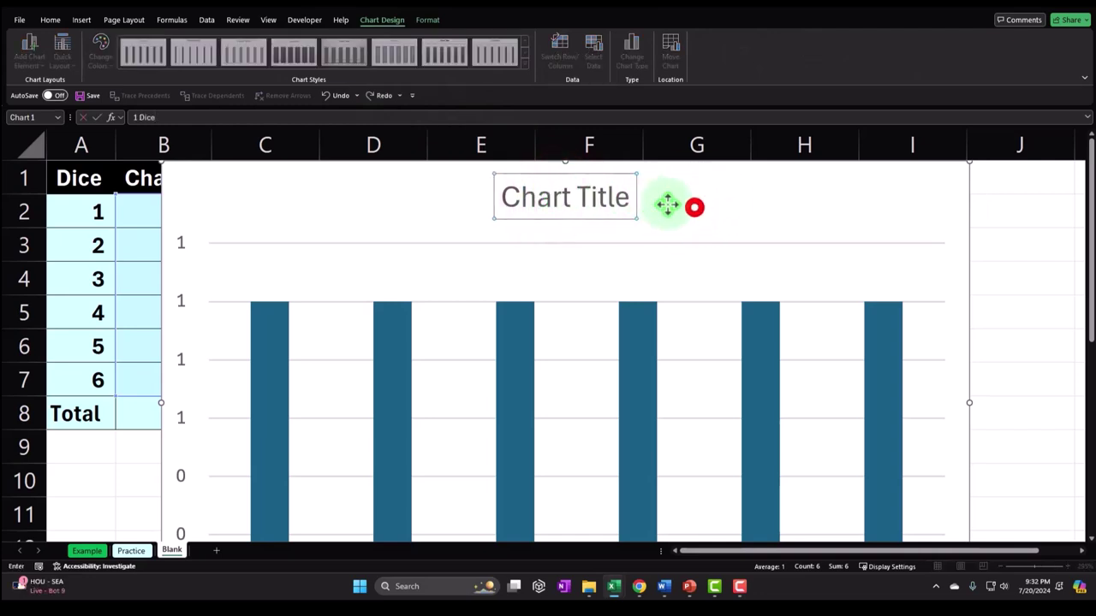
left_click(689, 210)
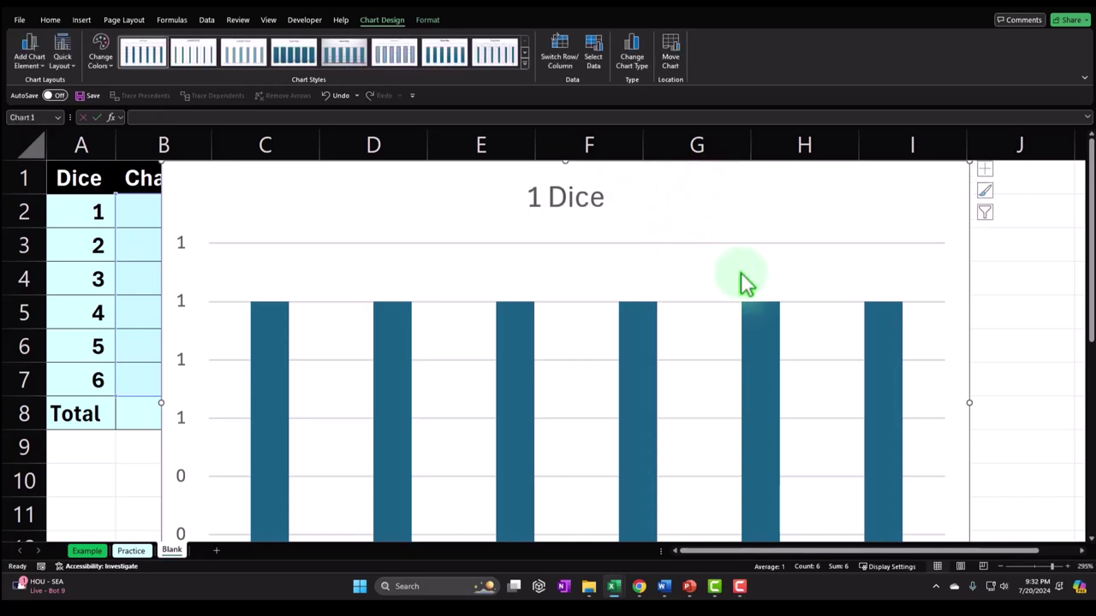
Shrink the 1 Dice chart and place it directly below the odds table, spanning roughly columns A to D and rows 9 to 18
scroll(831, 323, "down", 3)
left_click_drag(968, 340, 682, 214)
scroll(633, 325, "up", 3)
left_click_drag(314, 169, 294, 295)
left_click_drag(313, 215, 190, 372)
scroll(599, 488, "down", 2)
left_click_drag(599, 545, 529, 485)
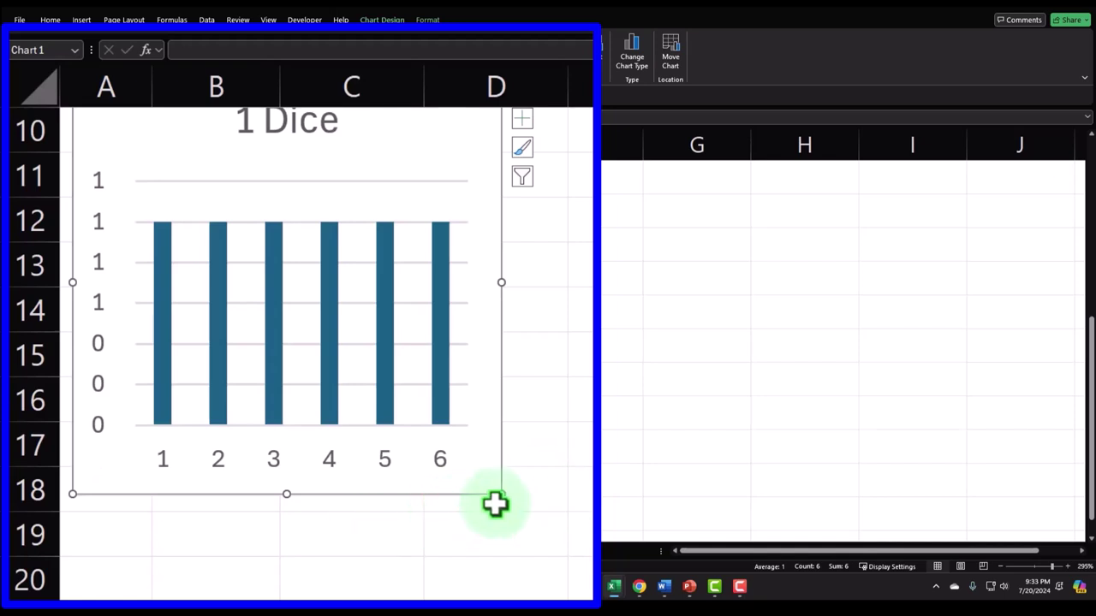
scroll(221, 411, "up", 2)
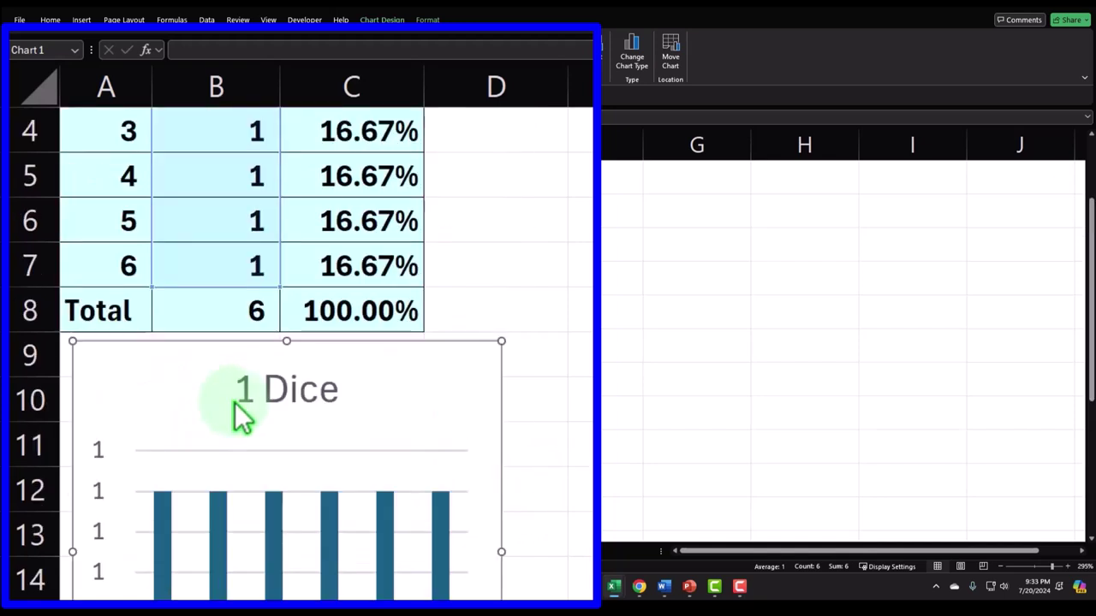
scroll(225, 420, "down", 2)
scroll(221, 420, "up", 2)
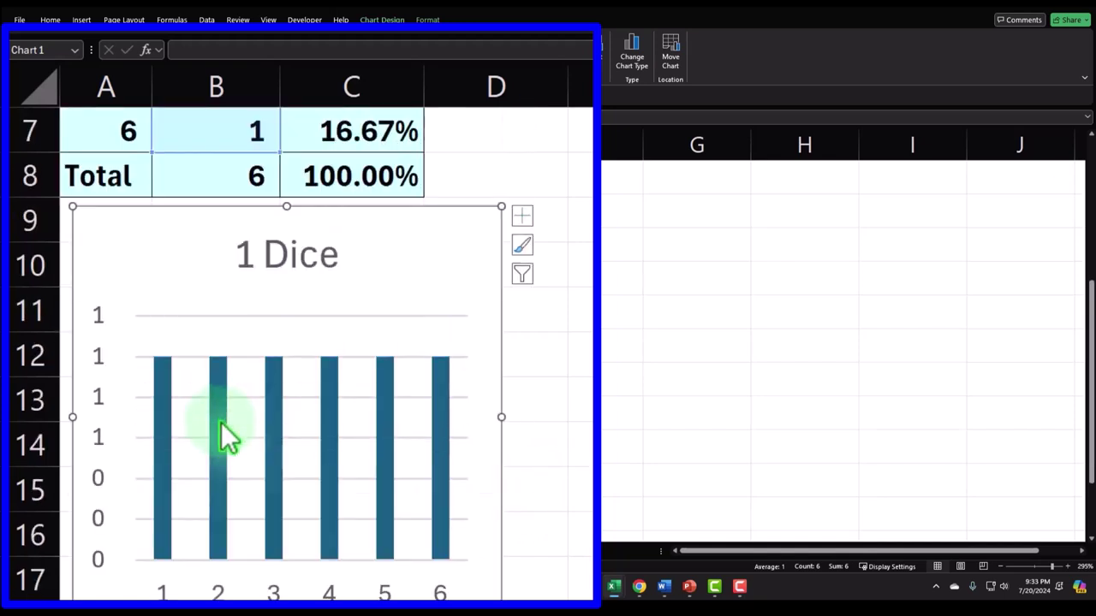
scroll(517, 328, "down", 1)
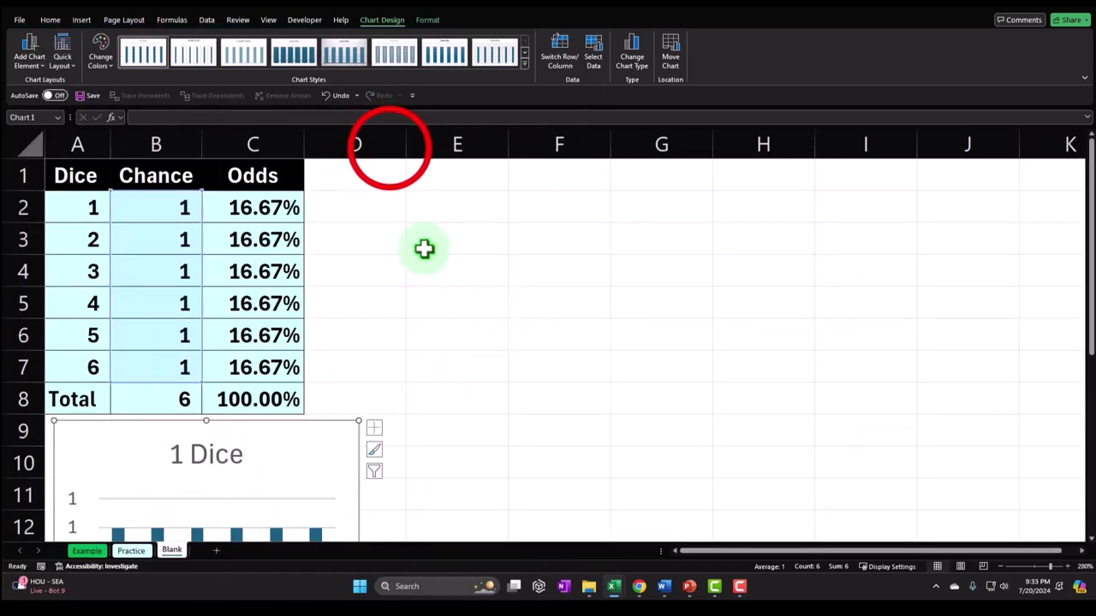
Narrow column D as a spacer and enter the headers Red in E1 and Black in F1
left_click(392, 144)
left_click_drag(408, 149, 369, 174)
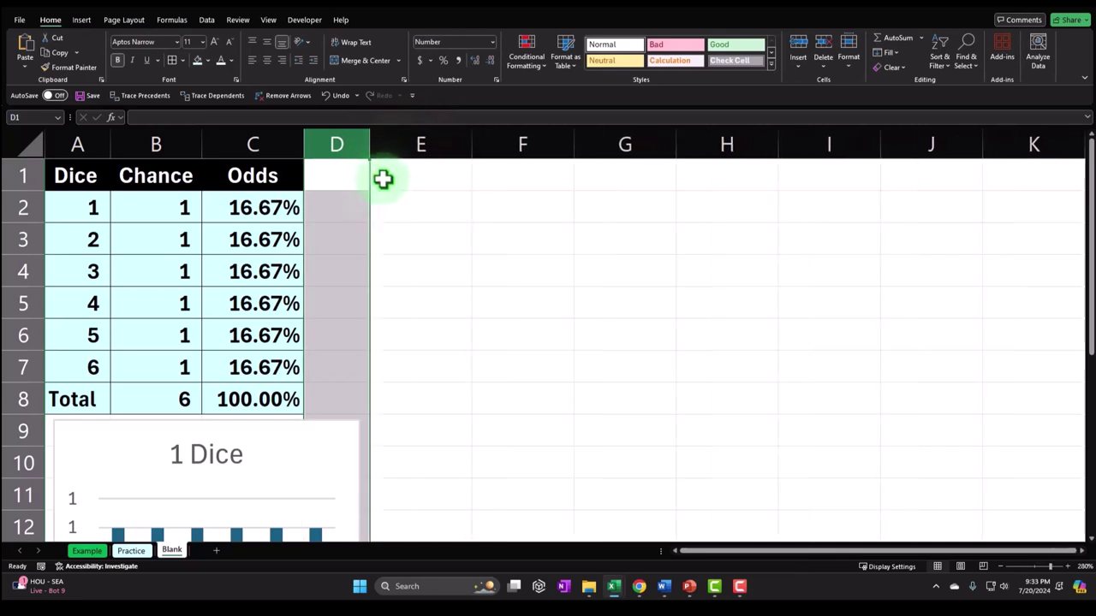
left_click(437, 177)
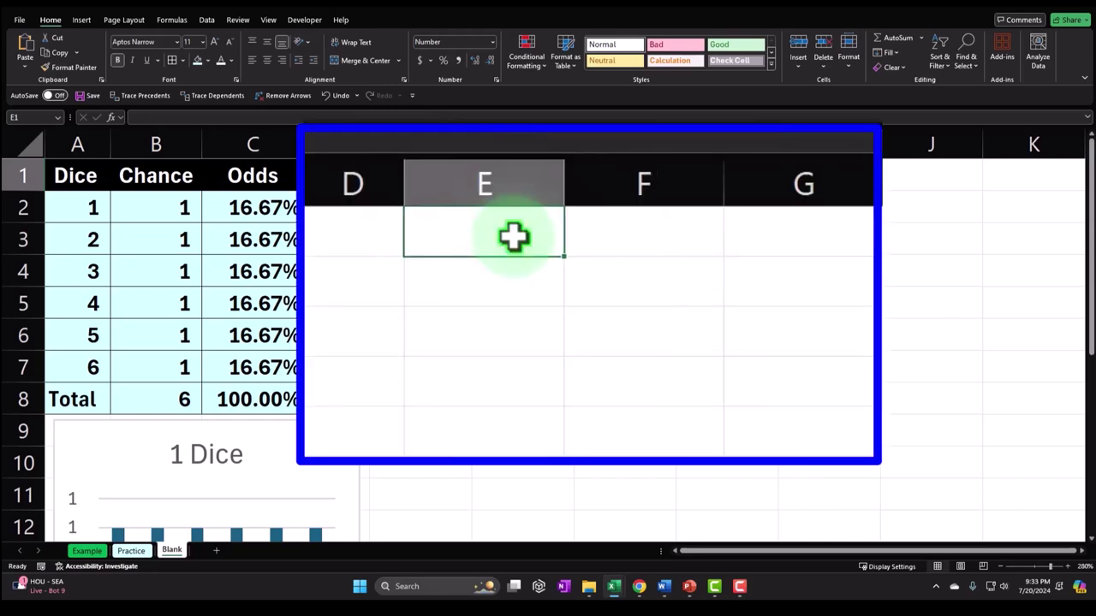
type("Red")
key("Tab")
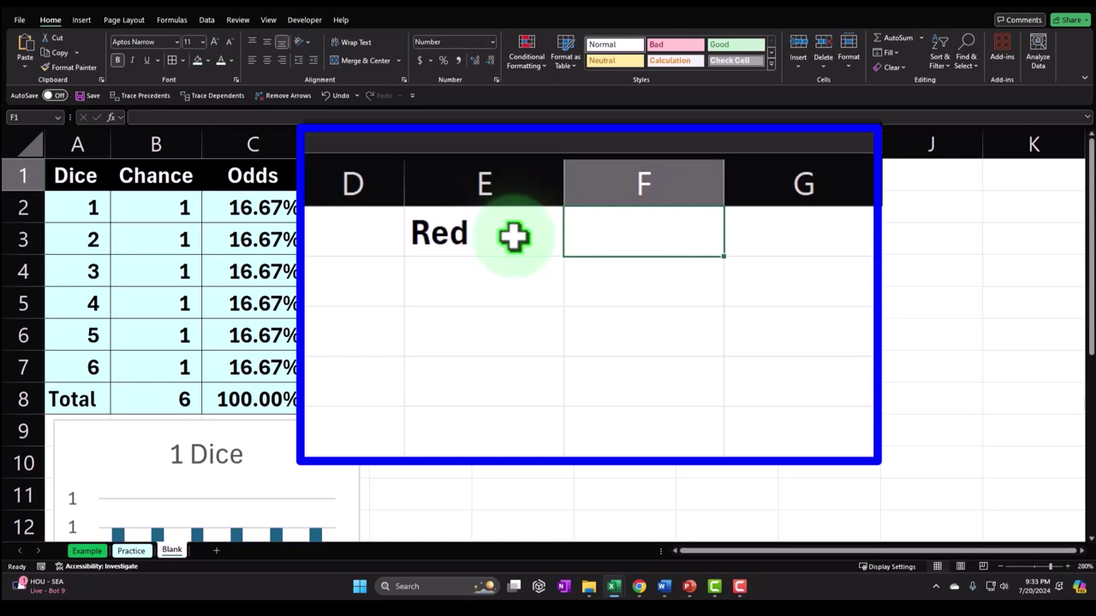
type("Black")
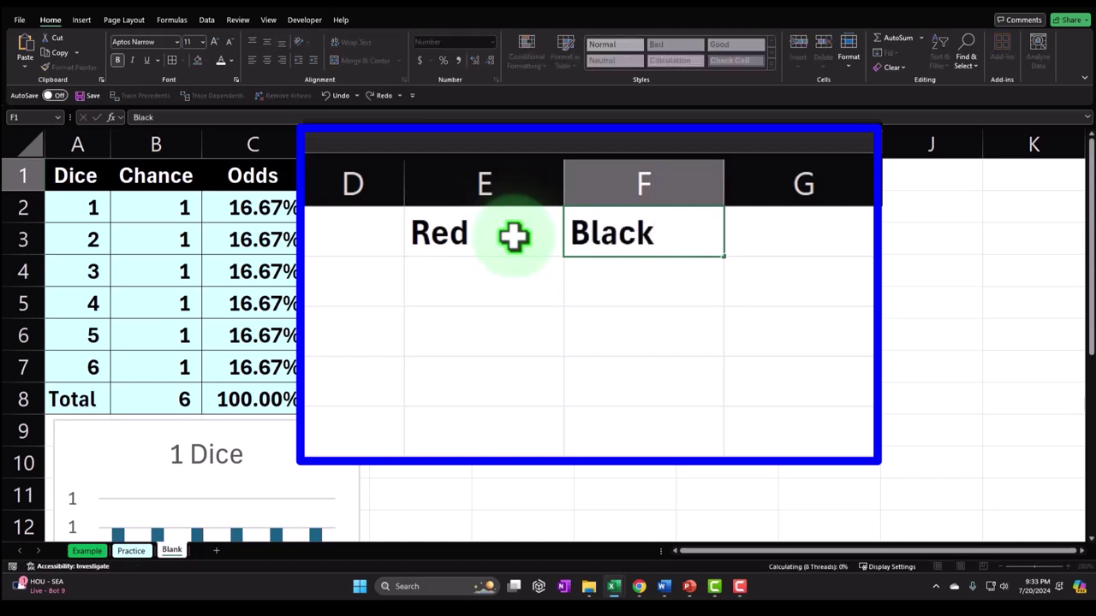
key("Return")
Format the Red header in E1 with a standard red fill and a white font
left_click(514, 237)
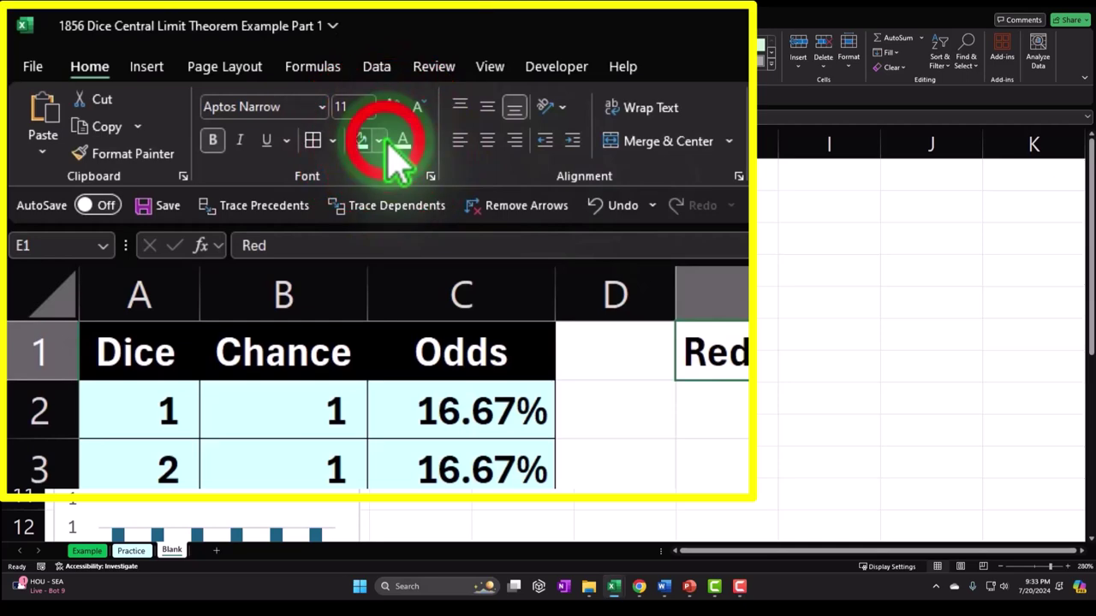
left_click(208, 61)
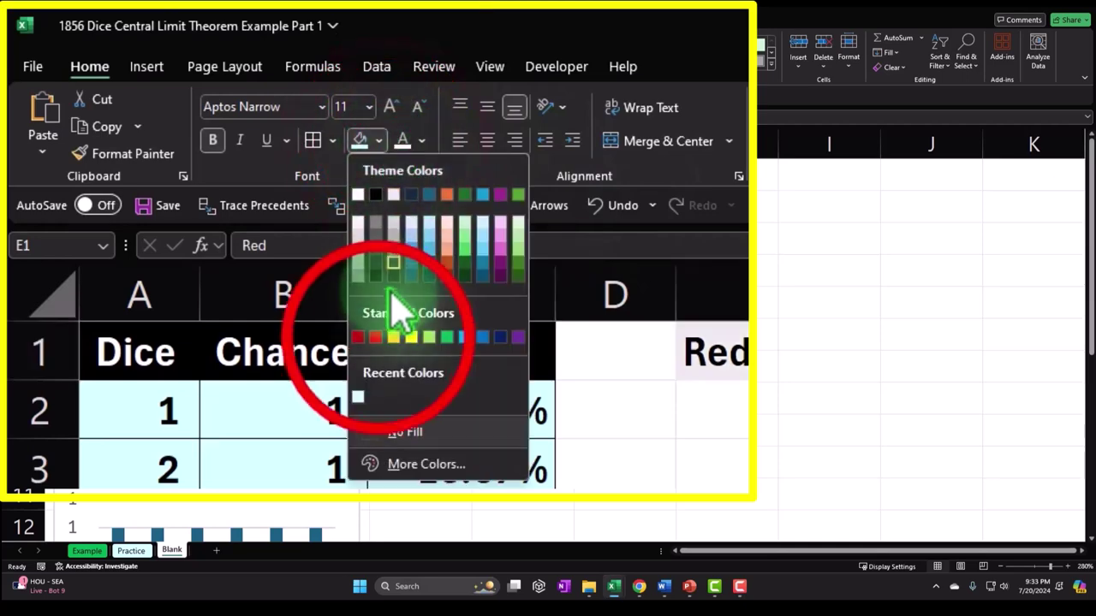
left_click(380, 337)
left_click(400, 160)
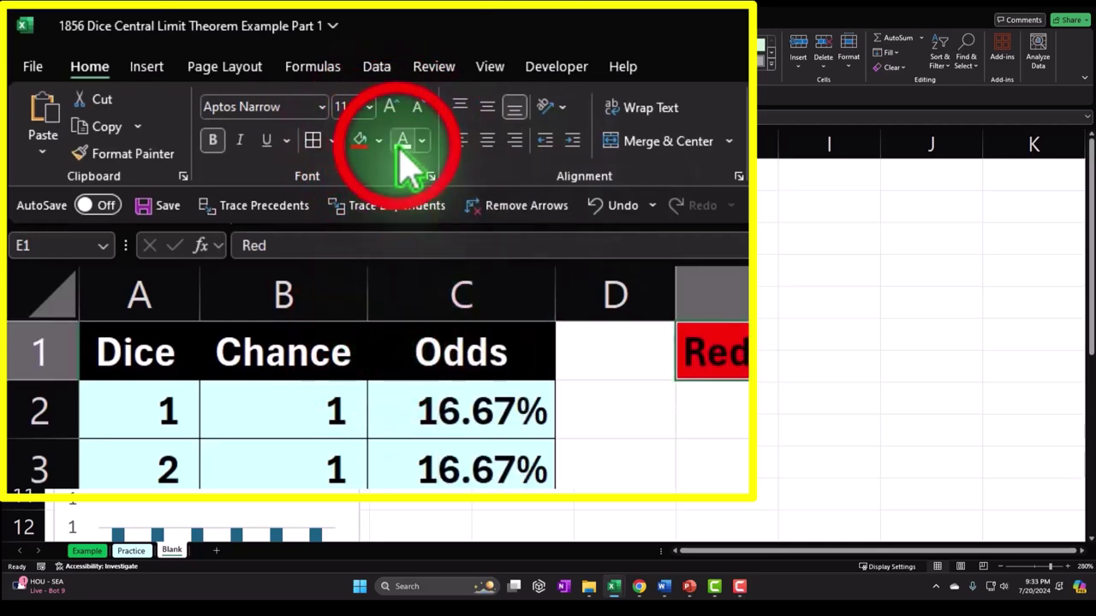
Give the Black header in F1 a black fill and white font, and center both headers in E1:F1
left_click(497, 171)
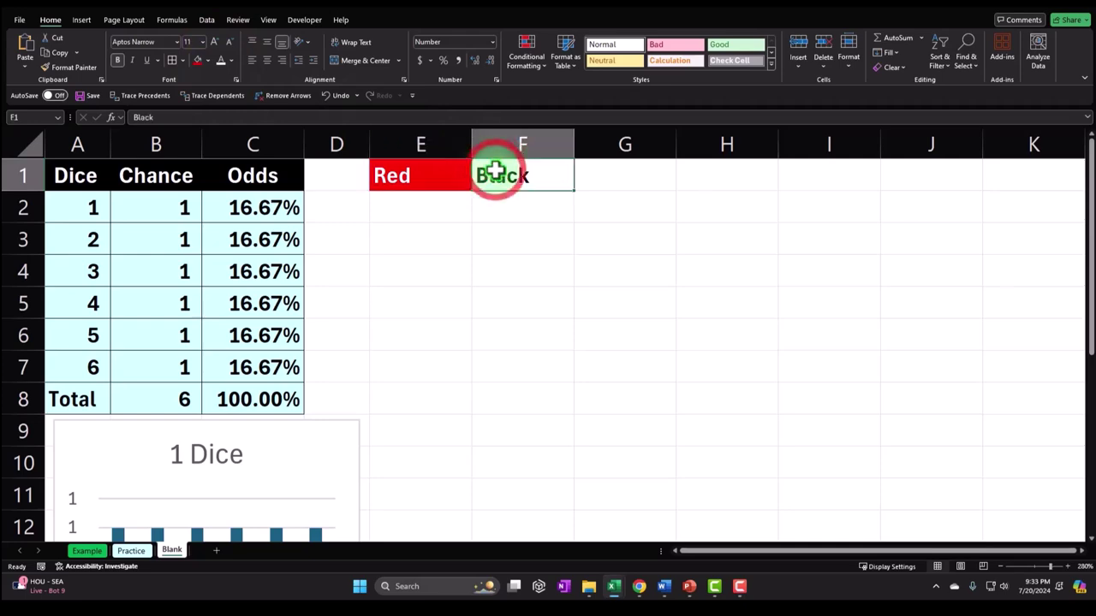
left_click(360, 141)
left_click(380, 141)
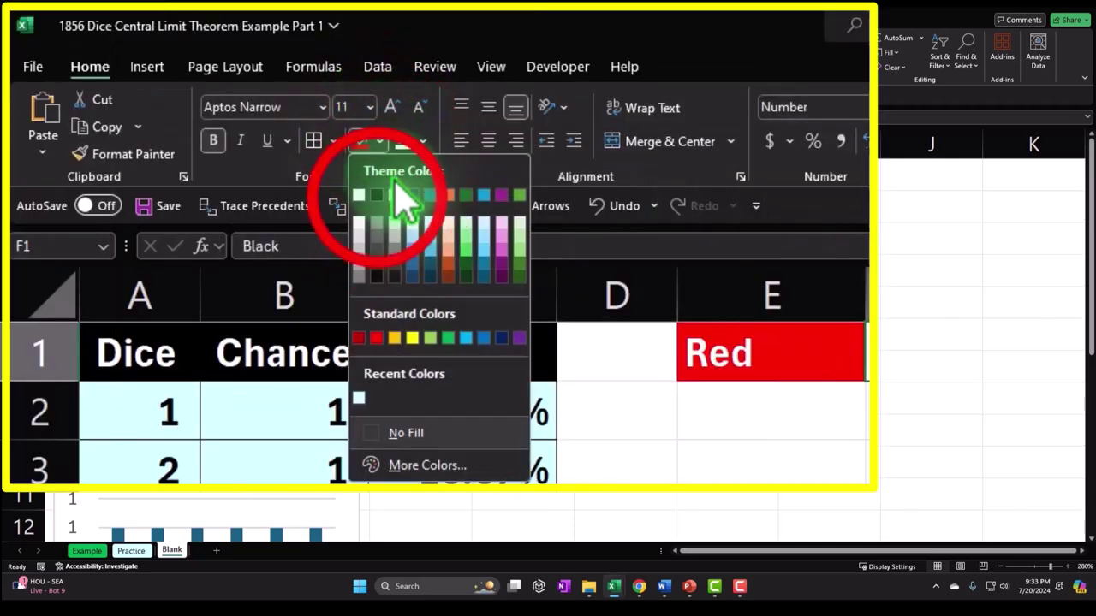
left_click(374, 193)
left_click(400, 157)
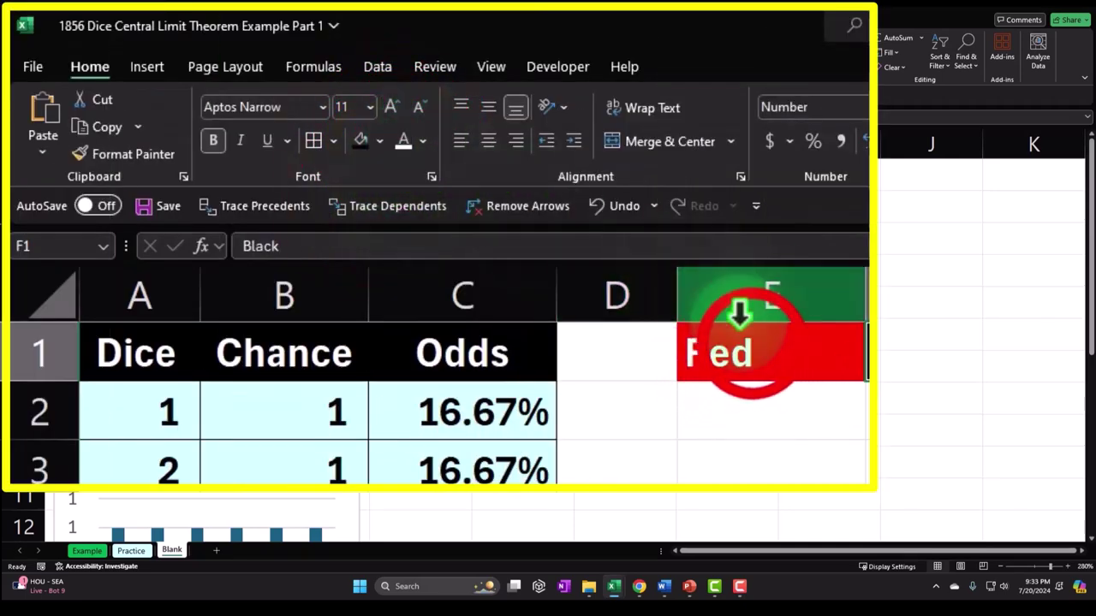
left_click_drag(758, 354, 475, 174)
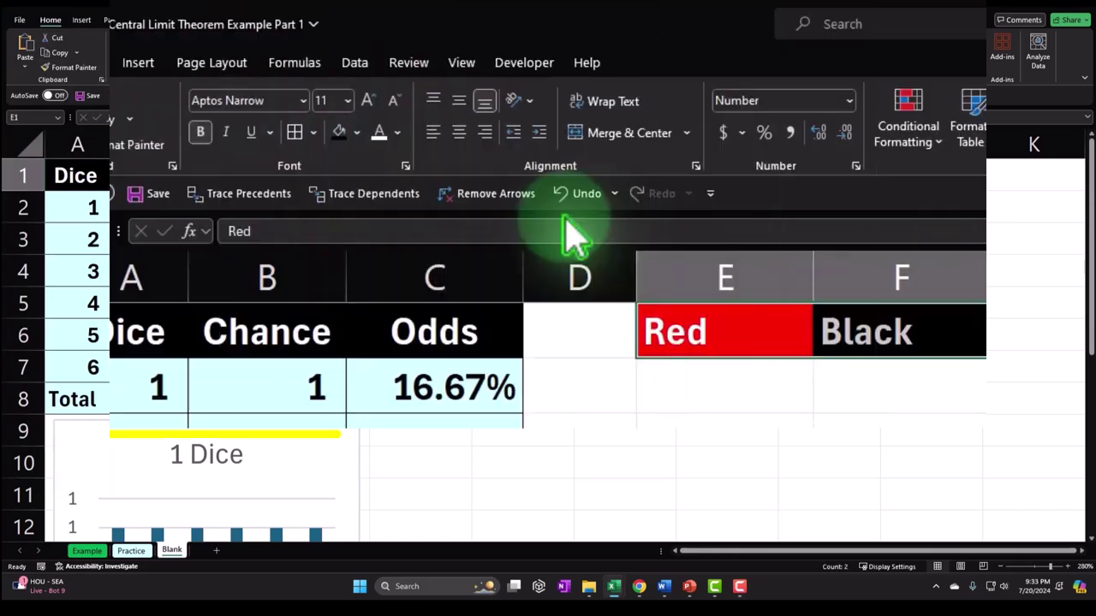
left_click(267, 60)
Enter 1 and 2 under Red in E2:E3 and extend the series down to 6 in E7
left_click(717, 381)
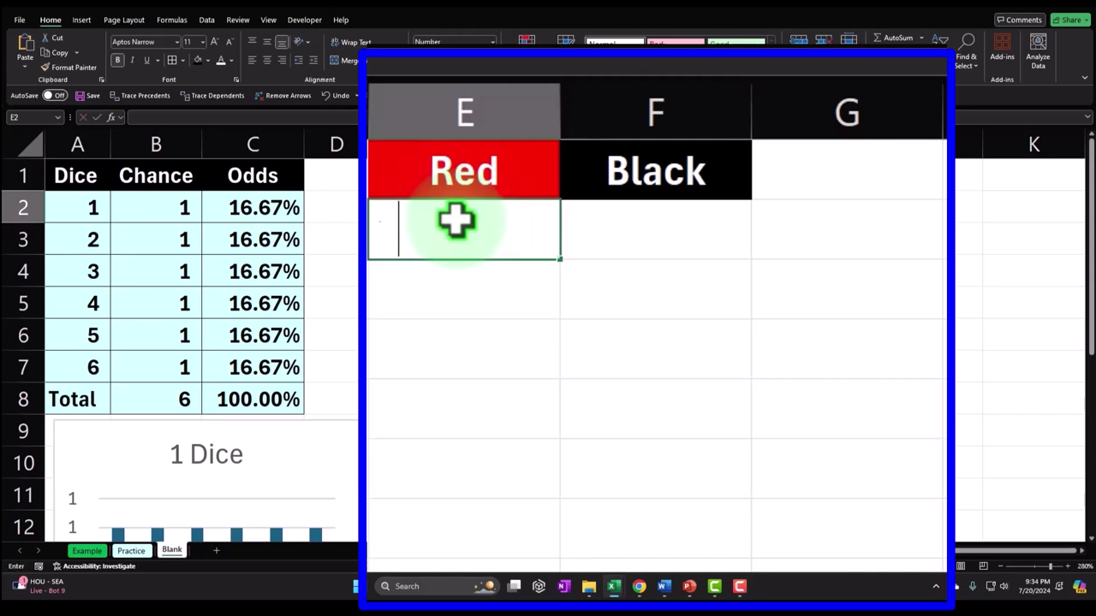
type("1")
key("Return")
type("2")
key("Return")
left_click_drag(455, 221, 465, 266)
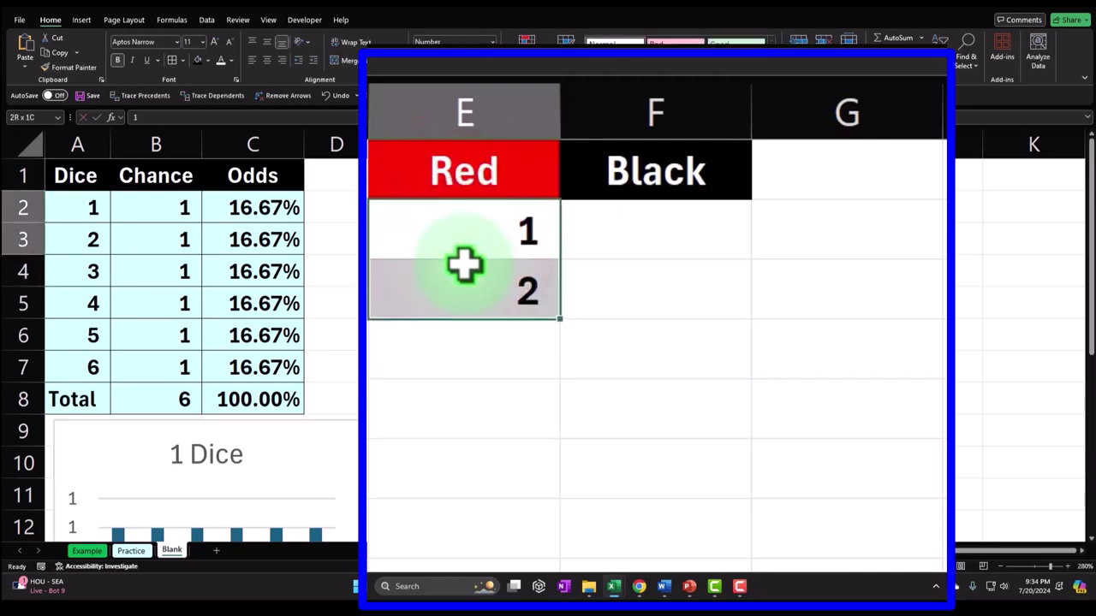
left_click_drag(558, 318, 560, 552)
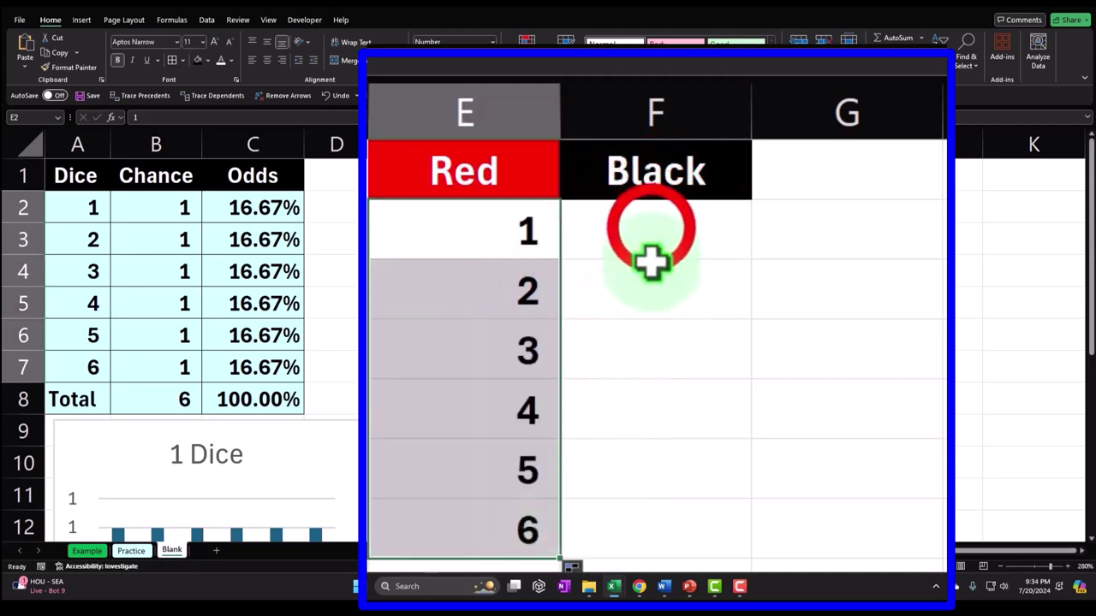
Enter 1 in each Black cell from F2 to F7
left_click(650, 228)
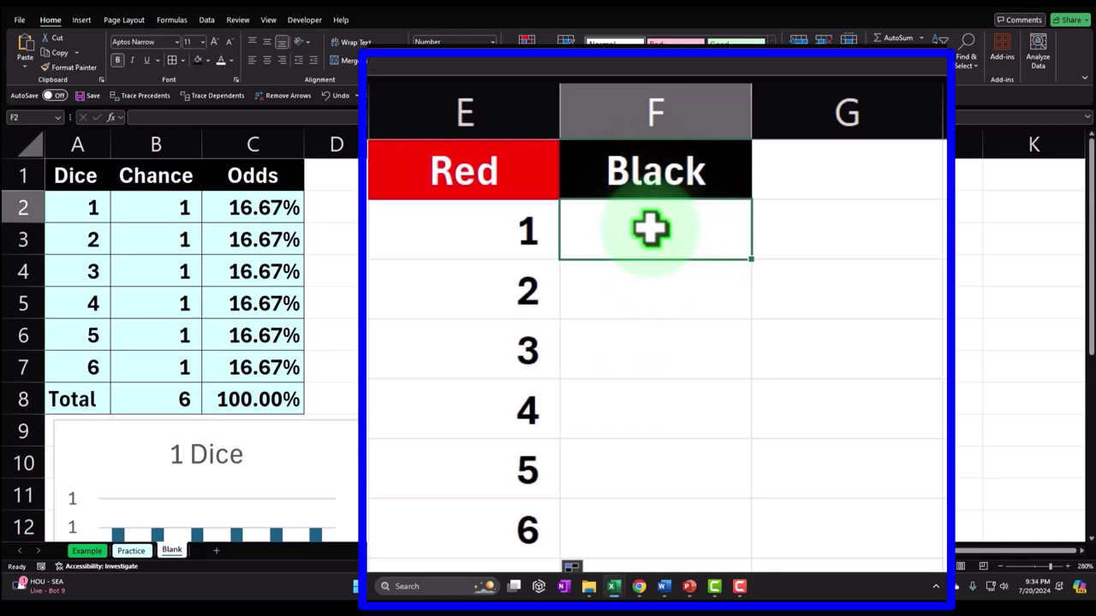
type("1")
key("Return")
type("1")
key("Return")
type("1")
key("Return")
type("1")
key("Return")
type("1")
key("Return")
type("1")
Check the Red and Black pairs row by row from E2:F2 down to E7:F7
key("Up")
key("Up")
key("Up")
key("Up")
key("Up")
key("Left")
key("Down")
key("Down")
key("Down")
key("Down")
key("Down")
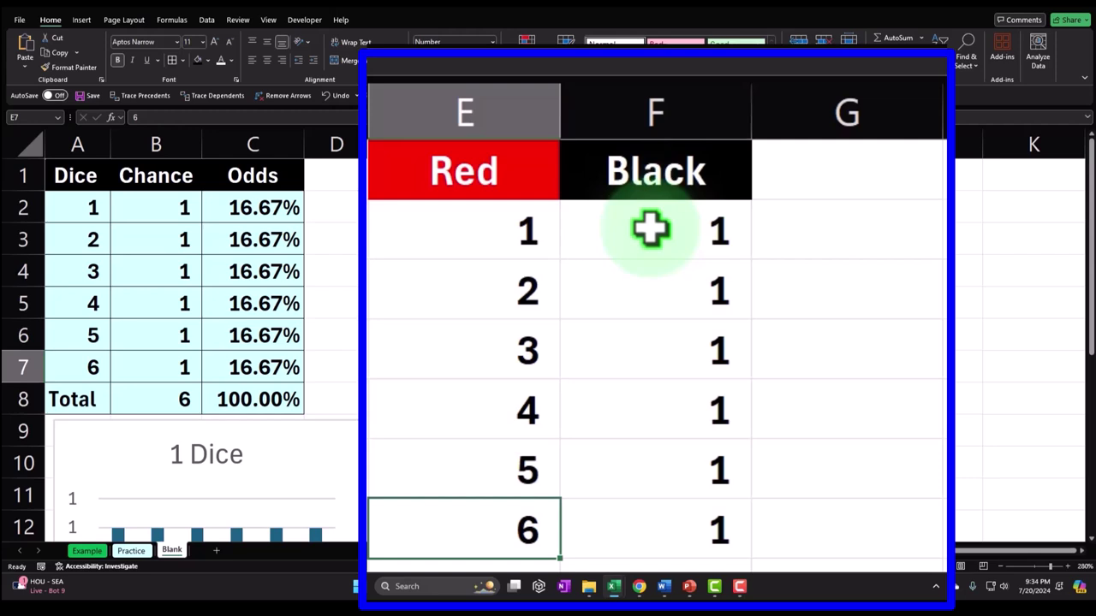
key("Up")
key("Up")
key("Up")
key("Up")
key("Up")
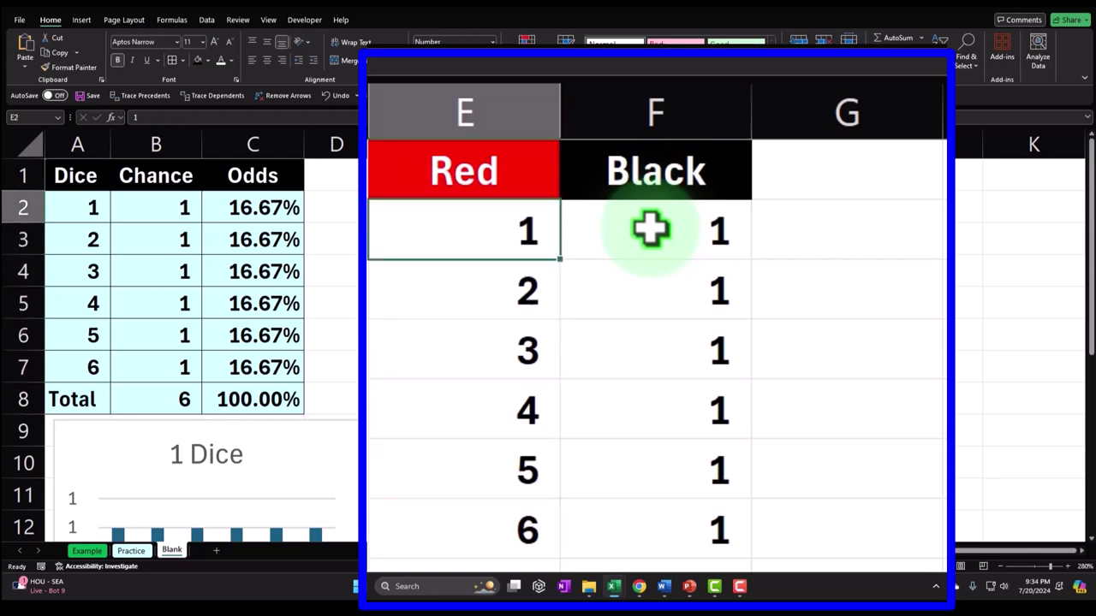
key("Right")
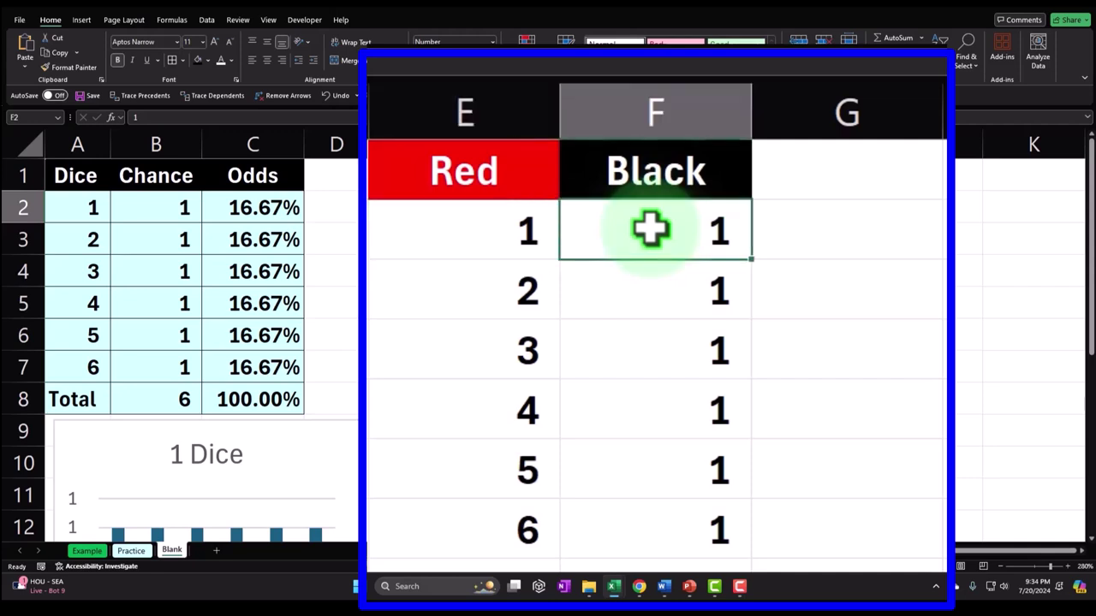
key("Down")
key("Left")
key("Right")
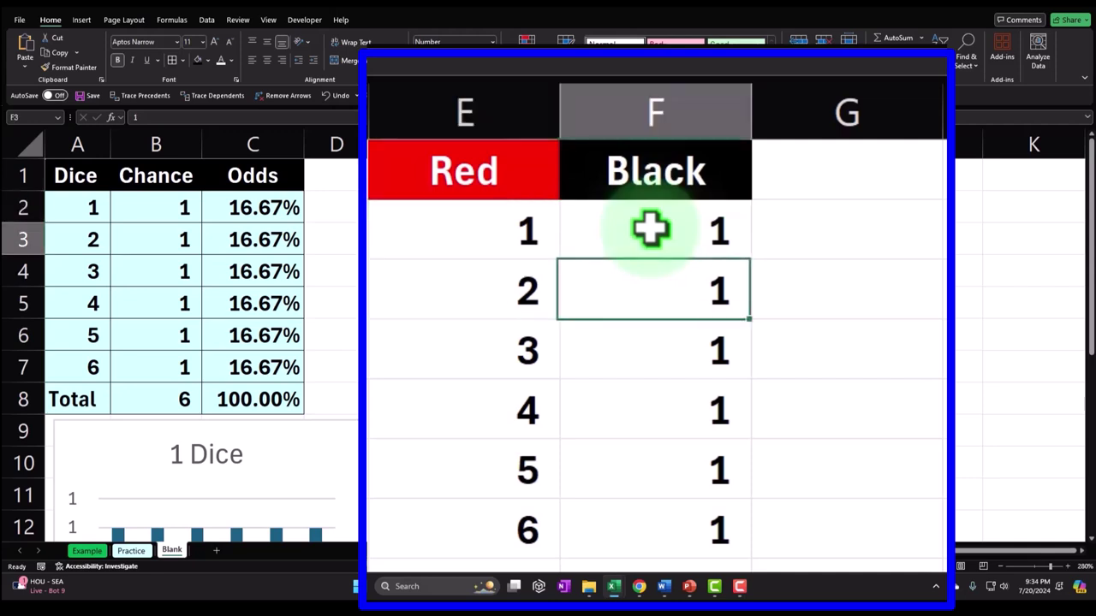
key("Down")
key("Left")
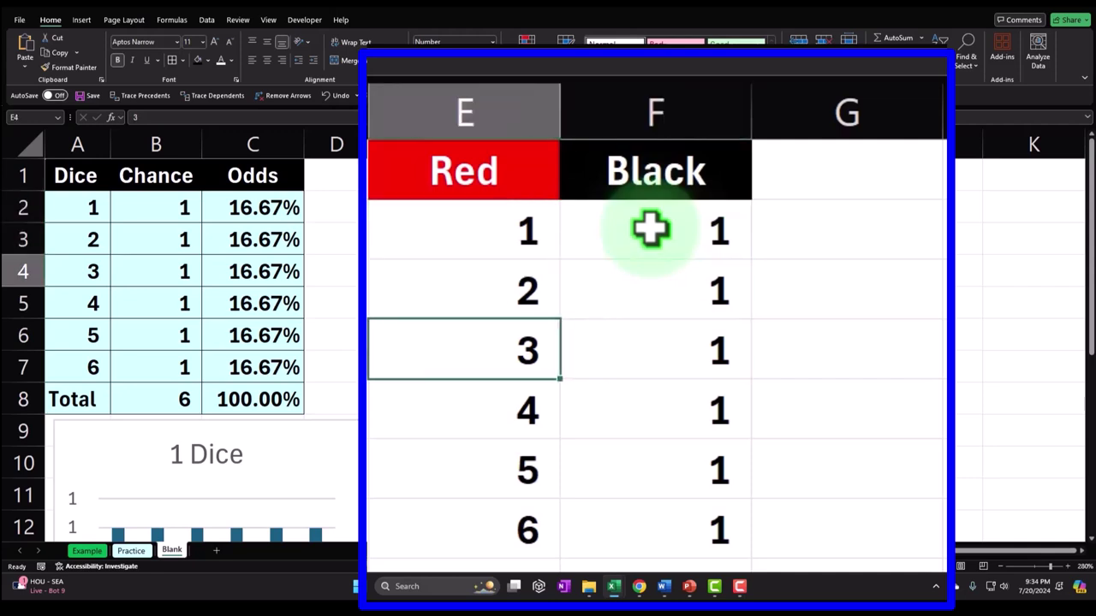
key("Right")
key("Down")
key("Left")
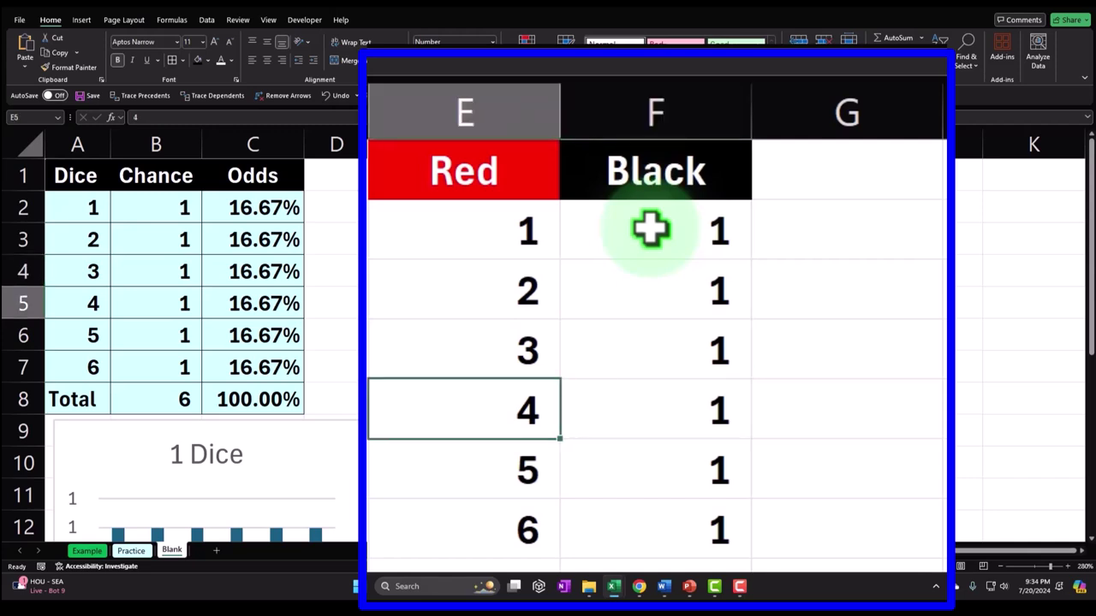
key("Right")
key("Left")
key("Right")
key("Down")
key("Left")
key("Right")
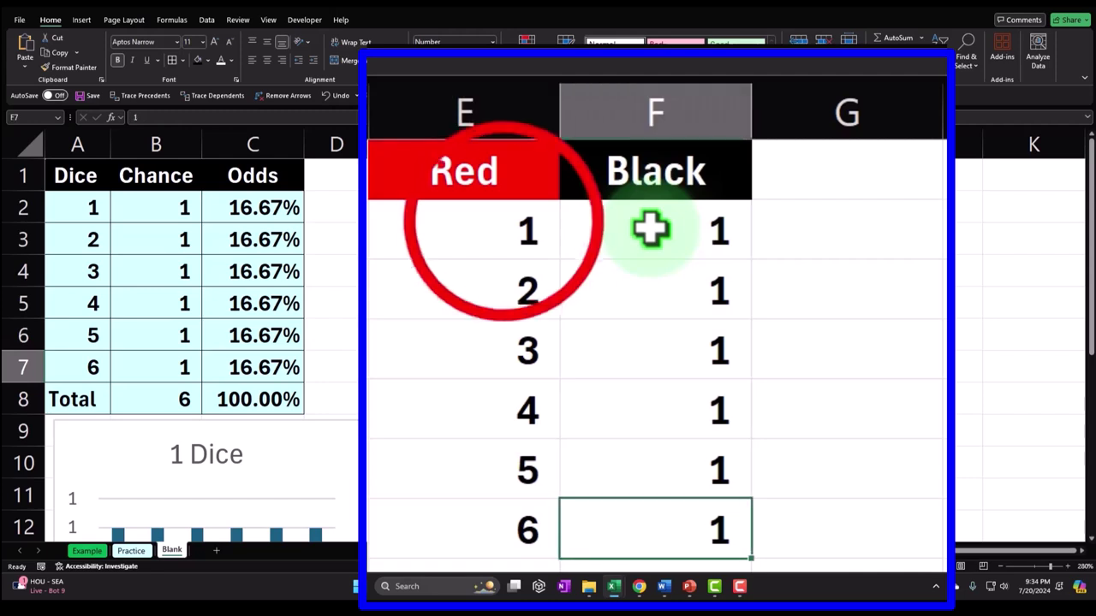
Apply borders and a standard light green fill to the first block of combinations in E2:F7
mouse_move(503, 234)
left_mouse_down()
mouse_move(531, 506)
mouse_move(603, 515)
left_mouse_up()
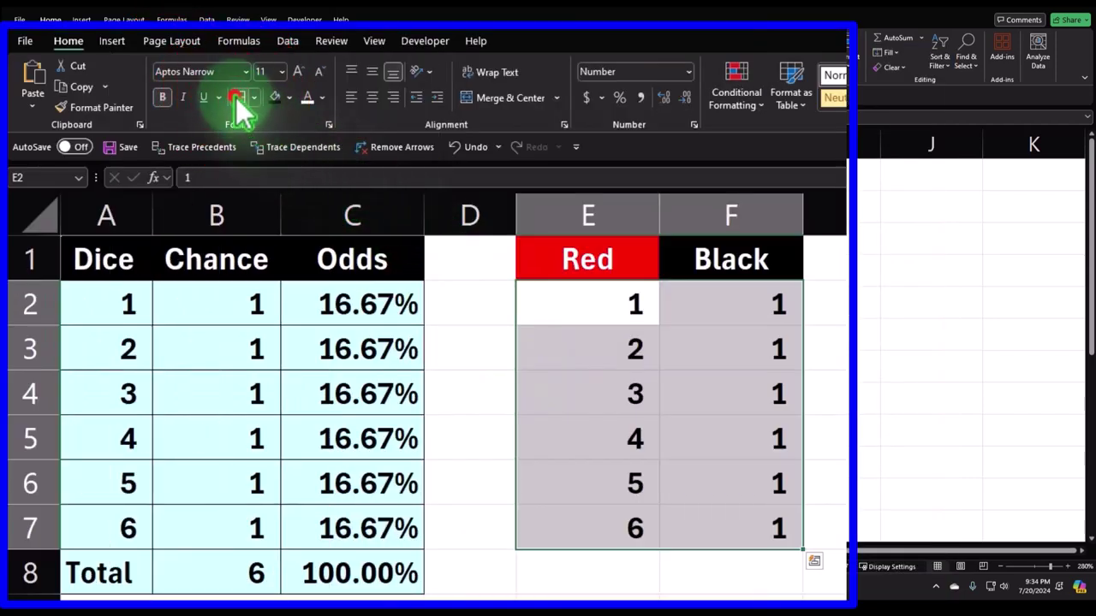
left_click(239, 95)
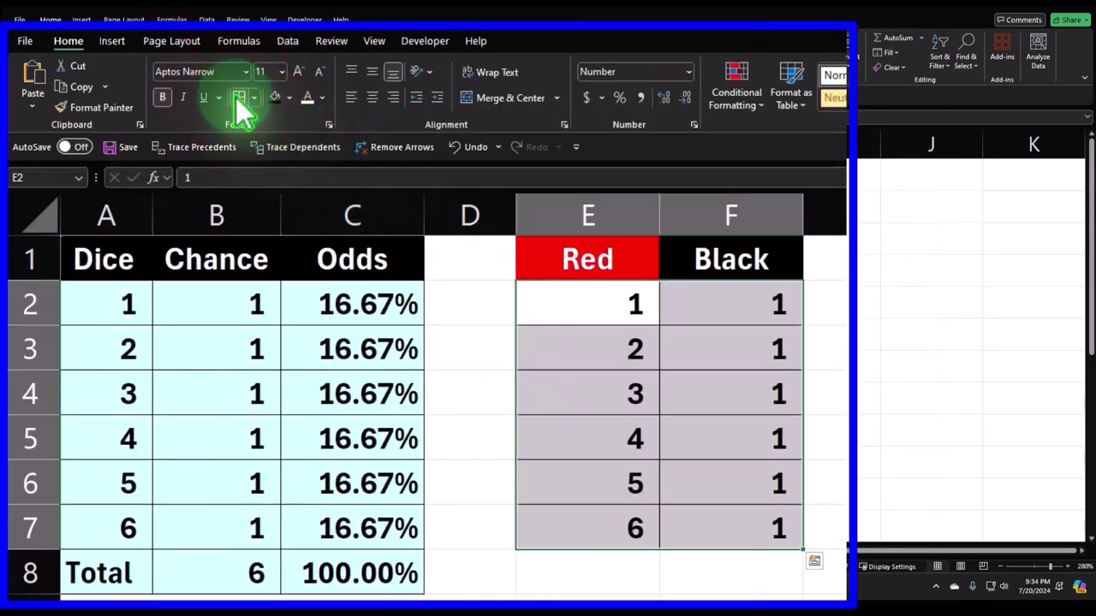
left_click(290, 97)
left_click(327, 249)
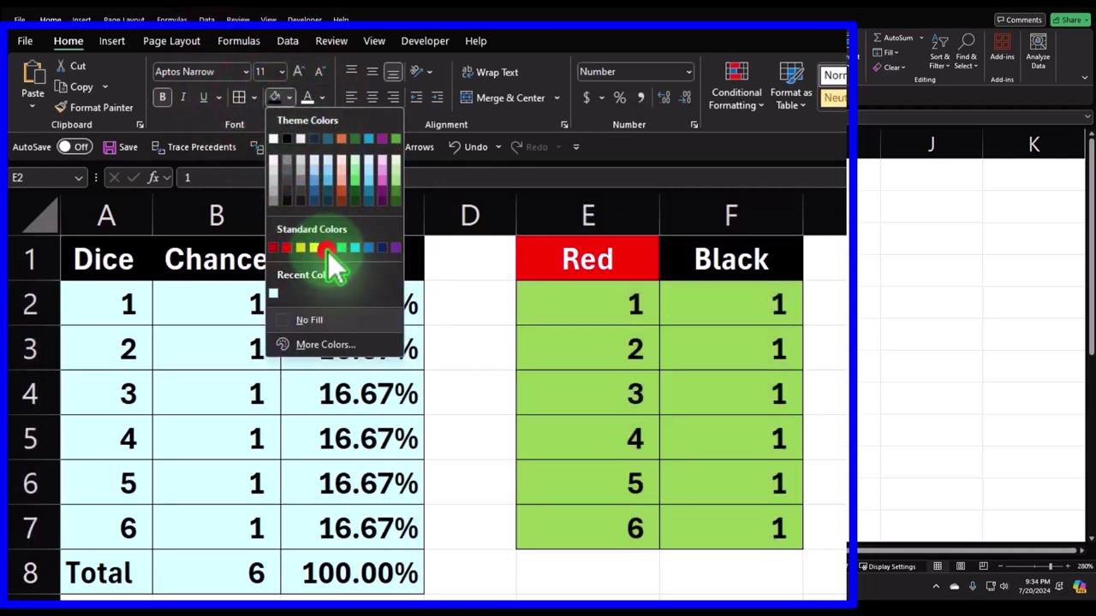
Enter 1 and 2 under Red in E8:E9 and extend the series down to 6 in E13
left_click(589, 575)
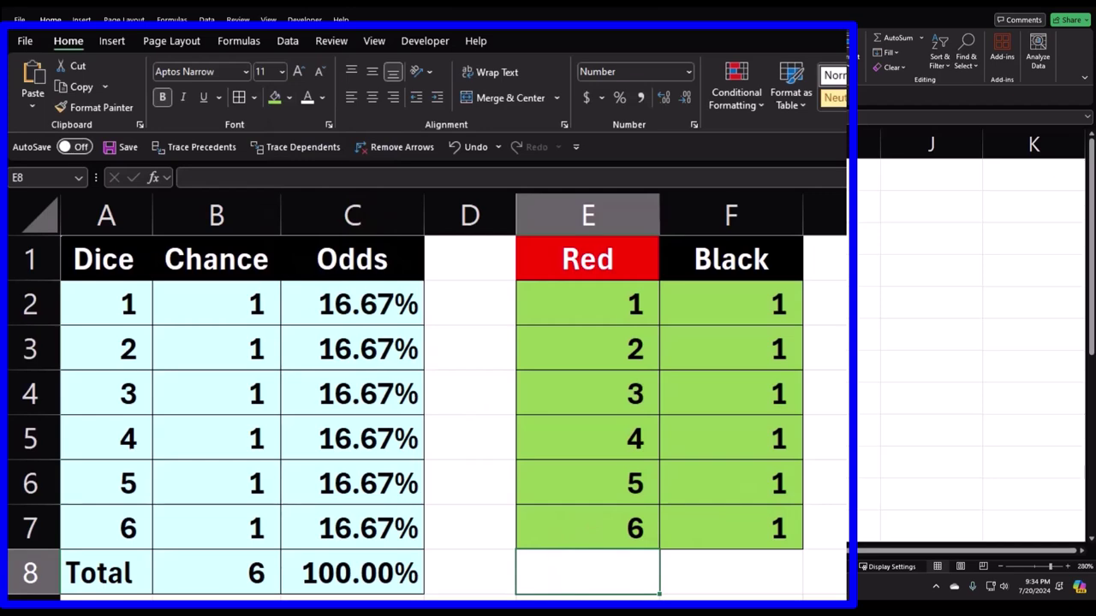
type("1")
key("Return")
type("2")
key("Return")
scroll(428, 394, "down", 1)
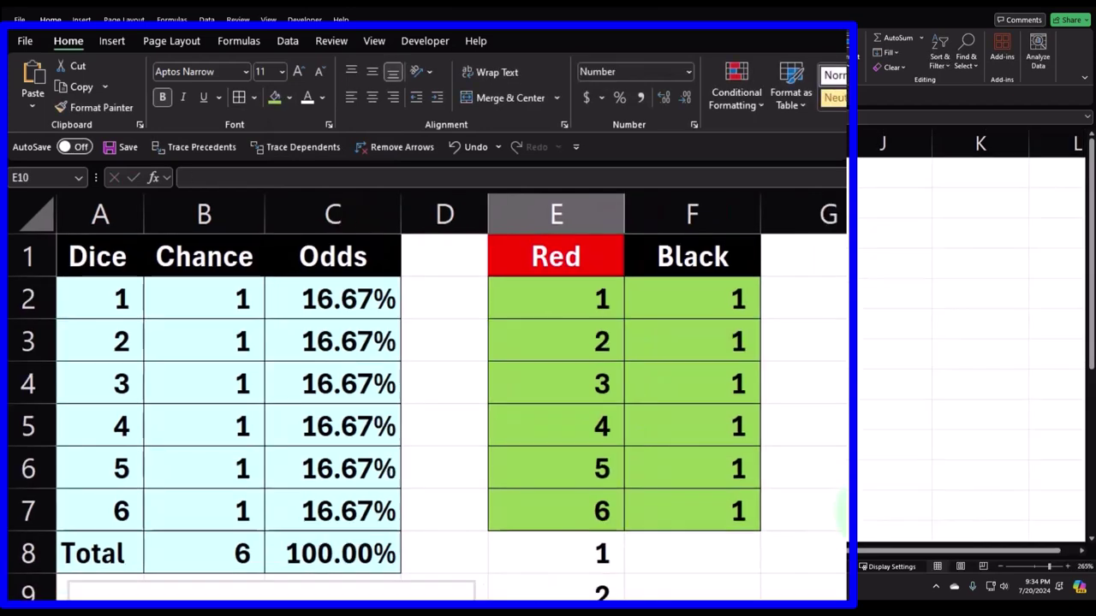
left_click_drag(602, 554, 602, 593)
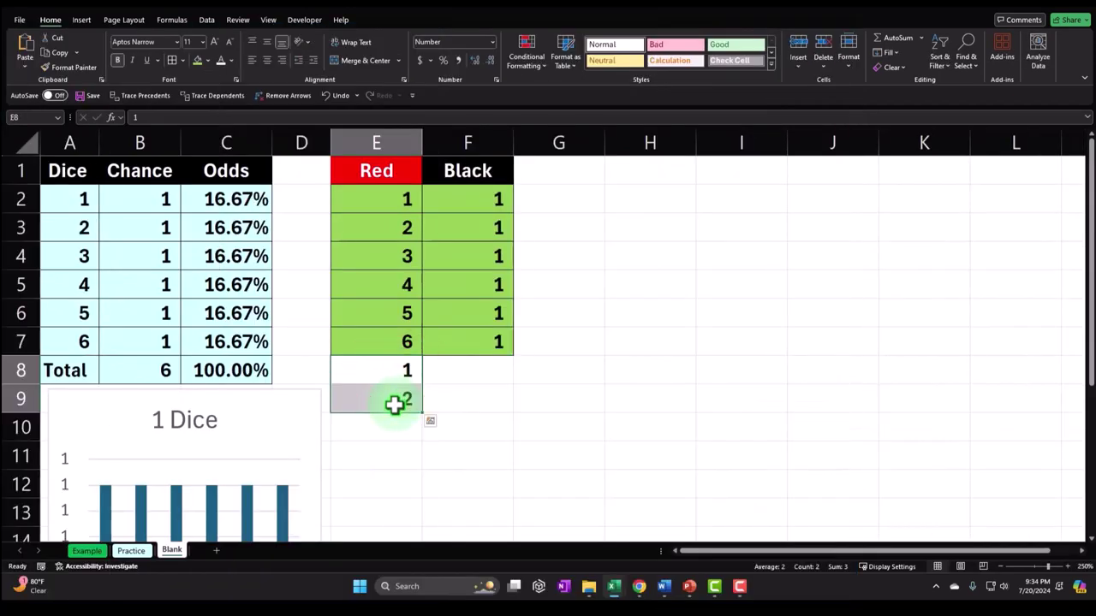
scroll(589, 505, "down", 2)
left_click_drag(422, 243, 453, 352)
scroll(514, 300, "up", 1)
Enter 2 in each Black cell from F8 to F13
left_click(539, 257)
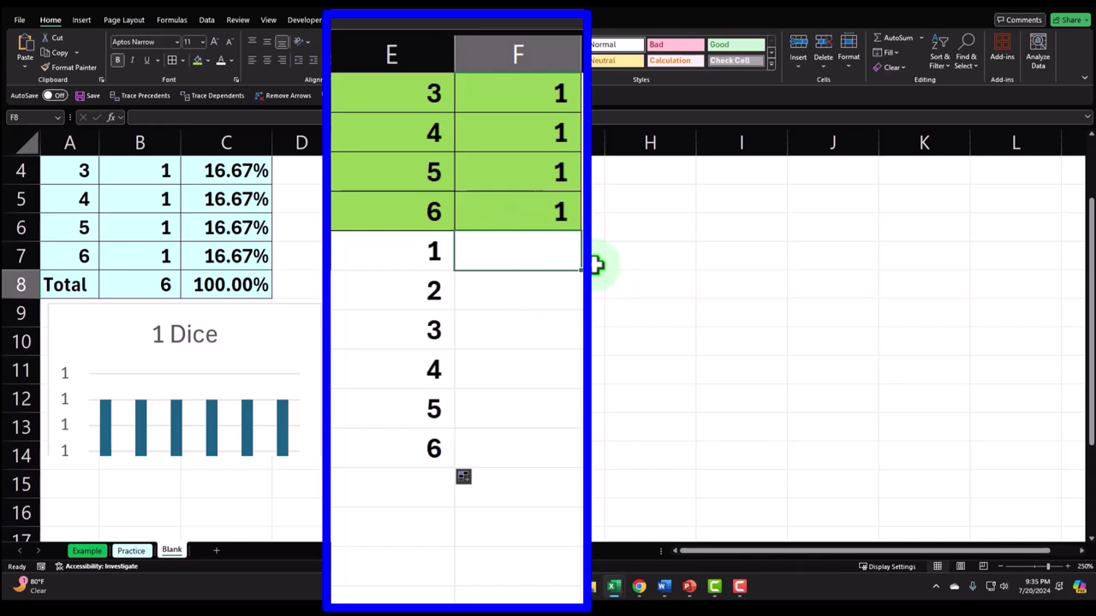
type("2")
key("Return")
type("2")
key("Return")
type("2")
key("Return")
type("2")
key("Return")
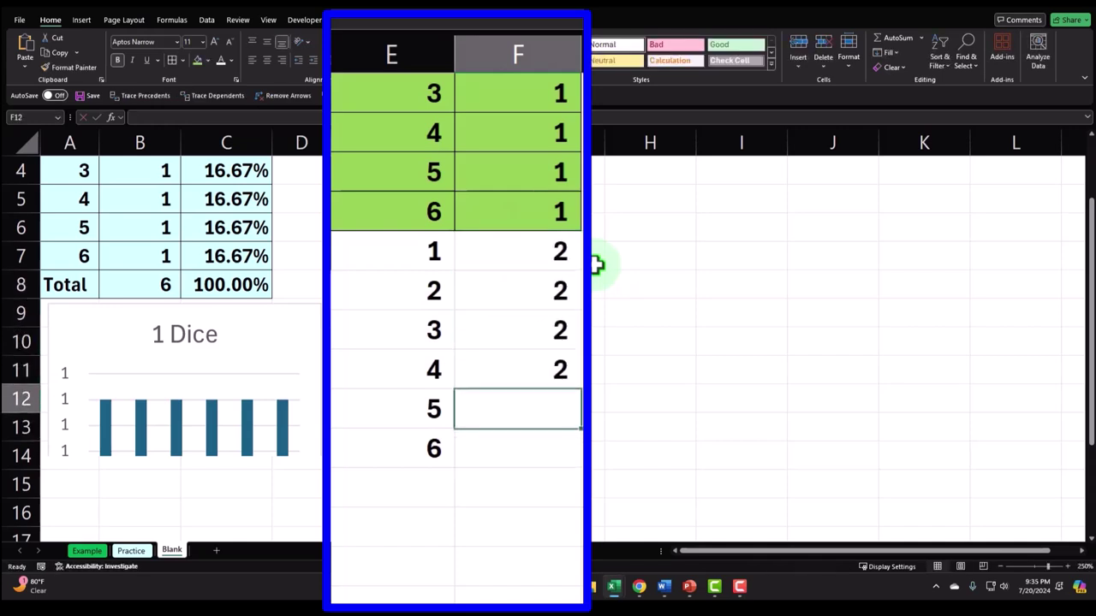
type("2")
key("Return")
type("2")
key("Return")
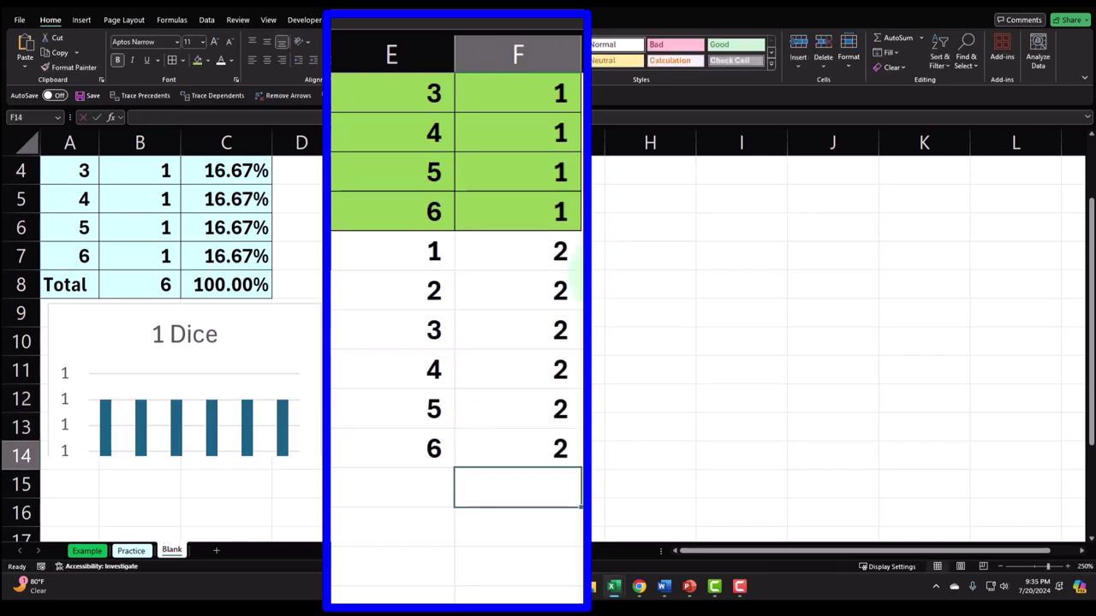
Check the second block of pairs and narrow columns E and F equally to a width of about 6
scroll(549, 273, "up", 1)
left_click_drag(416, 375, 409, 563)
left_click(418, 369)
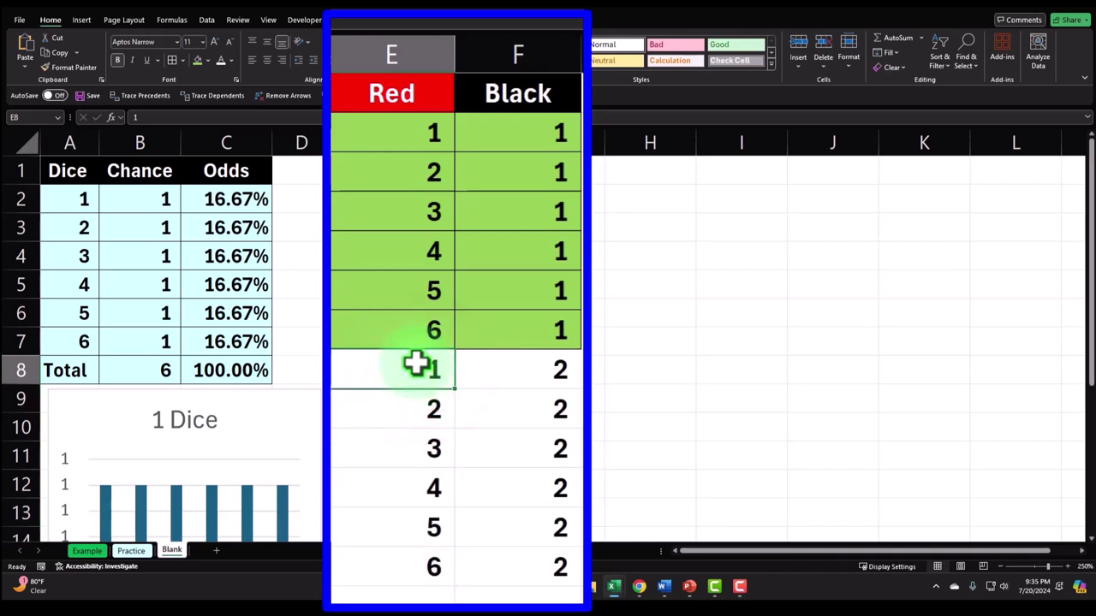
key("Right")
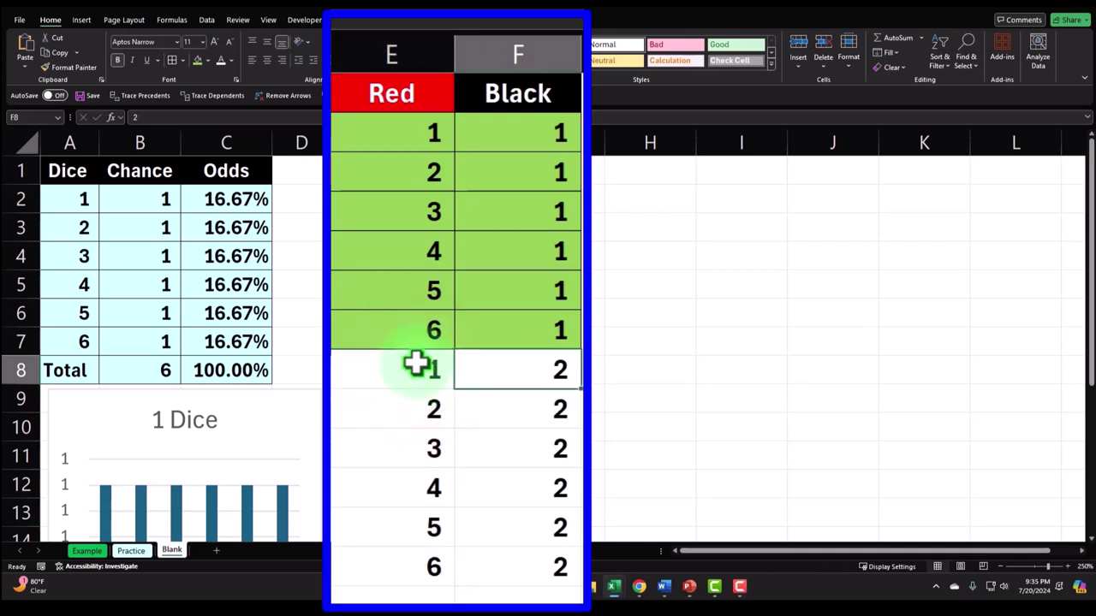
mouse_move(414, 45)
left_mouse_down()
mouse_move(458, 53)
mouse_move(428, 53)
left_mouse_up()
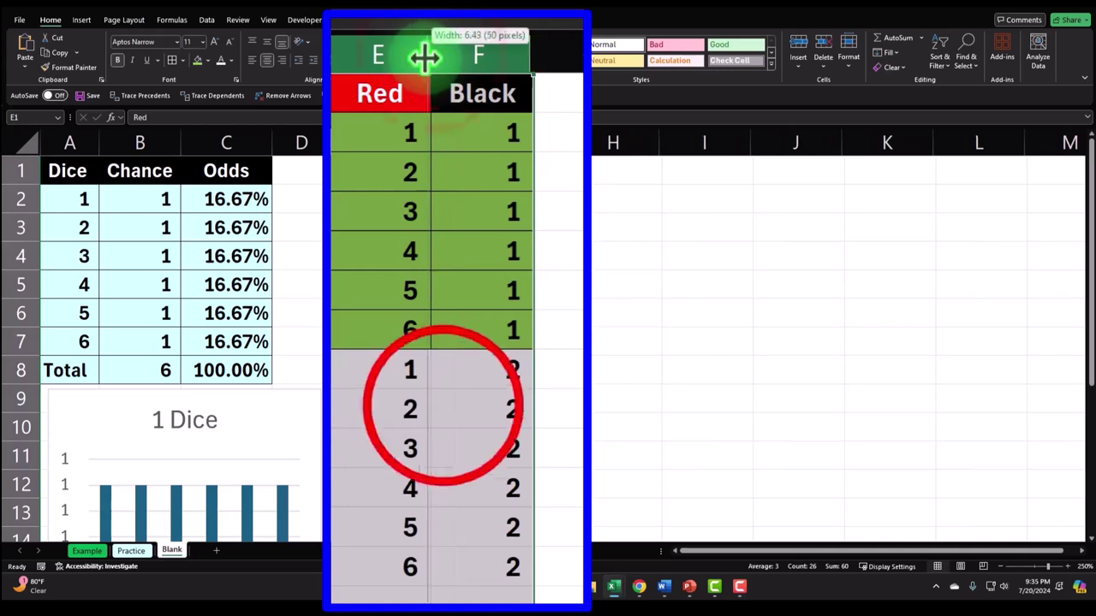
left_click(443, 409)
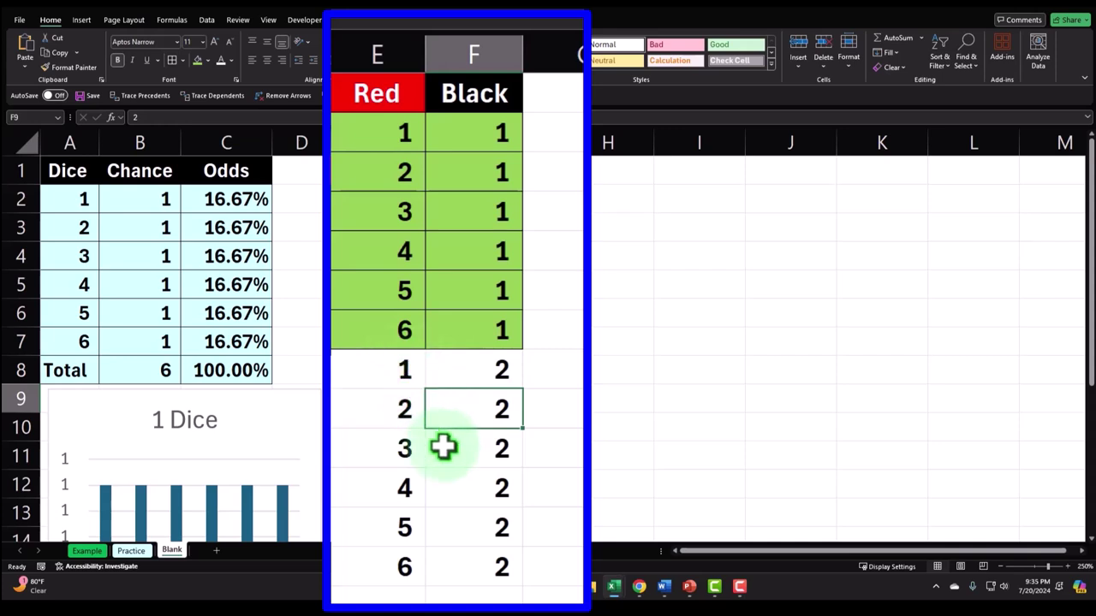
Compare the 2-and-1 pair with the 1-and-2 pair, and give E8:F13 a standard light blue fill with borders
left_click(402, 173)
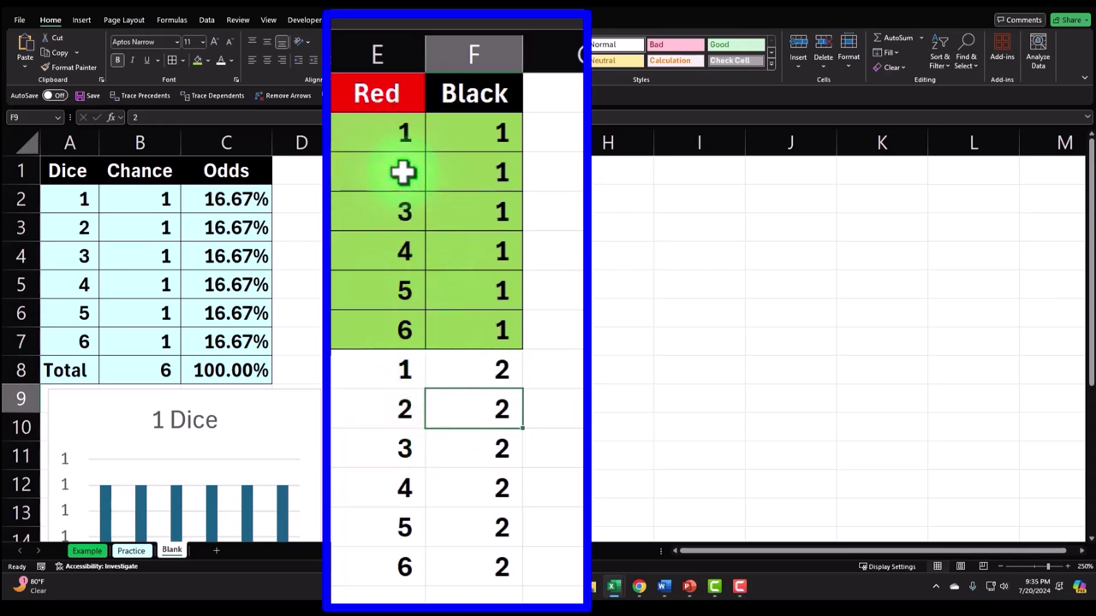
left_click_drag(402, 173, 440, 172)
left_click_drag(396, 378, 448, 373)
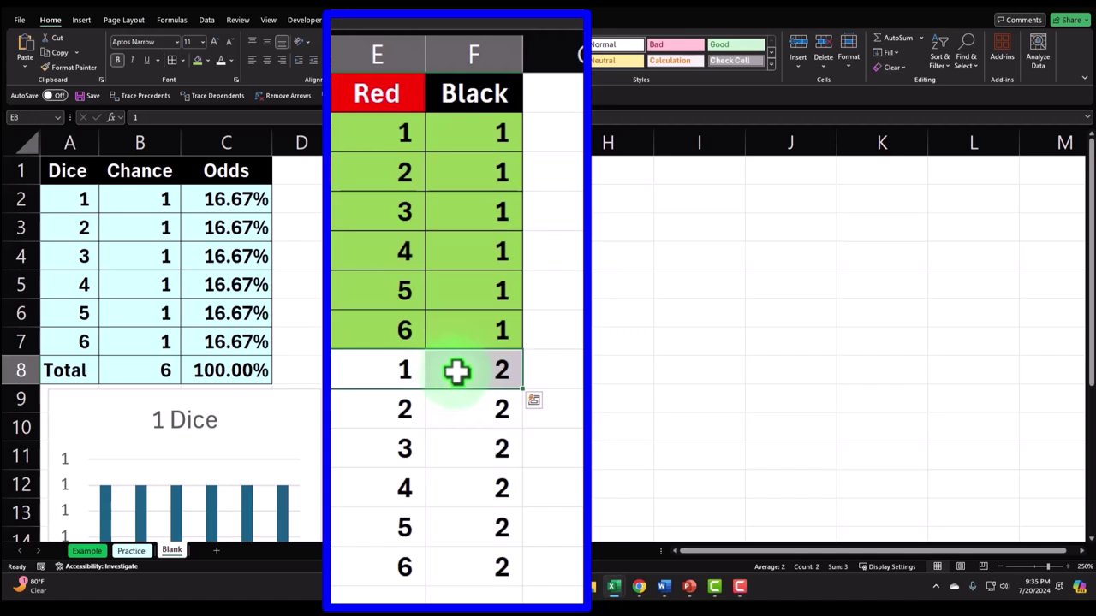
left_click_drag(399, 369, 439, 513)
left_click(207, 61)
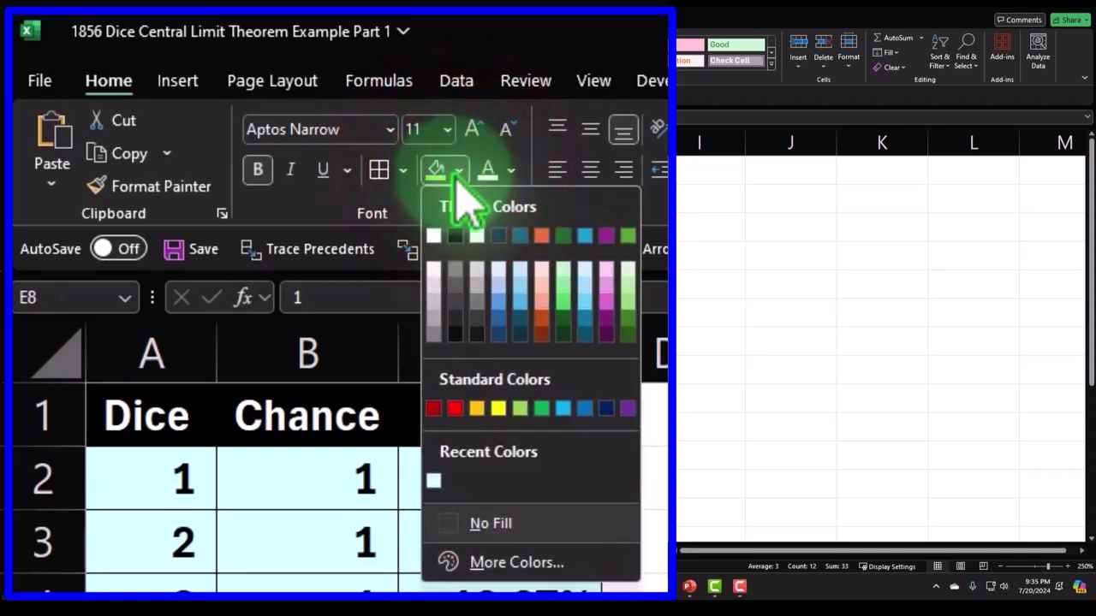
left_click(560, 409)
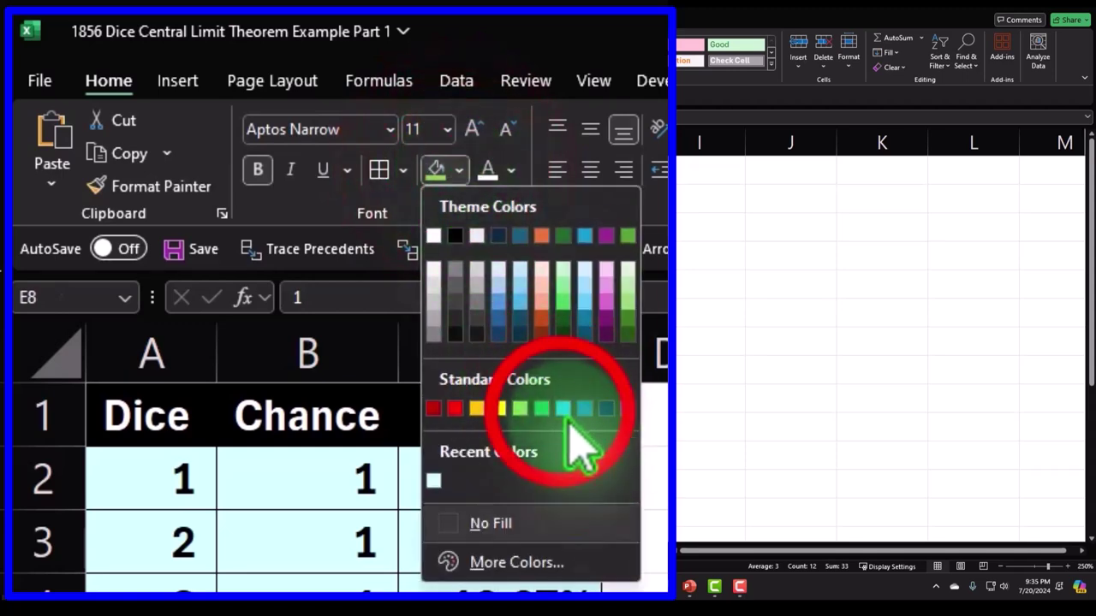
left_click(380, 170)
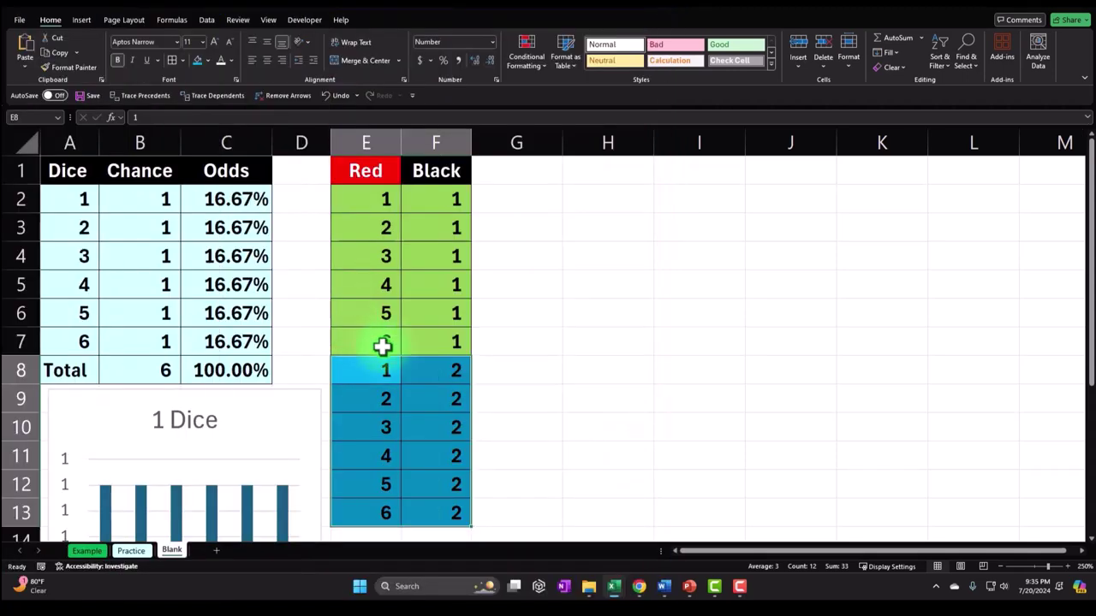
Enter 1 and 2 under Red in E14:E15 and extend the series down to 6 in E19
left_click(383, 538)
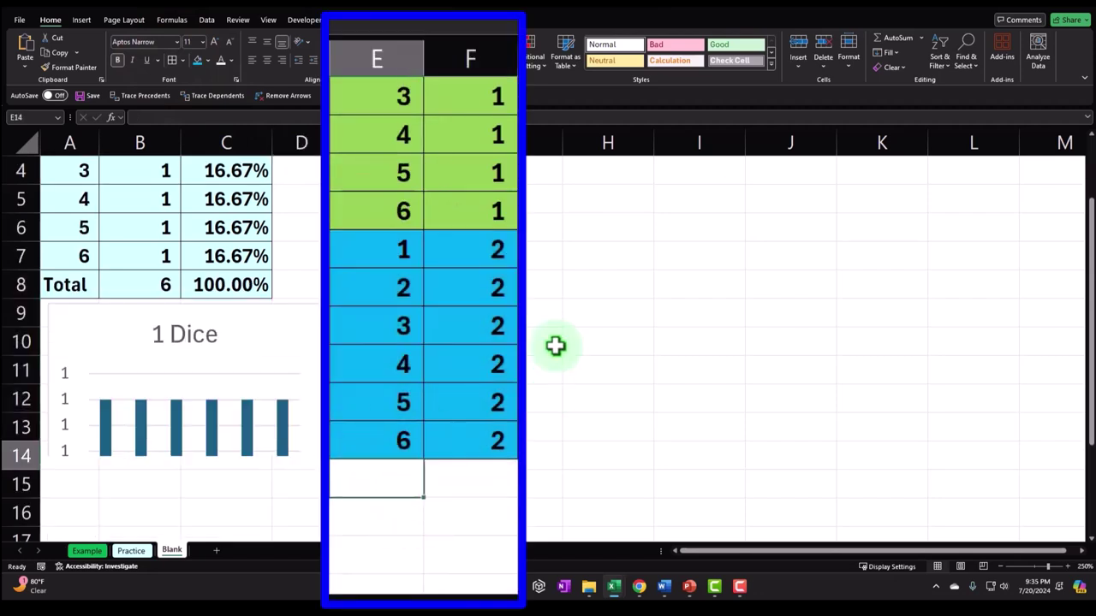
type("1")
key("Return")
type("2")
key("Return")
left_click_drag(393, 364, 429, 565)
Enter 3 in each Black cell from F14 to F19
left_click(484, 368)
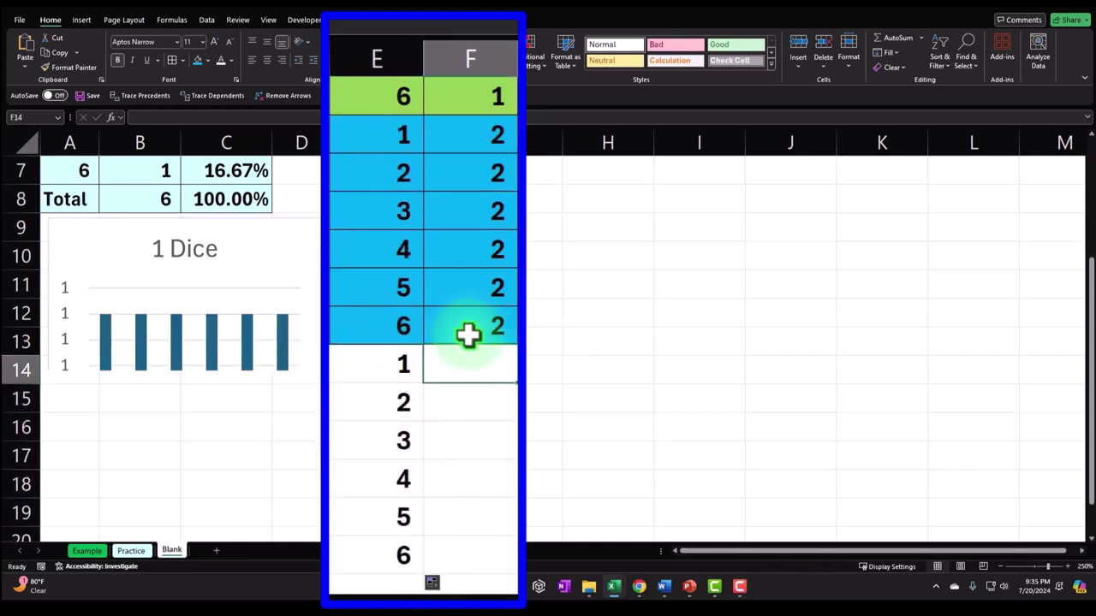
type("3")
key("Return")
type("3")
key("Return")
type("3")
key("Return")
type("3")
key("Return")
type("3")
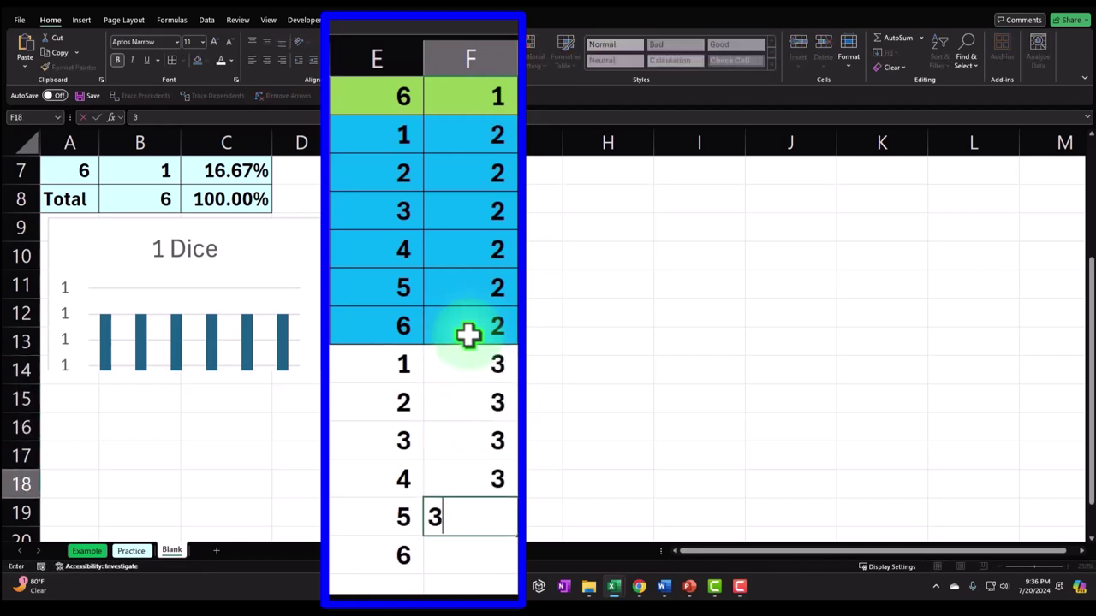
key("Return")
type("3")
key("Return")
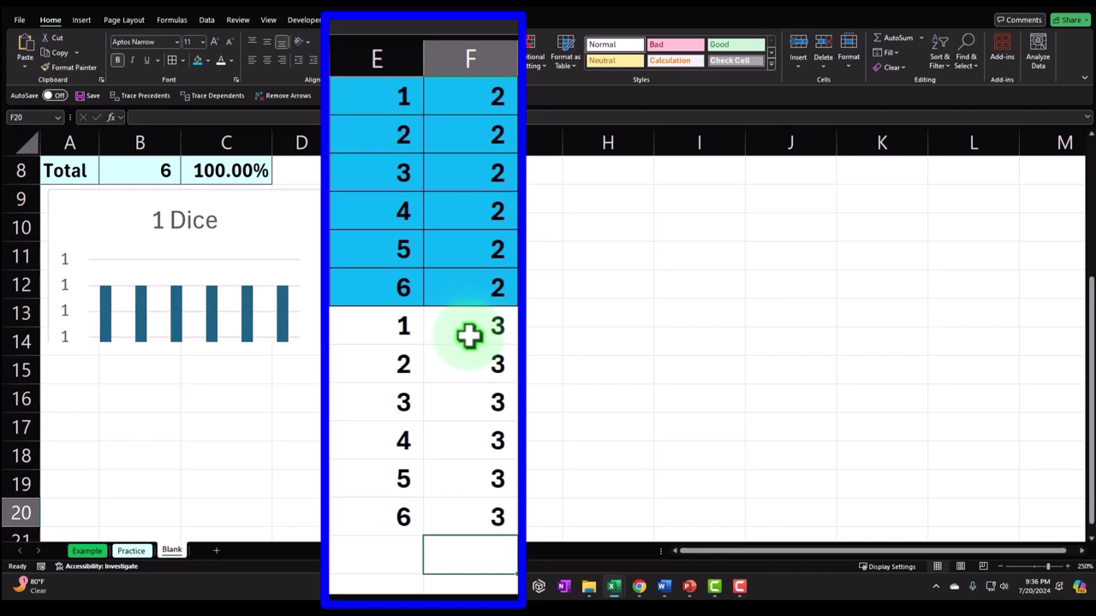
Apply borders and a standard light green fill to the third block of combinations in E14:F19
left_click_drag(360, 324, 458, 506)
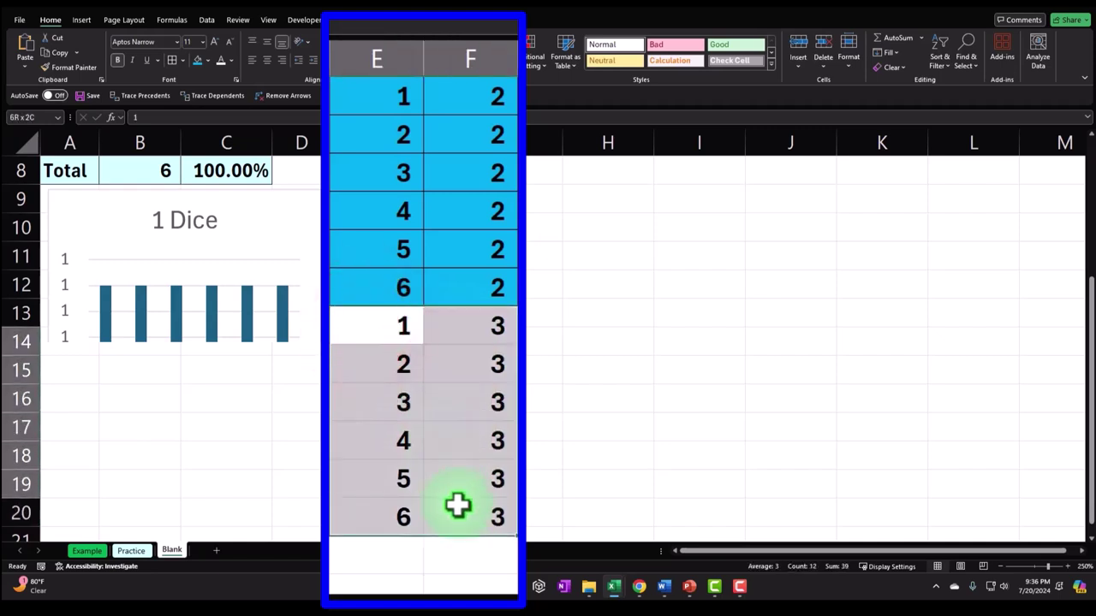
left_click(203, 62)
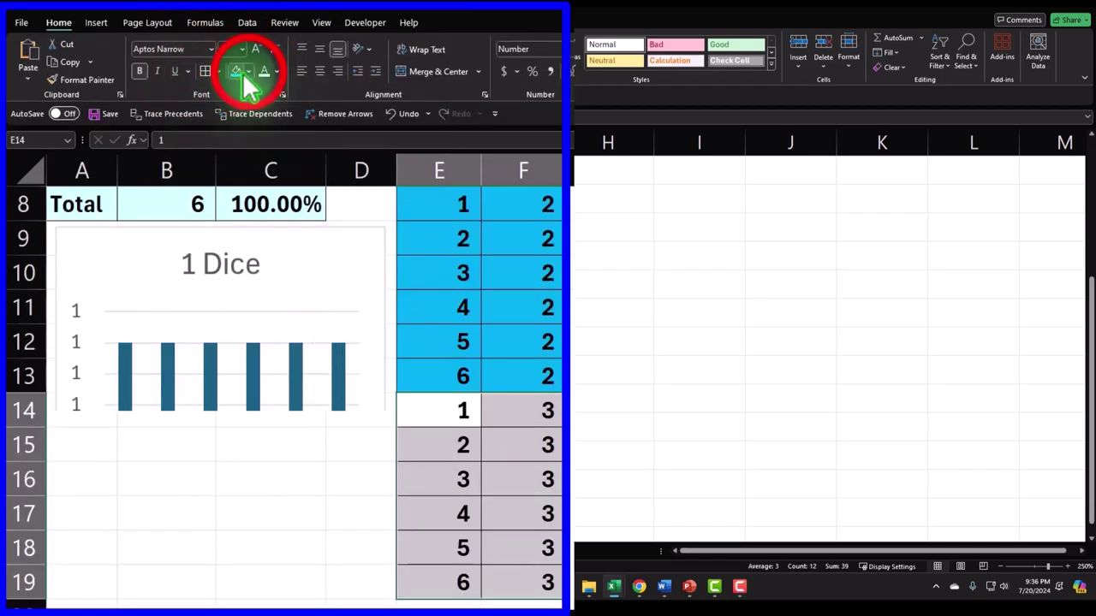
left_click(282, 203)
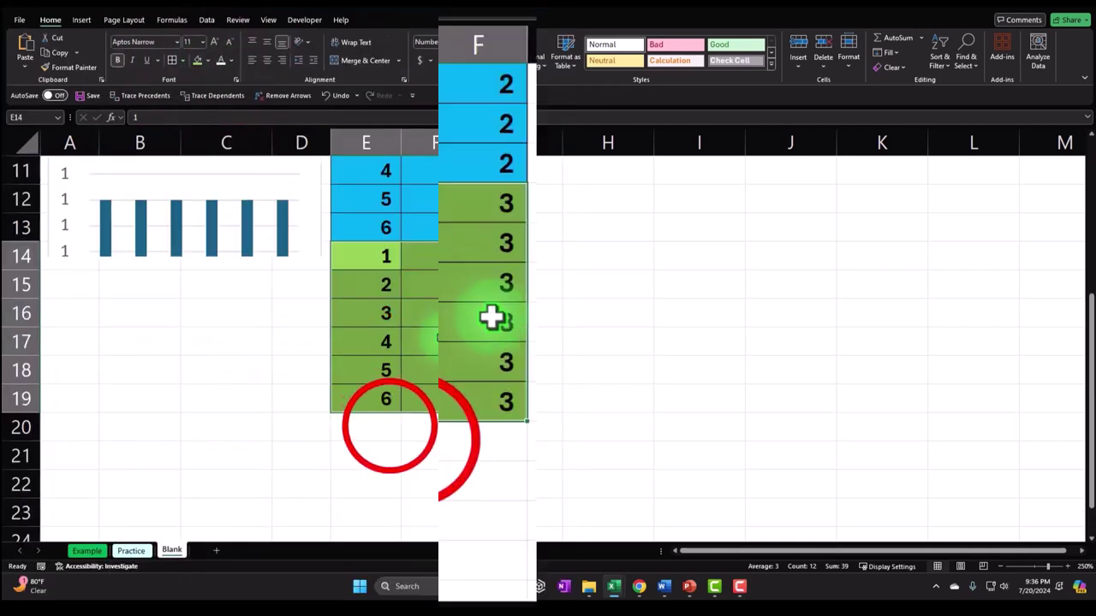
Enter 1 and 2 under Red in E20:E21 and extend the series down to 6 in E25
left_click(387, 440)
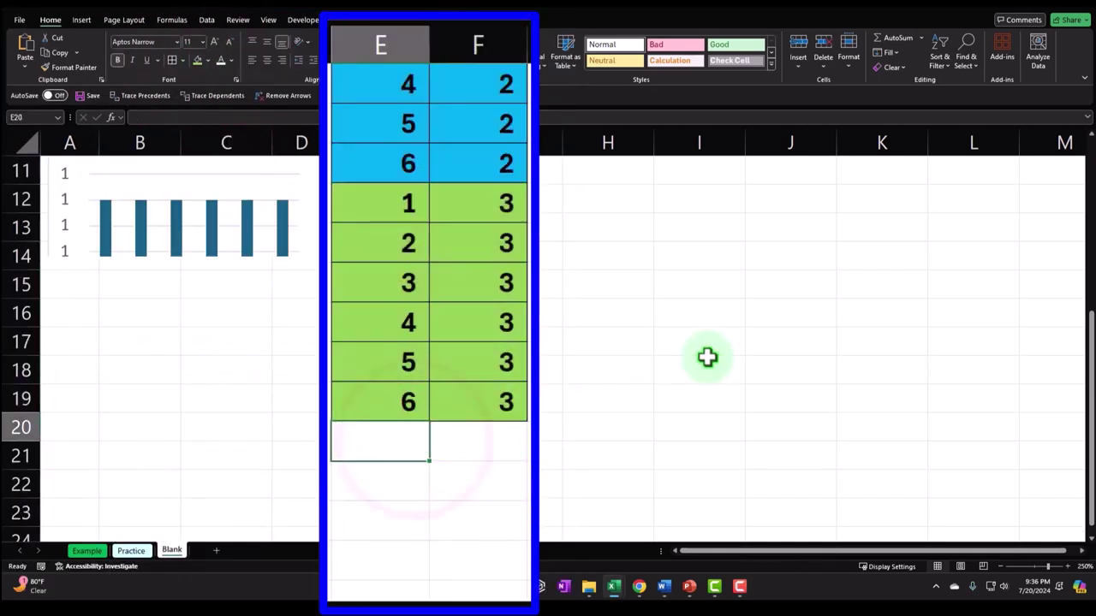
type("1")
key("Return")
key("Return")
scroll(725, 222, "down", 1)
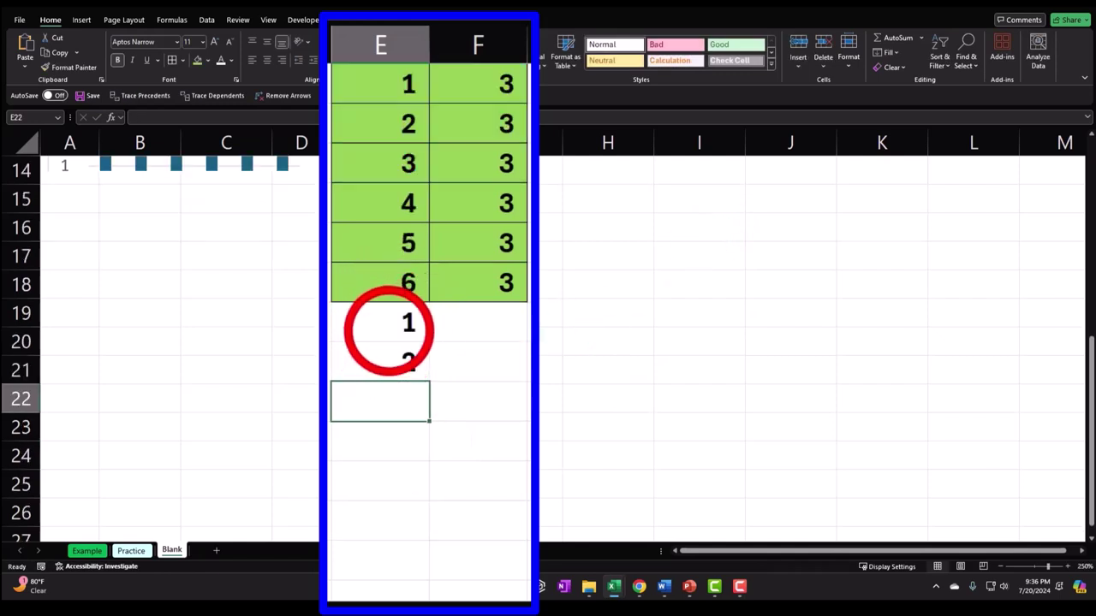
left_click_drag(391, 331, 433, 507)
left_click(477, 333)
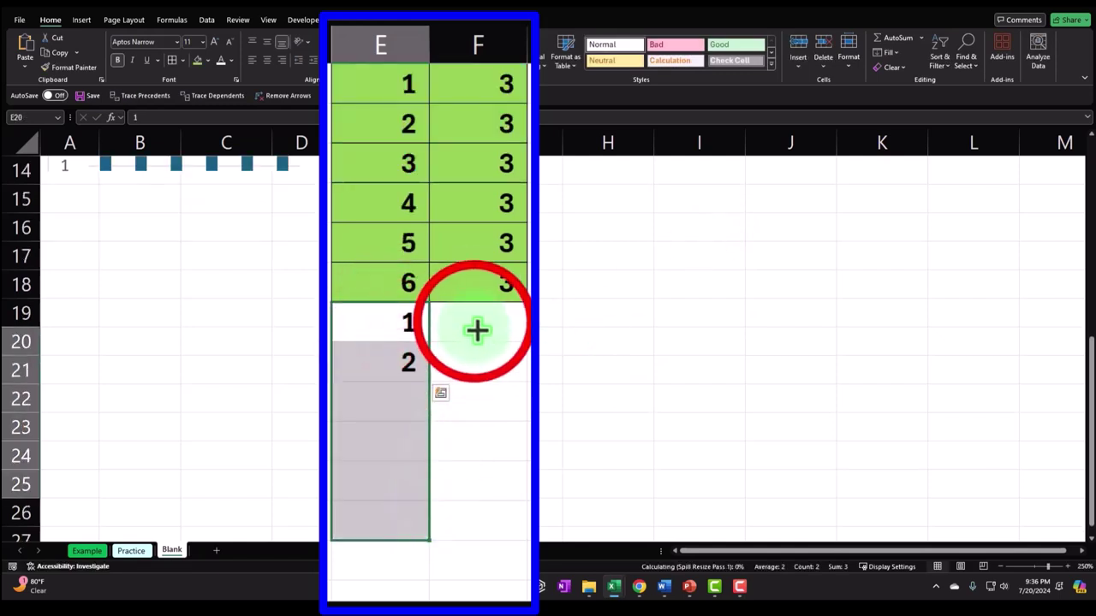
Enter 4 under Black in F20, reference it with =F20 in F21, and copy the formula down through F25
type("4")
key("Return")
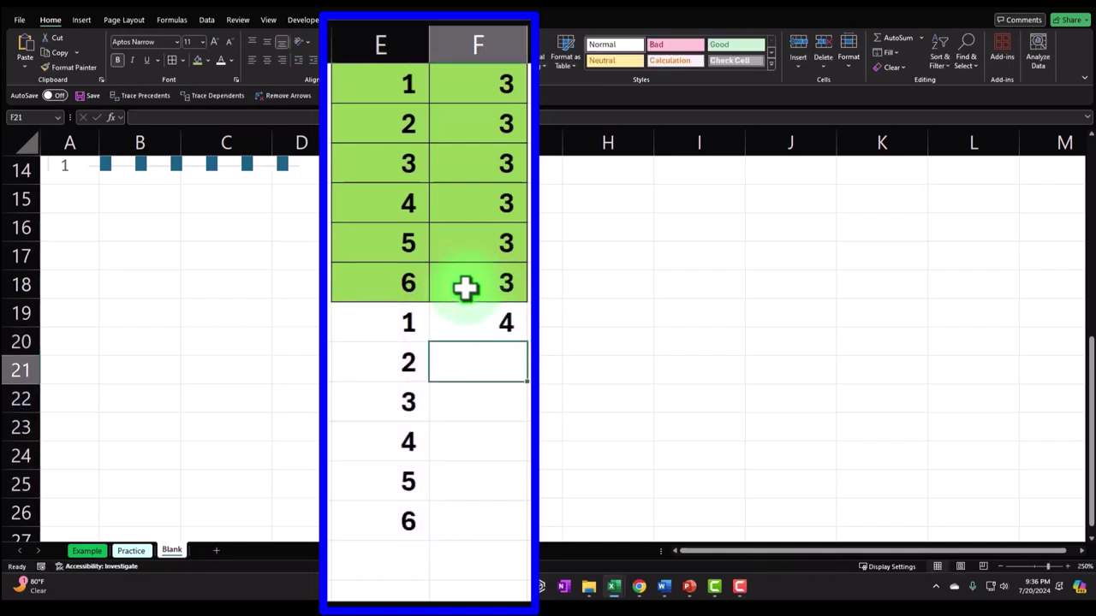
type("=")
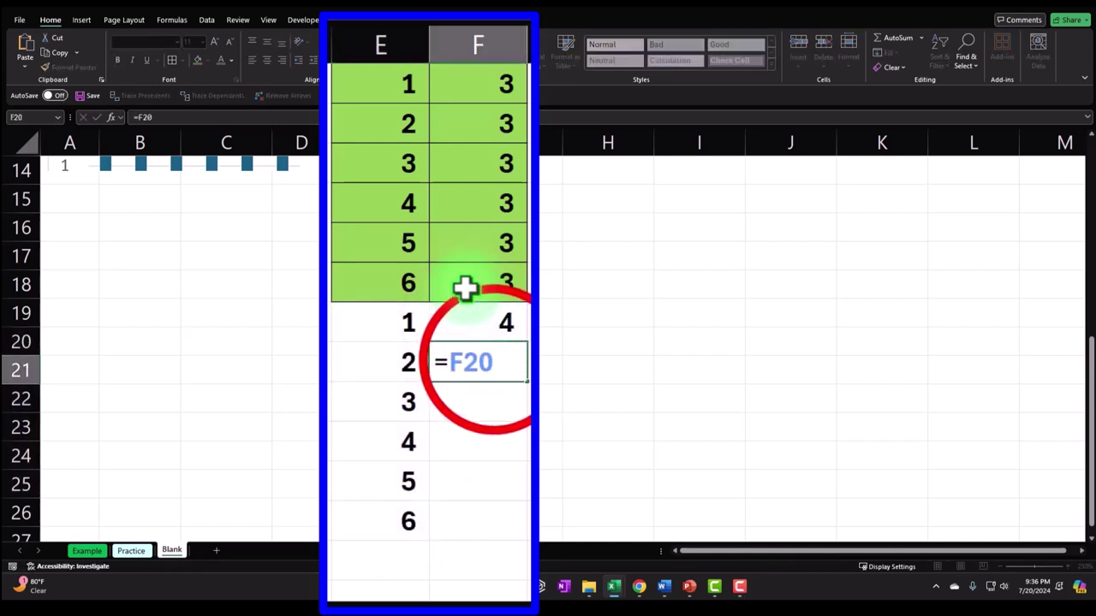
key("Return")
left_click(497, 362)
left_click_drag(525, 382, 522, 521)
Apply borders and a standard light blue fill to the fourth block of combinations in E20:F25
left_click_drag(408, 323, 443, 513)
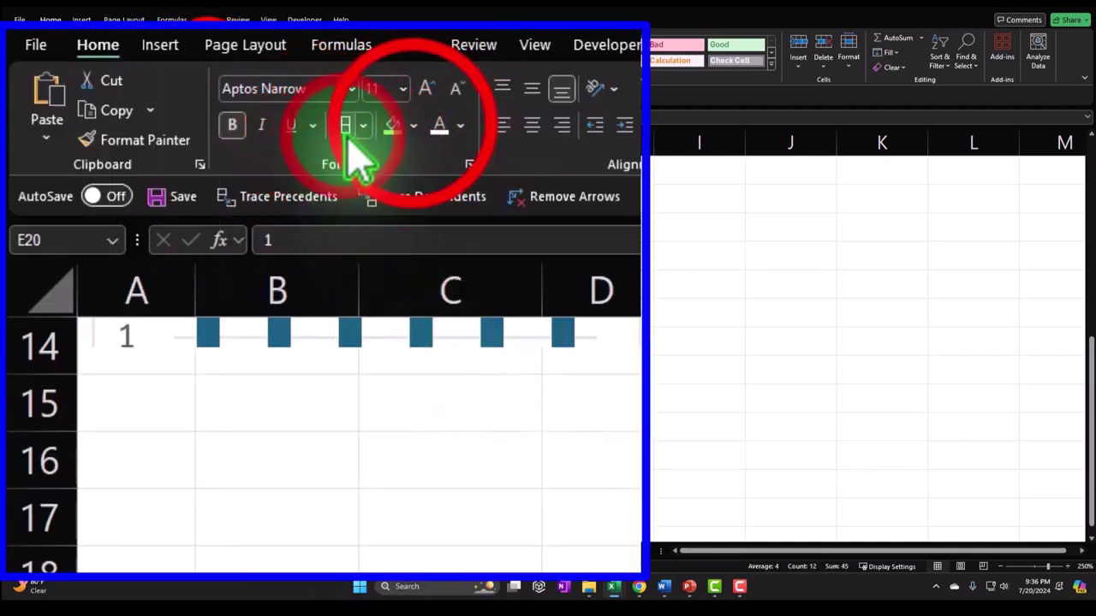
left_click(413, 125)
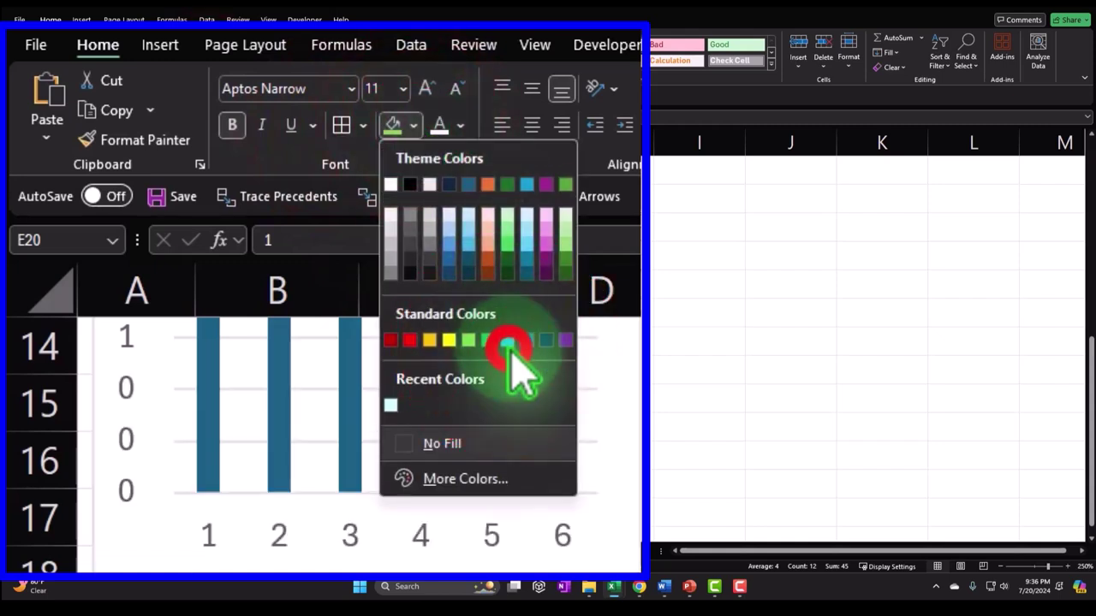
left_click(508, 341)
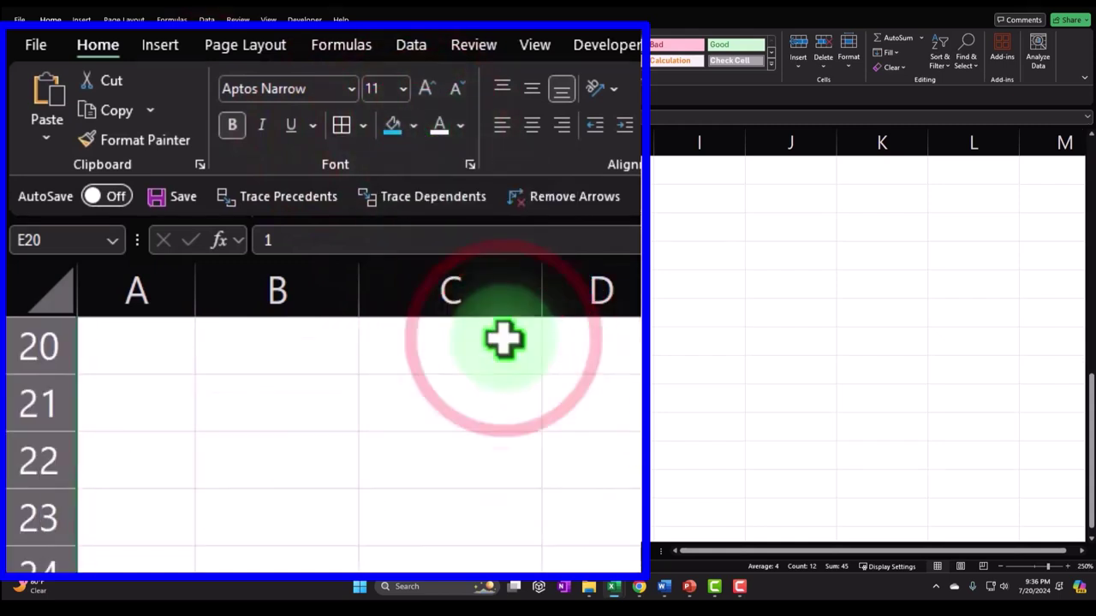
Enter 1 and 2 under Red in E26:E27 and extend the series down to 6 in E31
left_click(381, 340)
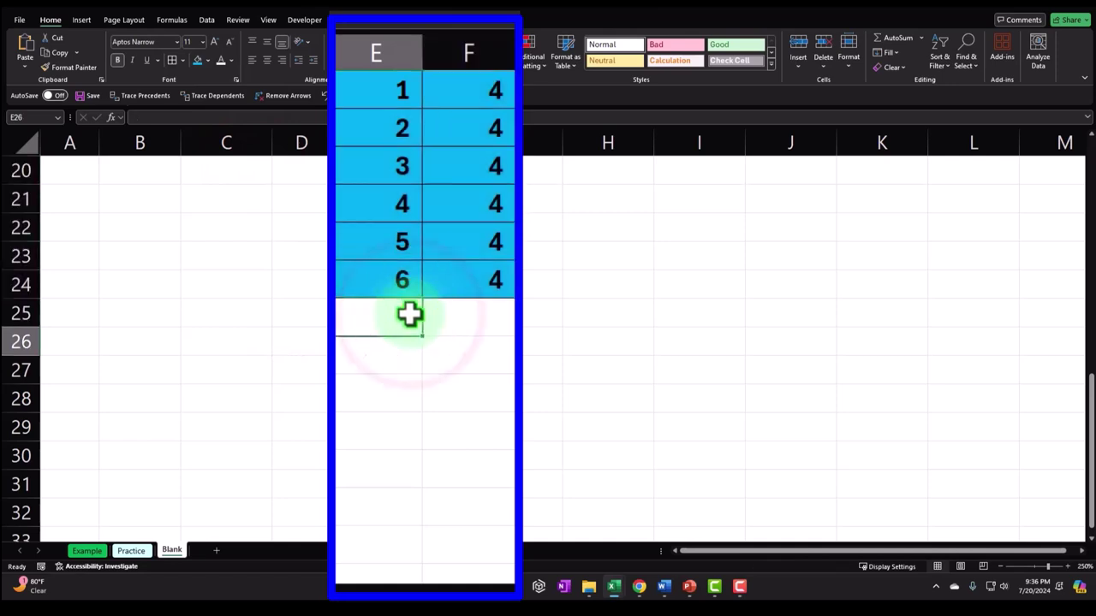
type("1")
key("Return")
type("2")
key("Return")
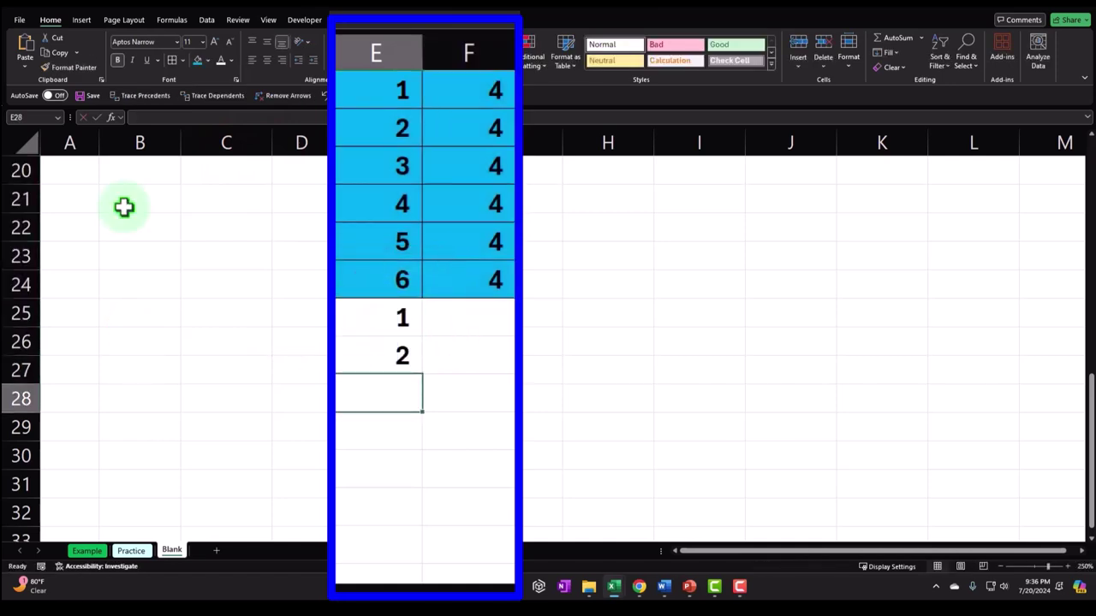
left_click(383, 318)
left_click_drag(383, 318, 417, 514)
Enter 5 under Black in F26, reference it with =F26 in F27, and copy the formula down through F31
left_click(489, 318)
type("5")
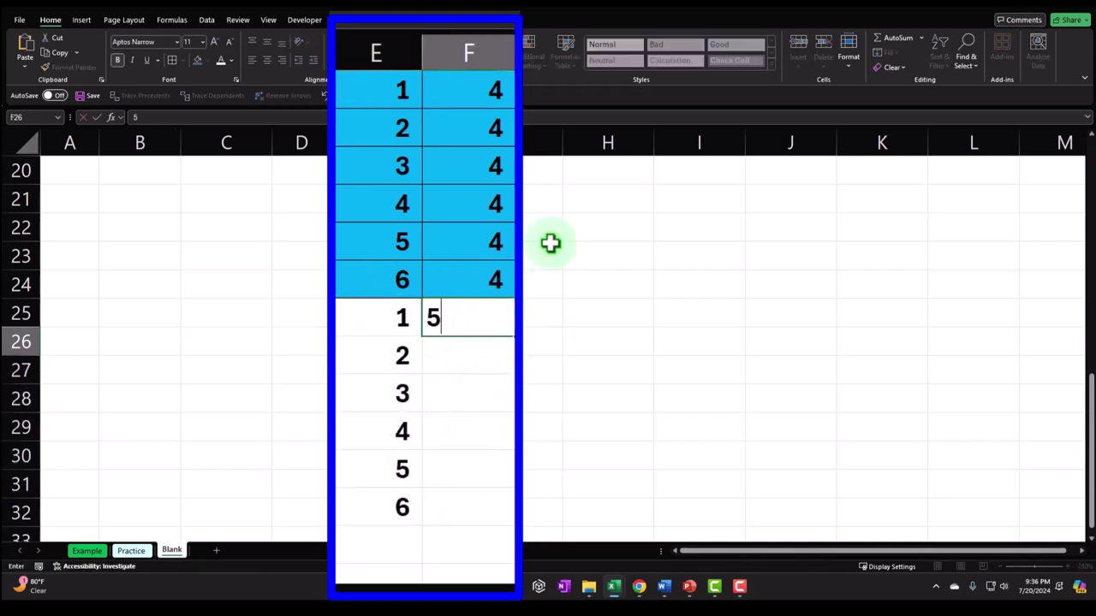
key("Return")
type("=")
key("Up")
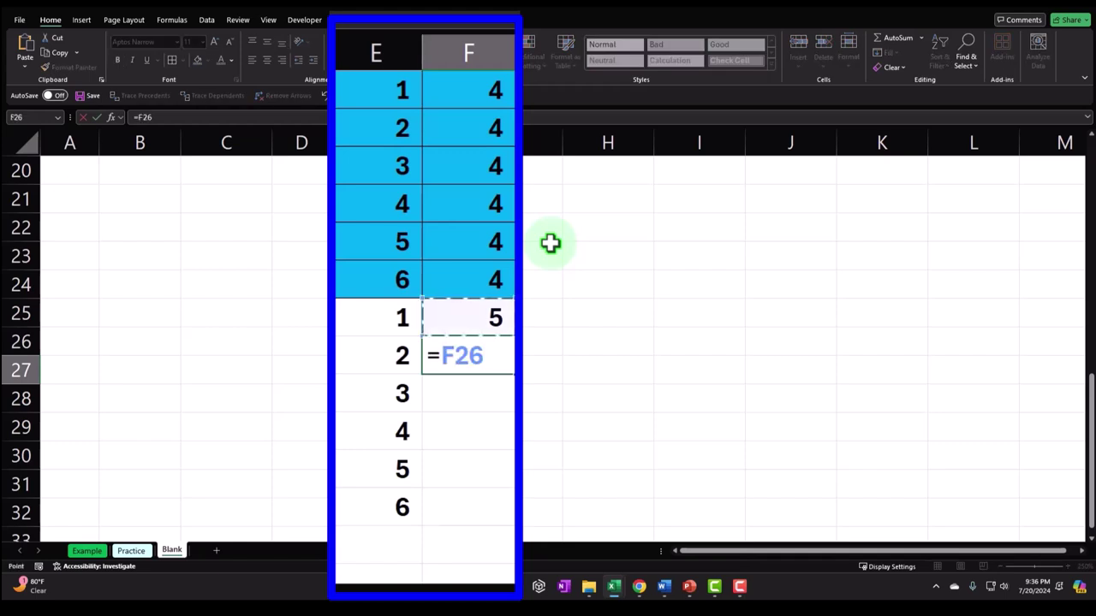
key("Return")
left_click(489, 347)
left_click_drag(513, 374, 496, 487)
Apply borders and a standard light green fill to the fifth block of combinations in E26:F31
left_click_drag(399, 341, 424, 479)
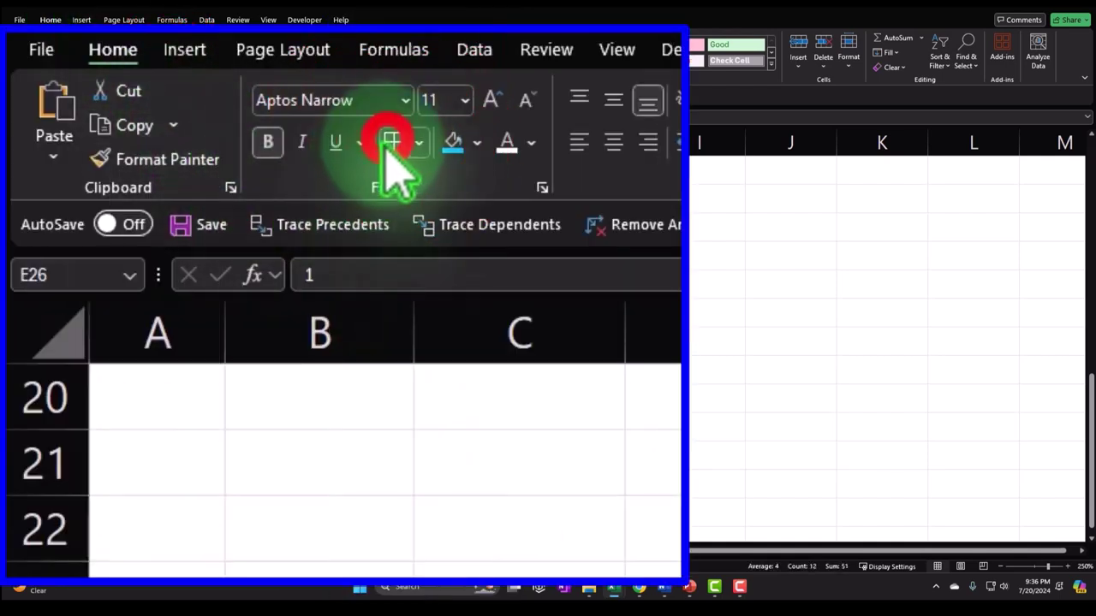
left_click(478, 144)
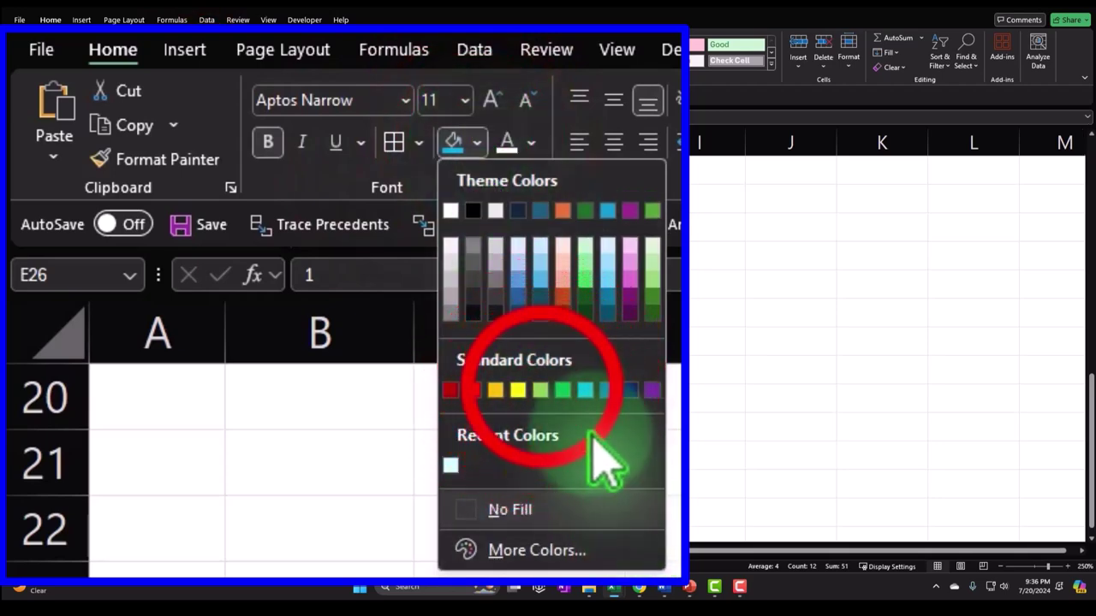
left_click(540, 390)
Enter 1 and 2 under Red in E32:E33 and extend the series down to 6 in E37
left_click(379, 440)
type("1")
key("Return")
type("2")
key("Return")
scroll(413, 231, "down", 1)
left_click_drag(364, 342, 369, 363)
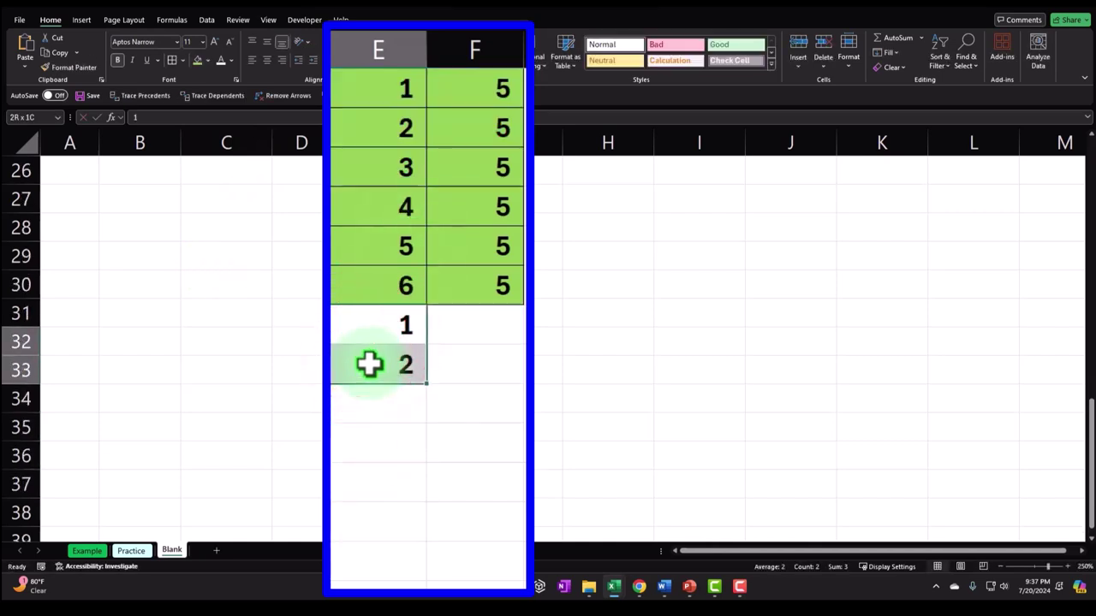
left_click_drag(429, 406, 428, 518)
Enter 6 under Black in F32, reference it with =F32 in F33, and copy the formula down through F37
left_click(490, 329)
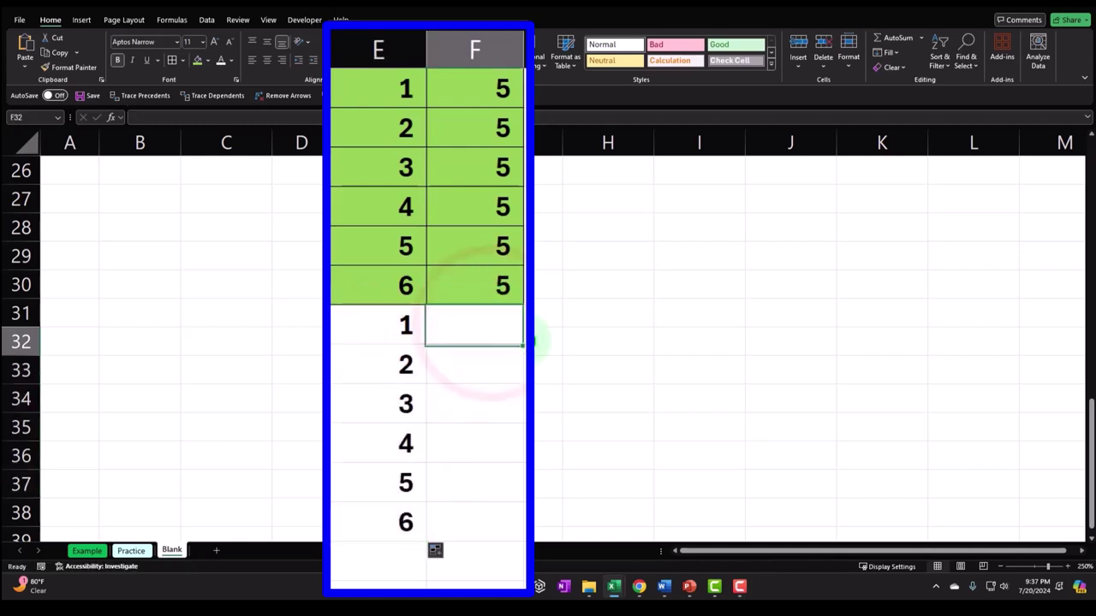
type("6")
key("Return")
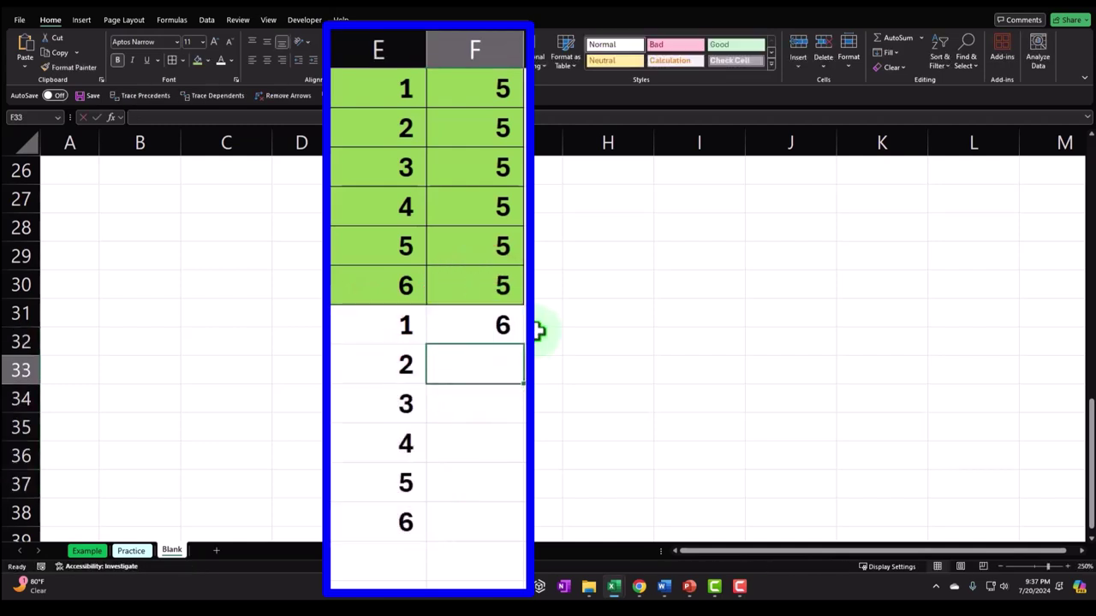
type("=")
key("Up")
key("Return")
left_click(505, 367)
left_click_drag(519, 384, 518, 529)
Apply borders and a standard light blue fill to the last block of combinations in E32:F37
left_click_drag(399, 325, 425, 482)
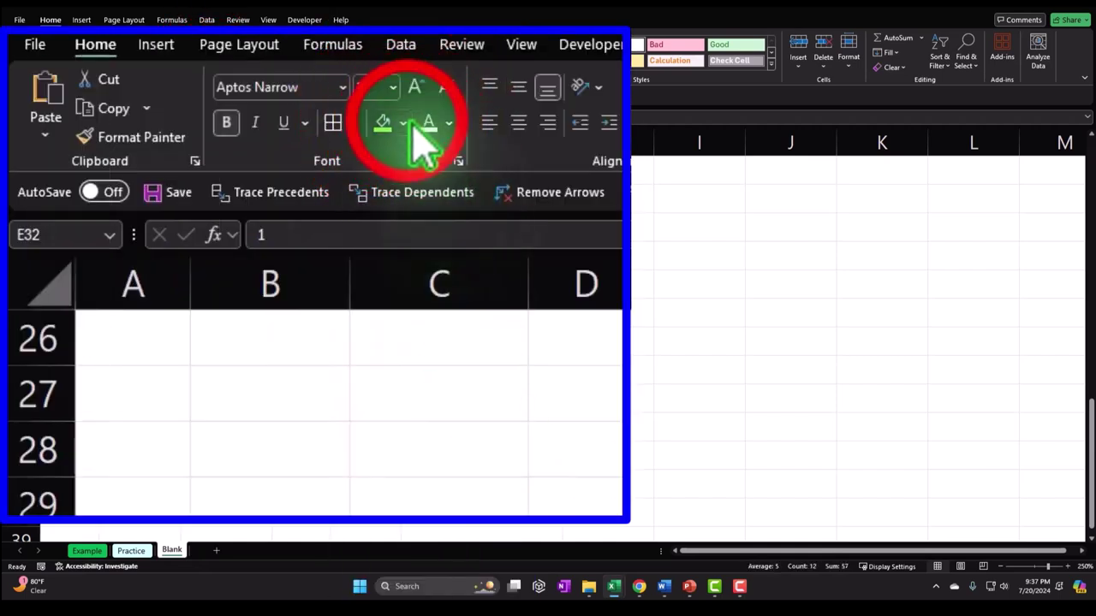
left_click(207, 61)
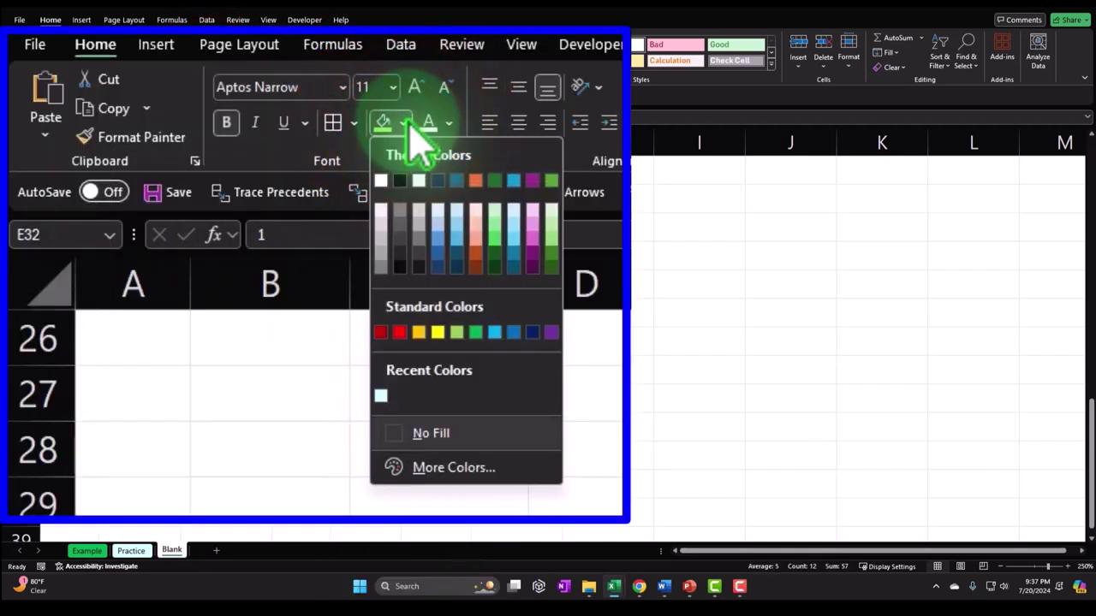
left_click(495, 333)
left_click(342, 125)
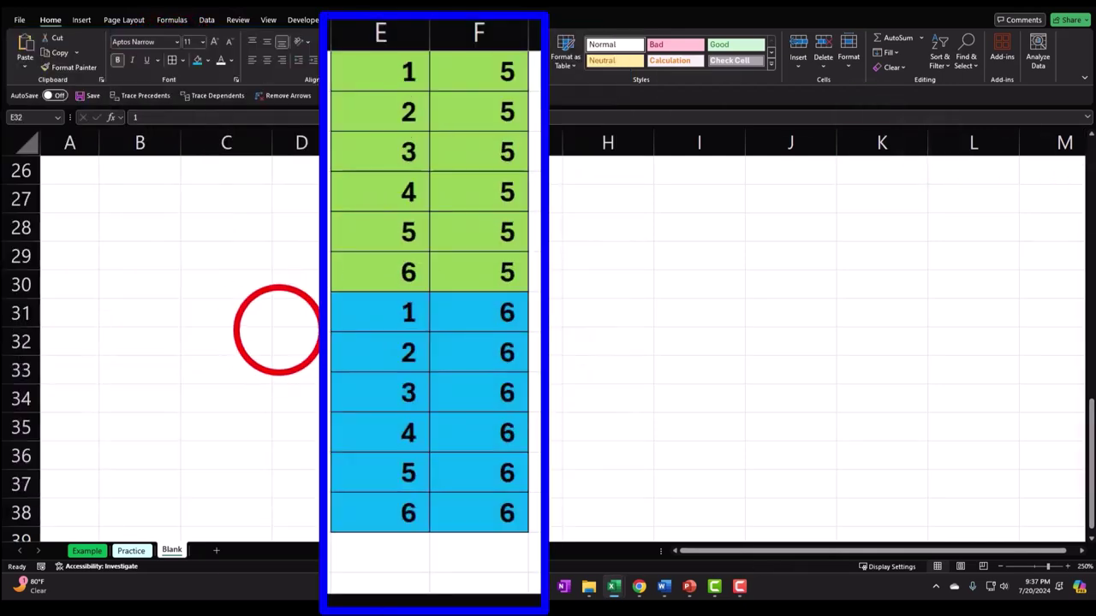
left_click_drag(385, 362, 303, 374)
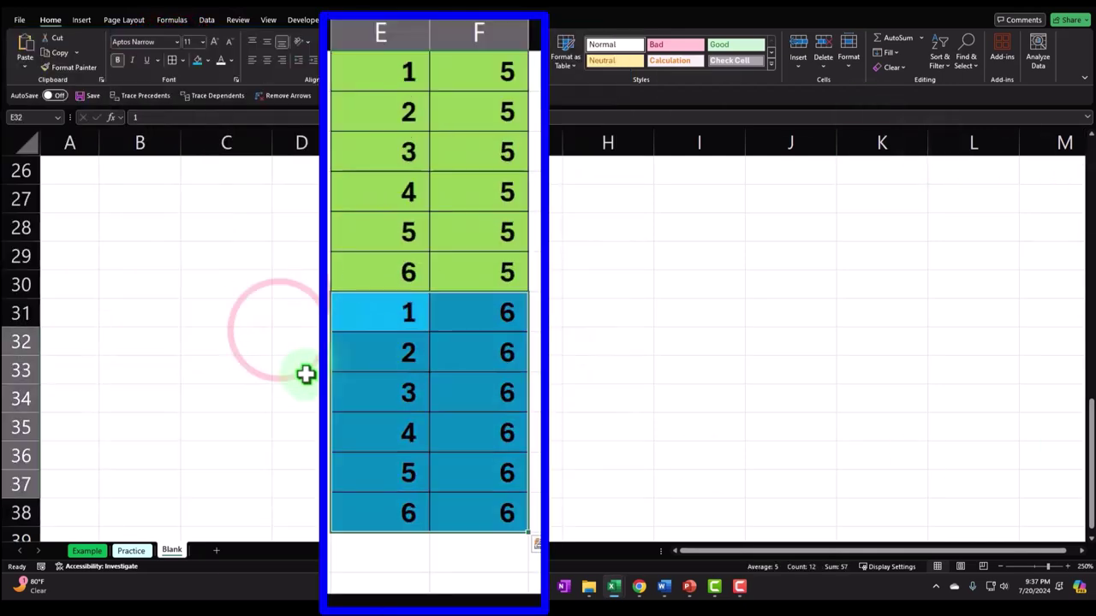
left_click(449, 482)
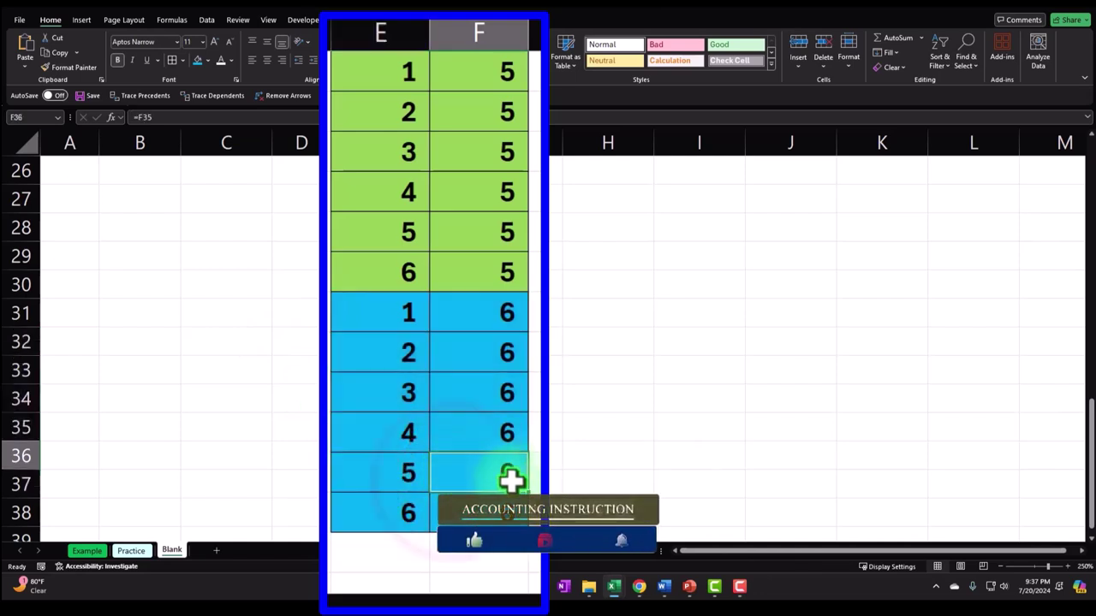
Label E38 "Count" and count the Black entries in F38 with the COUNT function over F2:F37
left_click(380, 542)
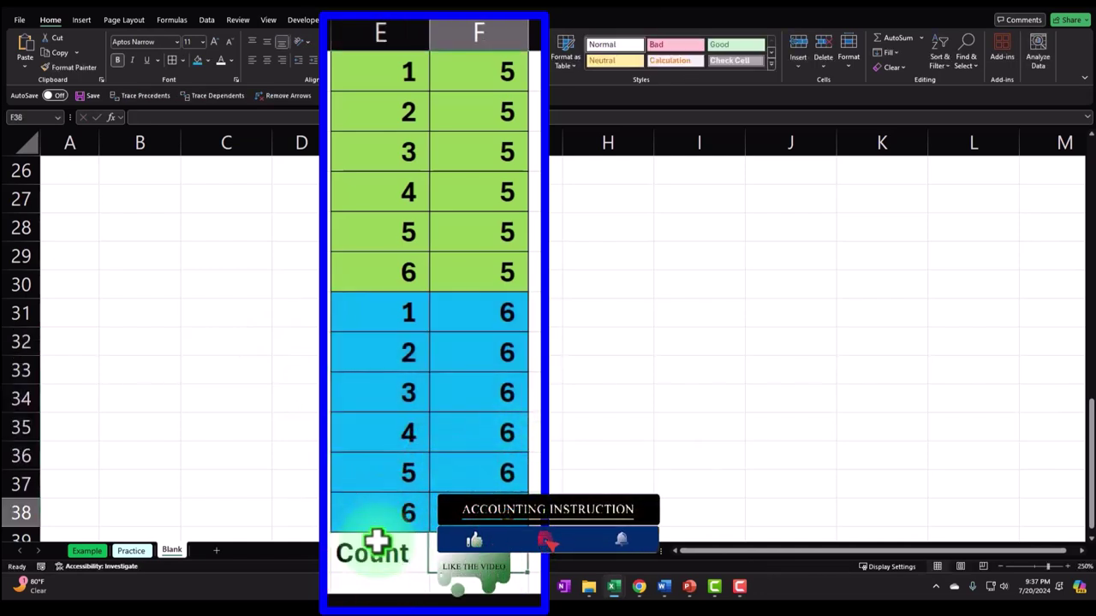
type("=coun")
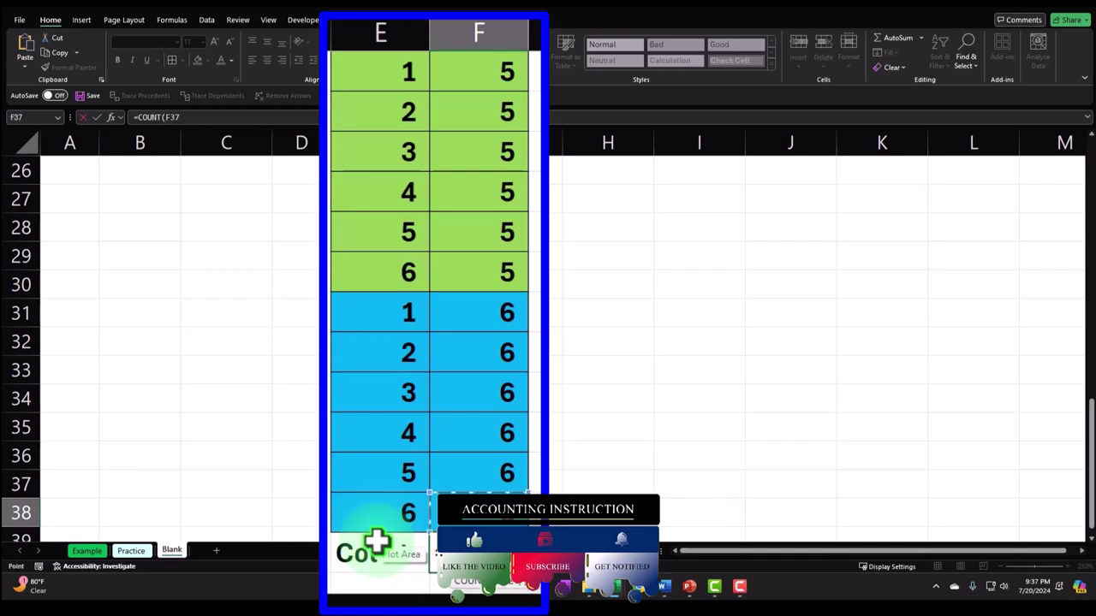
key("ctrl+shift+Up")
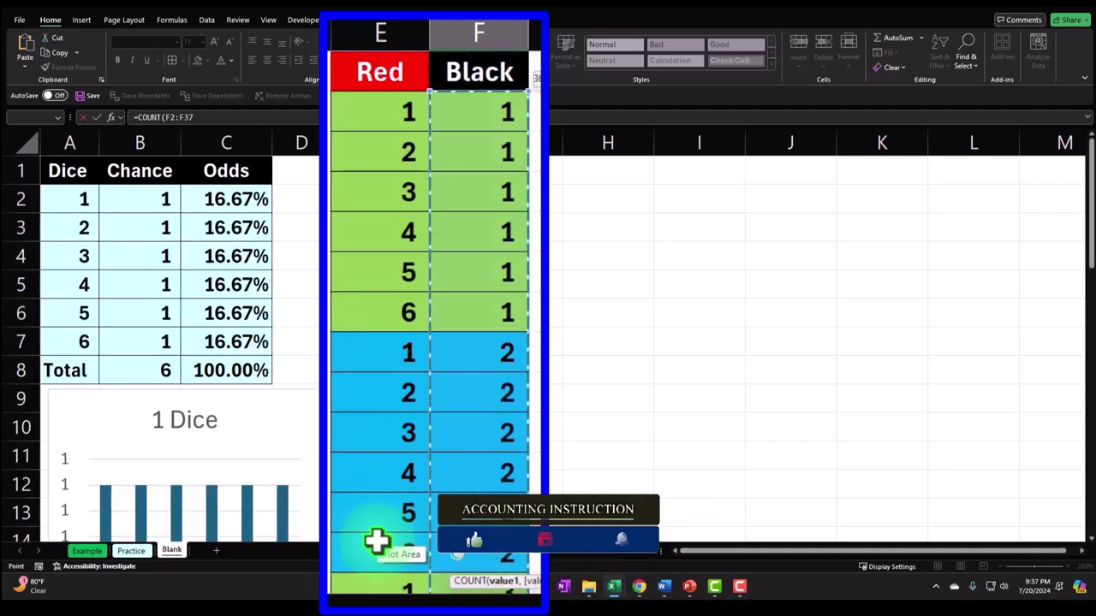
key("shift+Down")
key("Return")
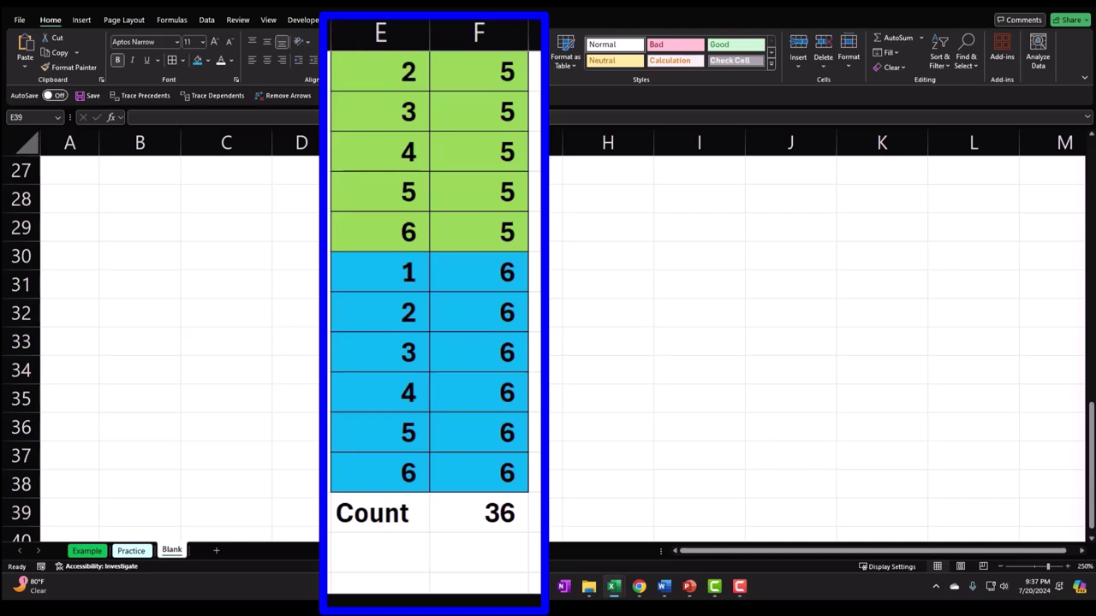
Add the header "Sum" in G1 and format it with a black fill, white font and centered alignment
scroll(579, 254, "up", 9)
left_click(522, 166)
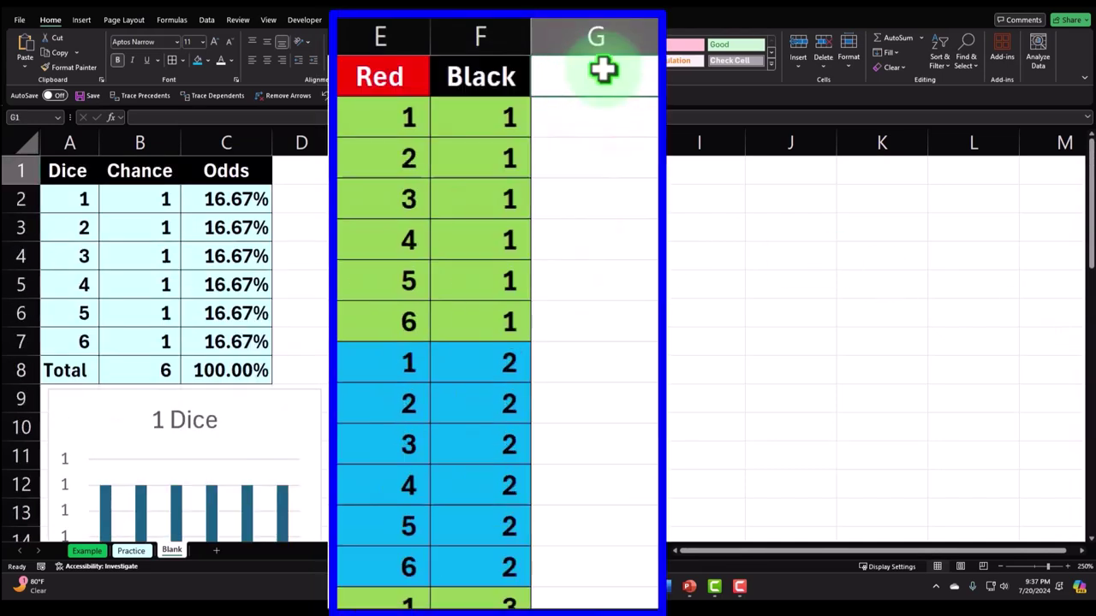
type("Su")
key("Tab")
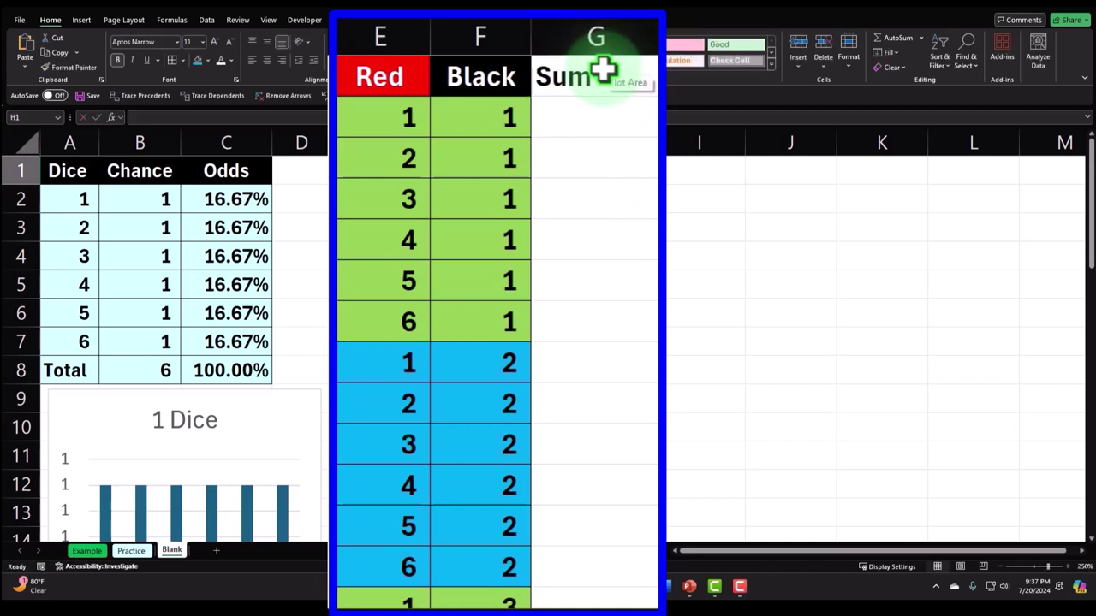
left_click(603, 73)
left_click(208, 62)
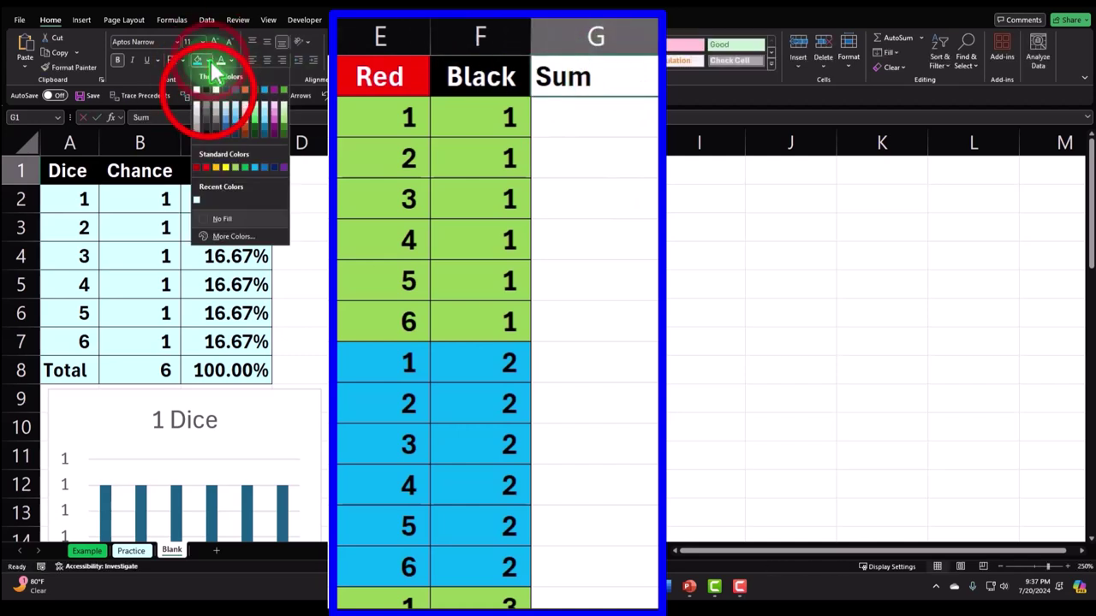
left_click(207, 89)
left_click(220, 60)
left_click(266, 60)
Add the Red and Black dice in G2 with =SUM(E2:F2) and fill the formula down alongside the combinations
left_click(612, 120)
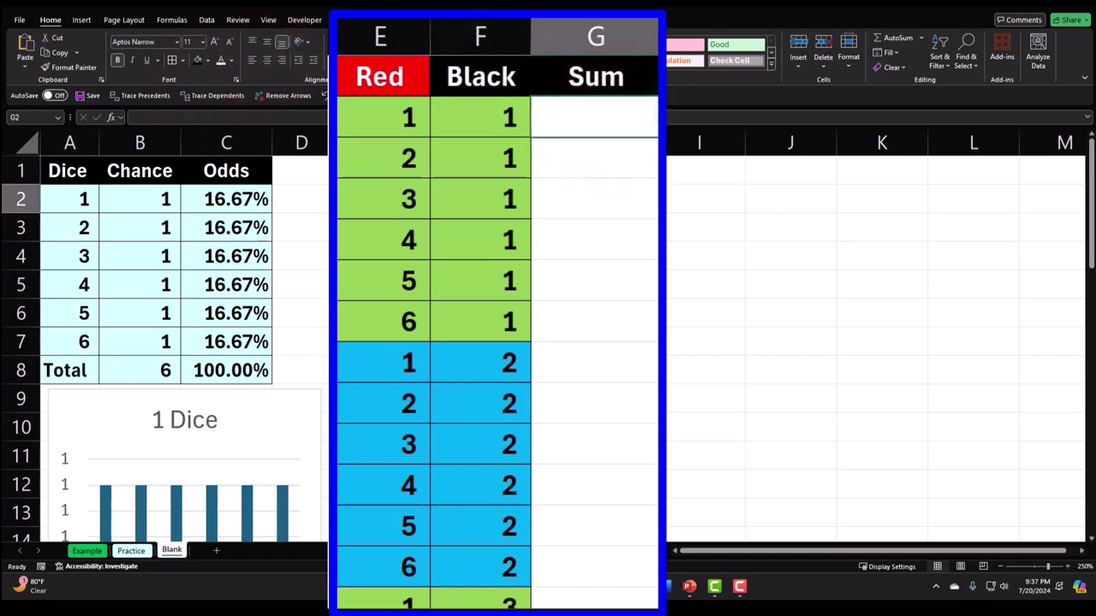
type("=sum")
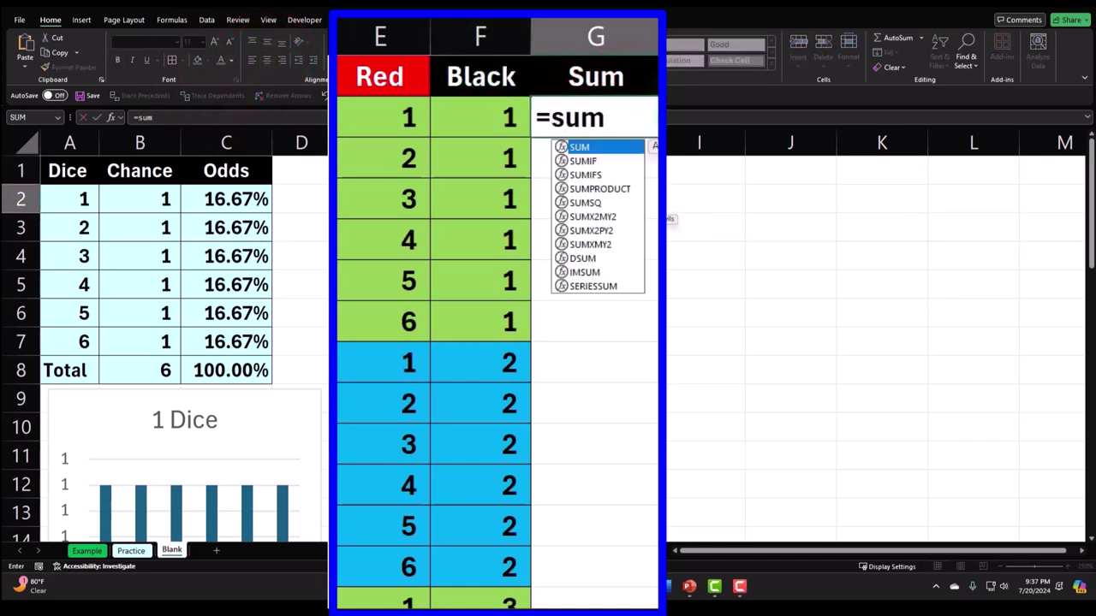
type("(")
key("Return")
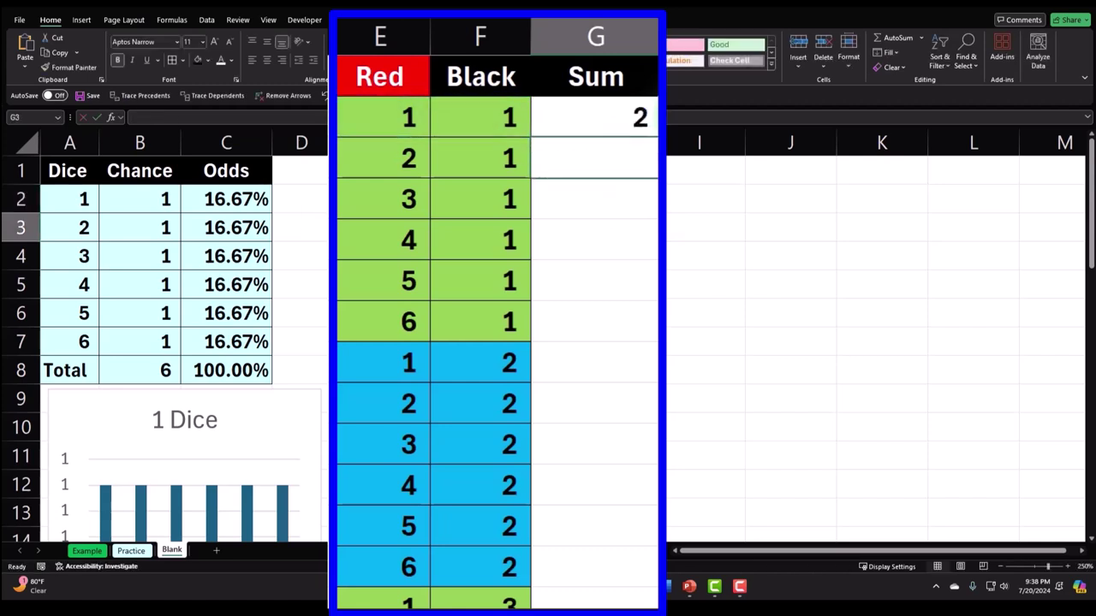
left_click(646, 125)
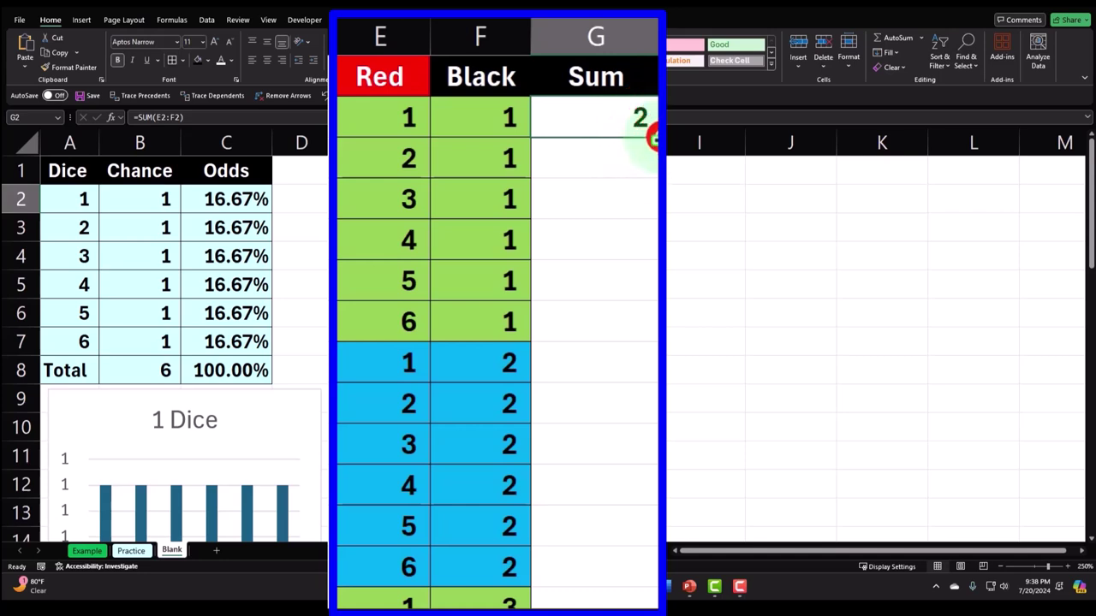
double_click(653, 139)
Examine the Sum column from G3 down the list, comparing each sum with its Red and Black dice
left_click(632, 152)
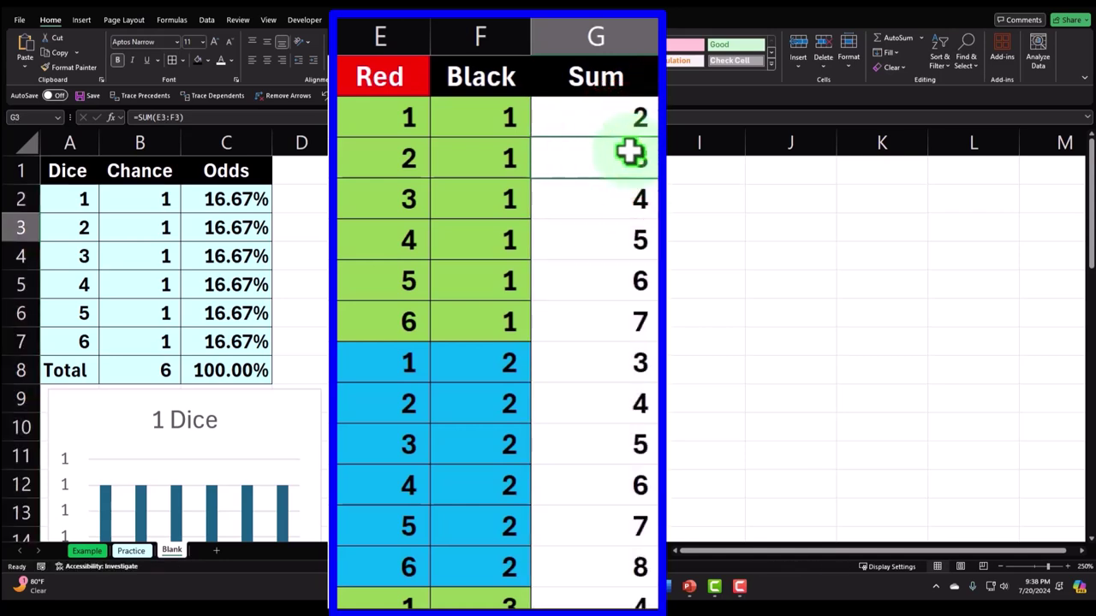
key("Down")
key("Down")
key("Down")
key("Down")
key("Left")
key("Left")
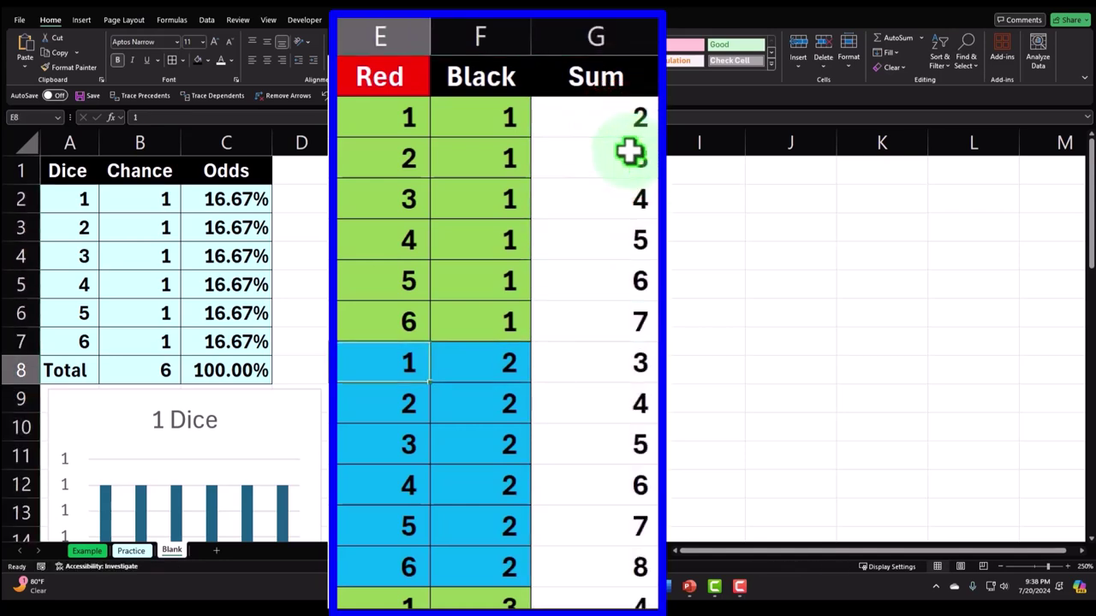
key("Right")
key("Right")
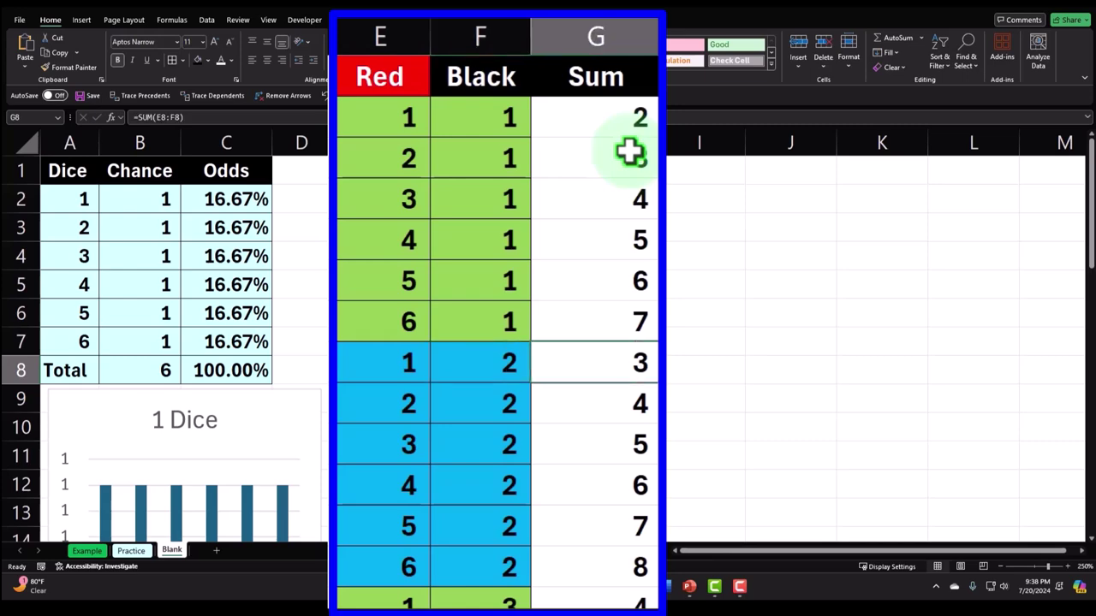
key("Down")
key("Down")
key("Down")
key("Down")
key("Down")
key("Down")
key("Down")
key("Down")
key("Down")
key("Down")
key("Down")
key("Down")
key("Down")
key("Down")
key("Down")
key("Down")
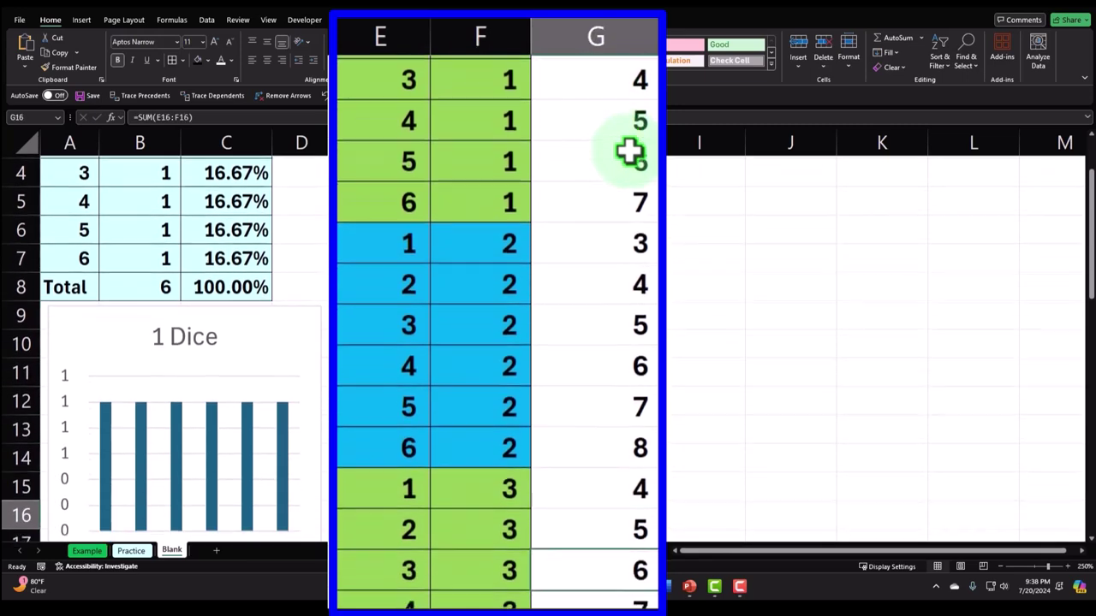
key("Down")
key("Down")
key("Down")
key("Down")
key("Down")
key("Down")
key("Down")
key("Down")
key("Down")
key("Down")
key("Down")
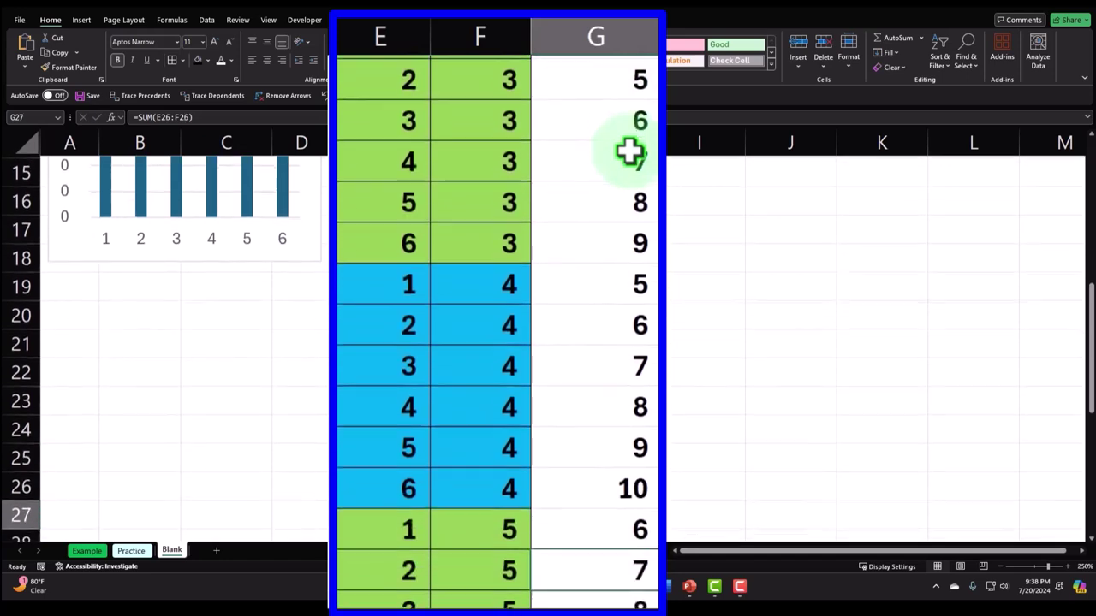
key("Down")
key("Down")
key("Down")
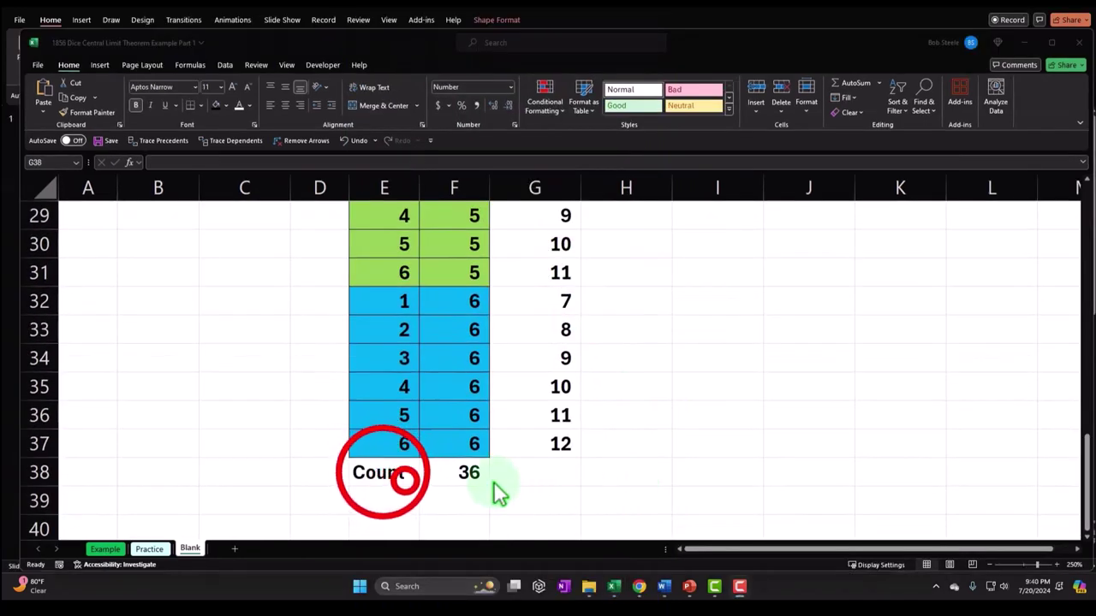
Apply all borders and the recently used pale blue fill to the Count row in E38:G38
left_click_drag(390, 475, 514, 472)
left_click(199, 104)
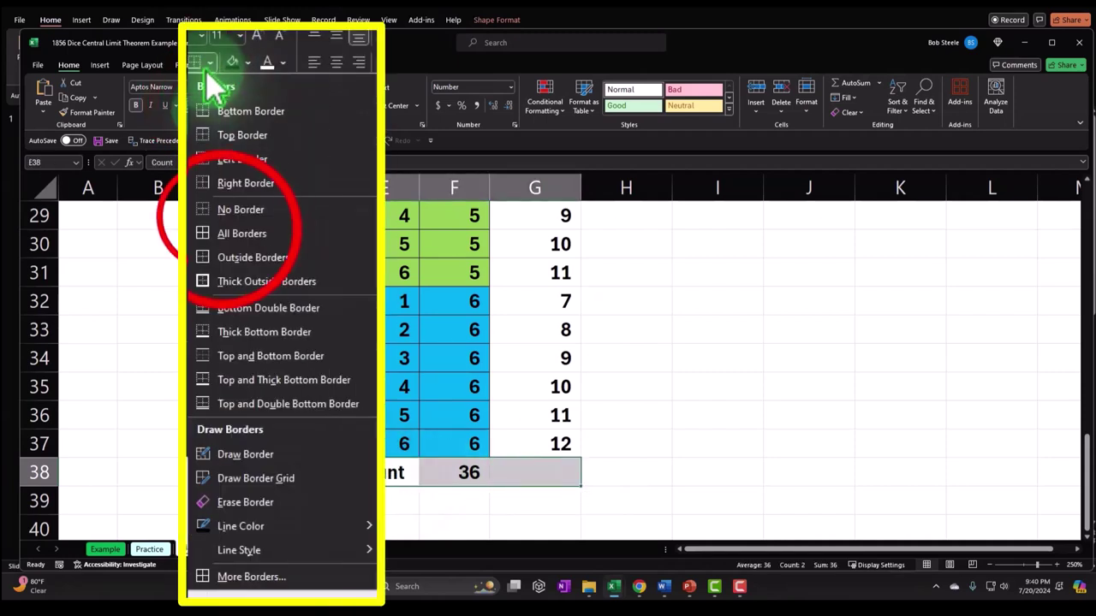
left_click(232, 227)
left_click(233, 110)
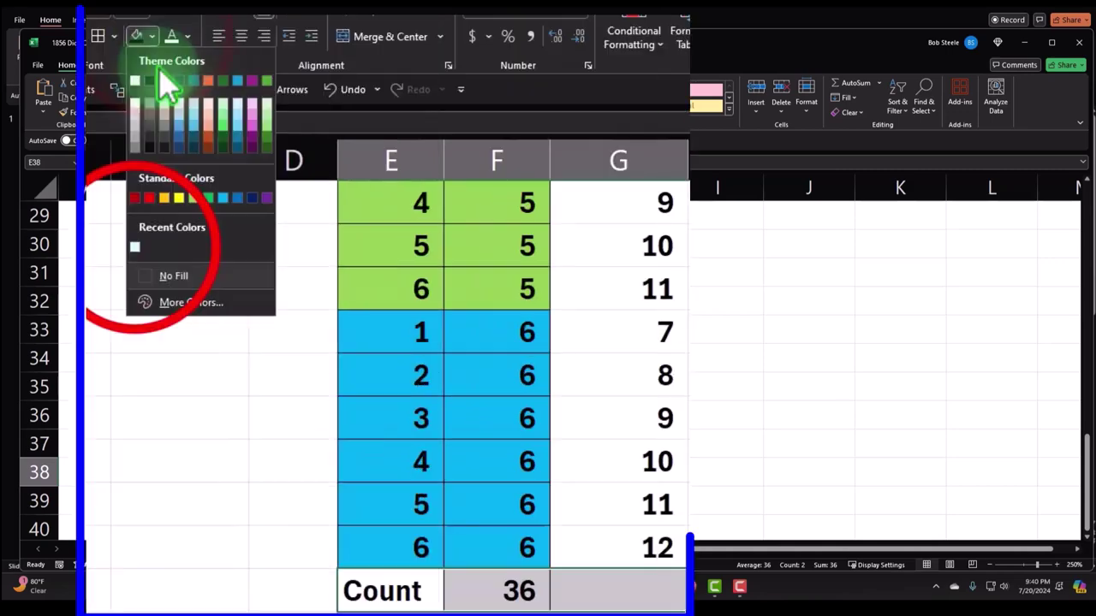
left_click(128, 244)
Apply the pale blue fill and all borders to the sums in G2:G37, and narrow column G
left_click_drag(542, 444, 525, 249)
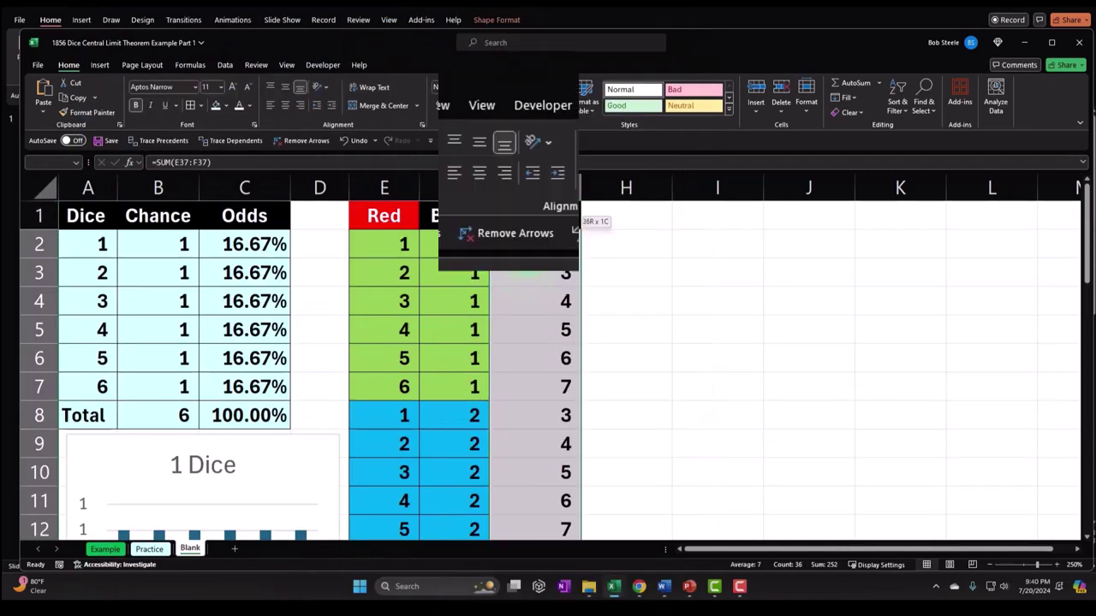
left_click(216, 106)
scroll(553, 345, "down", 10)
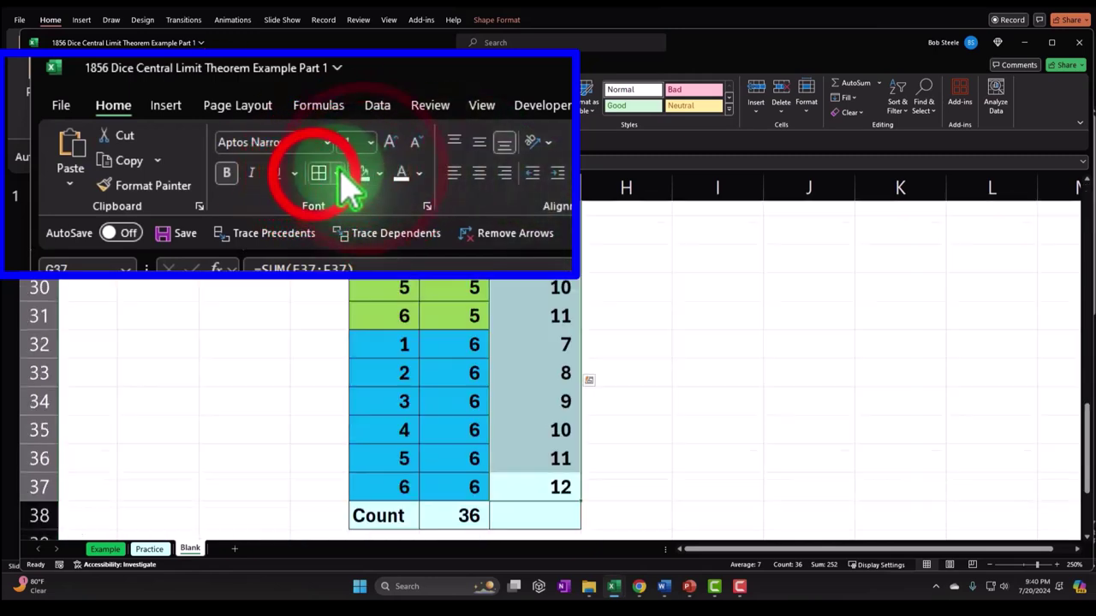
scroll(554, 345, "up", 11)
scroll(560, 356, "up", 1)
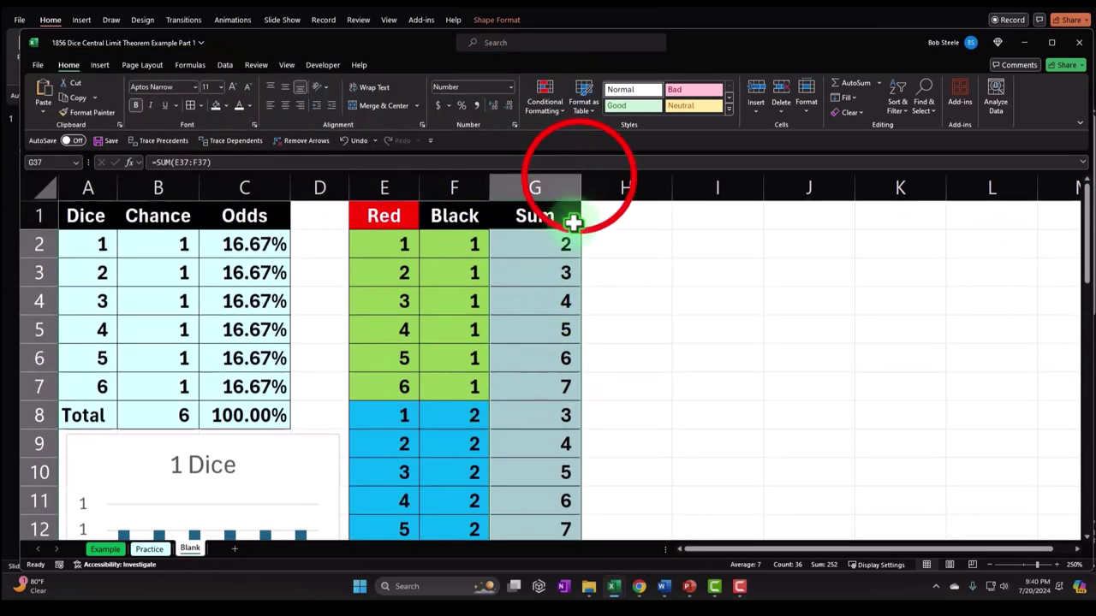
left_click_drag(642, 43, 642, 41)
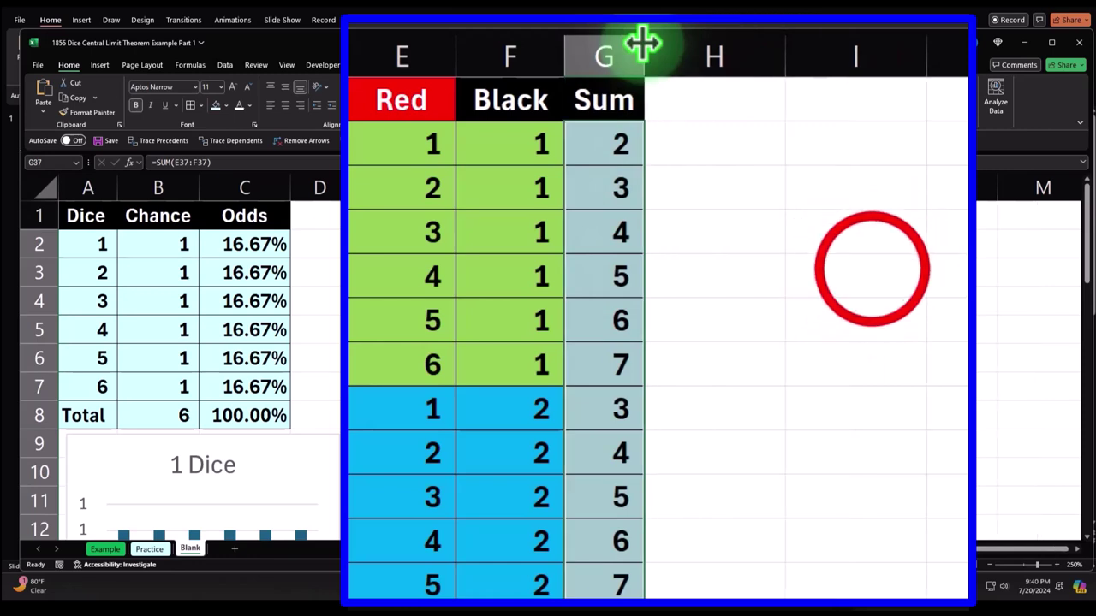
left_click(874, 283)
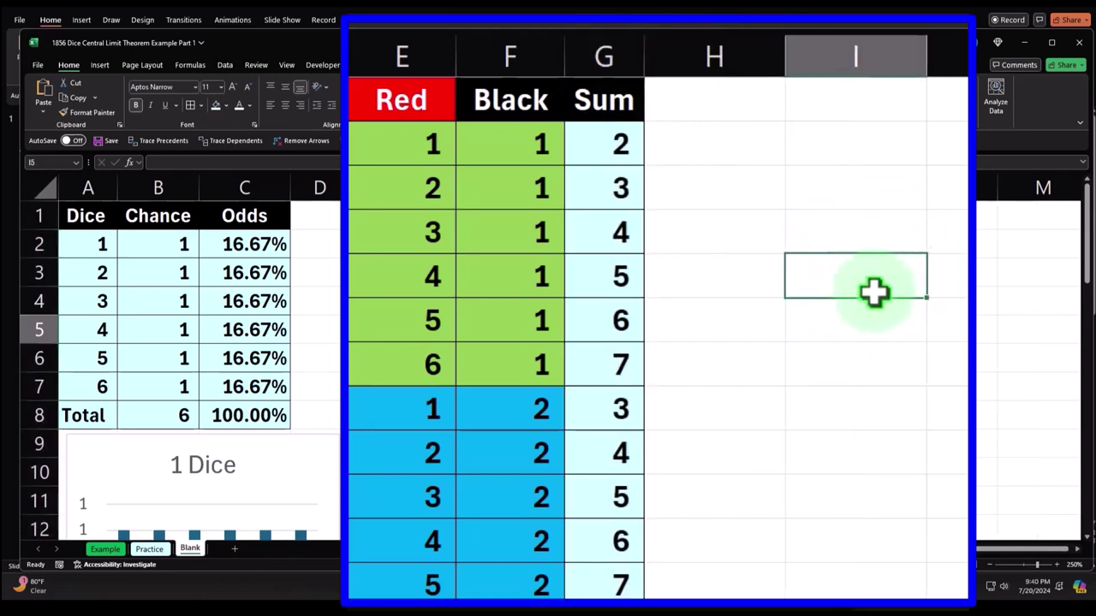
left_click(711, 85)
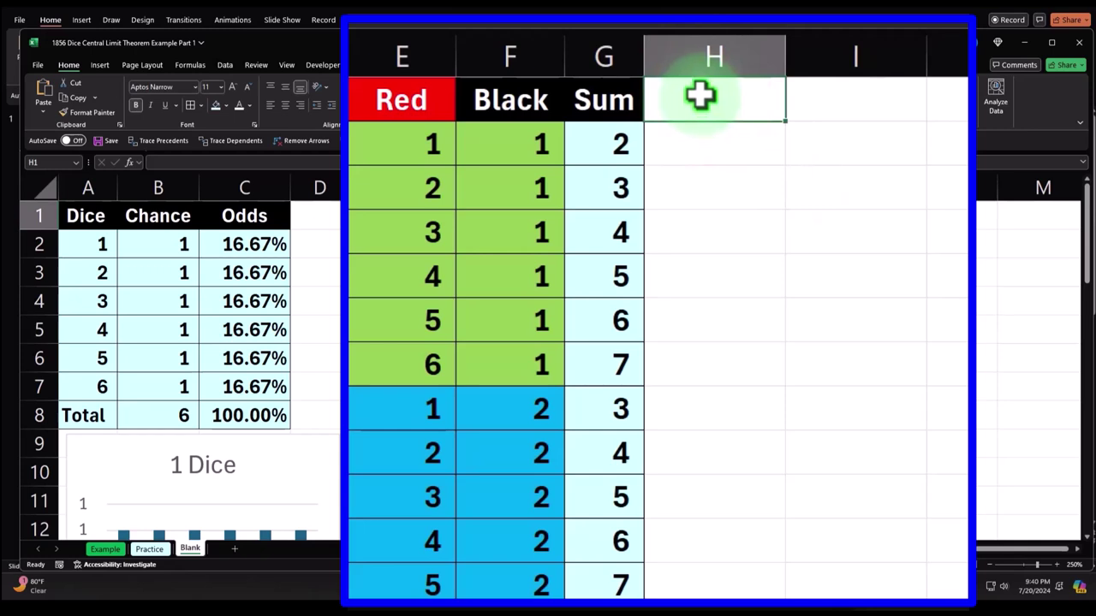
left_click(627, 190)
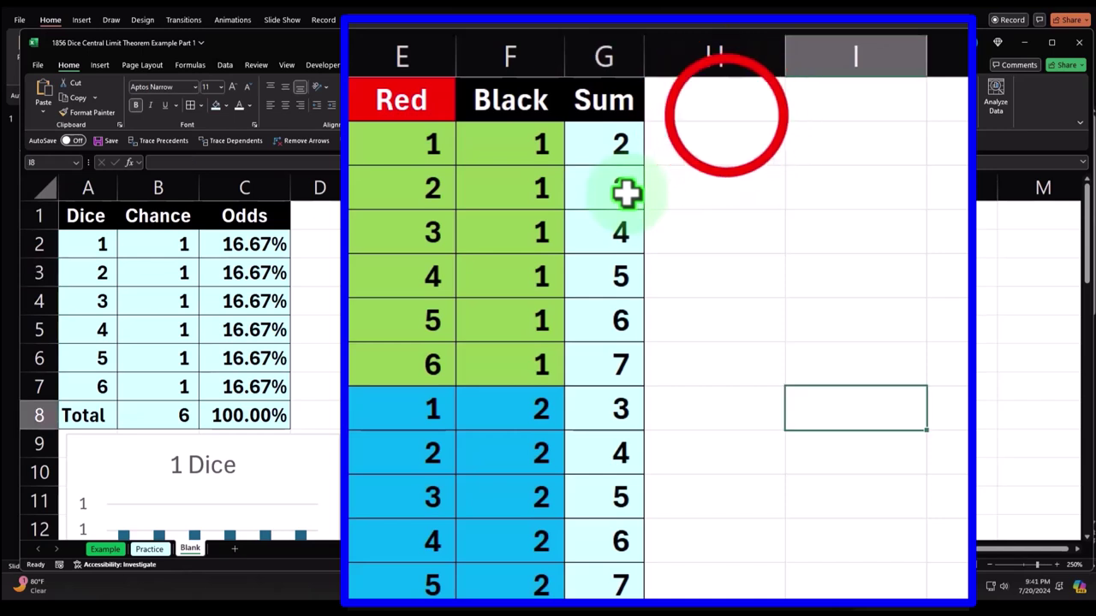
left_click(802, 103)
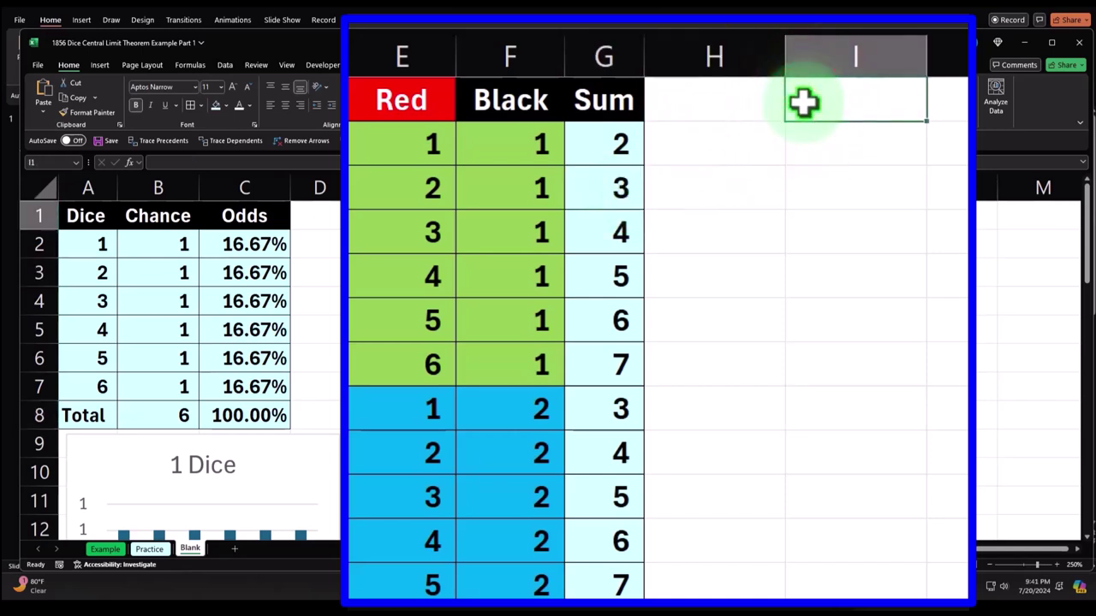
type("=")
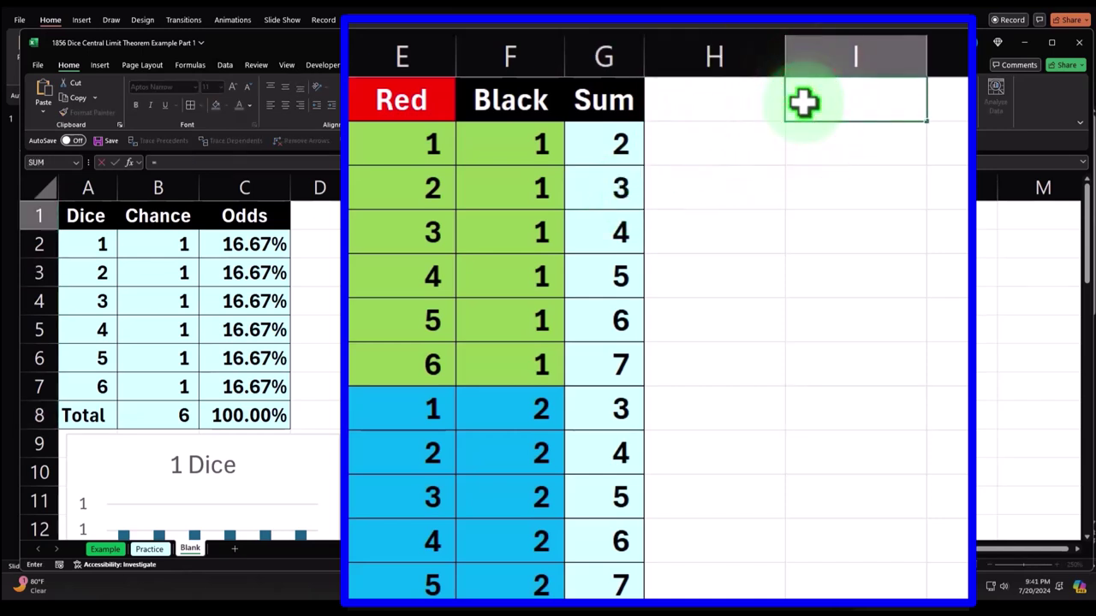
type("max")
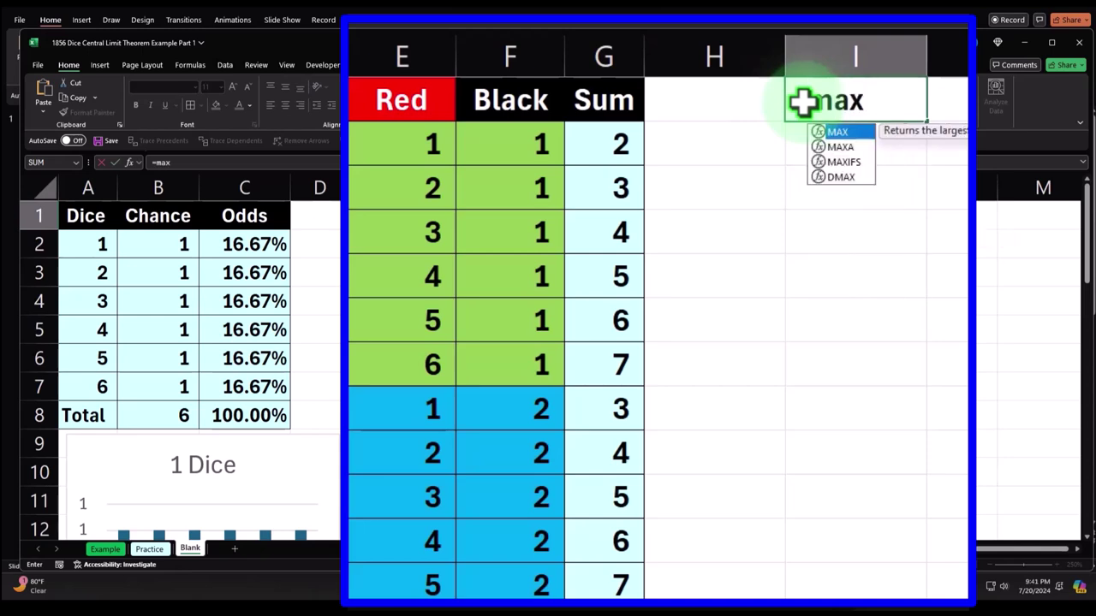
key("Down")
key("Down")
key("Left")
key("Left")
key("Left")
key("Right")
key("Right")
key("Right")
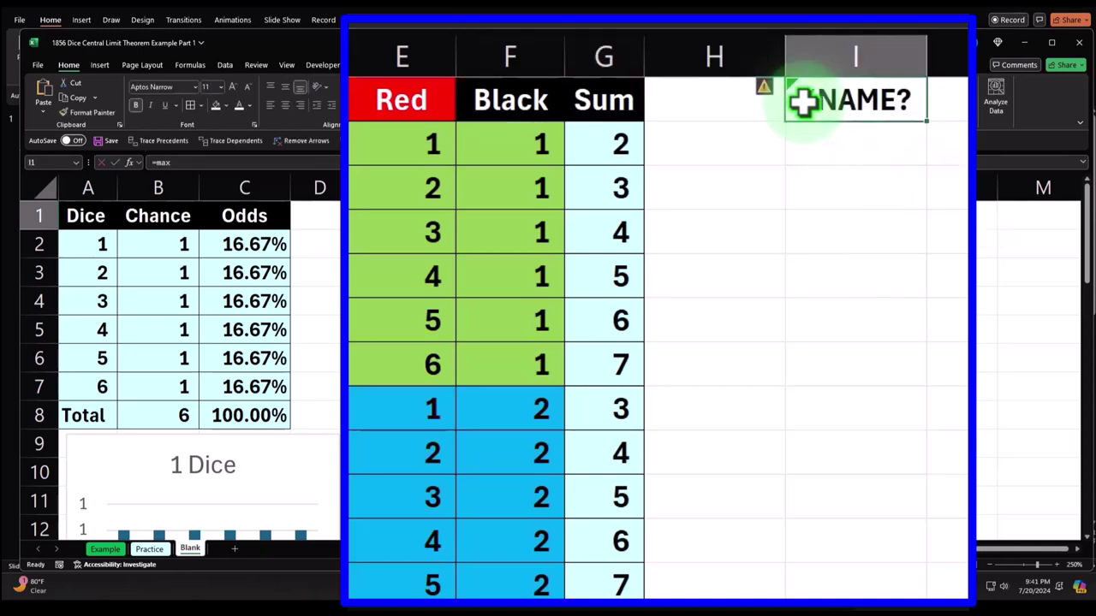
Find the largest sum with a MAX formula over G2:G37 in I1, and clear the cell
type("=max")
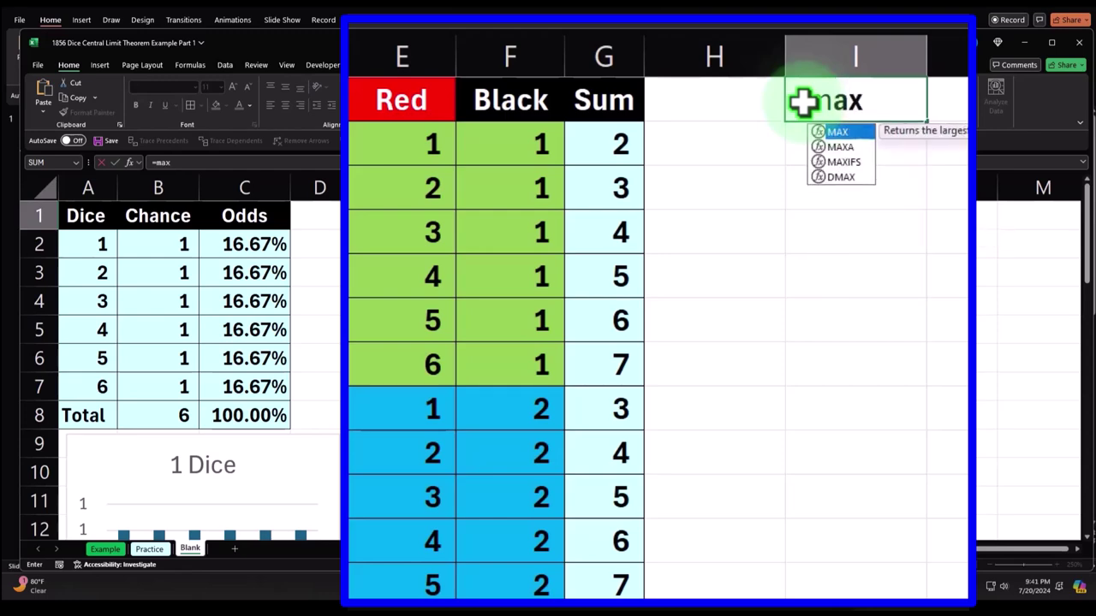
key("Tab")
key("Left")
key("Left")
key("Down")
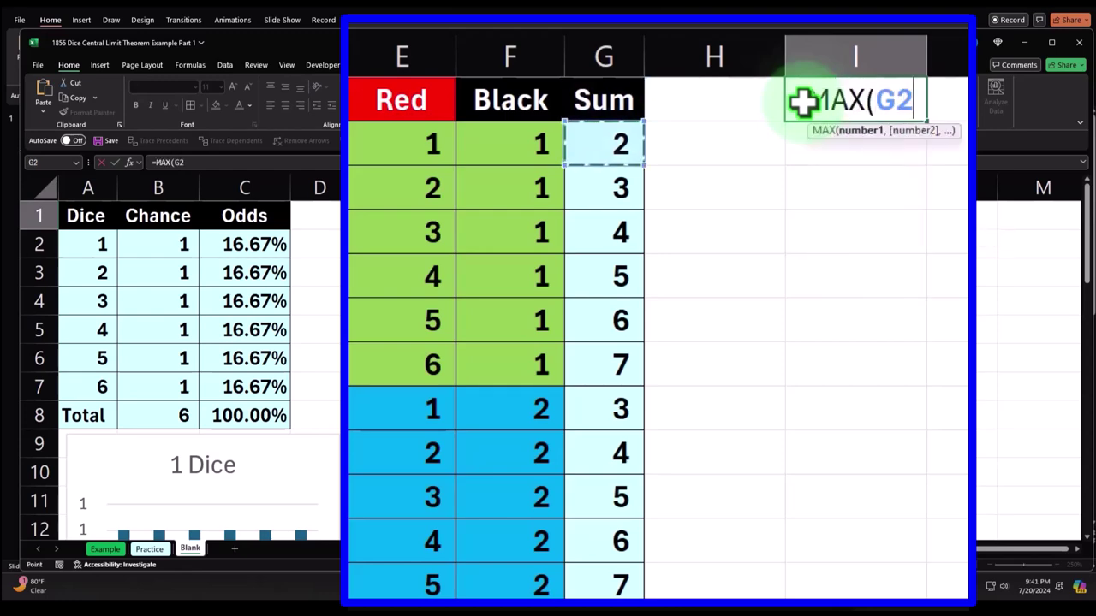
key("ctrl+shift+Down")
key("Return")
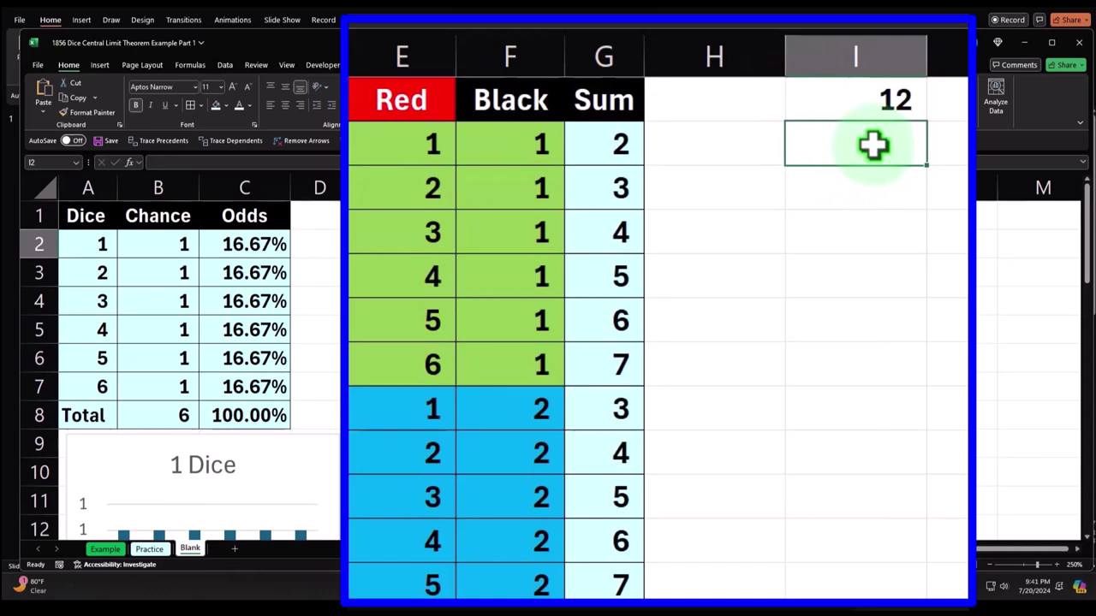
key("Up")
key("Delete")
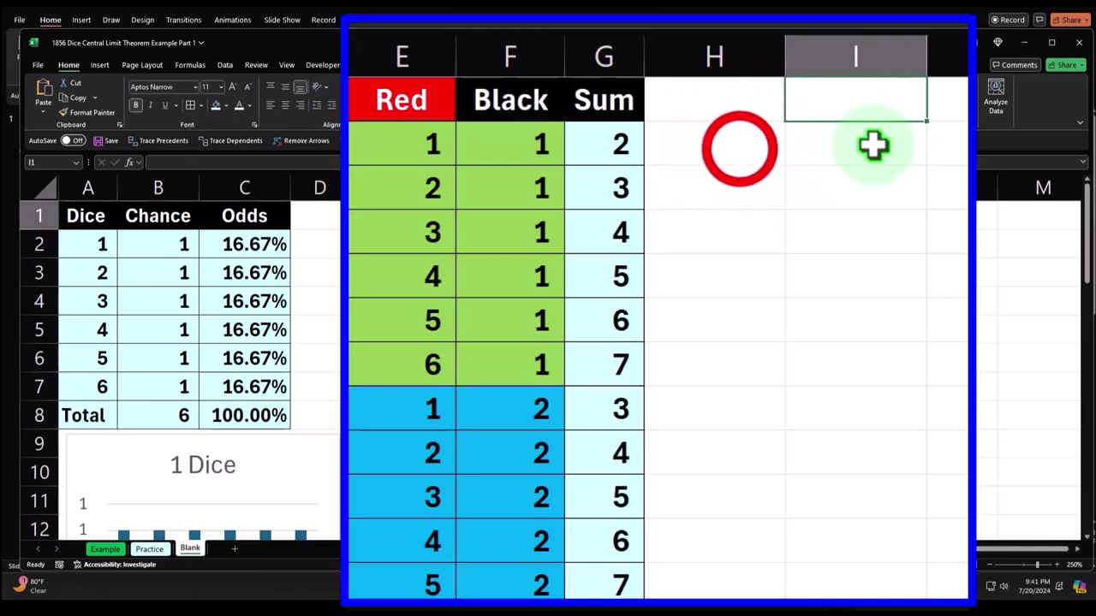
Narrow column H into a thin spacer and enter the header "Totals" in I1
left_click(740, 150)
left_click_drag(782, 52, 664, 56)
left_click(746, 105)
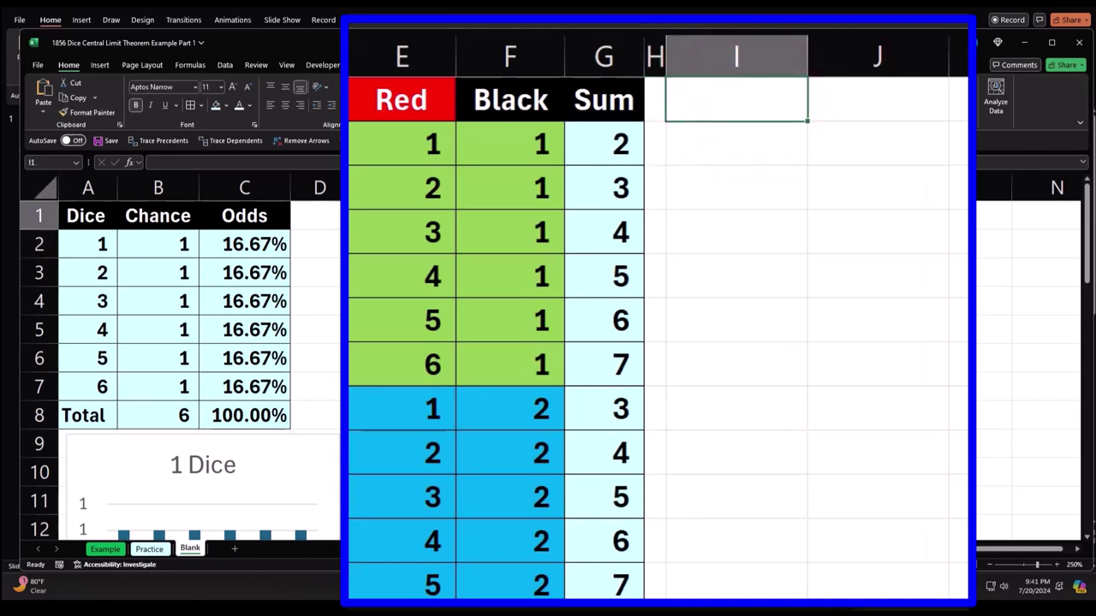
type("Totals")
key("Return")
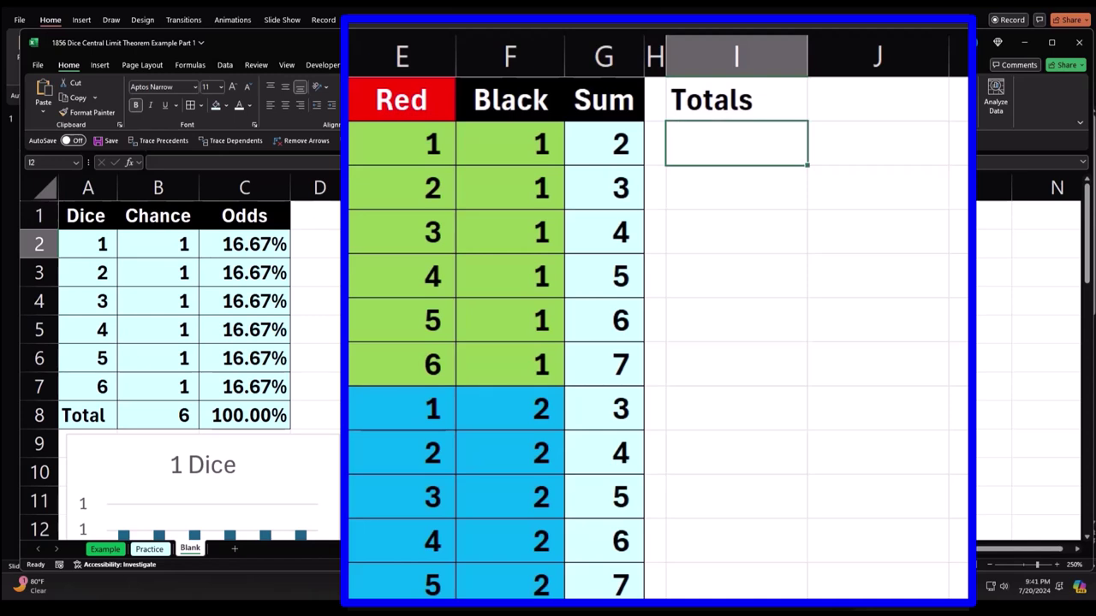
Enter 1 and 2 under Totals and fill the series down to 12 in I2:I13
type("1")
key("Return")
type("2")
key("Return")
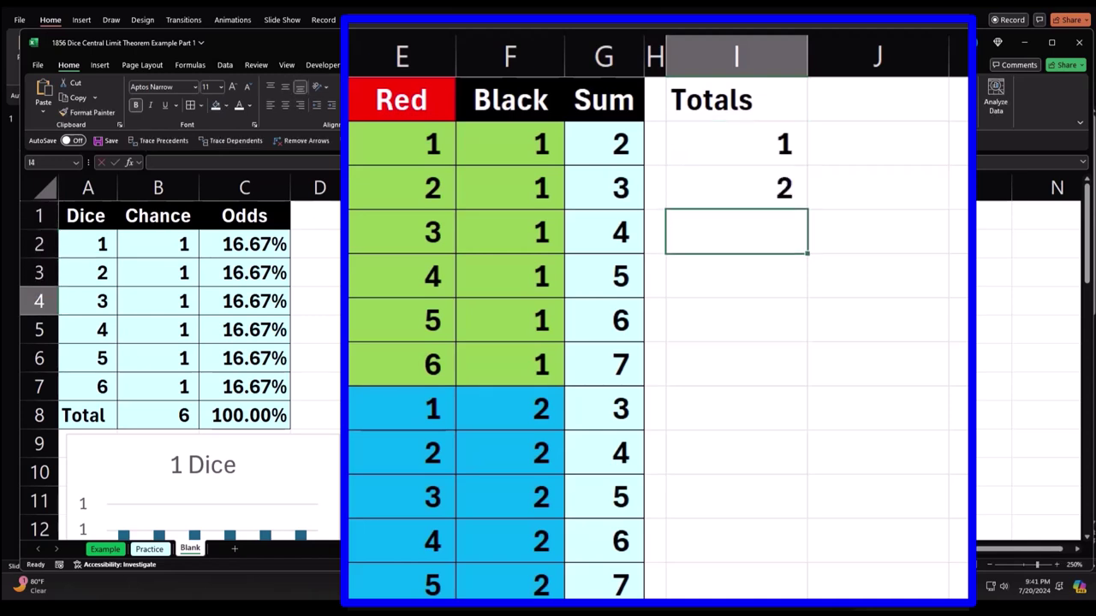
left_click_drag(773, 147, 774, 175)
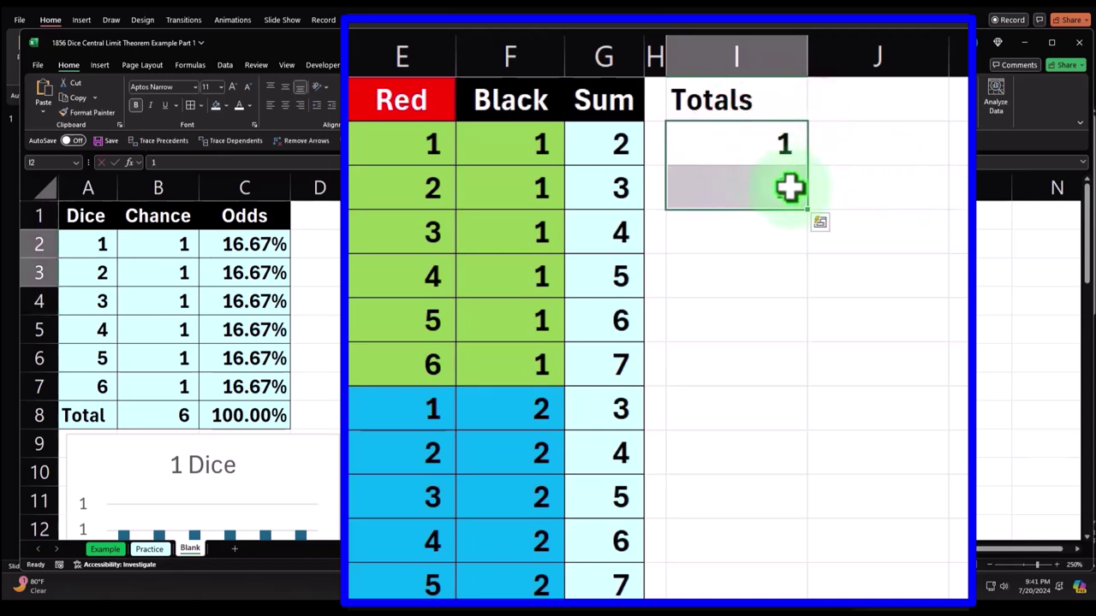
left_click_drag(806, 214, 783, 476)
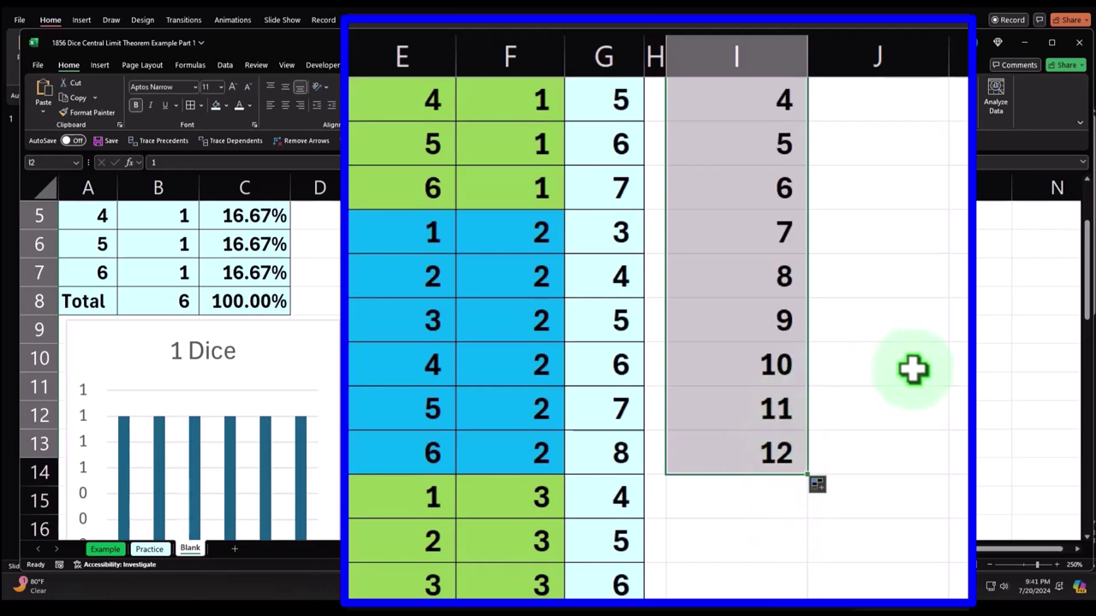
scroll(914, 368, "up", 2)
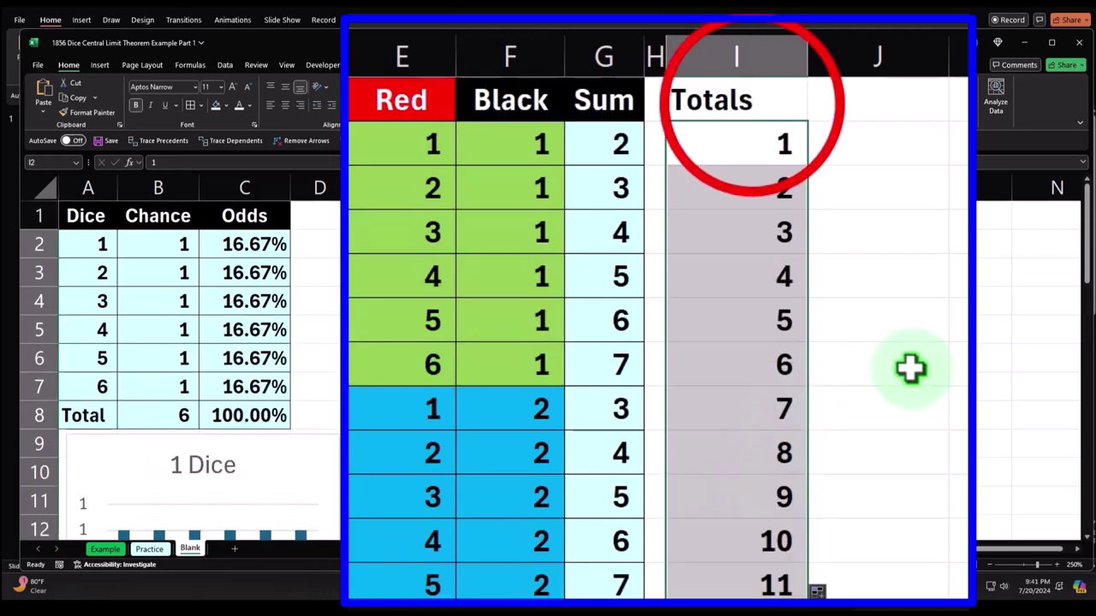
Format the Totals header in I1 with a black fill, white font and centered alignment
left_click(747, 98)
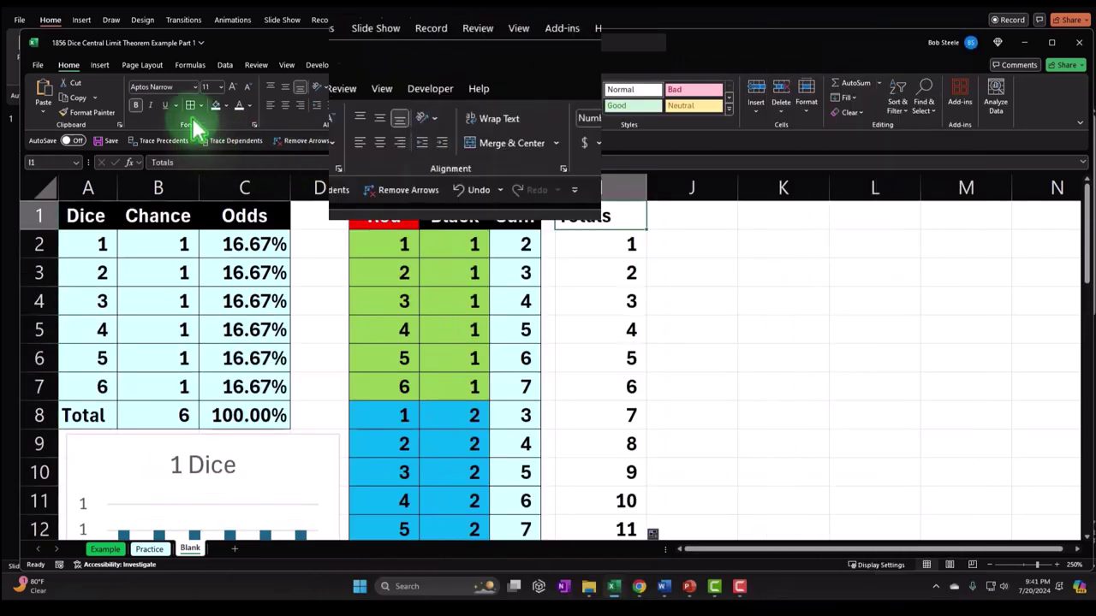
left_click(226, 105)
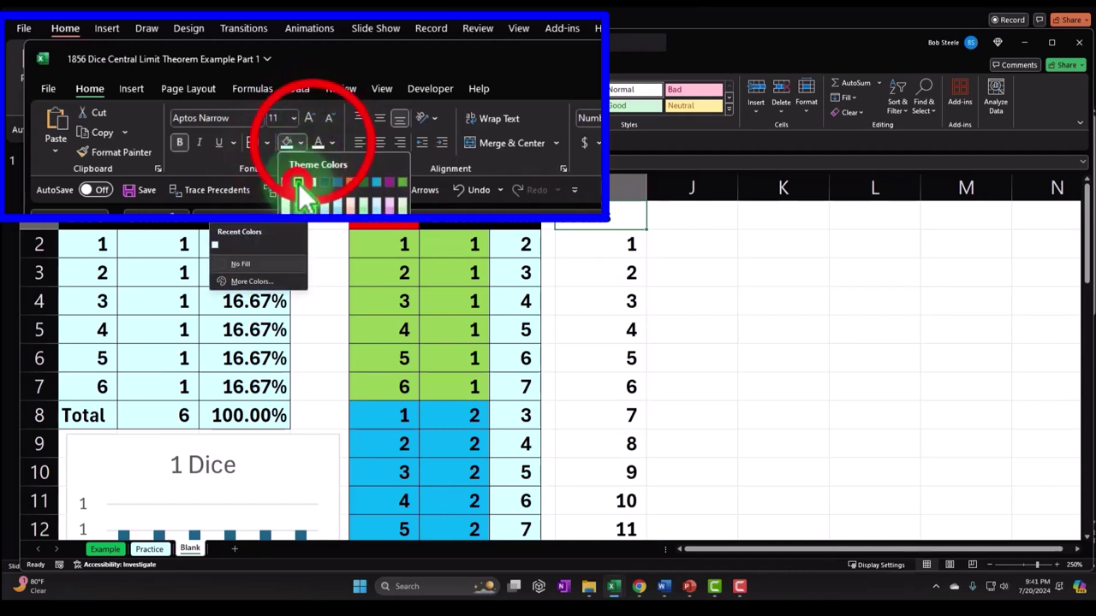
left_click(298, 184)
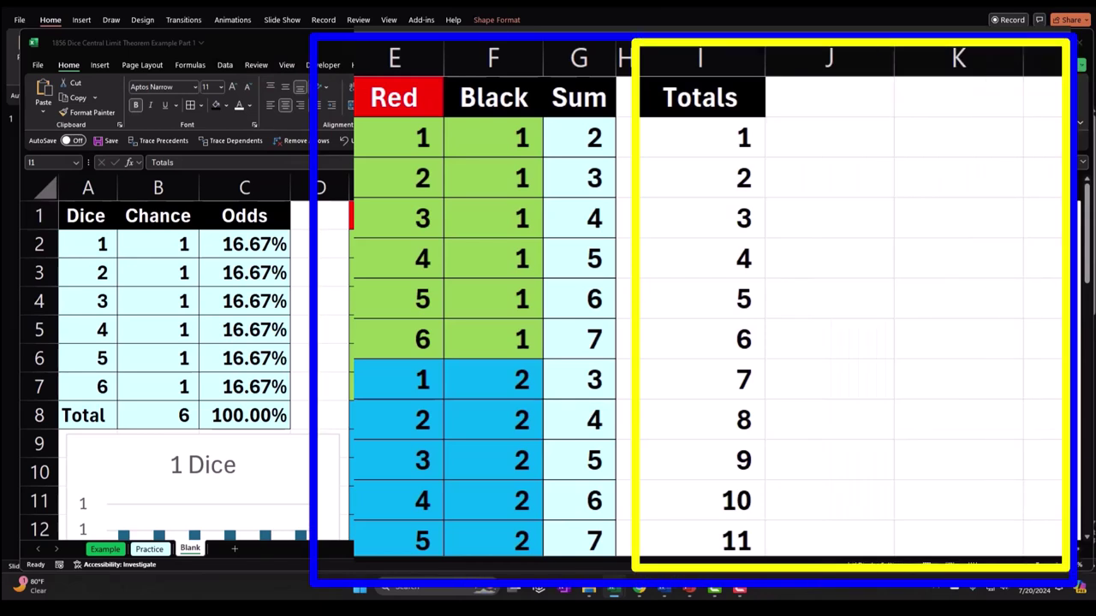
Enter the header "Count" in J1, beside the Totals header
left_click(846, 137)
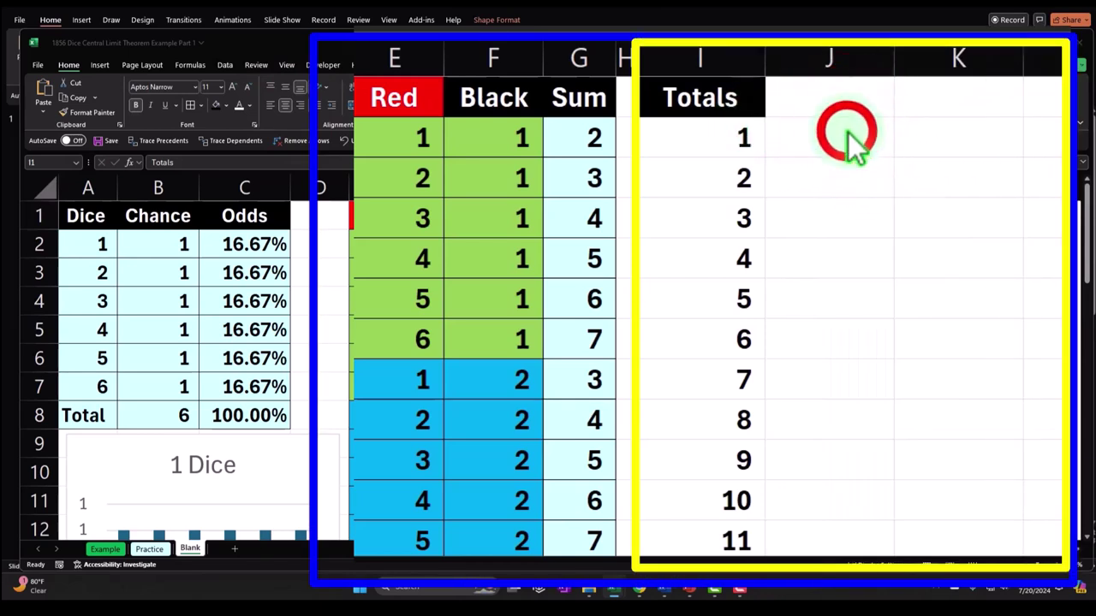
left_click(831, 94)
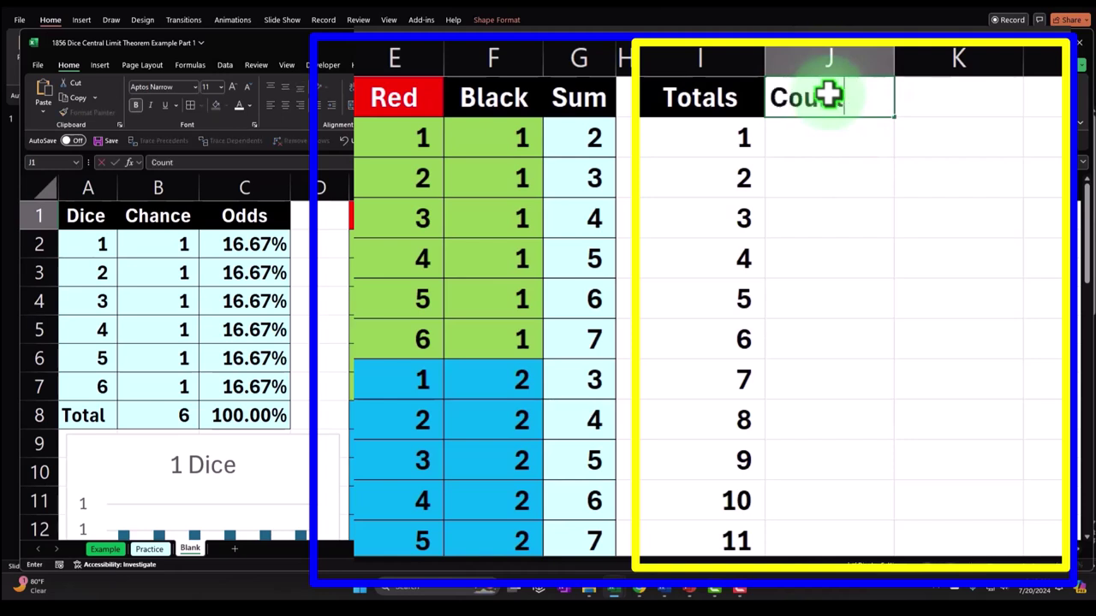
key("Return")
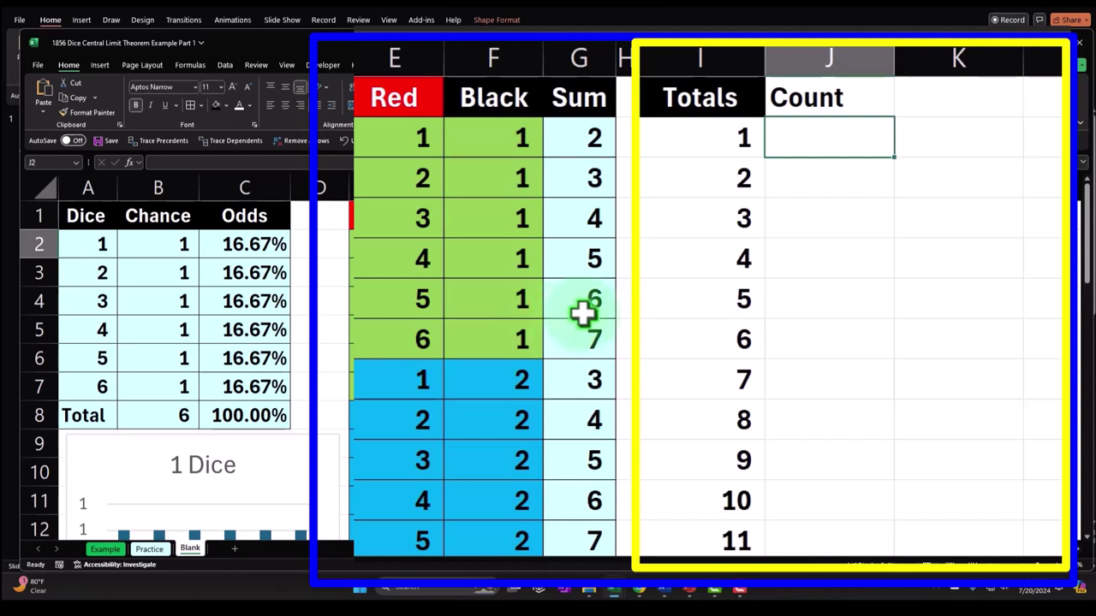
Enter =COUNTIF($G$2:$G$37,I2) in J2 to count how often the first total occurs in the Sum column
type("co")
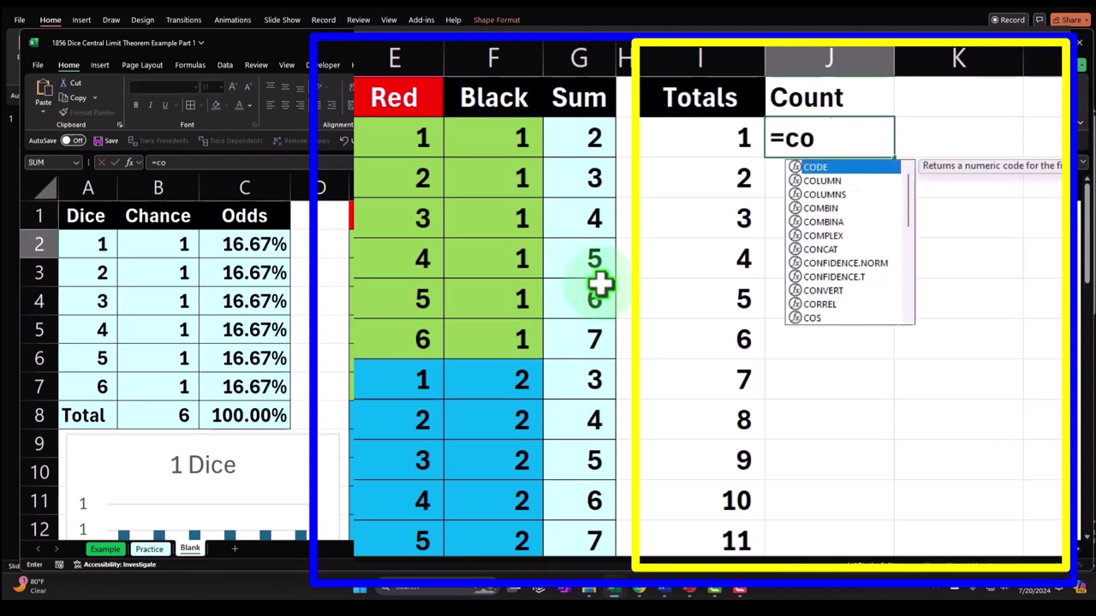
type("unit")
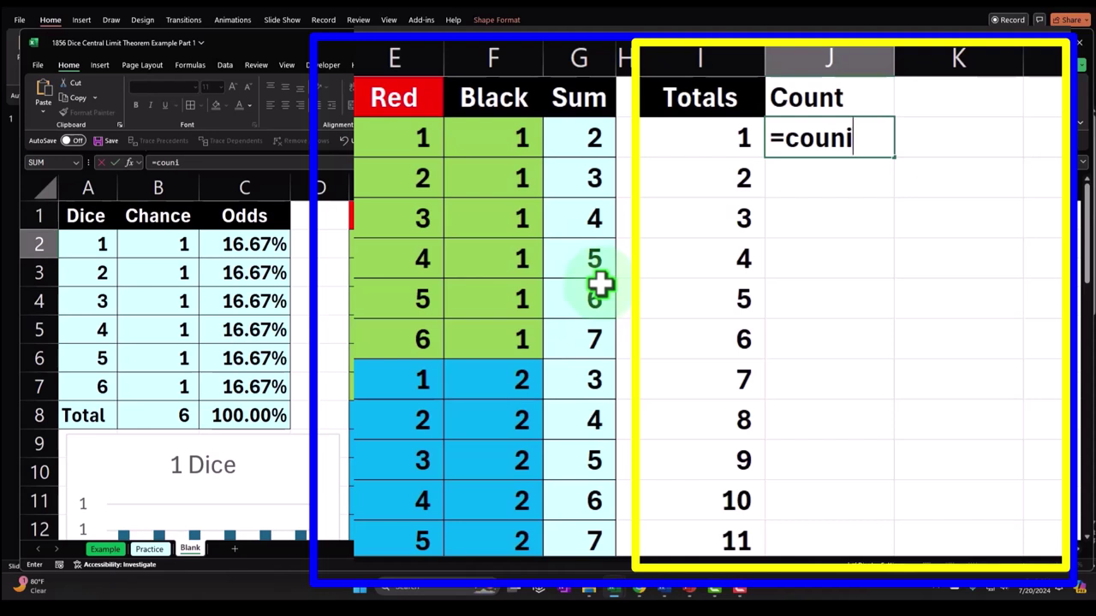
key("BackSpace")
key("BackSpace")
type("tif")
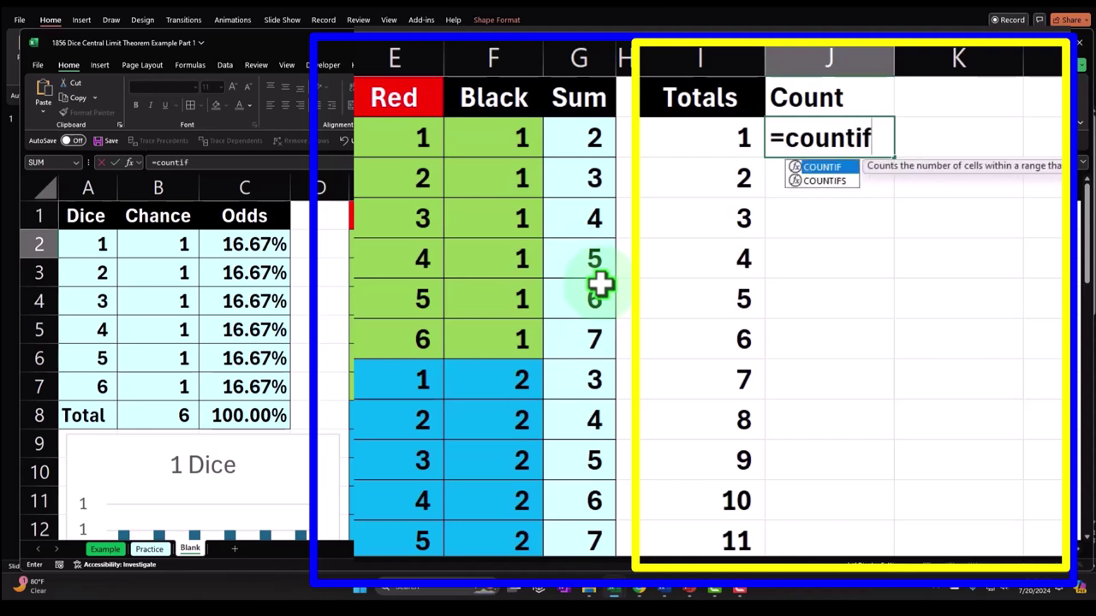
key("Tab")
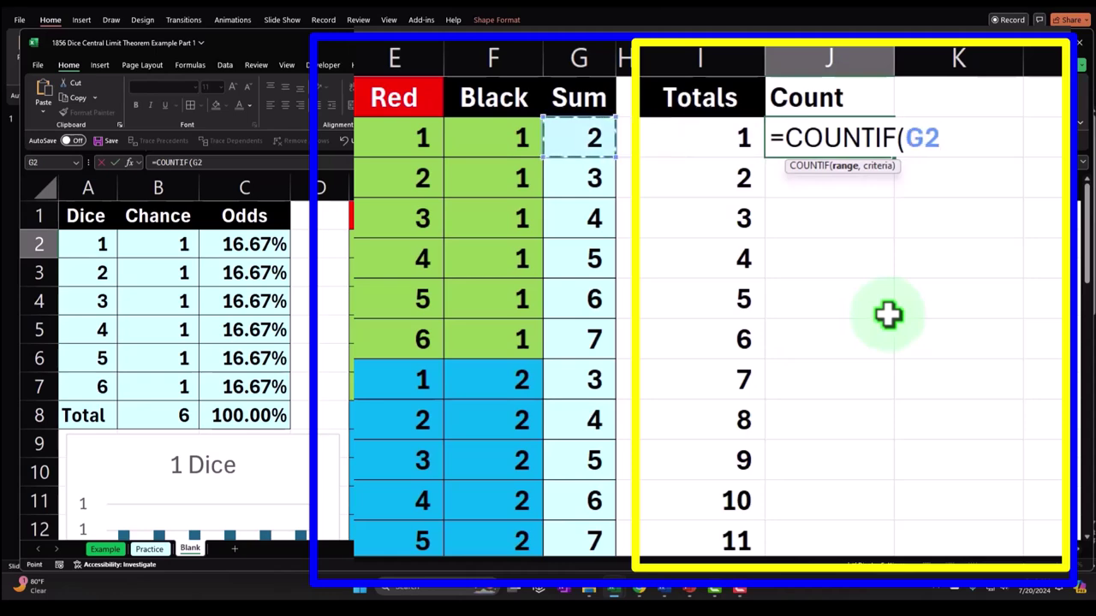
key("ctrl+shift+Down")
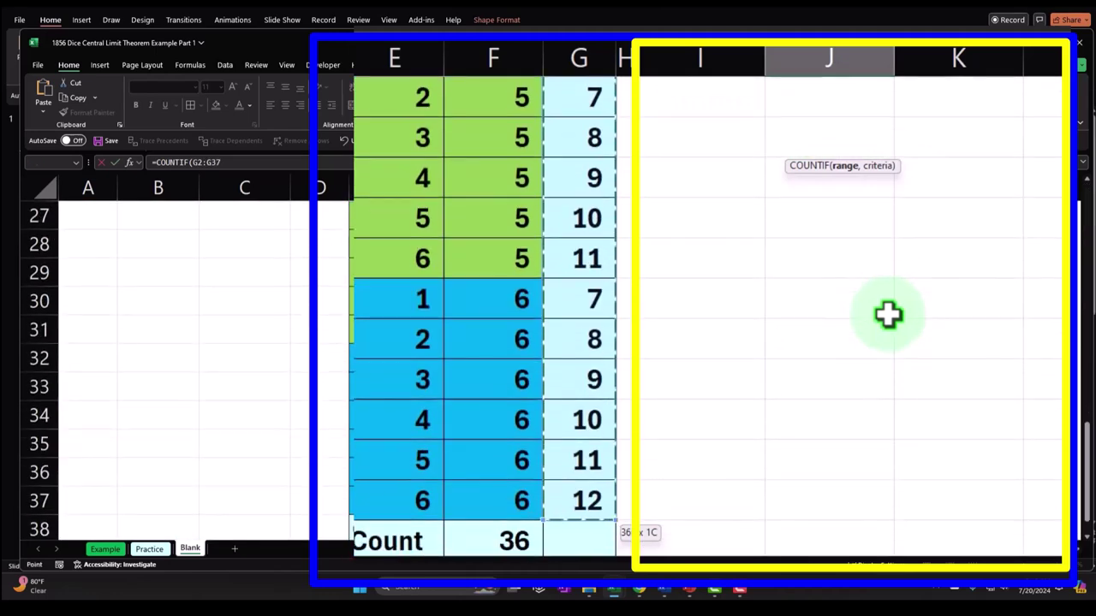
scroll(888, 315, "up", 9)
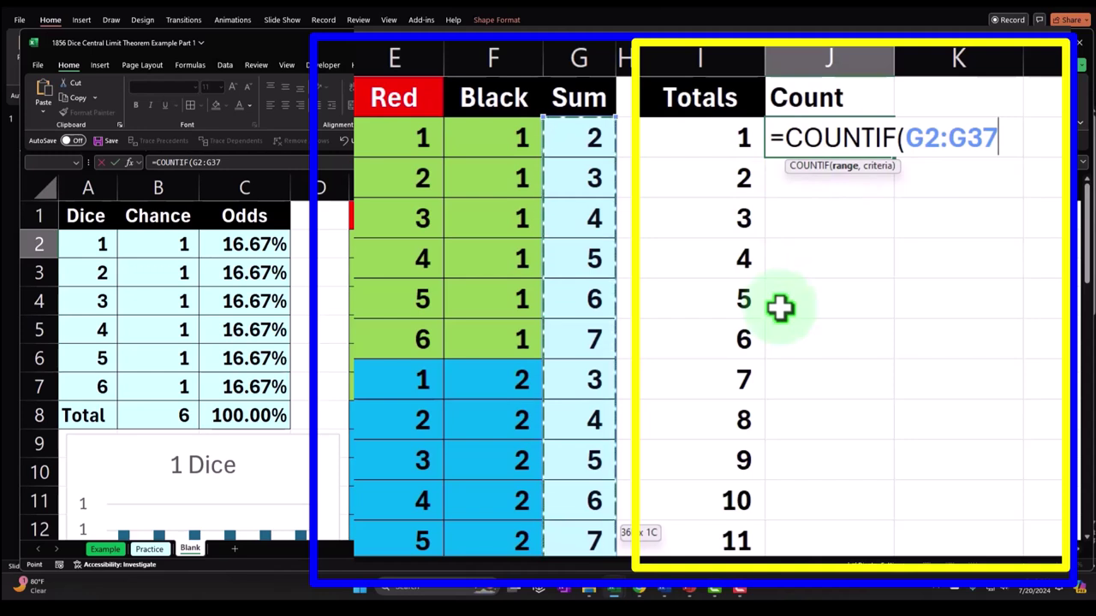
key("F4")
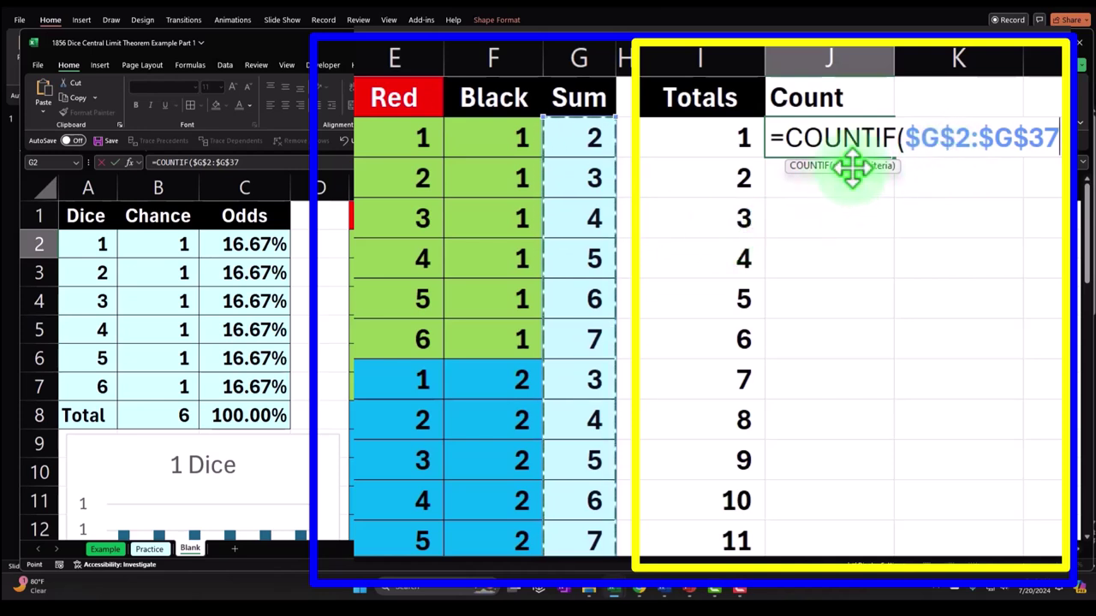
type(",")
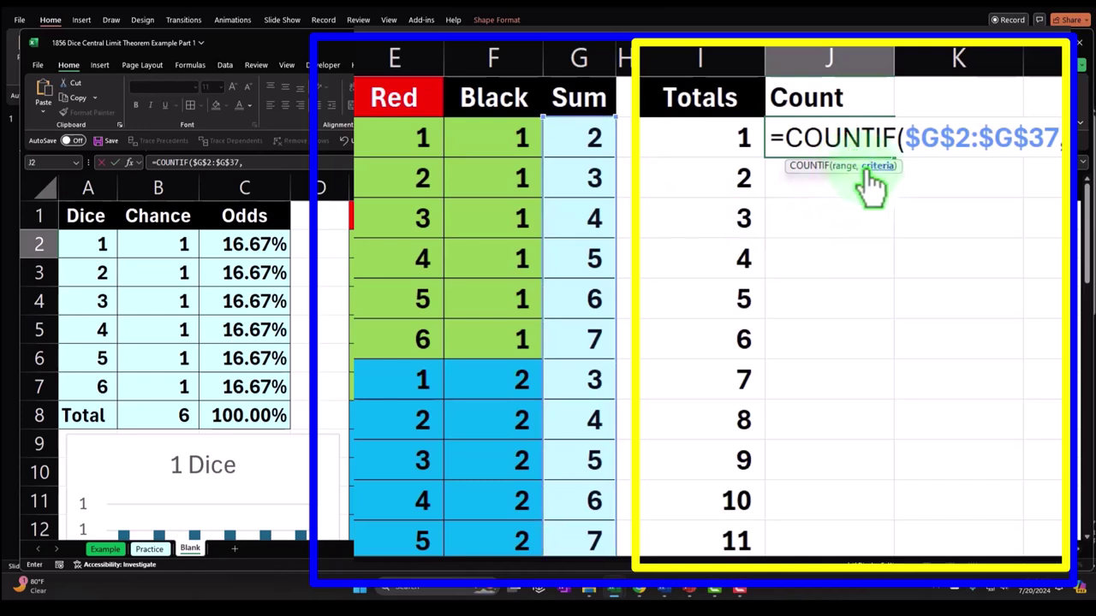
left_click(734, 137)
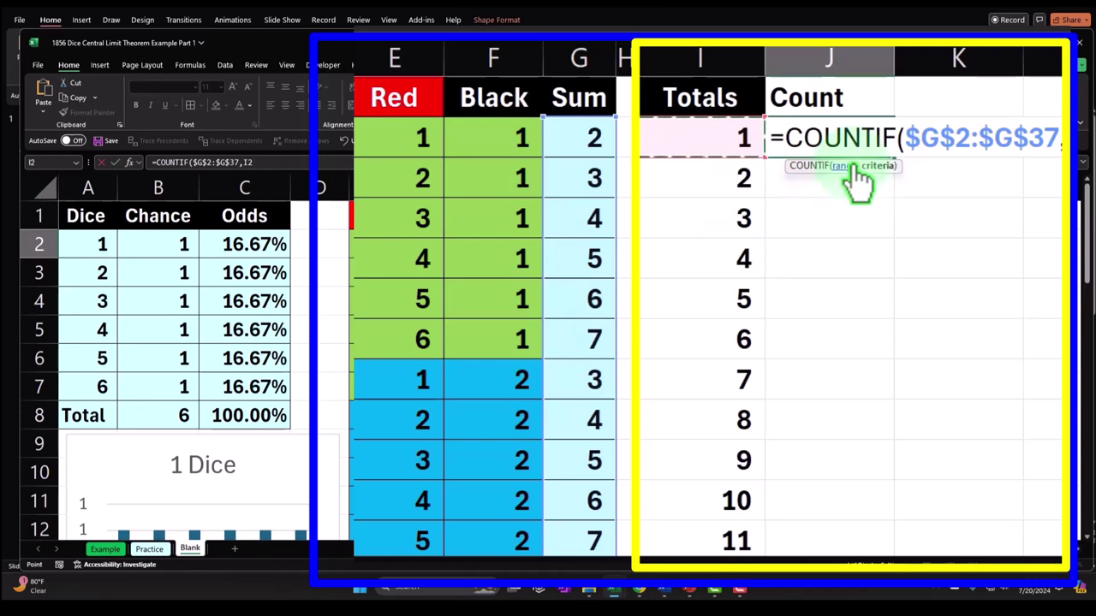
type(")")
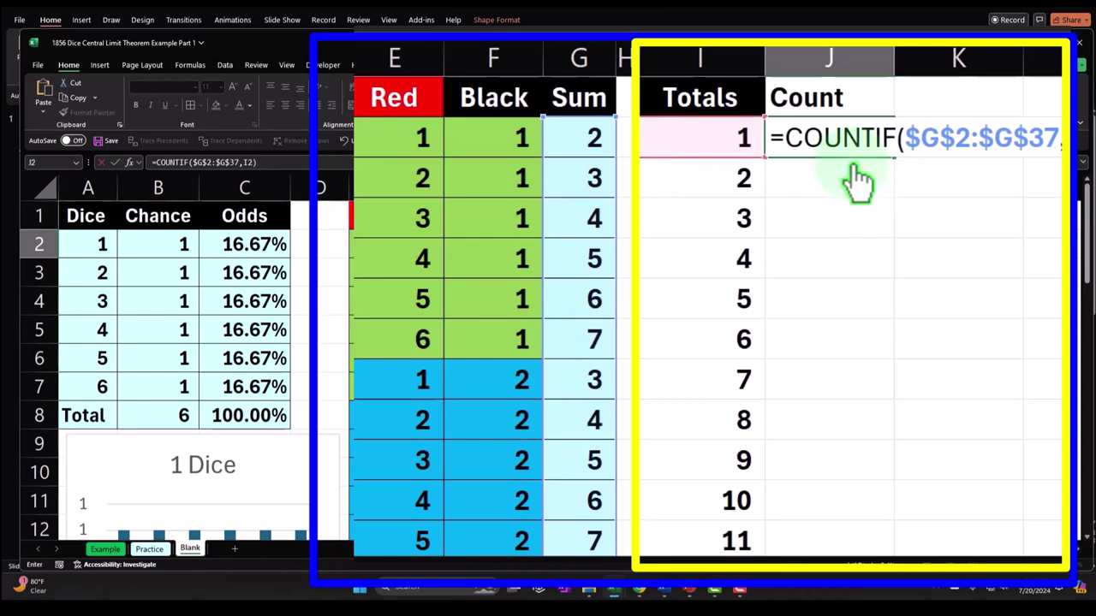
key("Return")
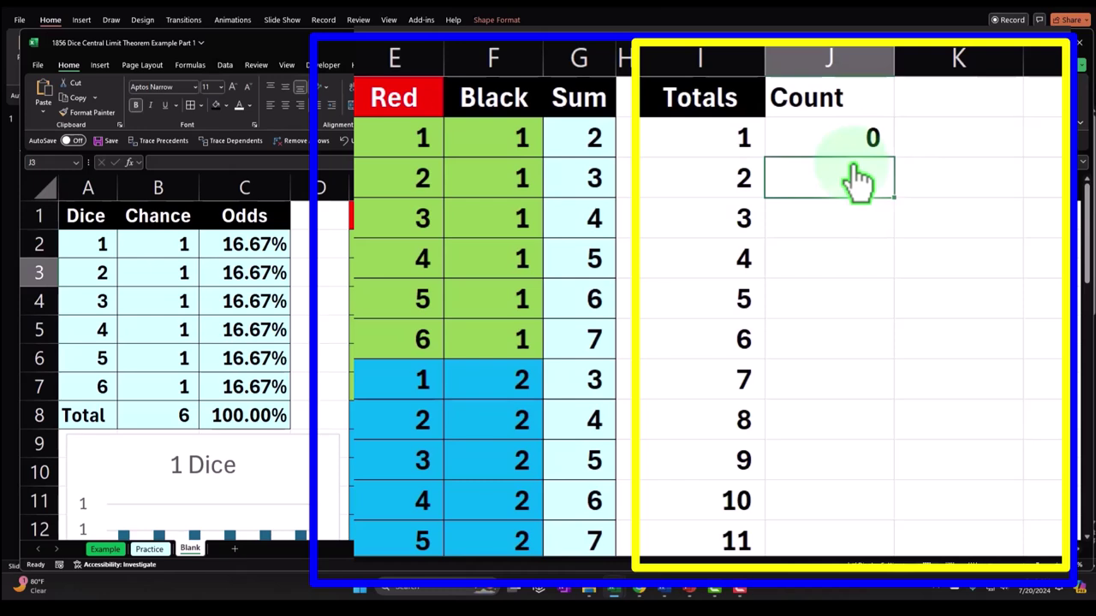
Fill the COUNTIF formula from J2 down alongside the Totals to J13
left_click(856, 152)
left_click(884, 152)
double_click(886, 152)
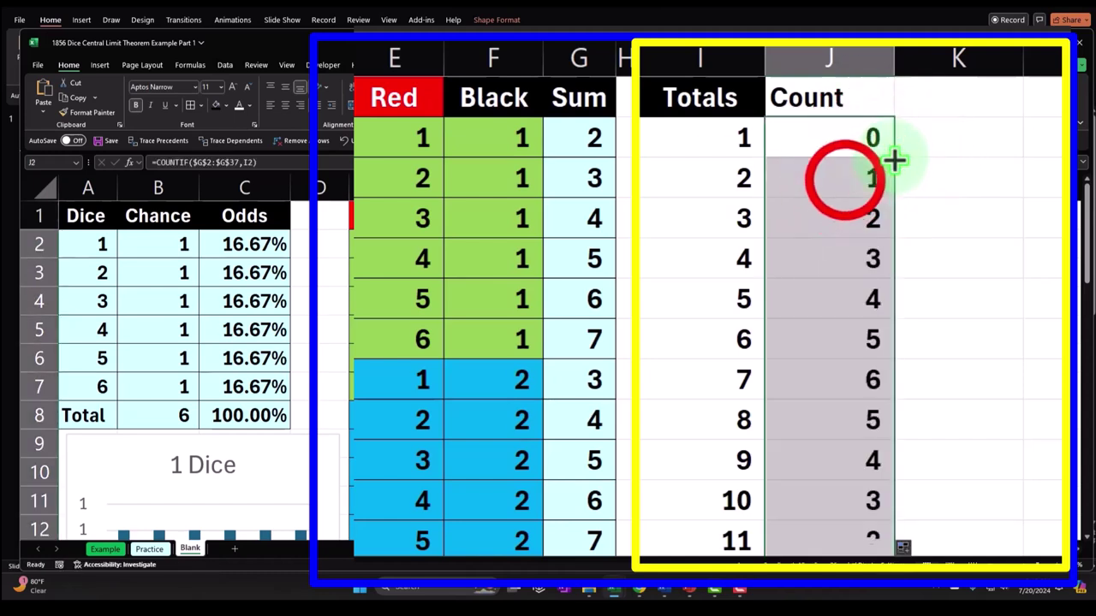
Compare the counts in column J with their Totals and the Sum column, cell by cell down to row 13
left_click(845, 178)
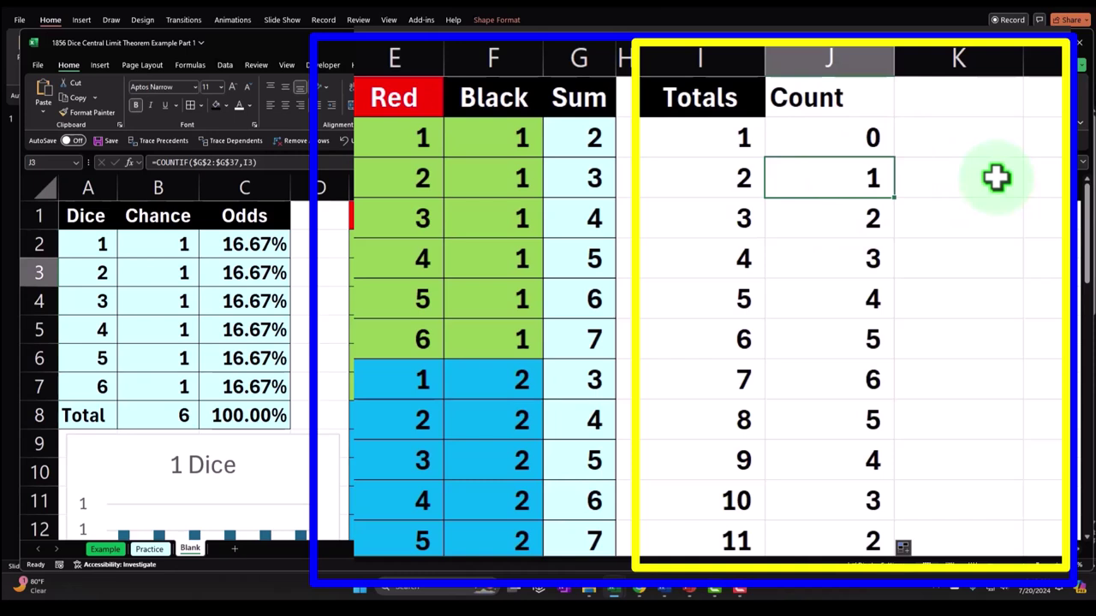
key("Left")
key("Left")
key("Left")
key("Up")
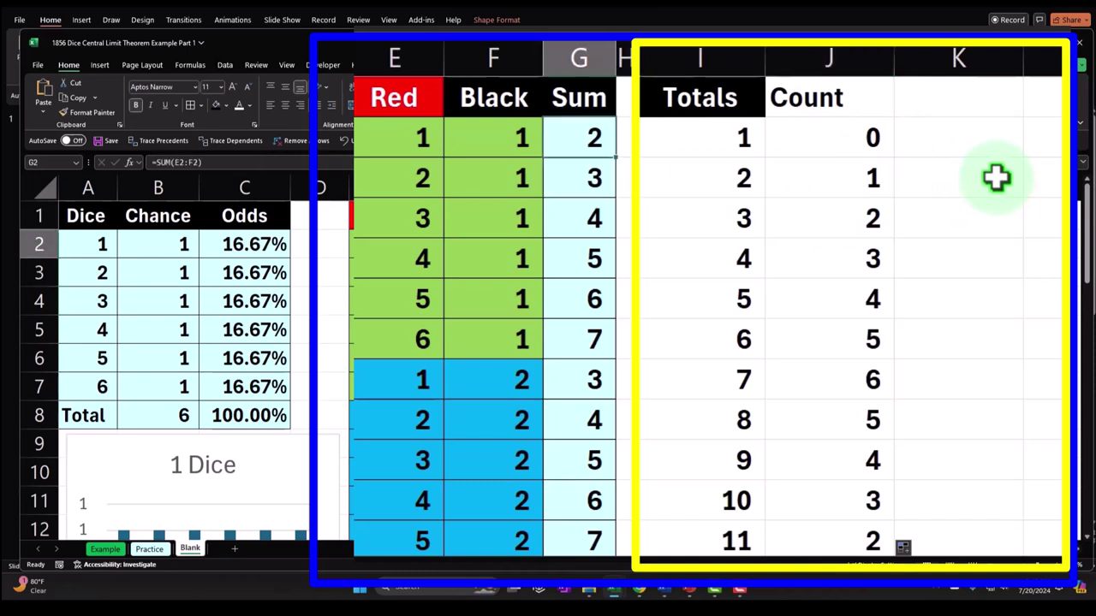
key("Down")
key("Down")
key("Right")
key("Right")
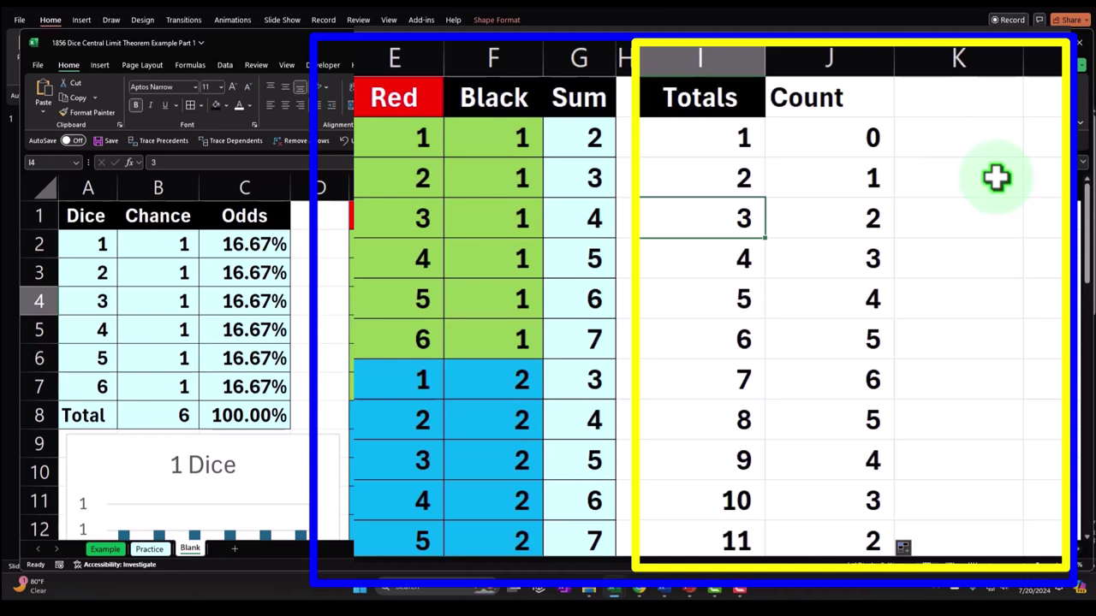
key("Right")
key("Down")
key("Left")
key("Right")
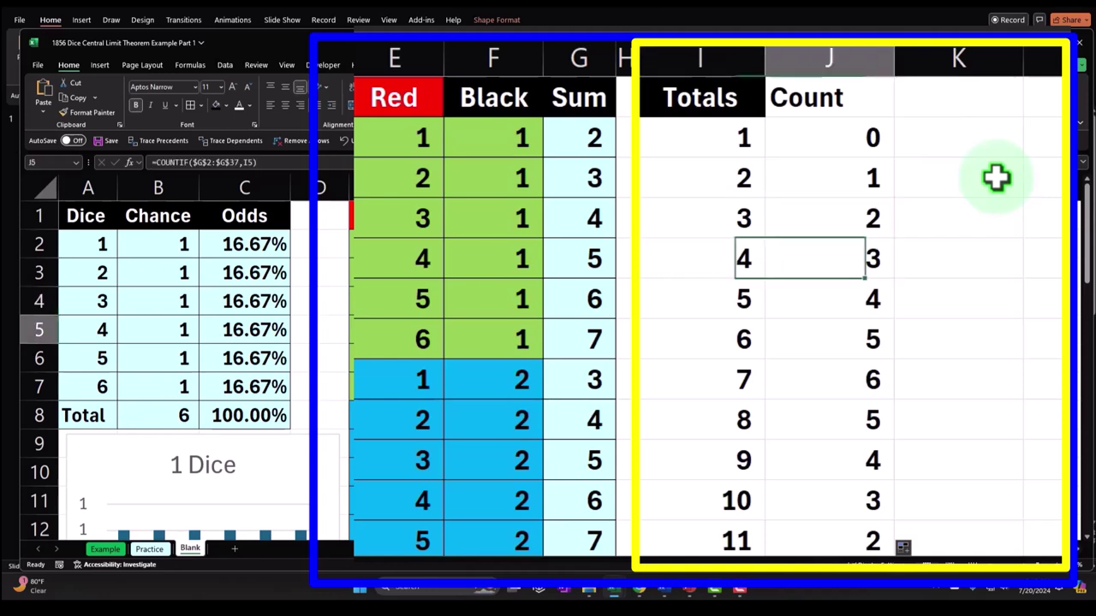
key("Down")
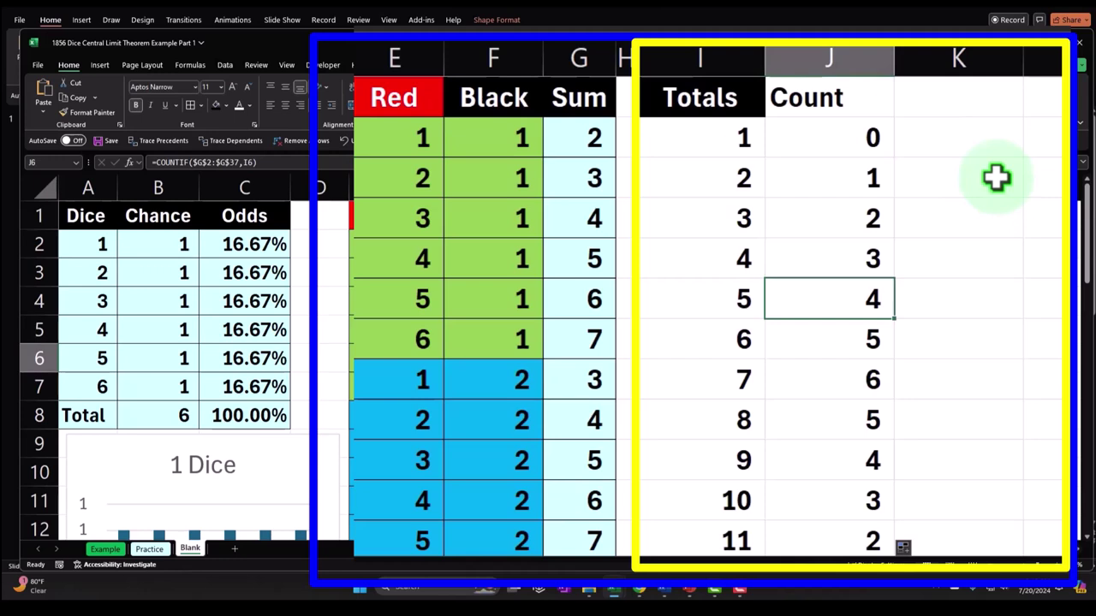
key("Down")
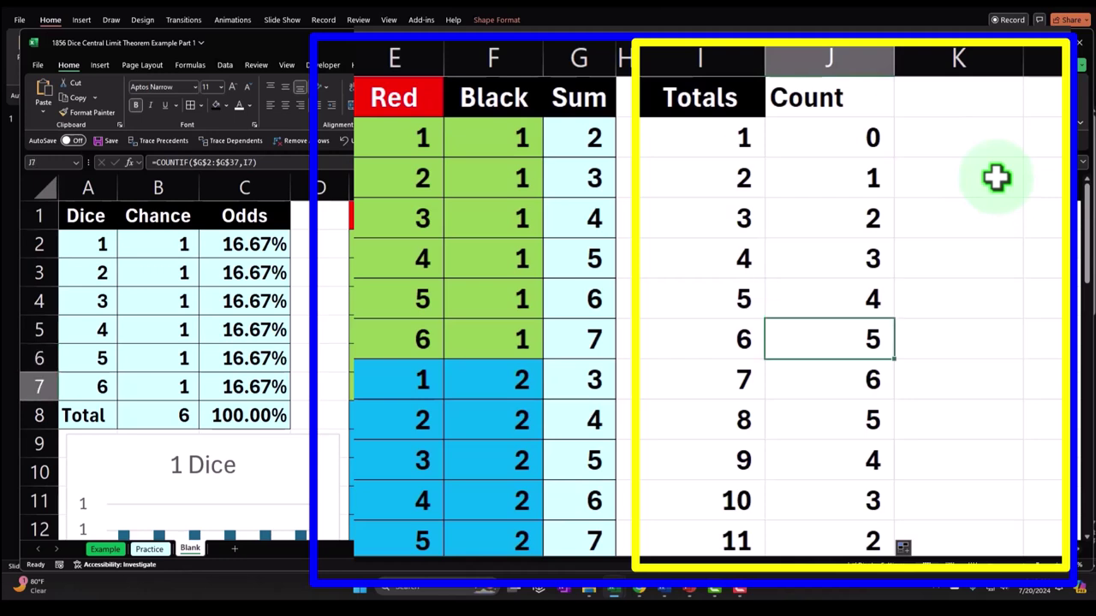
key("Down")
key("Down")
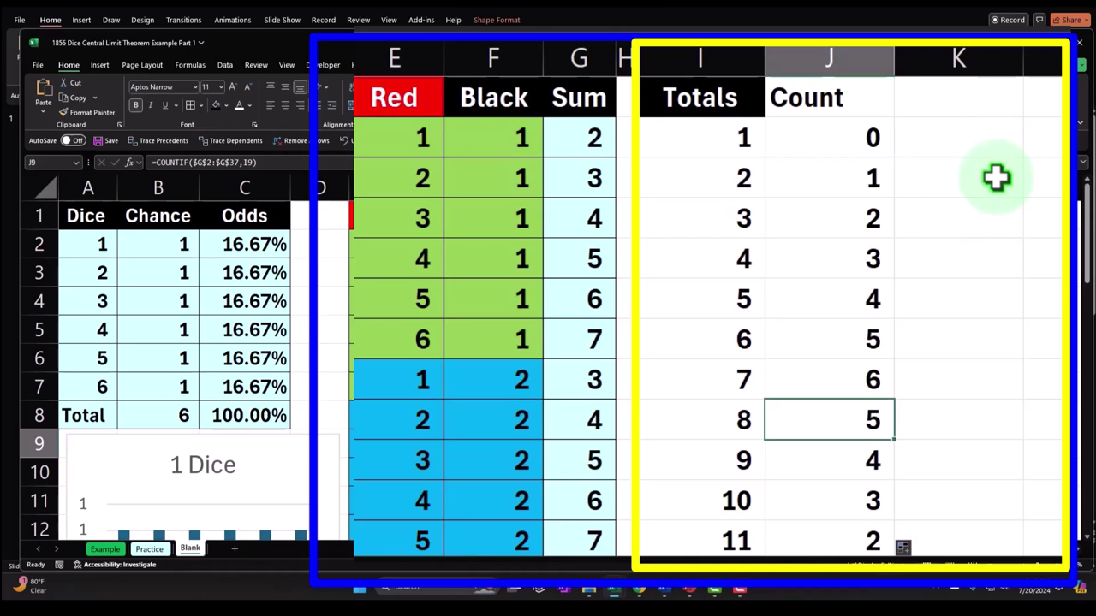
key("Down")
key("Down")
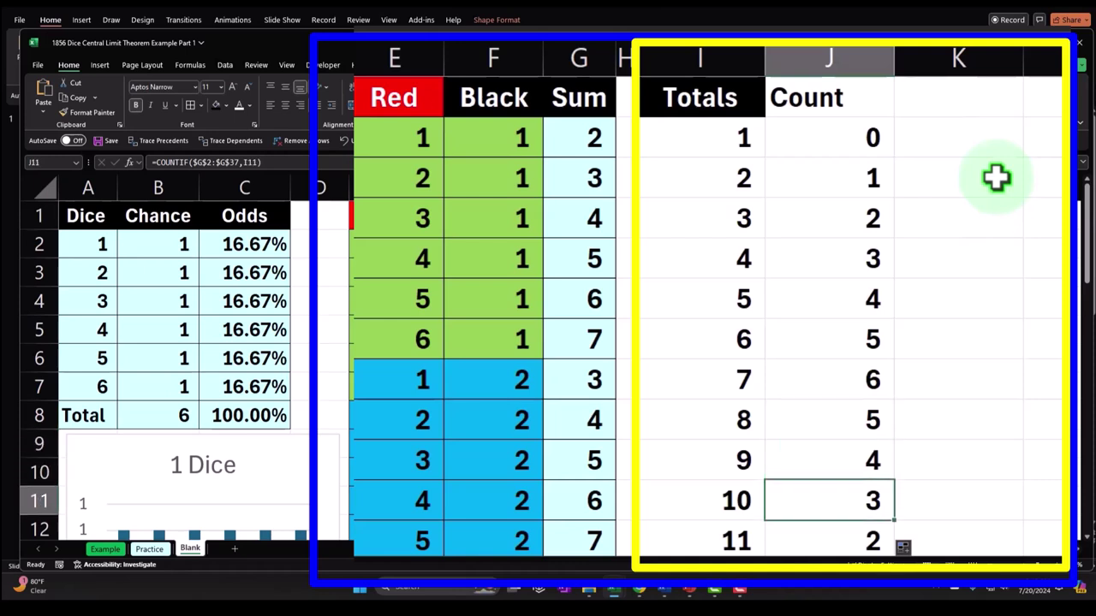
key("Down")
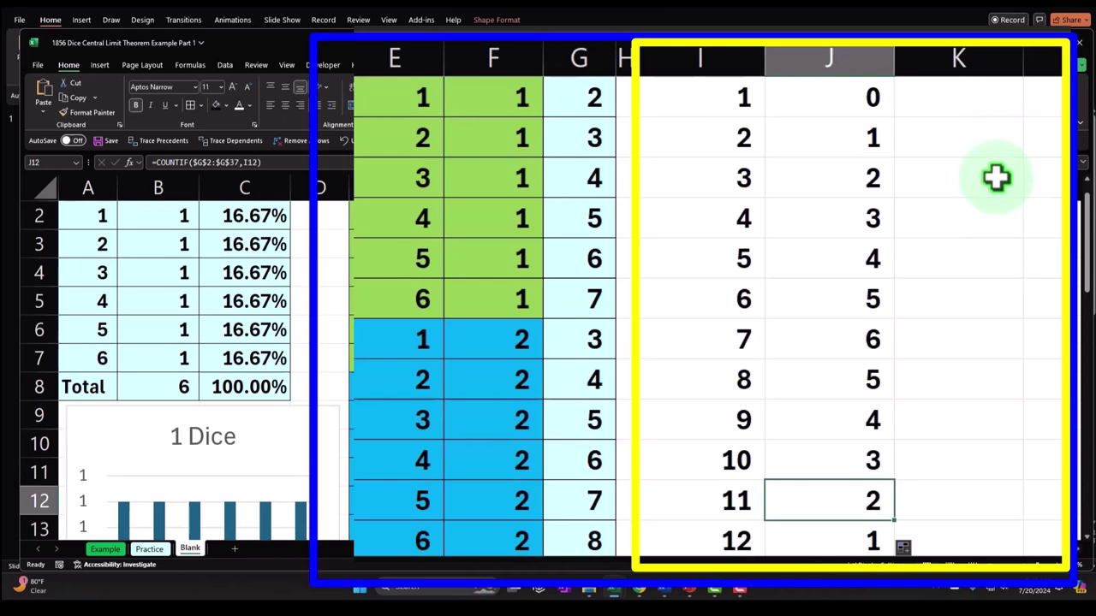
key("Down")
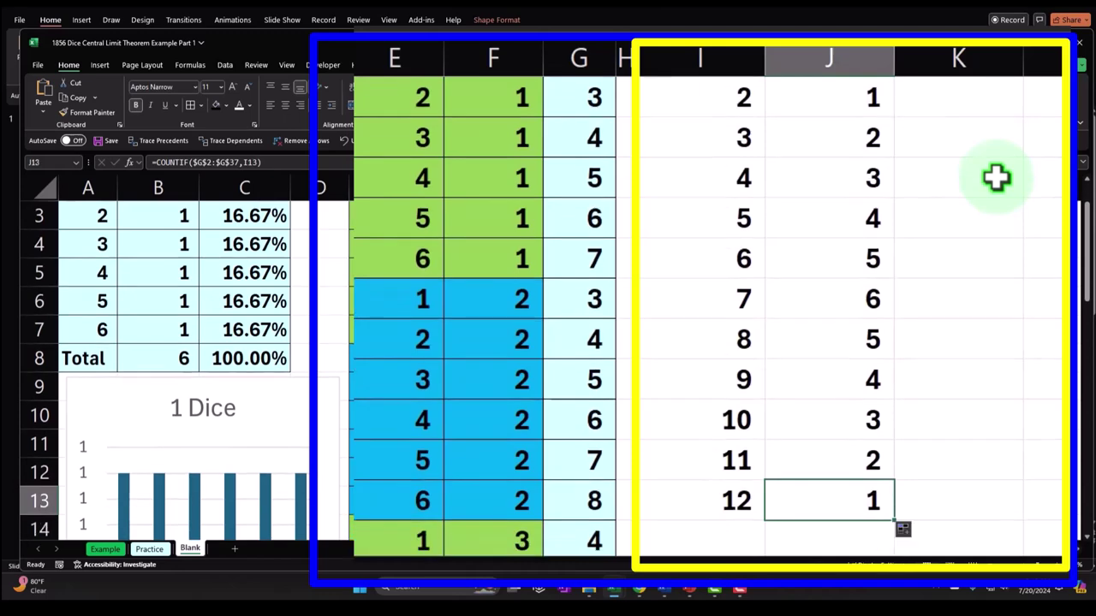
Format the Count header in J1 with a black fill, white font and centered alignment
key("ctrl+Up")
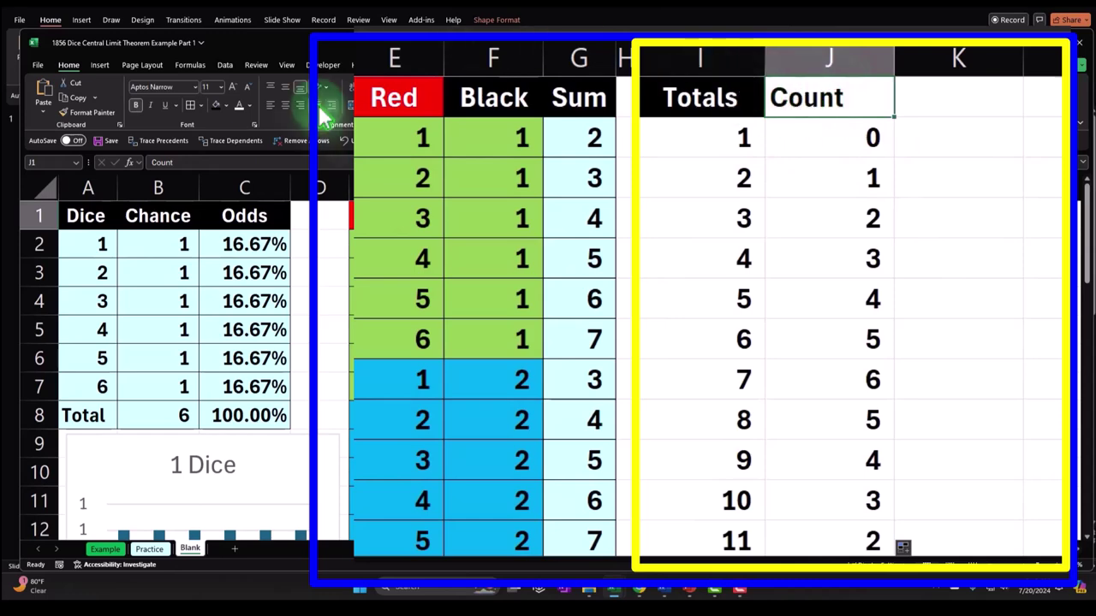
left_click(225, 106)
left_click(285, 104)
Apply cell borders and a light blue fill to the Totals and Count data in I2:J13
left_click_drag(626, 251, 668, 472)
left_click(192, 107)
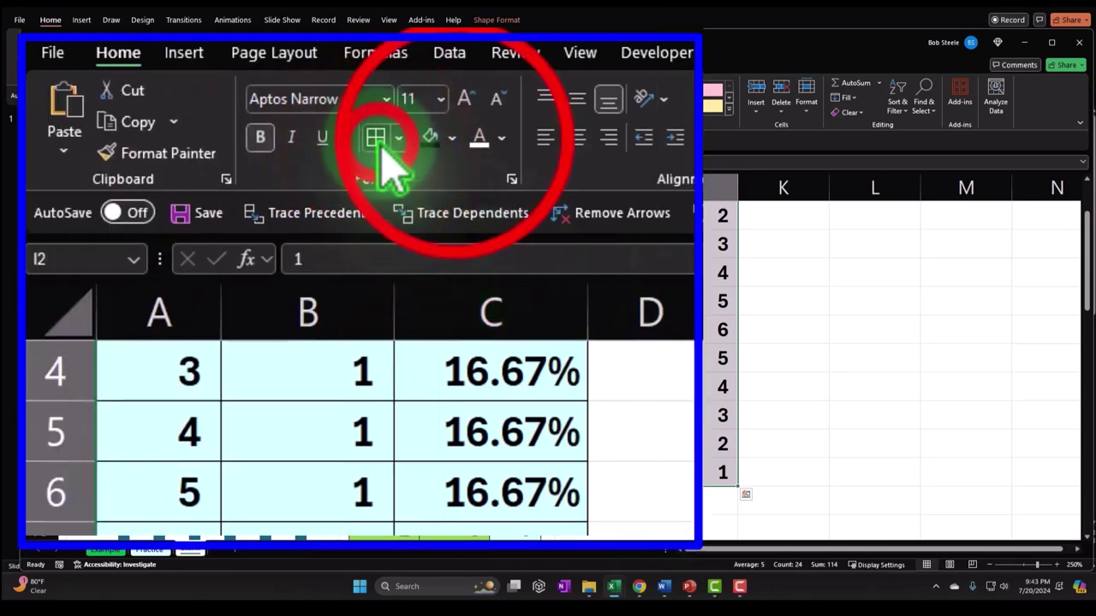
left_click(452, 139)
left_click(427, 434)
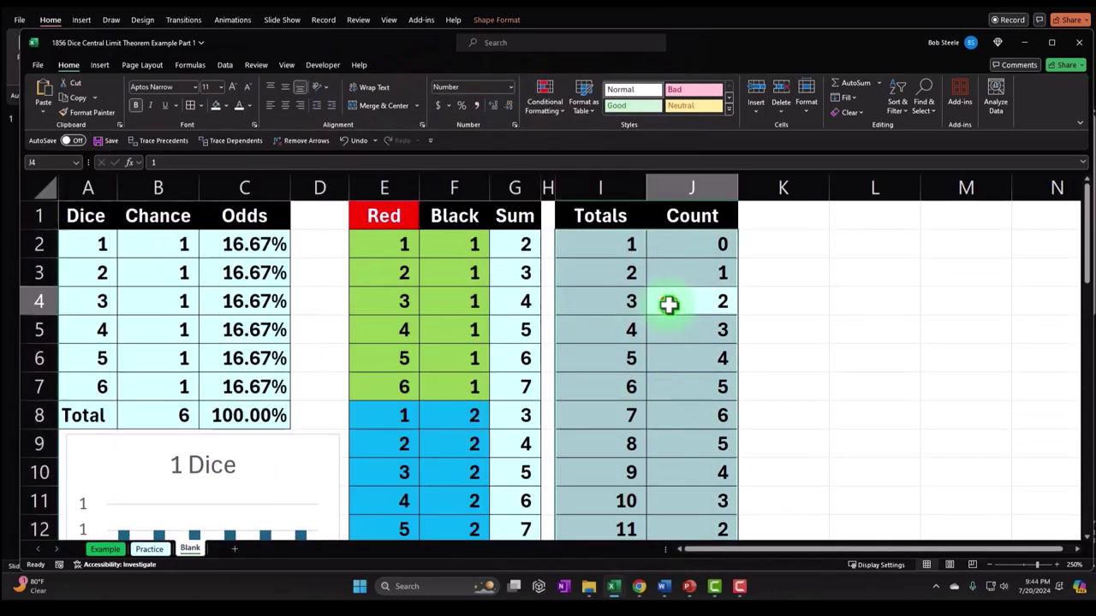
left_click(668, 304)
Enter the label "Total" in I14, below the last Totals value
scroll(668, 303, "down", 3)
left_click(617, 331)
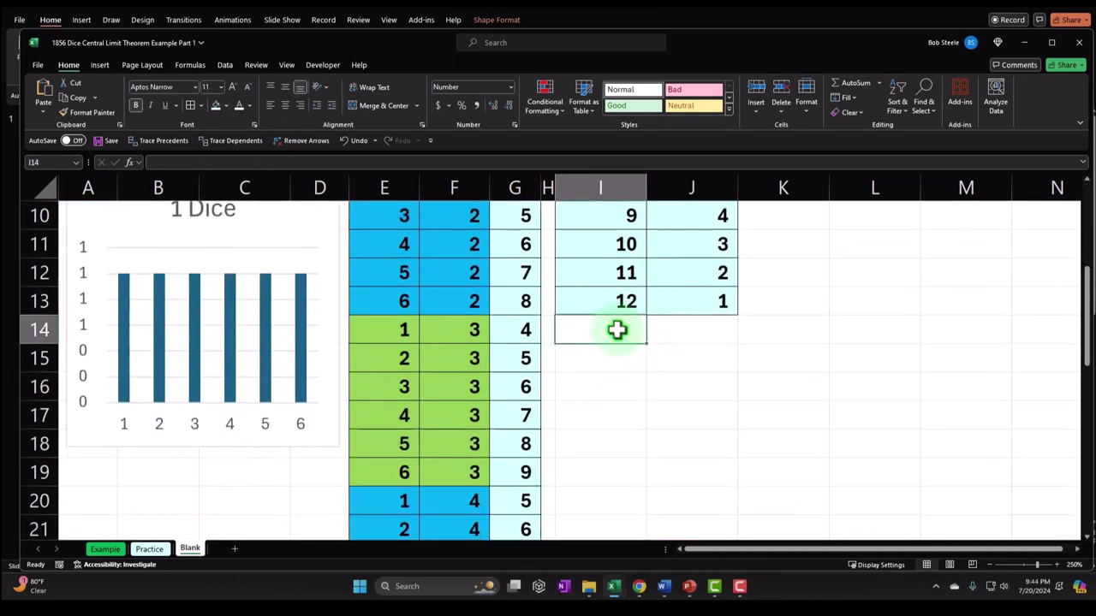
type("Total")
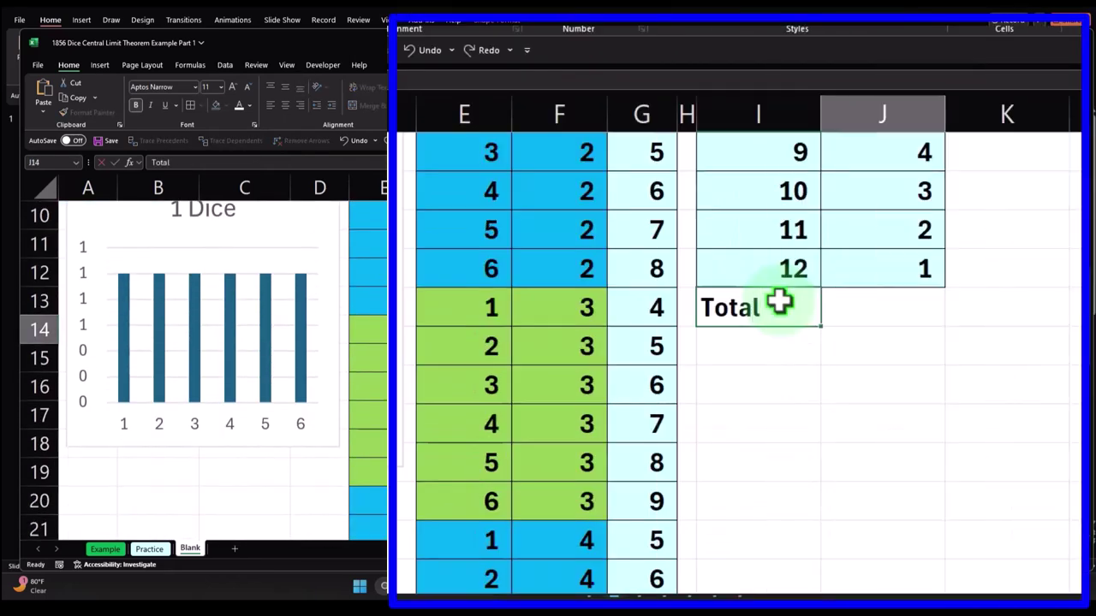
key("Tab")
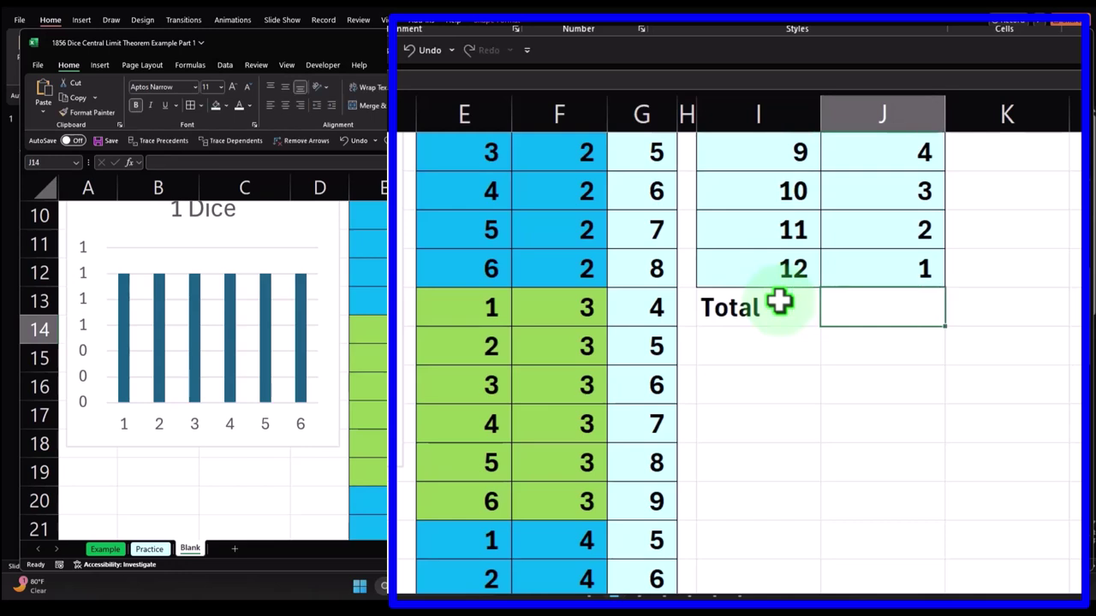
Enter =COUNT(J2:J13) in J14 beside the Total label
type("=count")
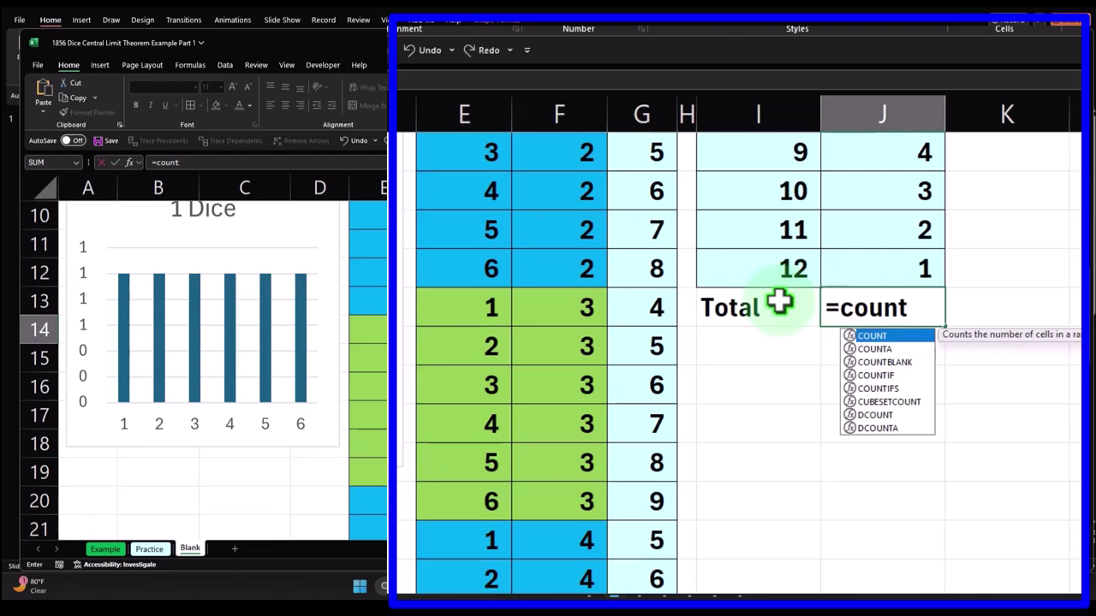
type("(")
key("BackSpace")
key("BackSpace")
type("t")
key("Tab")
key("Up")
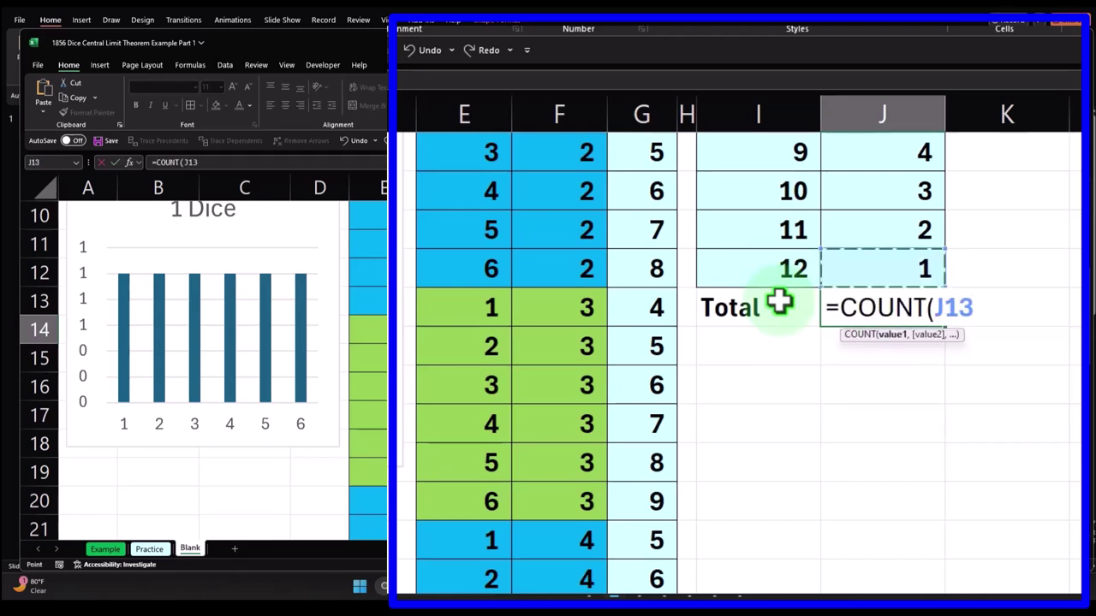
key("ctrl+shift+Up")
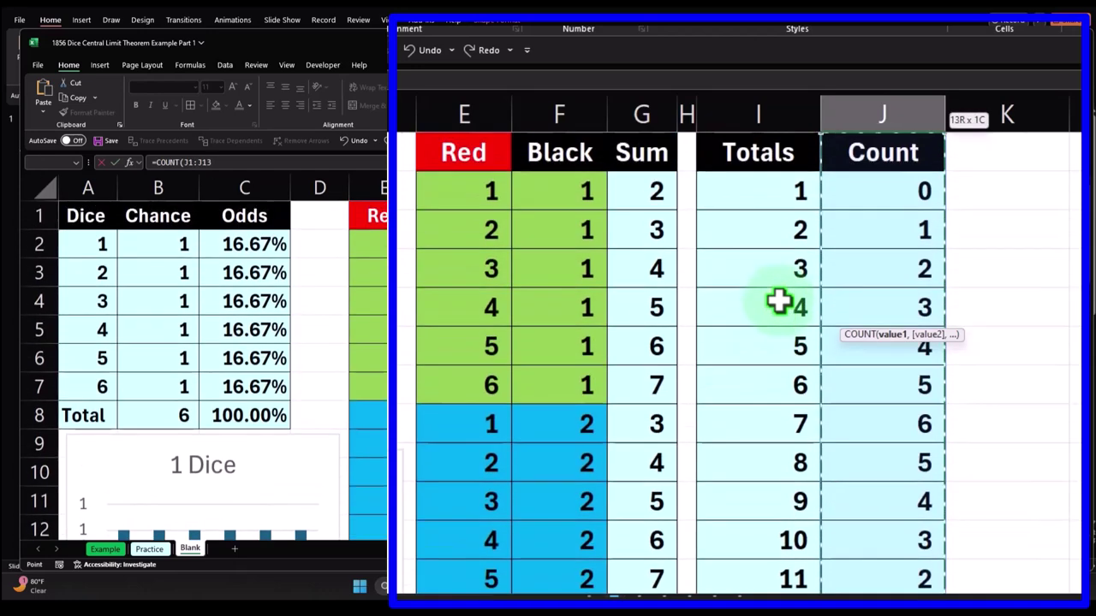
key("Return")
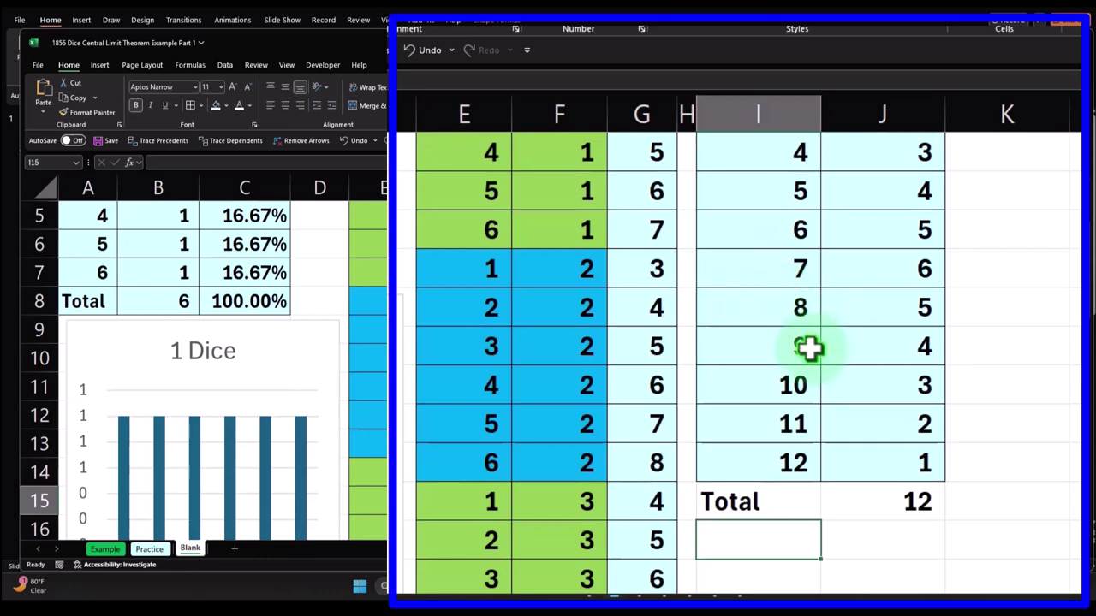
Replace the formula in J14 with a SUM of the Count values above it and compare it with the combination count in F38
left_click(913, 506)
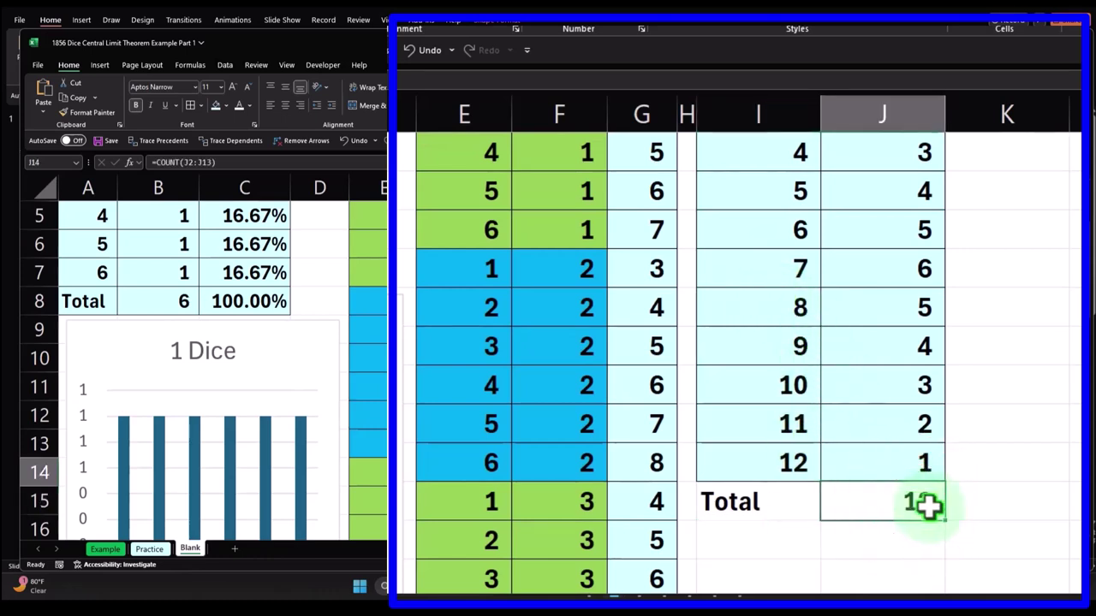
type("=")
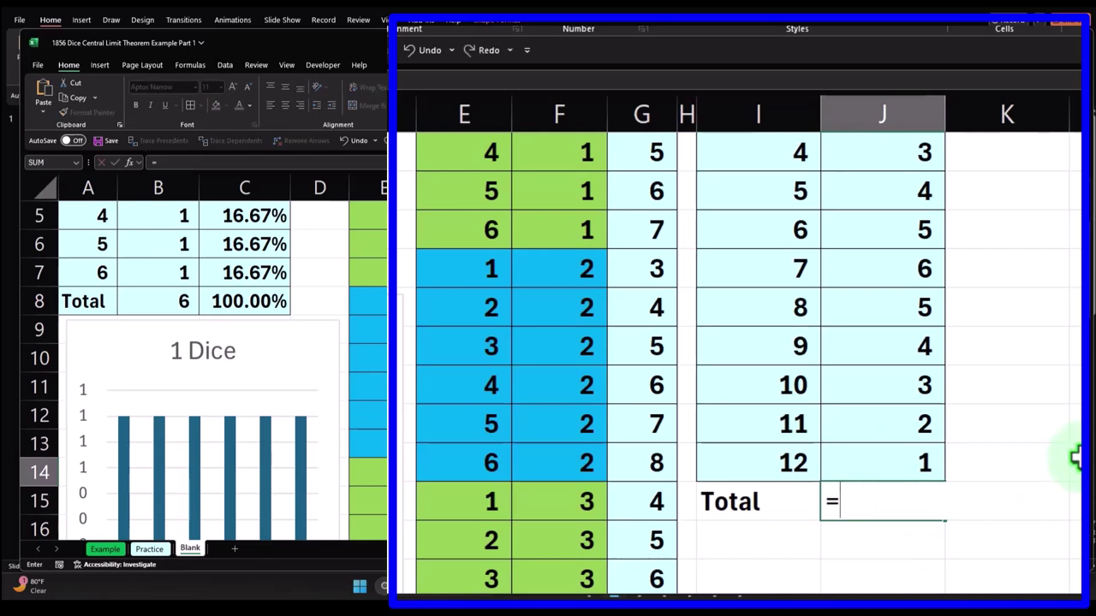
type("sum(")
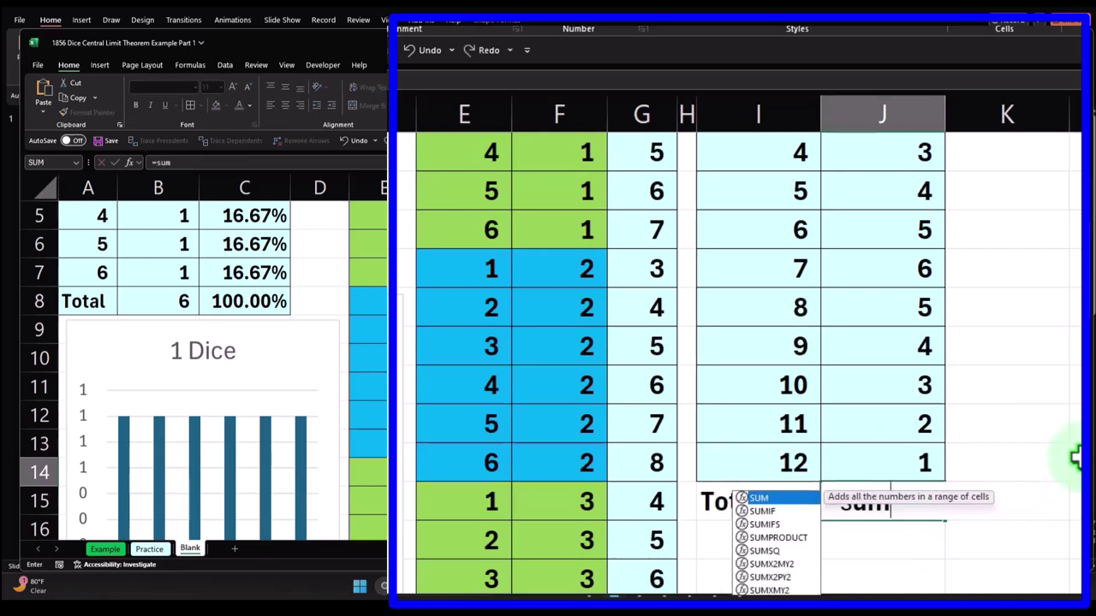
key("Up")
key("shift+Up")
key("shift+Up")
key("shift+Up")
key("shift+Up")
key("shift+Up")
key("shift+Up")
key("shift+Up")
key("shift+Up")
key("shift+Up")
key("shift+Up")
key("shift+Up")
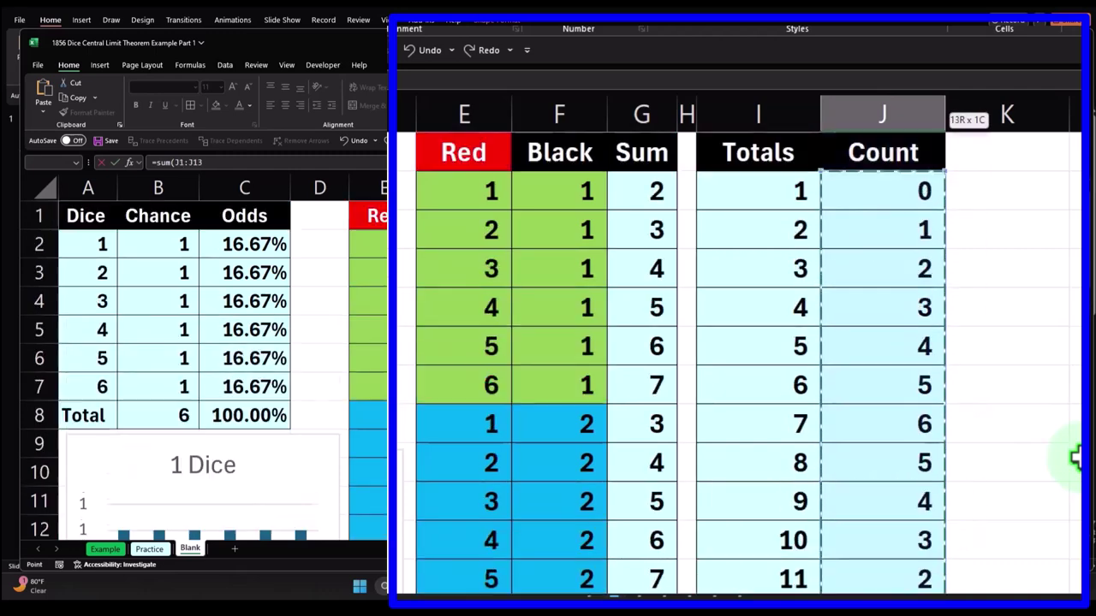
key("Return")
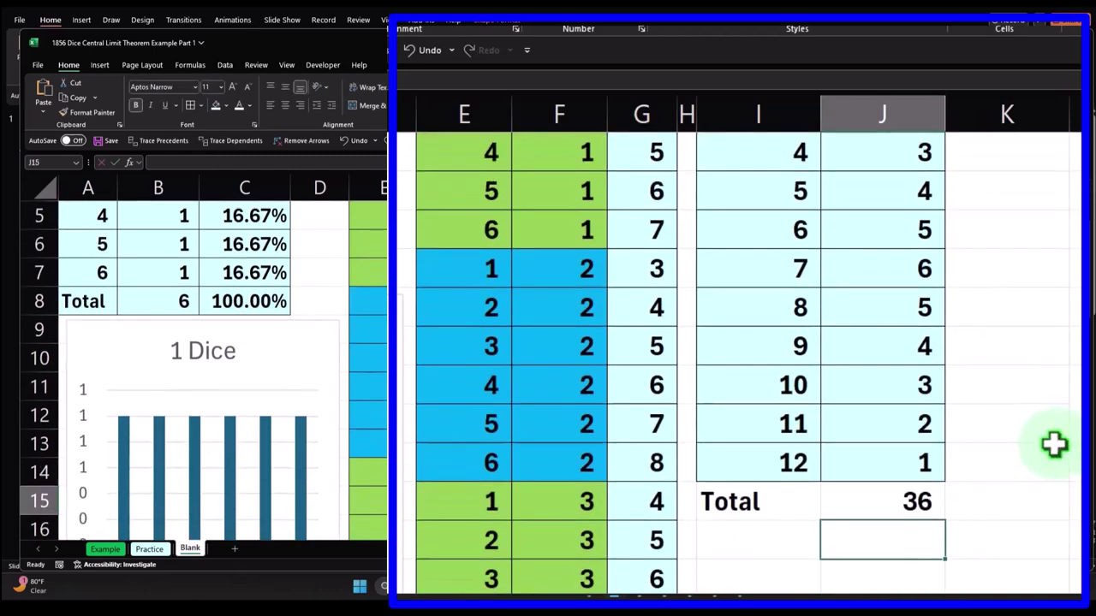
scroll(814, 386, "down", 13)
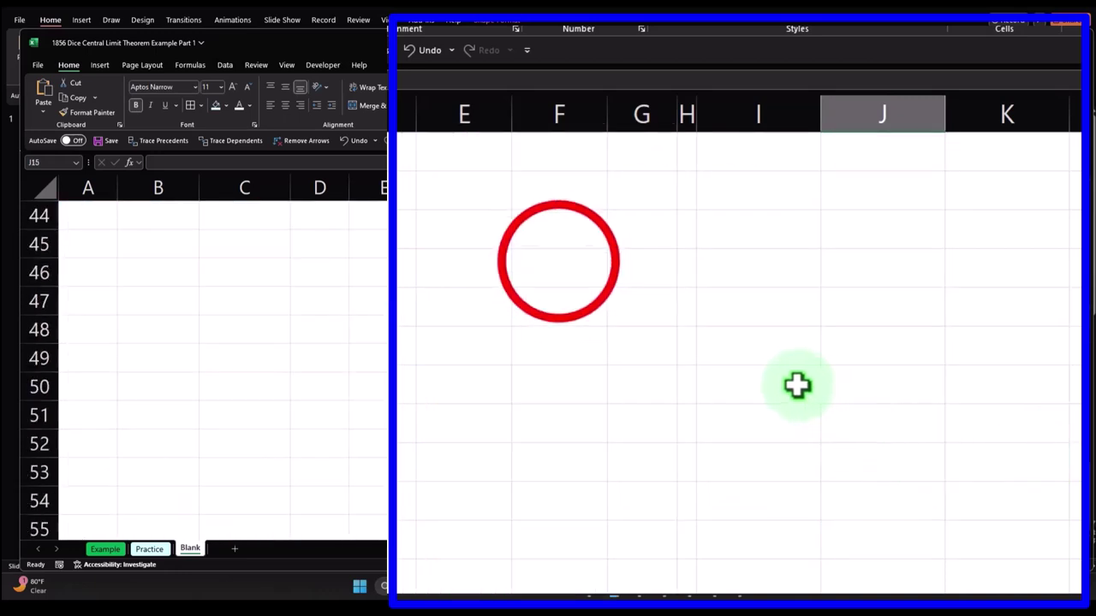
scroll(797, 384, "up", 3)
left_click(560, 286)
scroll(771, 402, "up", 11)
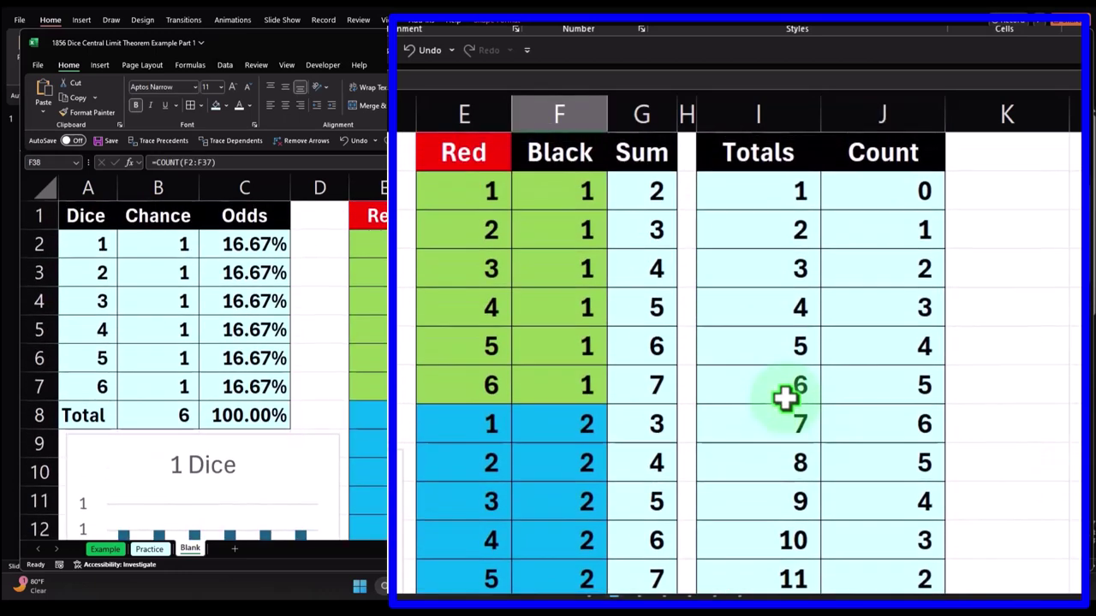
Enter the header "Odds" in K1 beside the Count header
left_click(983, 153)
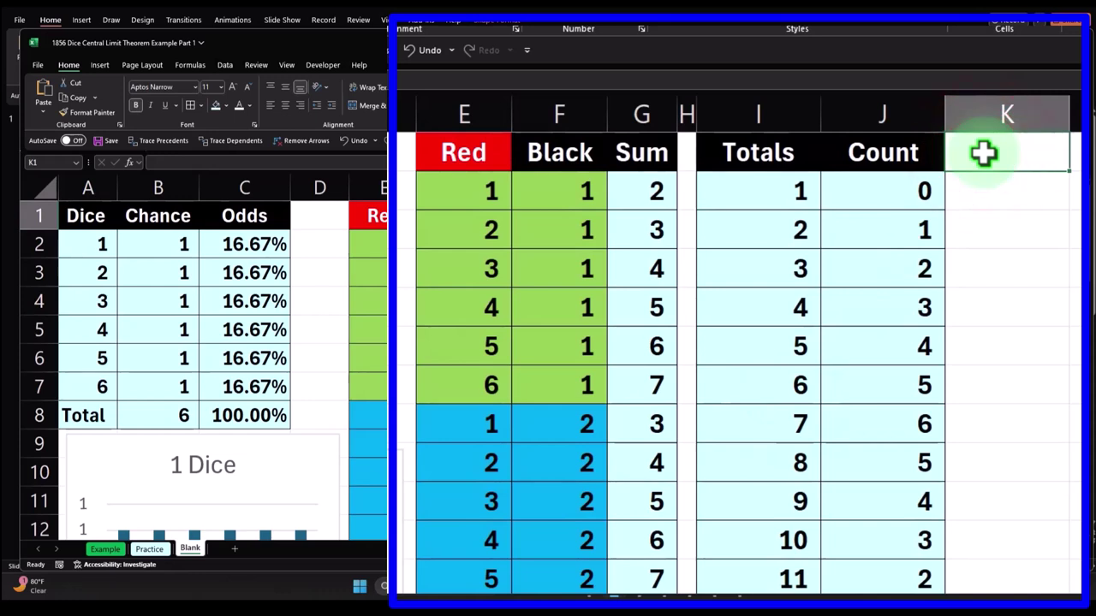
type("Odds")
key("Return")
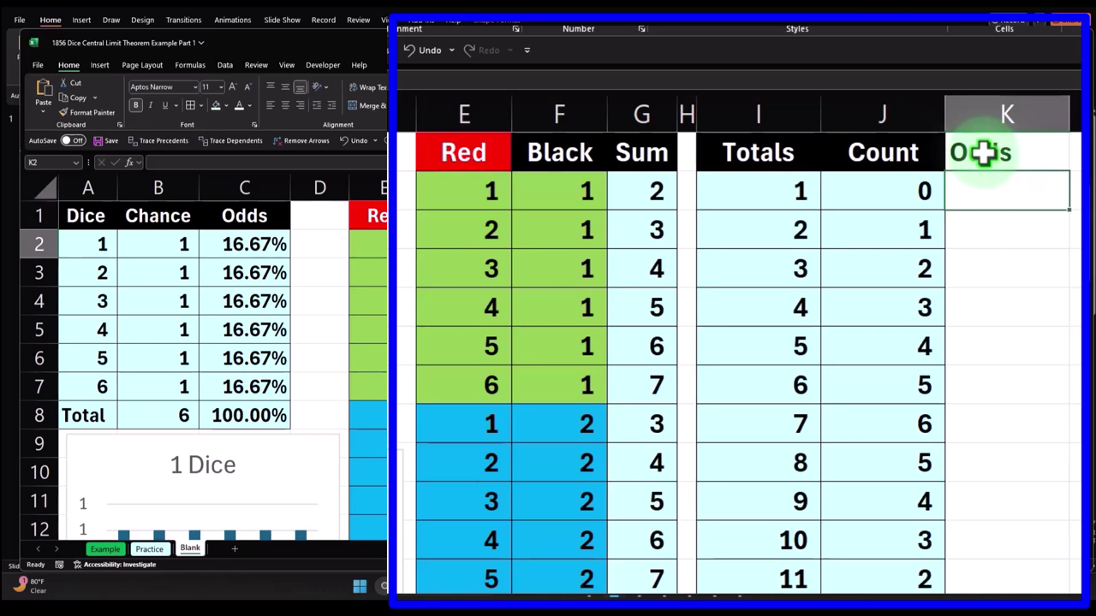
Examine the individual counts in column J against their total in J14
left_click(893, 197)
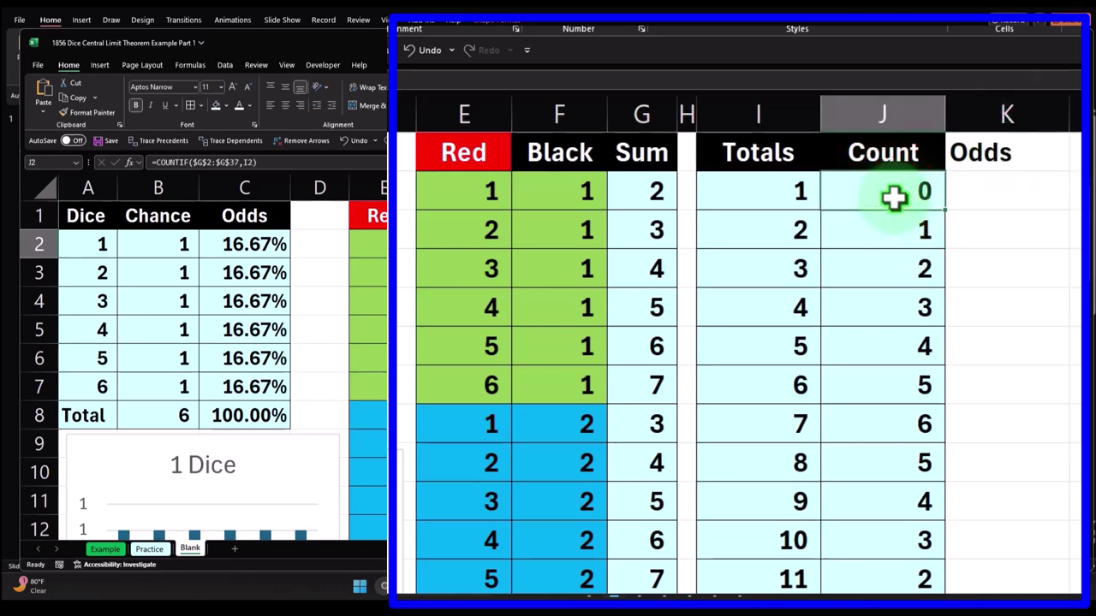
left_click(897, 226)
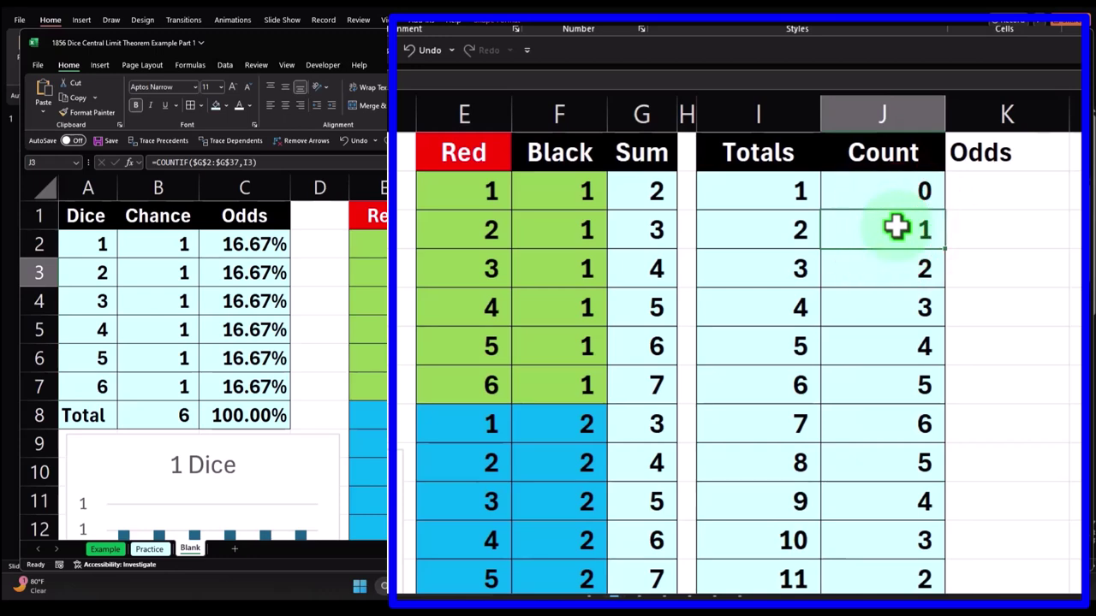
scroll(897, 226, "down", 3)
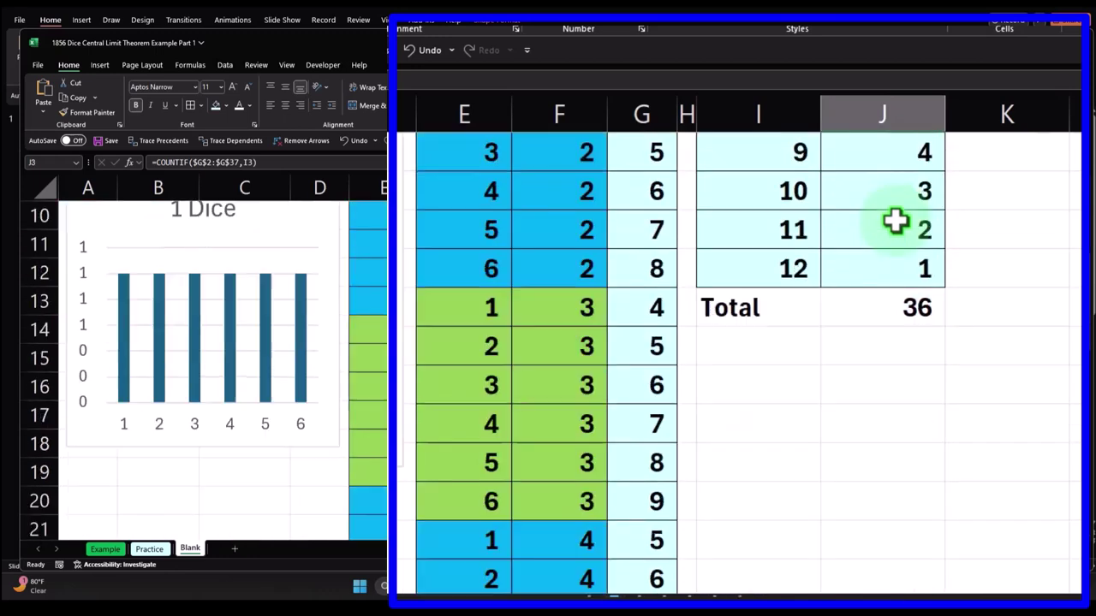
scroll(896, 315, "up", 3)
left_click(893, 303)
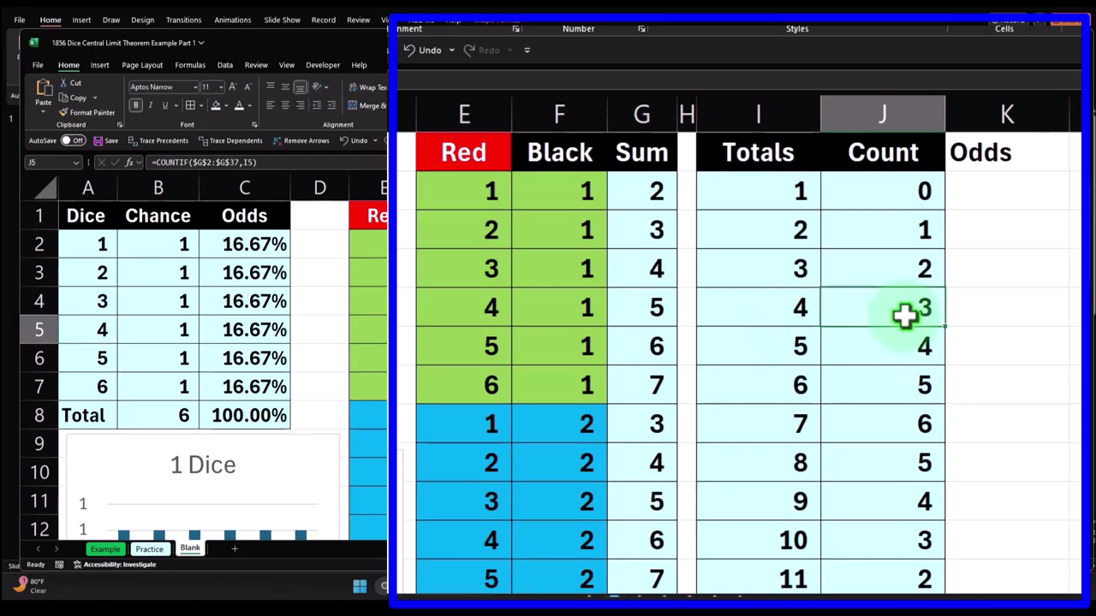
scroll(905, 316, "down", 3)
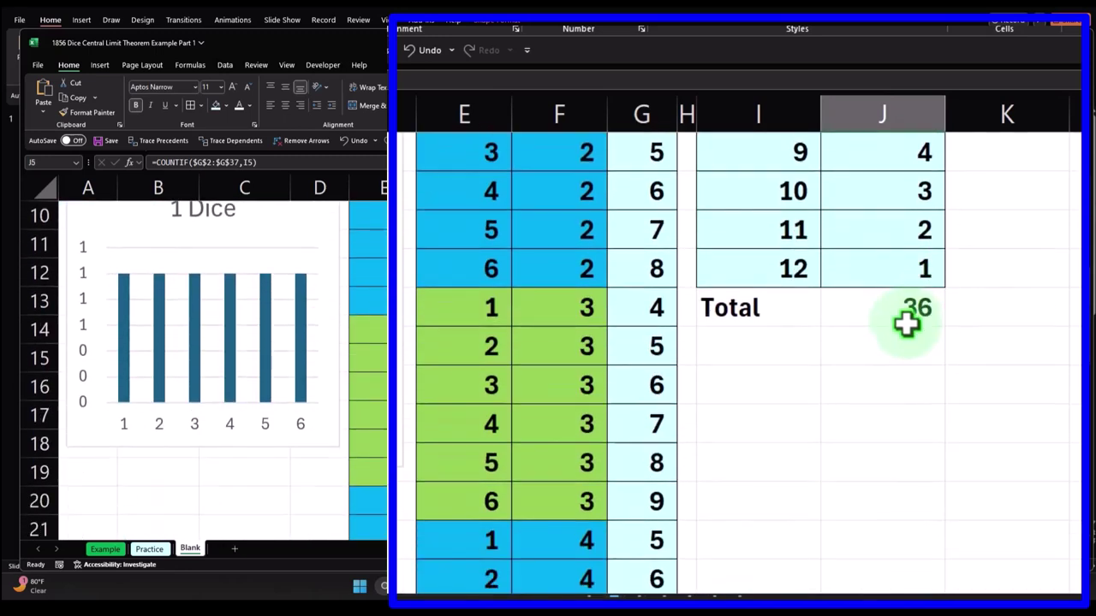
key("Right")
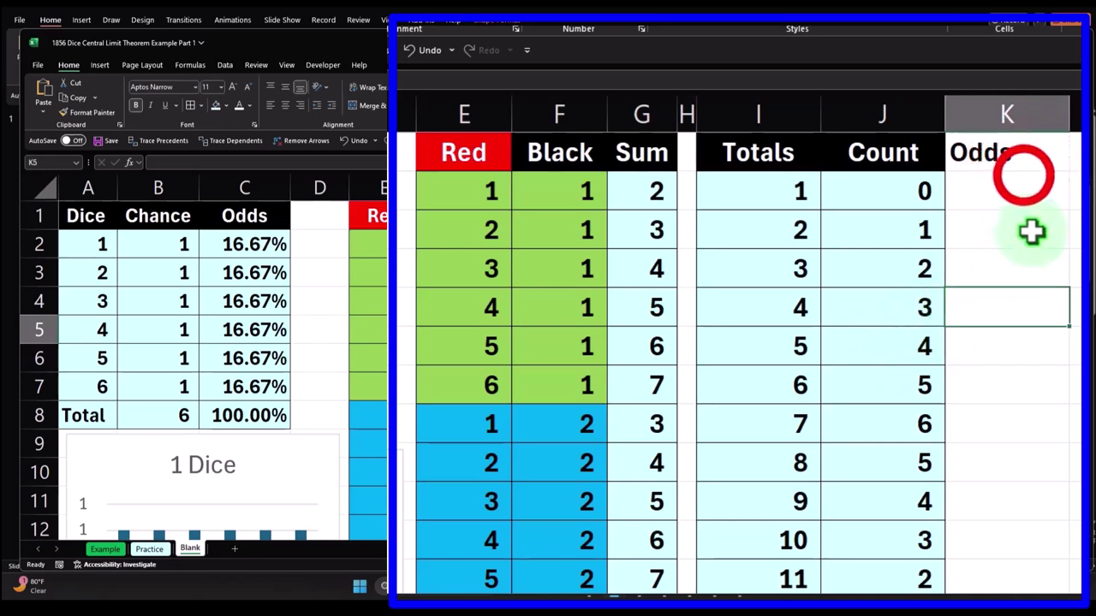
Enter =J2/$J$14 in K2, dividing the first count by an absolute reference to the total
left_click(1023, 173)
type("=")
key("Left")
type("/")
scroll(1042, 328, "down", 3)
left_click(917, 305)
scroll(923, 321, "up", 2)
scroll(929, 334, "up", 1)
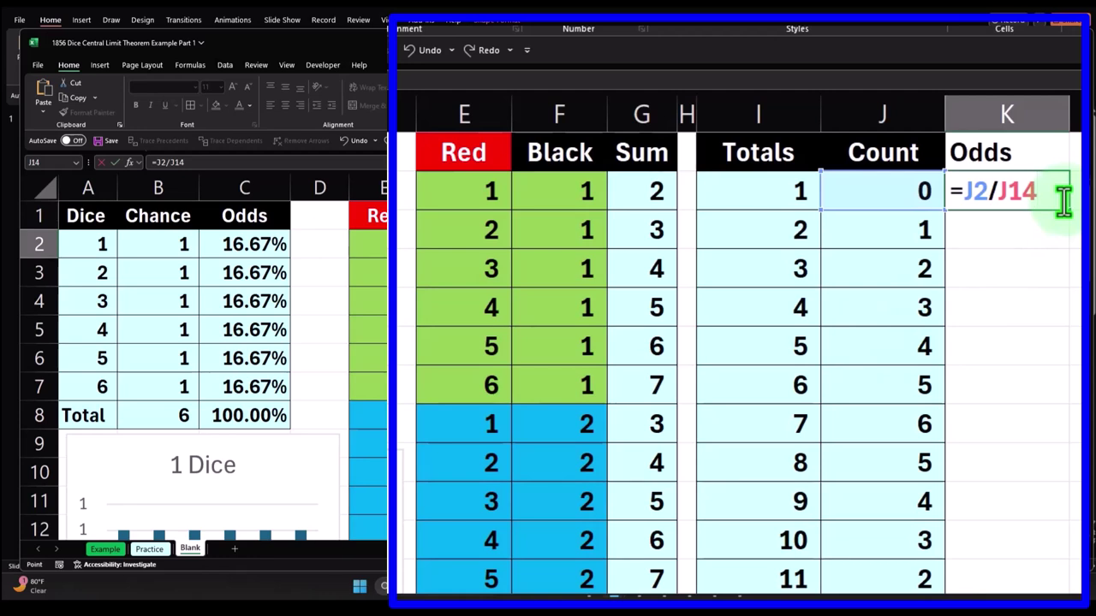
key("F4")
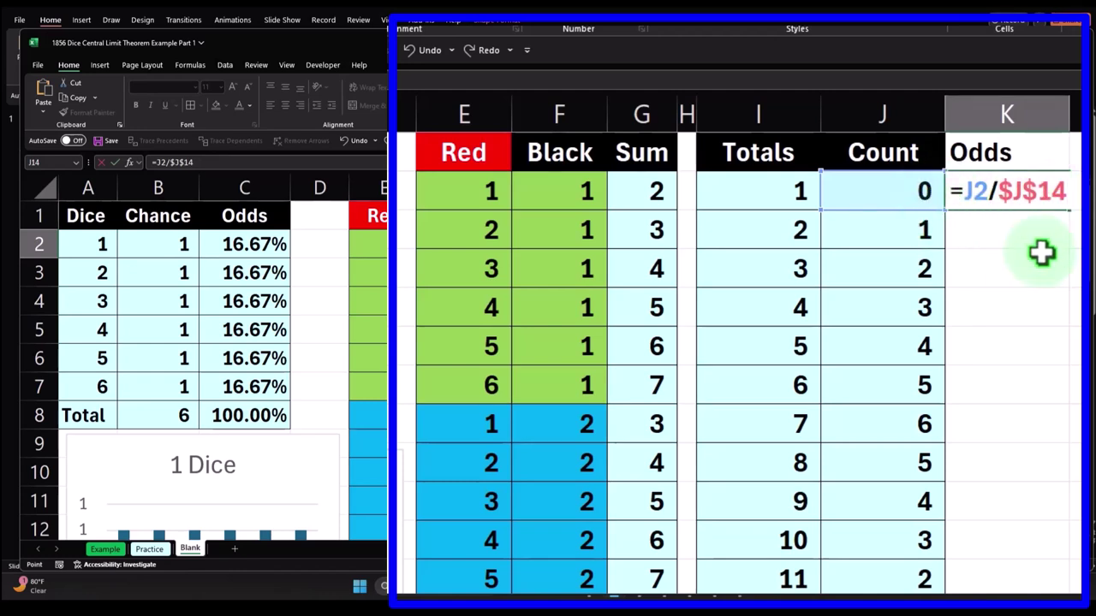
key("Return")
key("Up")
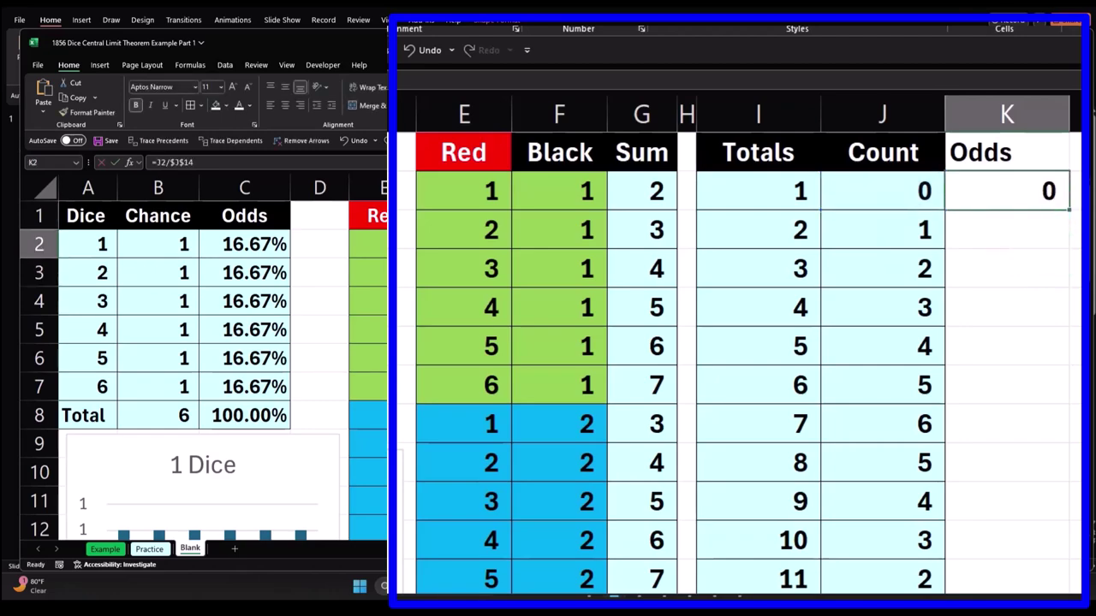
Format K2 as a percentage with two decimals and fill its formula down through K13
left_click(1052, 38)
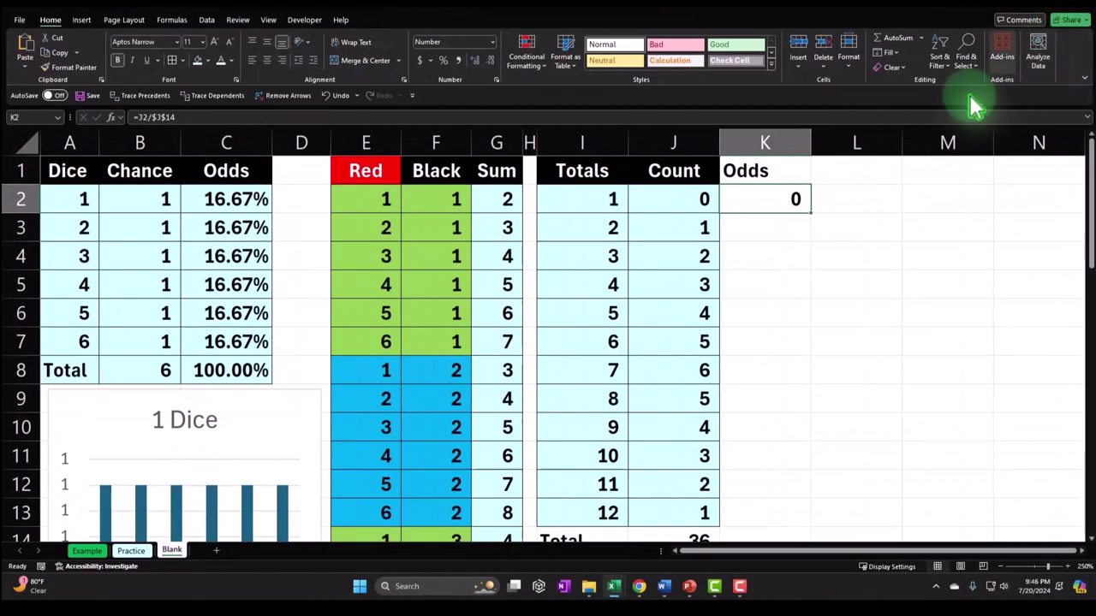
left_click(446, 61)
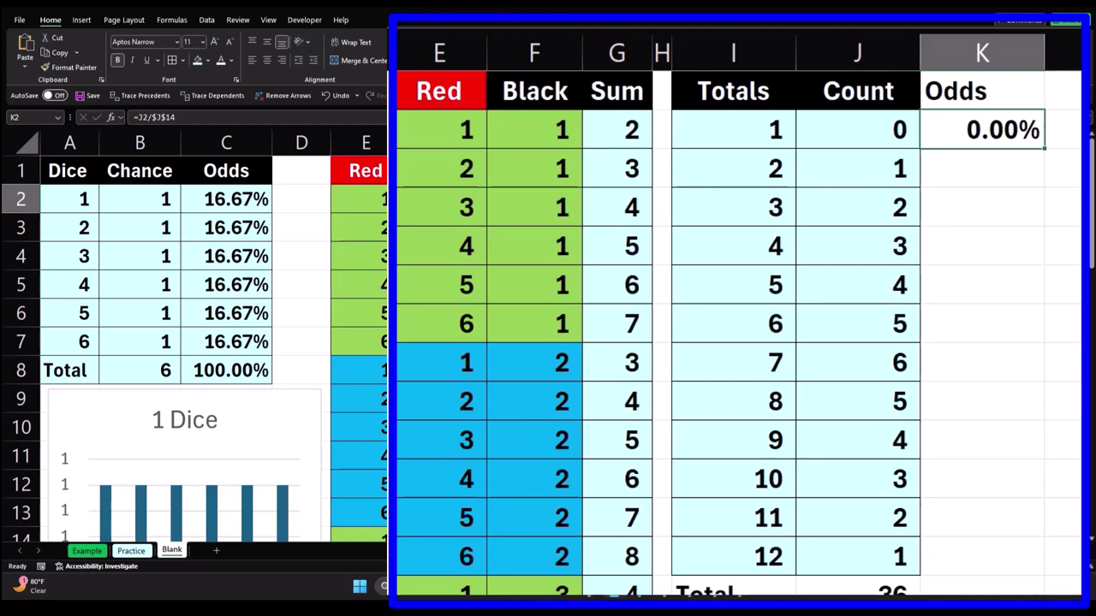
left_click(1045, 151)
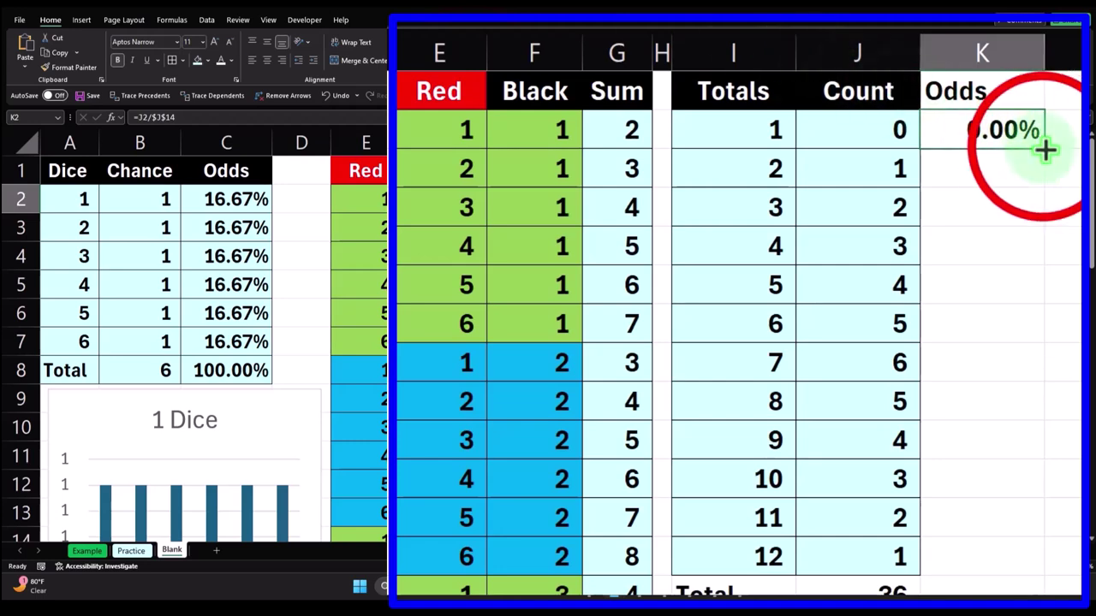
double_click(1045, 151)
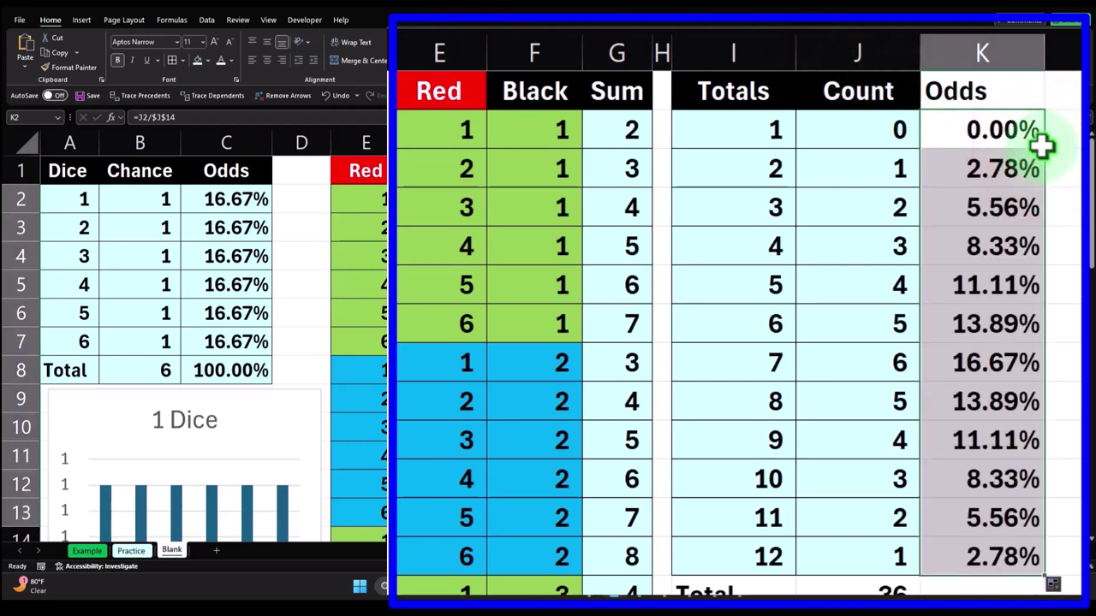
Enter =SUM(K2:K13) in K14 and format it as a percentage with two decimals
scroll(1041, 148, "down", 2)
left_click(985, 377)
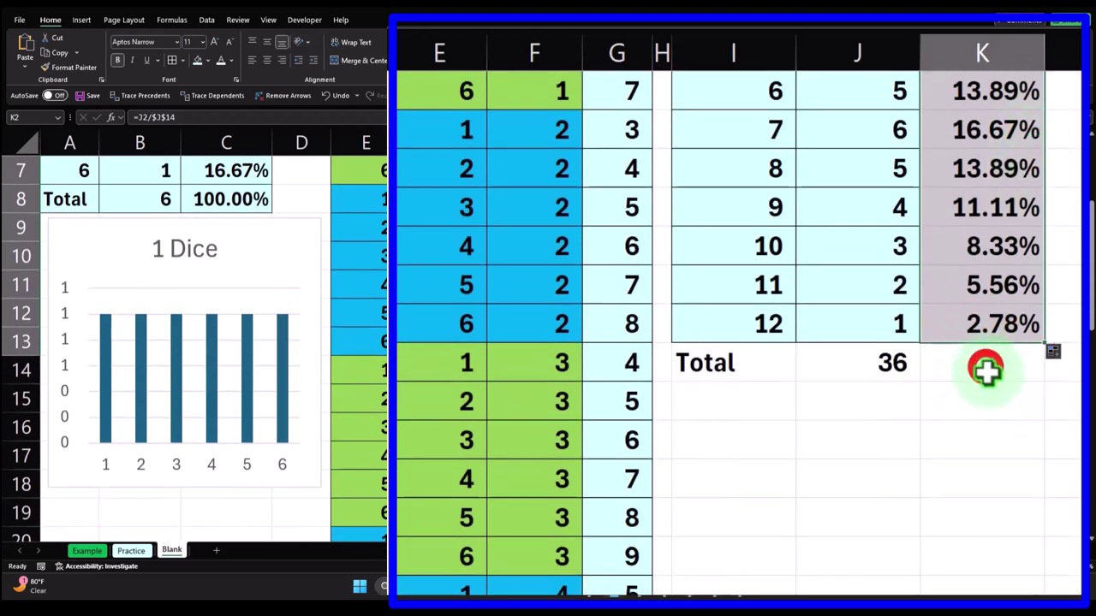
key("alt+equal")
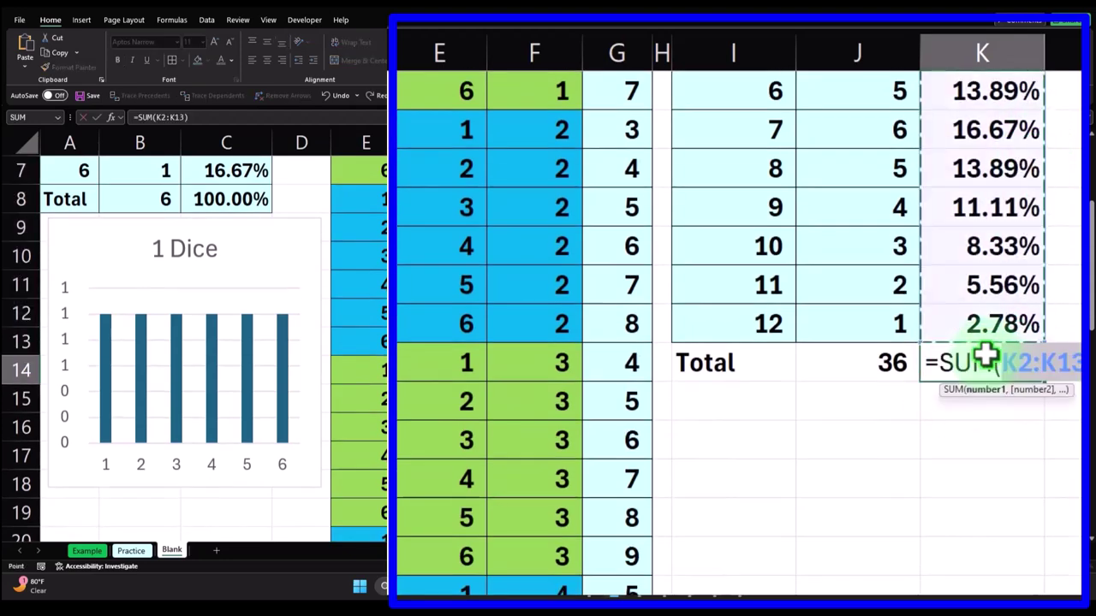
key("Return")
left_click(987, 355)
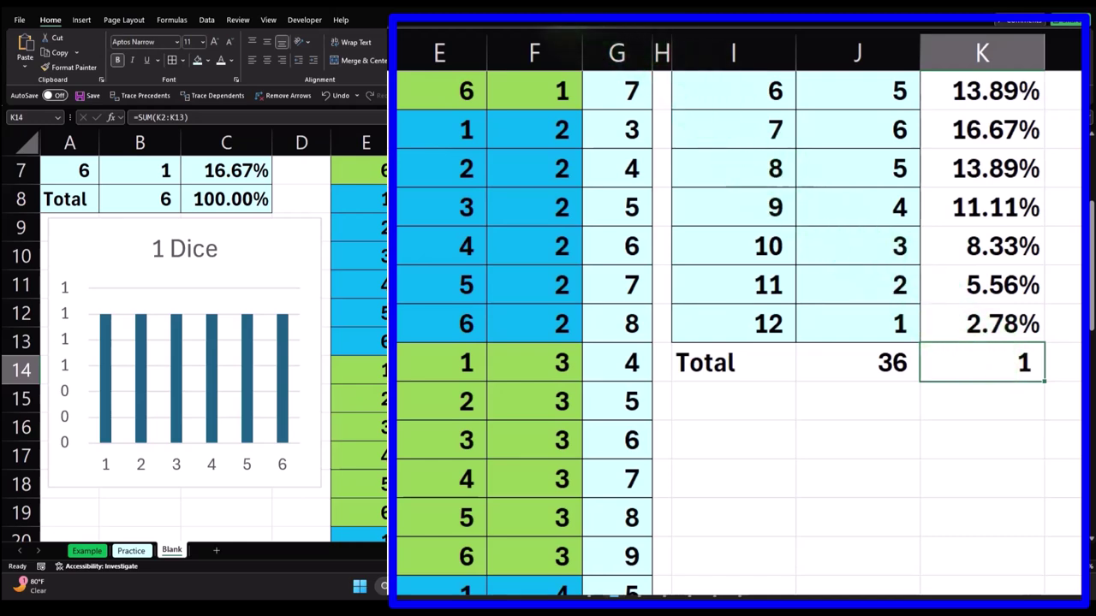
key("ctrl+shift+5")
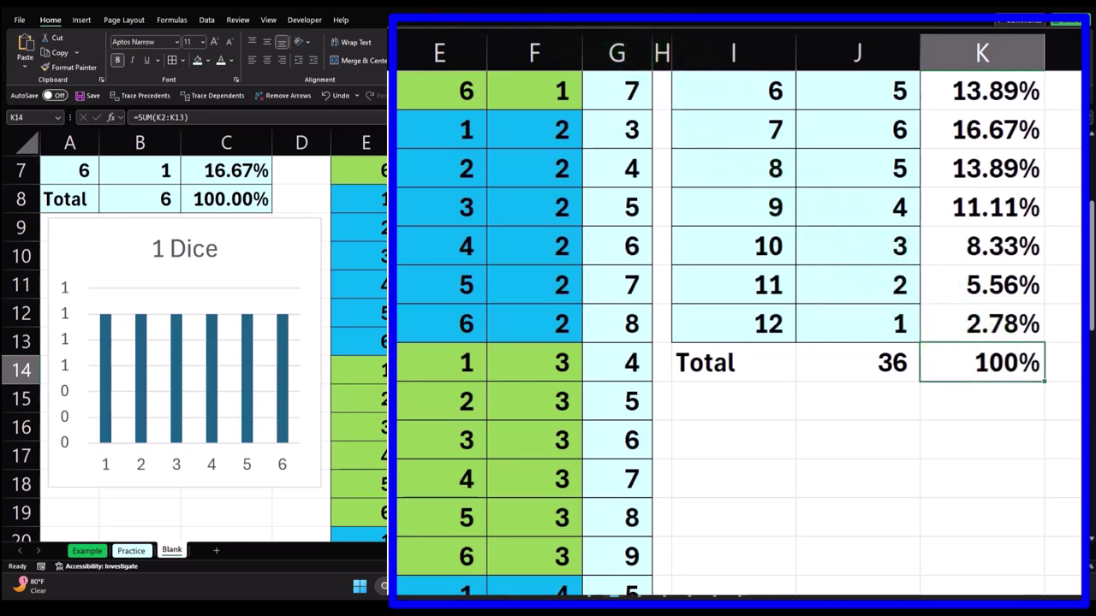
key("alt+h")
key("0")
key("alt+h")
key("0")
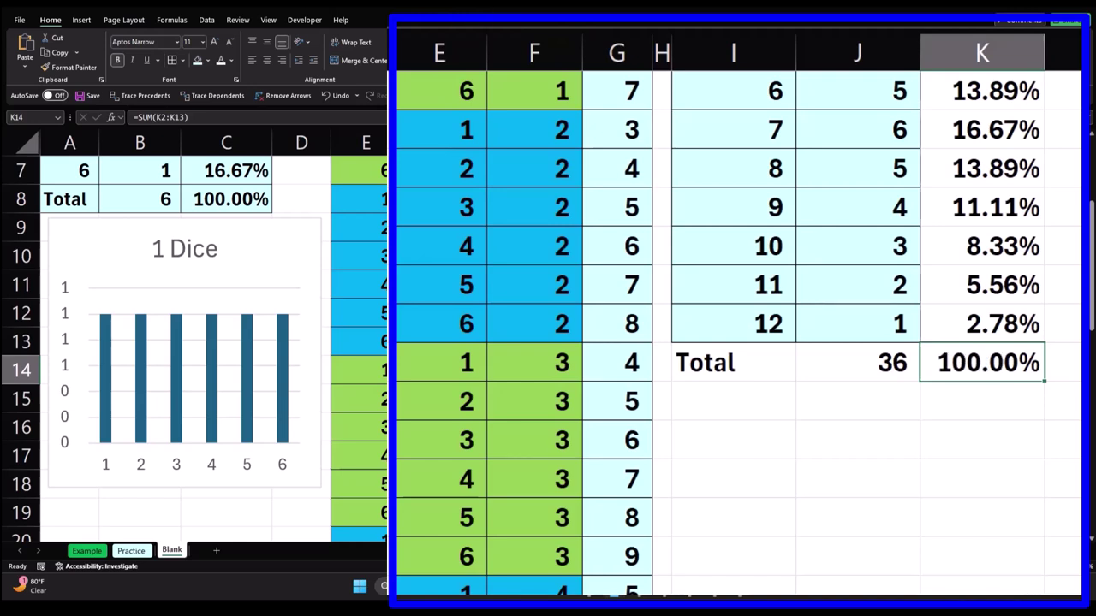
Apply borders and a light blue fill to the Total row in I14:K14 and the Odds values in K2:K13
left_click_drag(709, 363, 925, 362)
left_click(172, 60)
left_click(197, 60)
left_click_drag(996, 335, 979, 129)
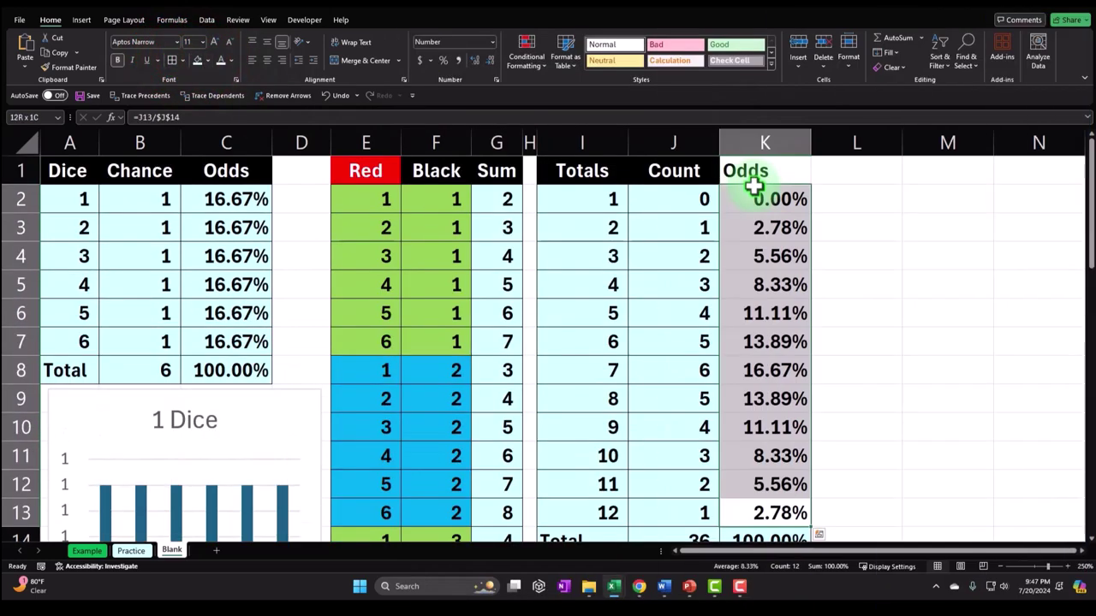
left_click(347, 116)
Copy the Count header's formatting from J1 to the Odds header in K1
left_click(715, 173)
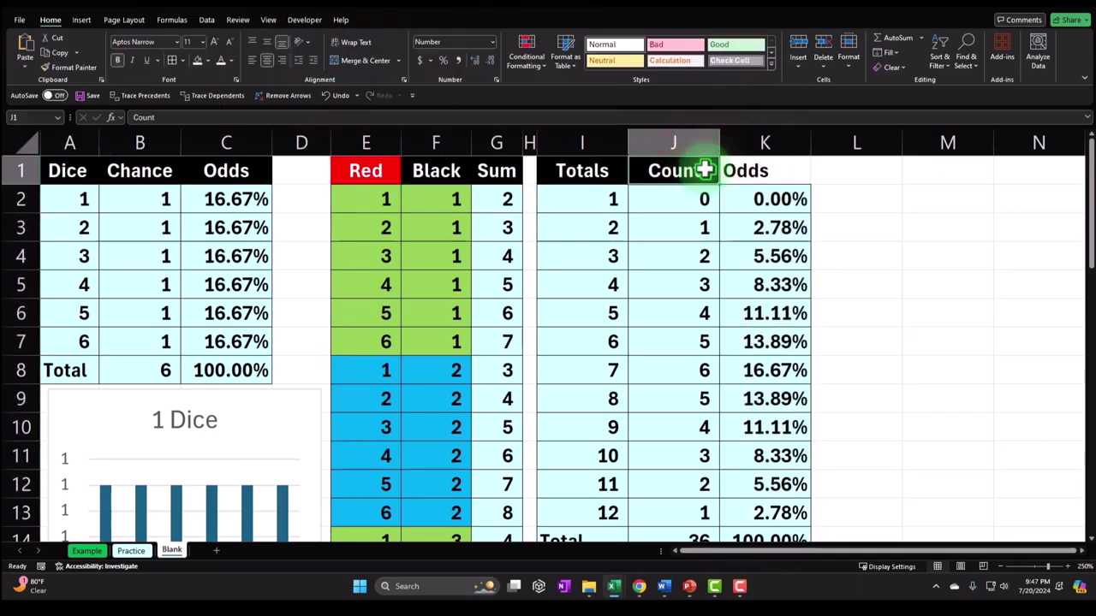
left_click(75, 66)
left_click(61, 70)
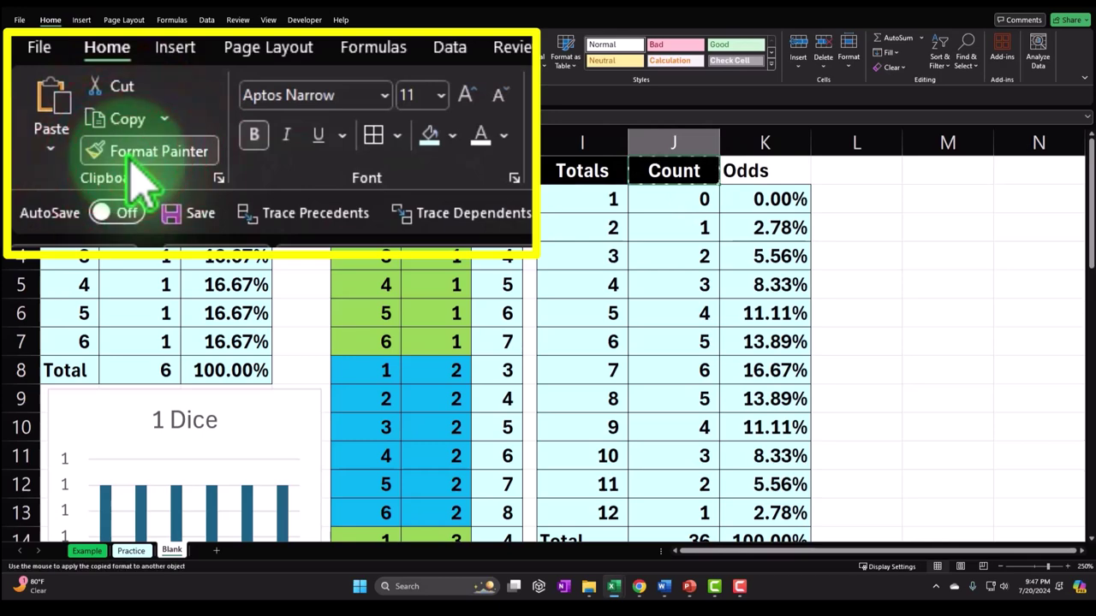
key("Right")
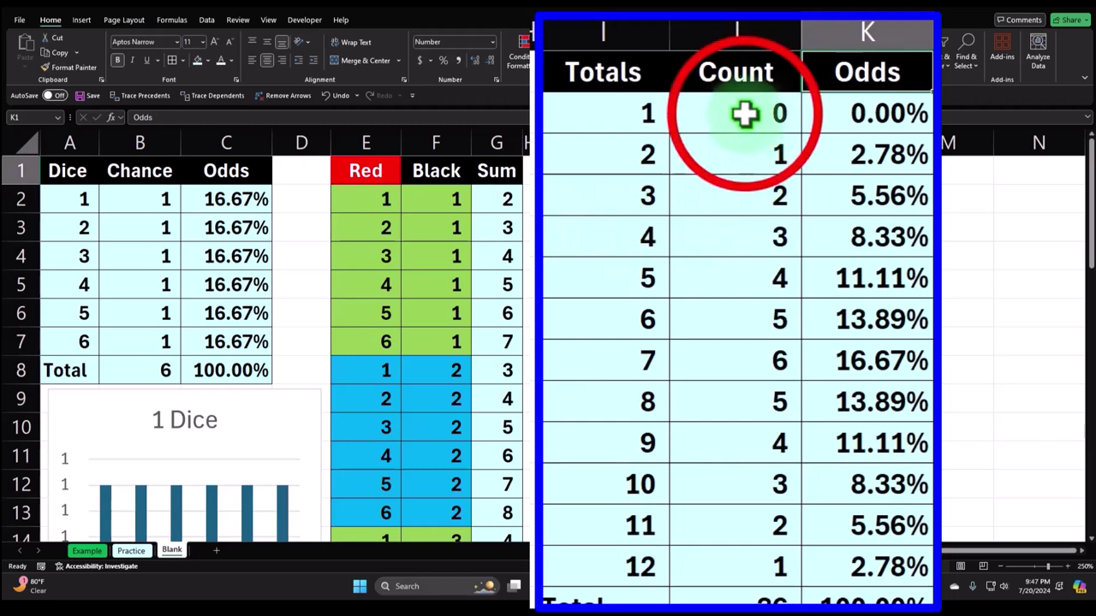
Insert a 2-D clustered column chart of the counts in J2:J13 and move it over the columns starting at I
left_click_drag(745, 114, 757, 495)
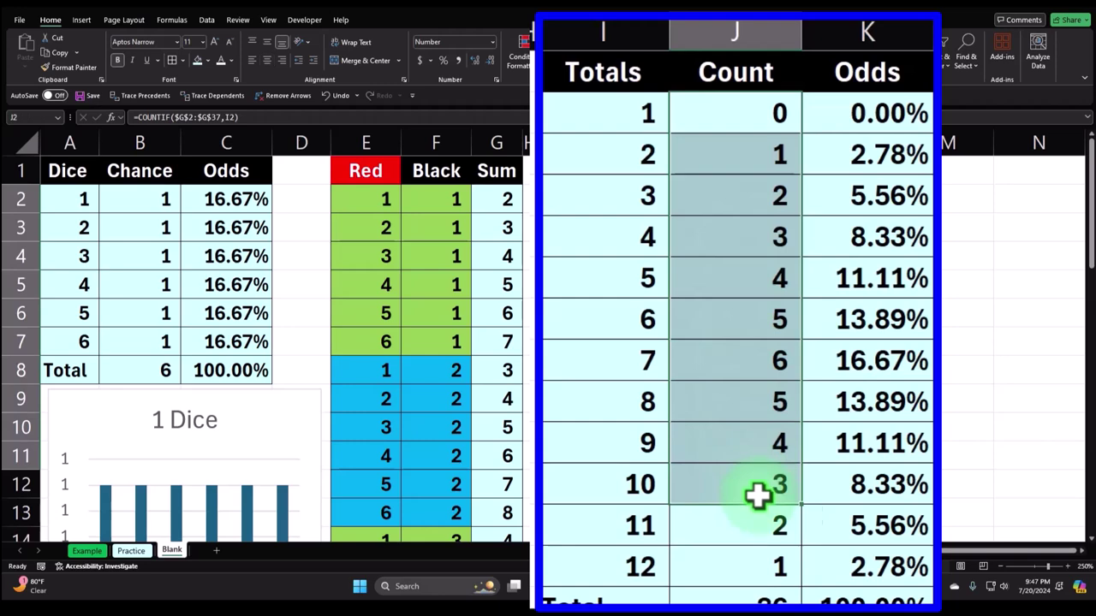
right_click(766, 109)
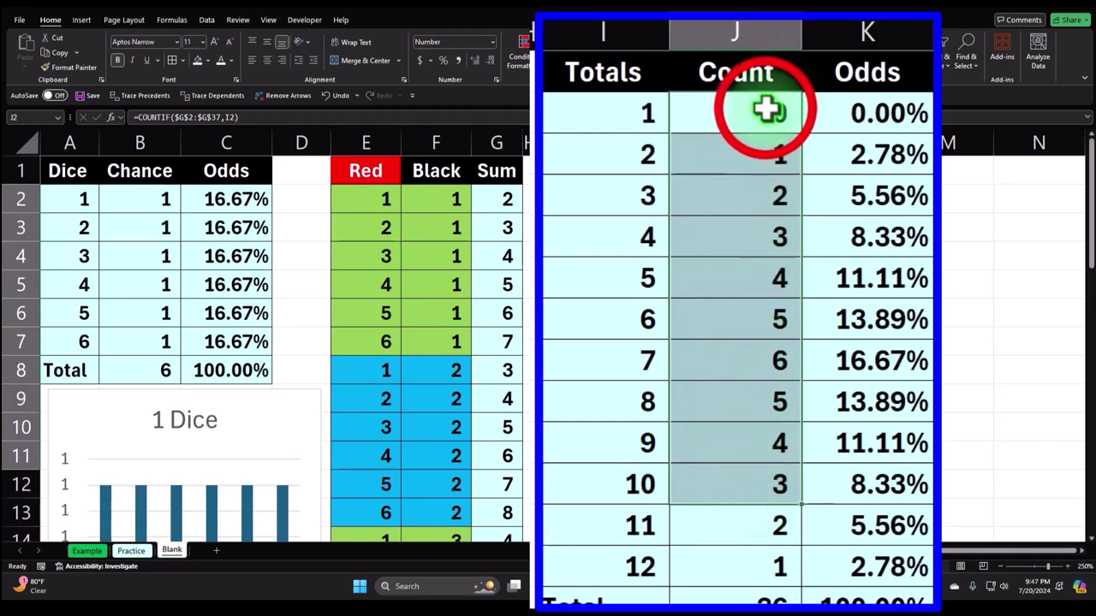
left_click_drag(766, 109, 764, 552)
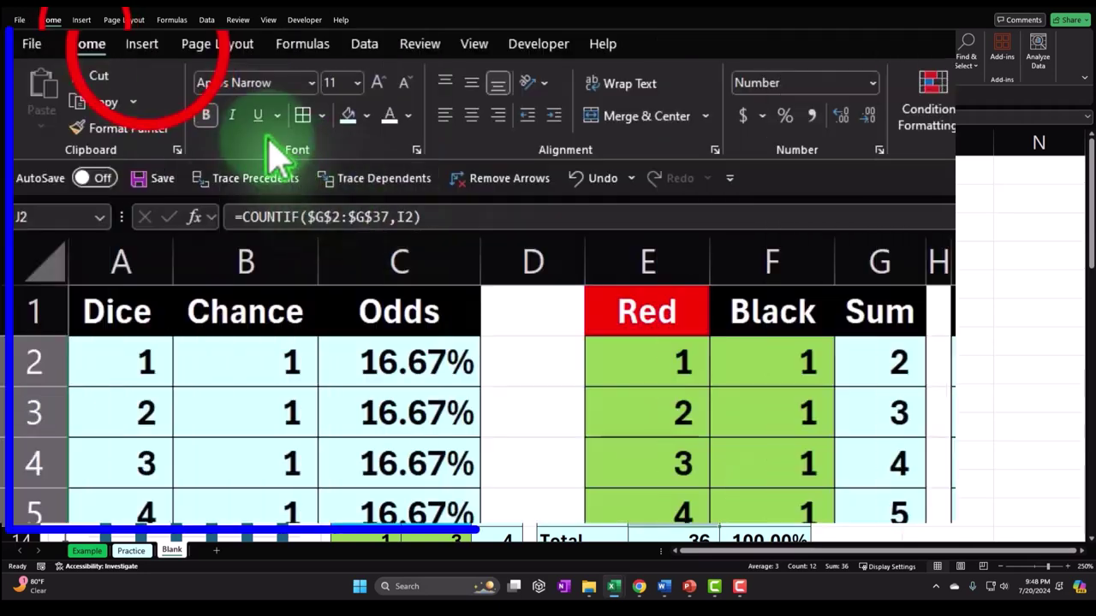
left_click(81, 19)
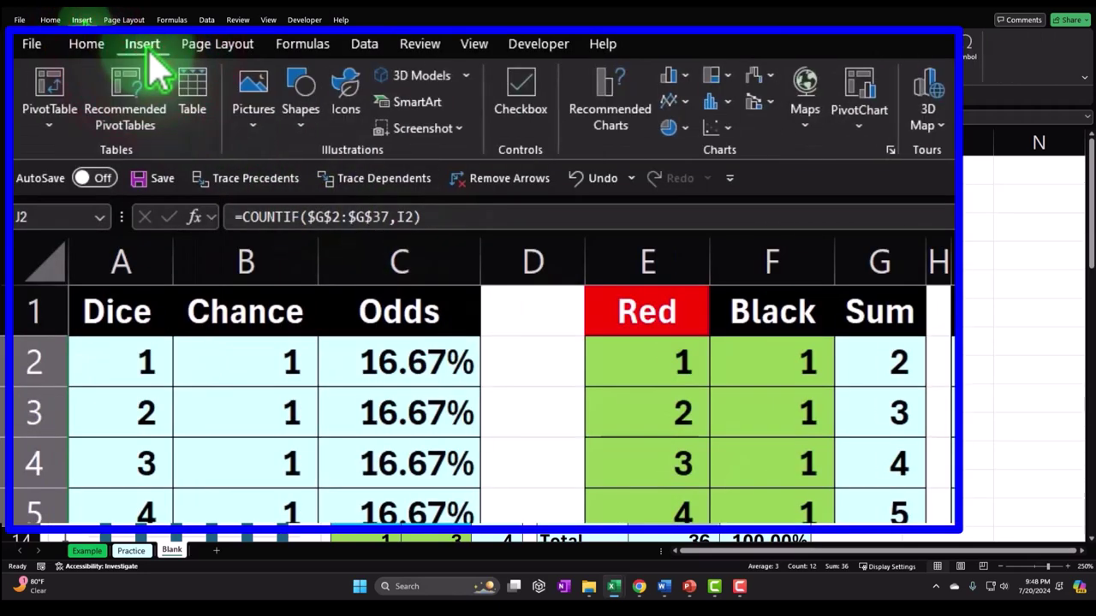
left_click(677, 79)
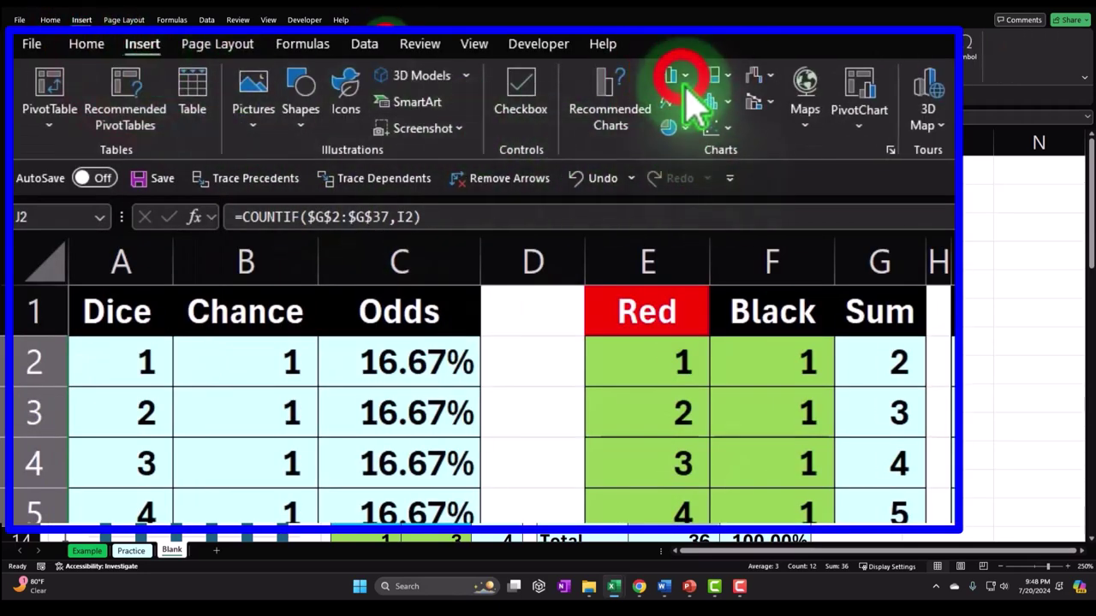
left_click(691, 153)
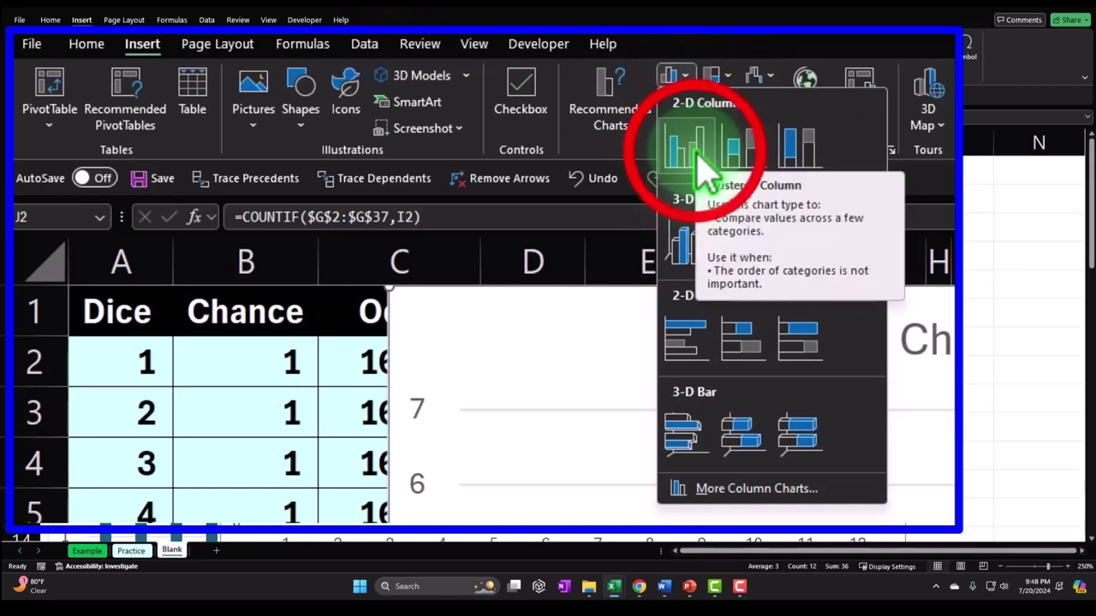
left_click_drag(299, 188, 668, 205)
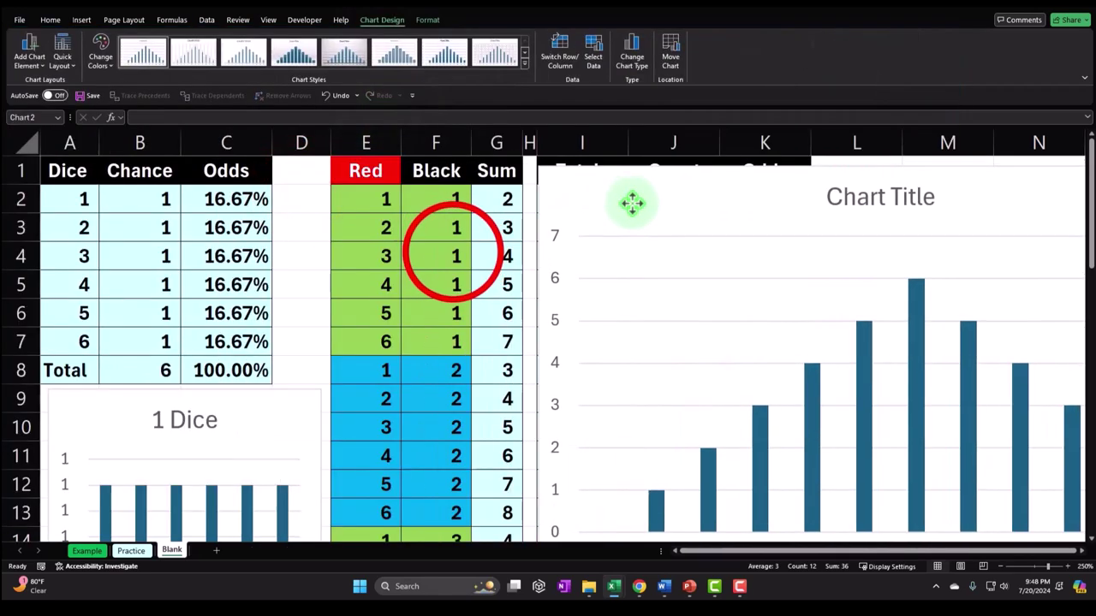
Move the two-dice column chart off the Totals table so it starts beside the Odds column, at column L
left_click(453, 252)
scroll(453, 252, "down", 3)
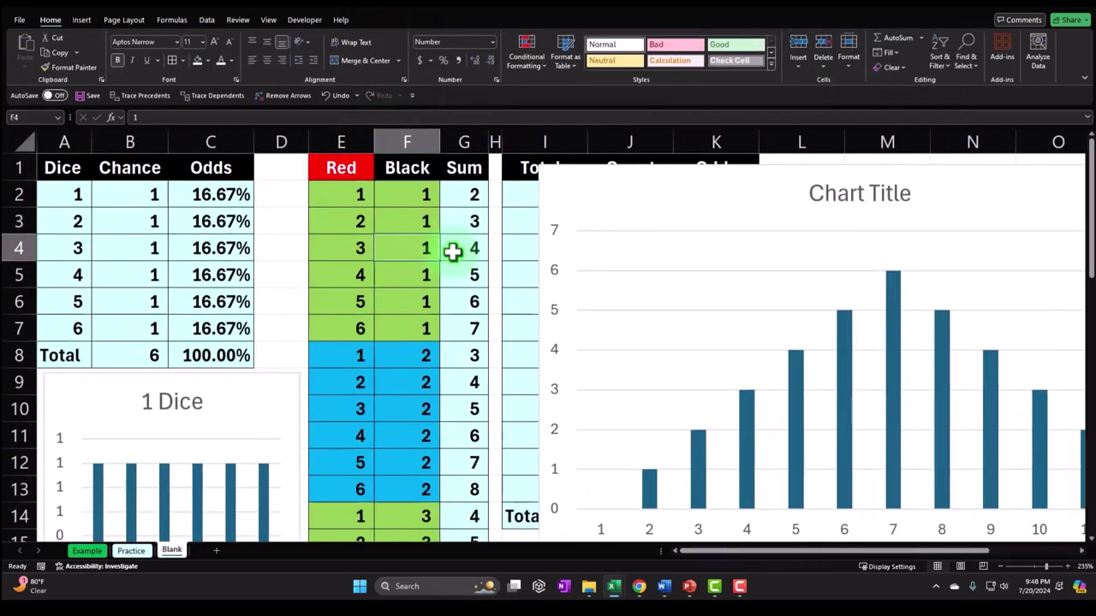
scroll(453, 252, "down", 1)
left_click(542, 183)
left_click_drag(541, 184, 739, 176)
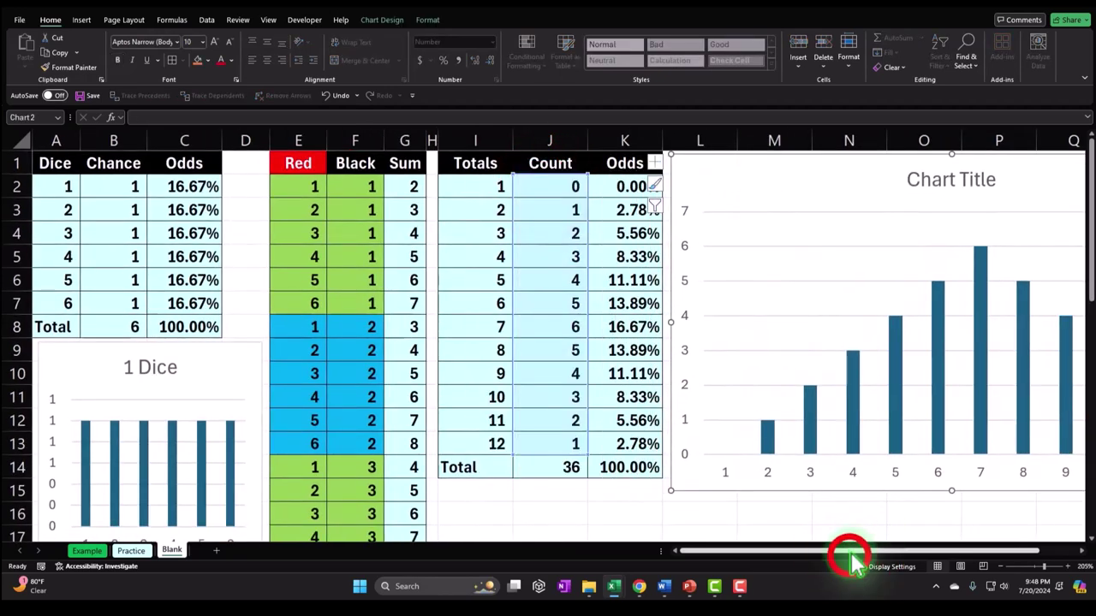
Title the two-dice column chart "2 Dice" and nudge it slightly to the right
scroll(819, 362, "right", 2)
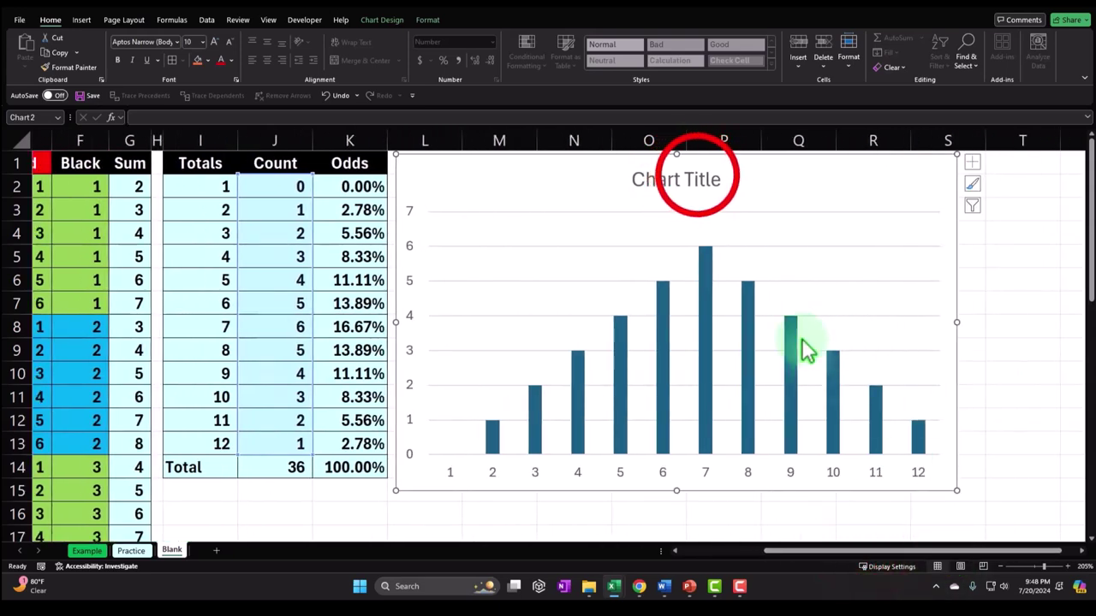
left_click(689, 182)
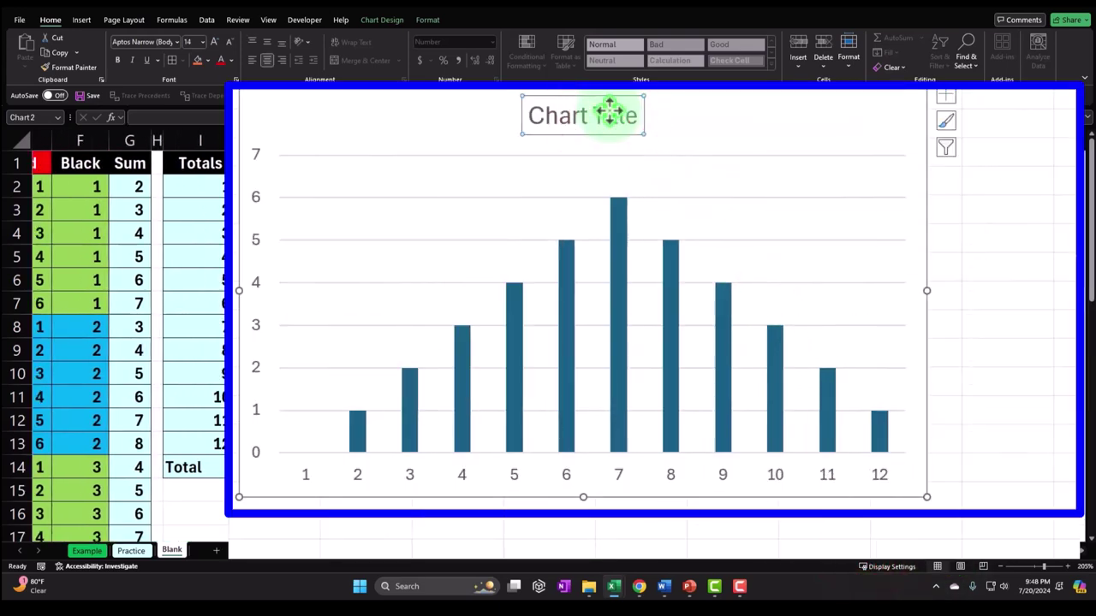
type("e")
left_click(760, 115)
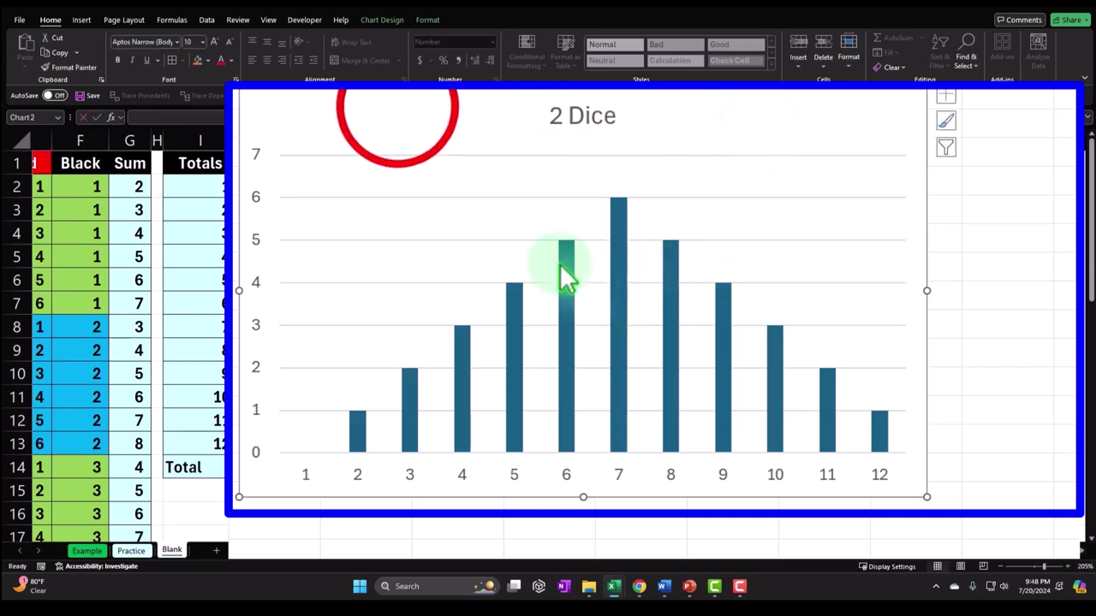
left_click_drag(397, 111, 403, 110)
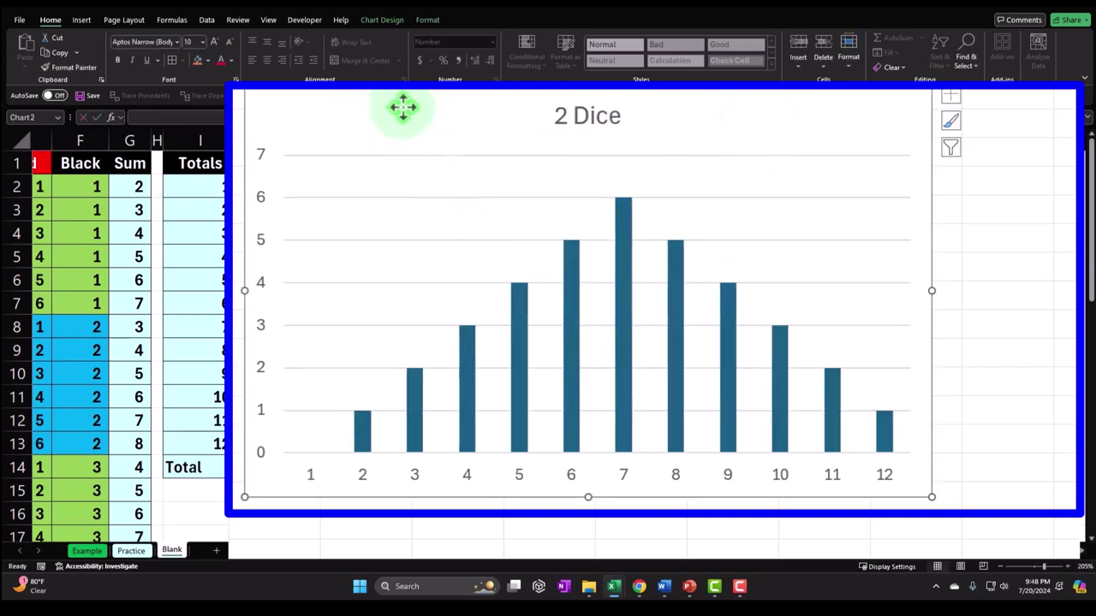
left_click(424, 539)
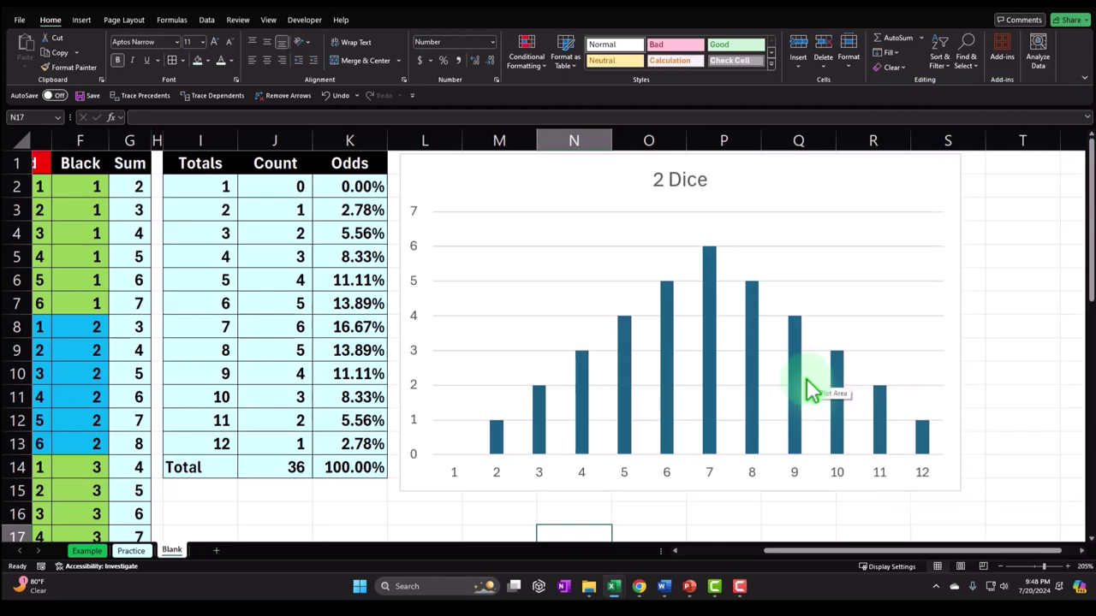
Add a second data series named "1 Dice" to the 2 Dice chart, using the Chance values in B2:B7
left_click_drag(827, 552, 714, 552)
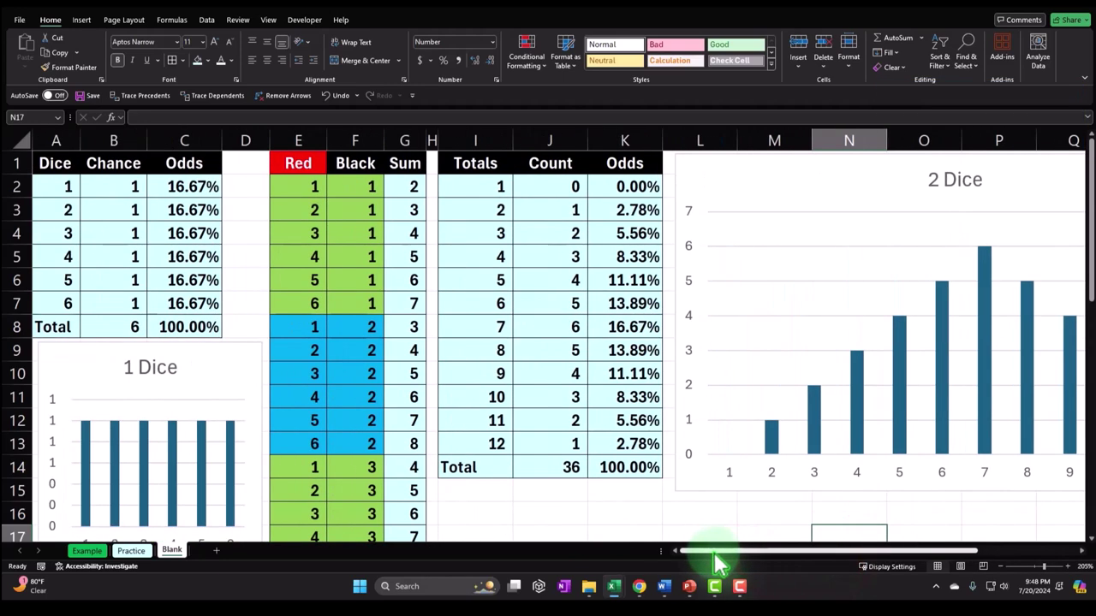
left_click(88, 371)
scroll(88, 371, "down", 1)
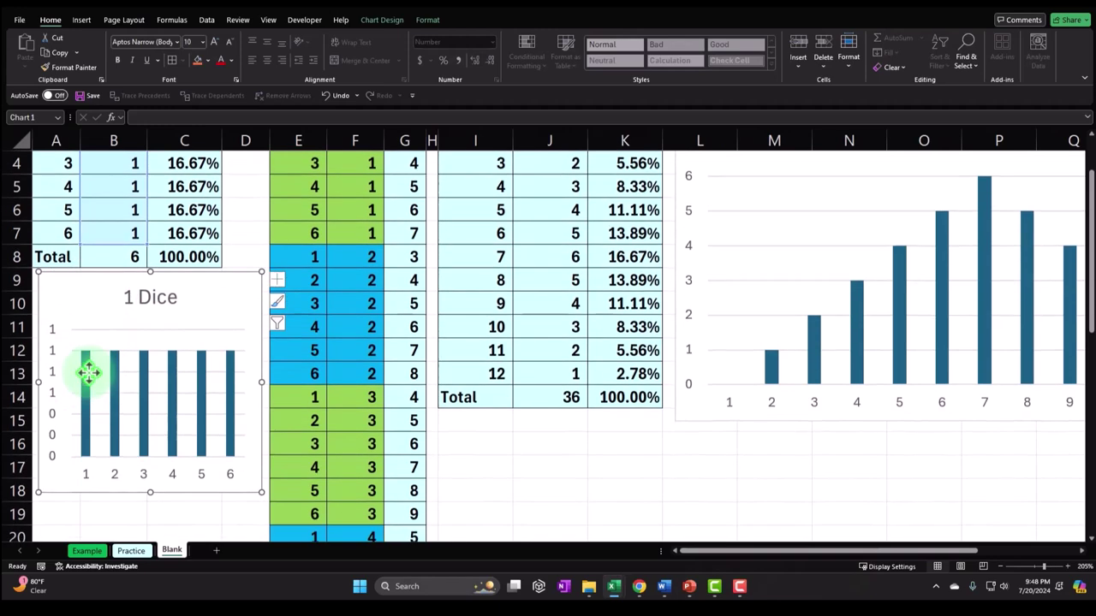
scroll(94, 385, "up", 1)
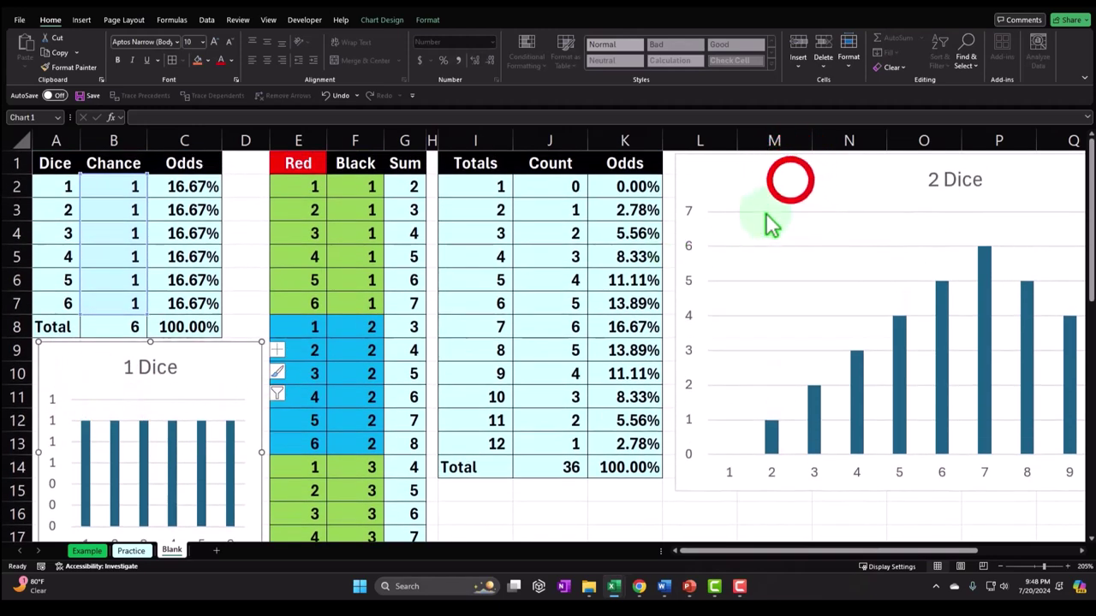
left_click(790, 179)
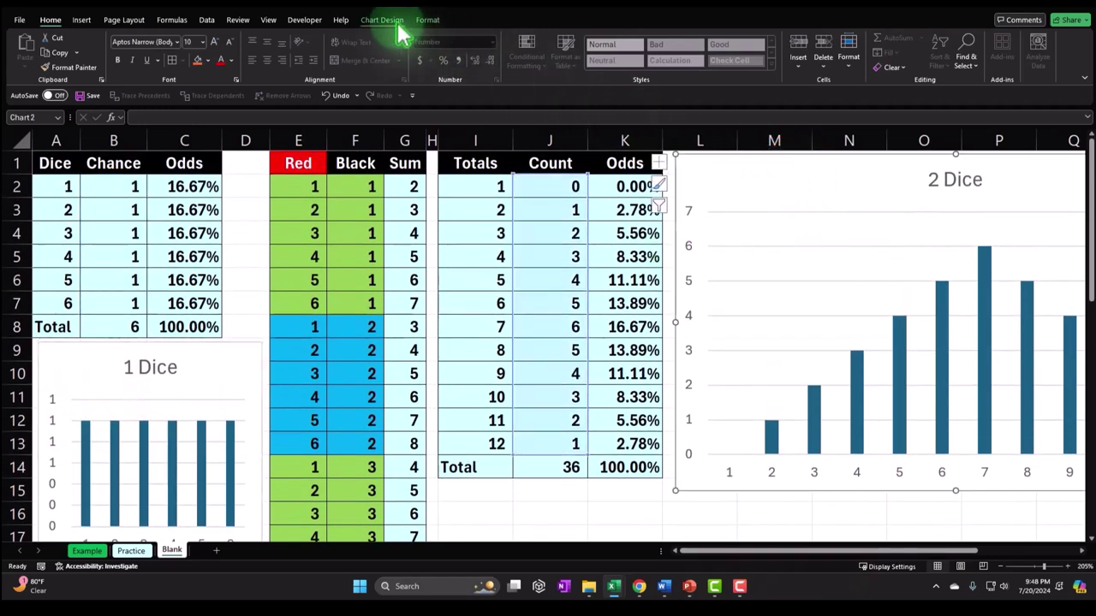
left_click(370, 21)
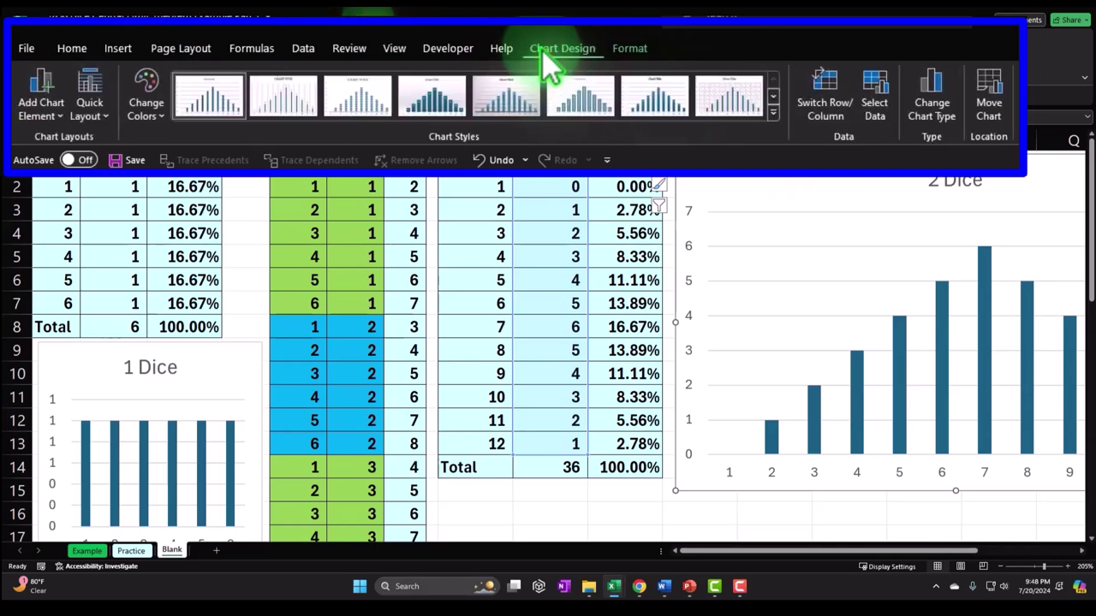
left_click(597, 64)
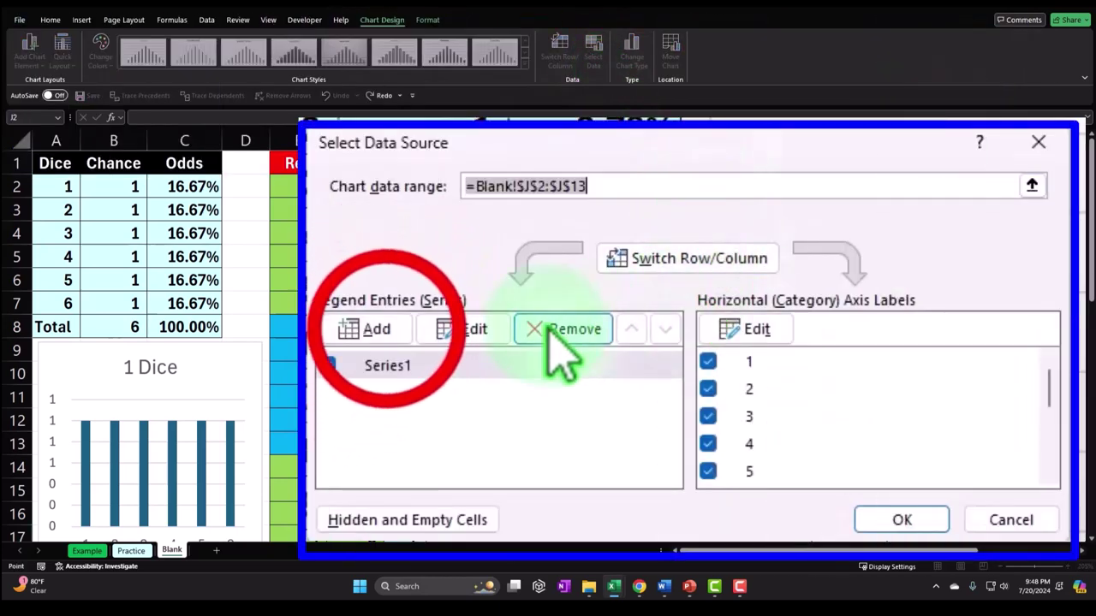
left_click(526, 297)
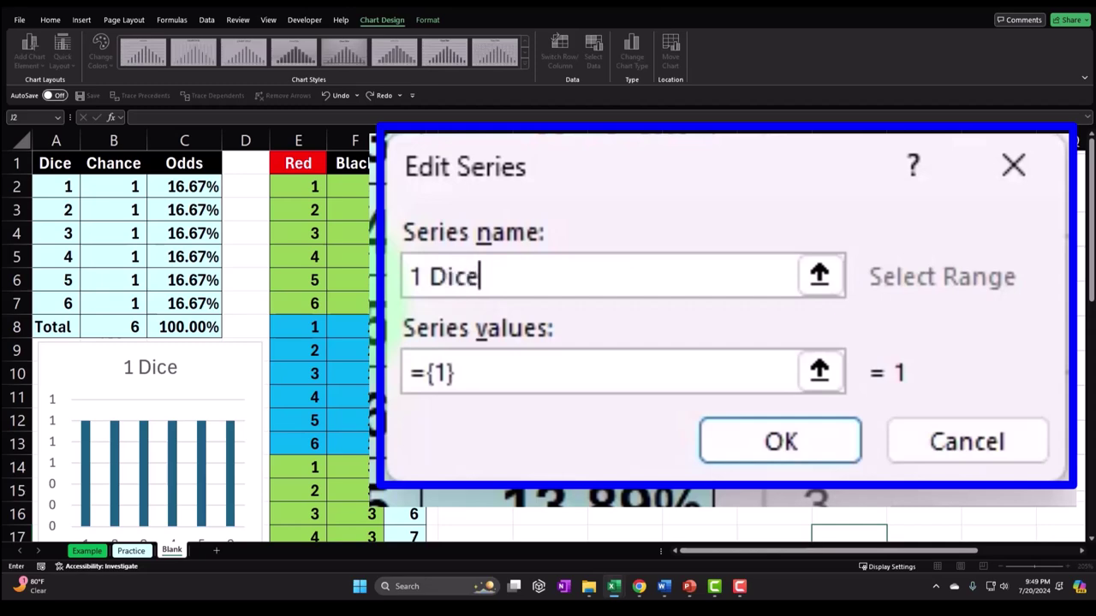
left_click(616, 374)
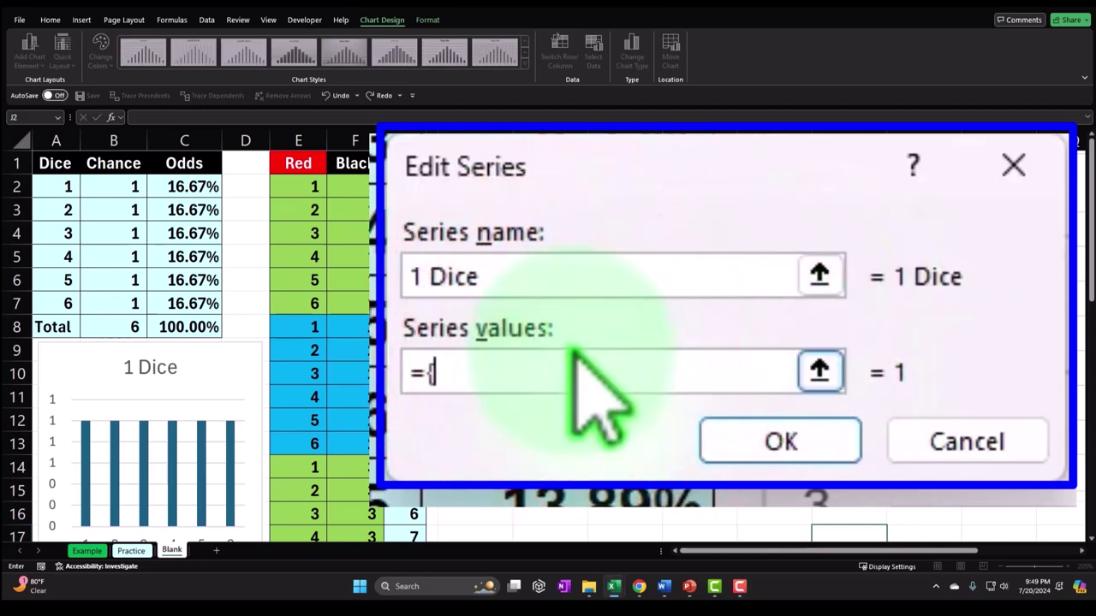
left_click_drag(108, 185, 125, 298)
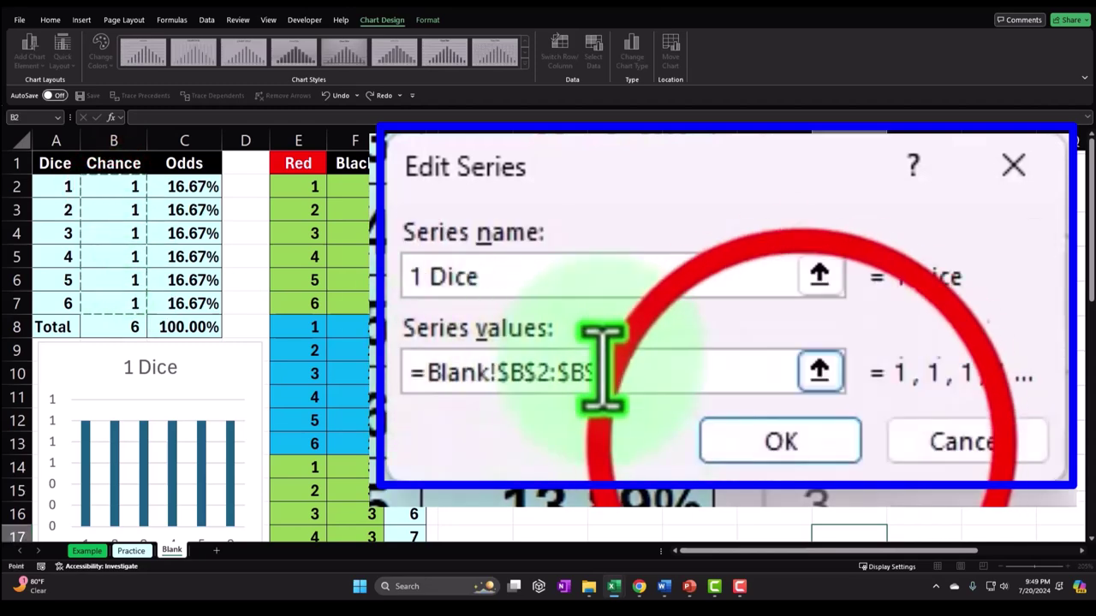
left_click(692, 331)
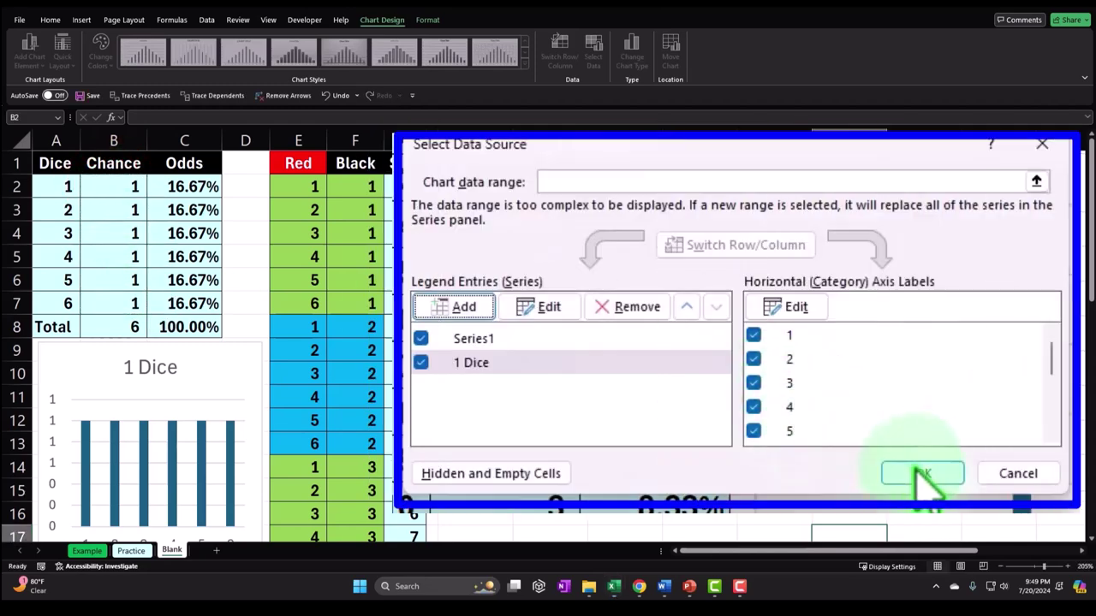
left_click(922, 476)
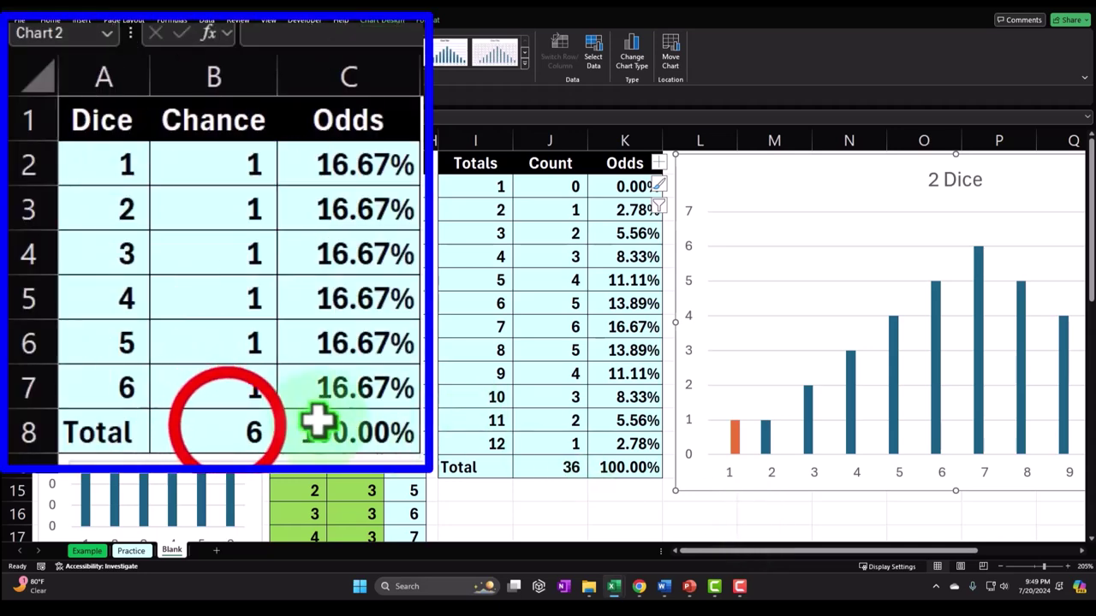
Compare the one-die Chance total in B8 with the two-dice Count total in J14
left_click(128, 328)
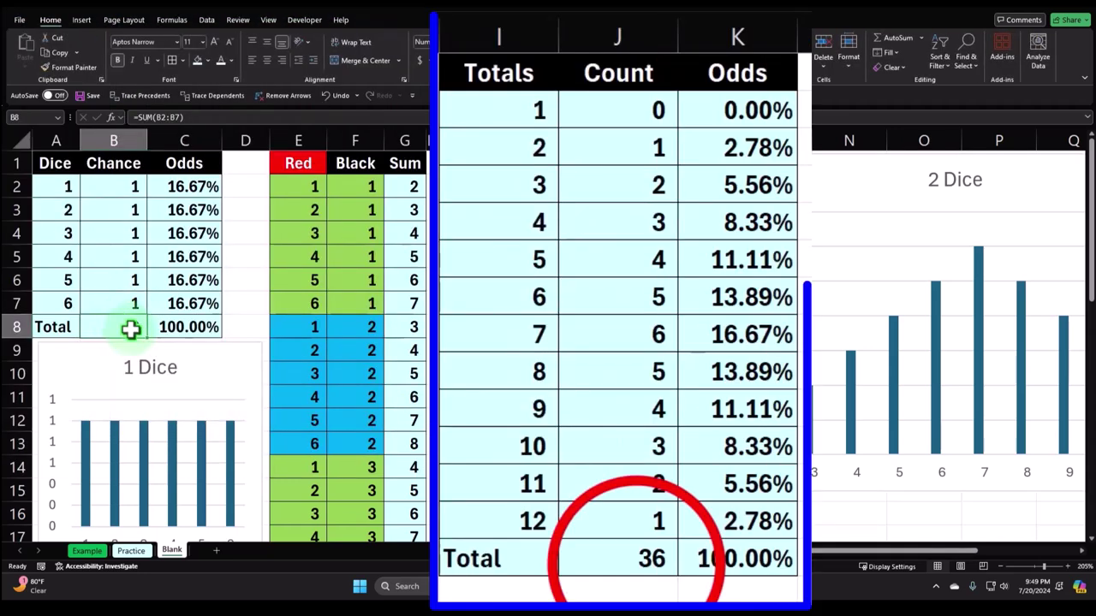
left_click(641, 562)
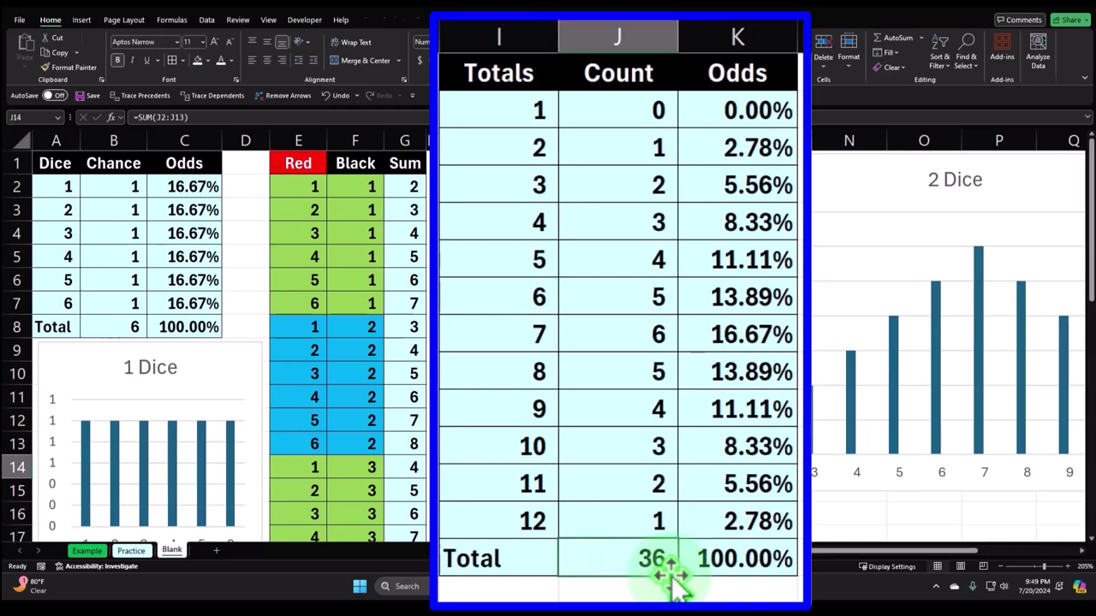
left_click(788, 291)
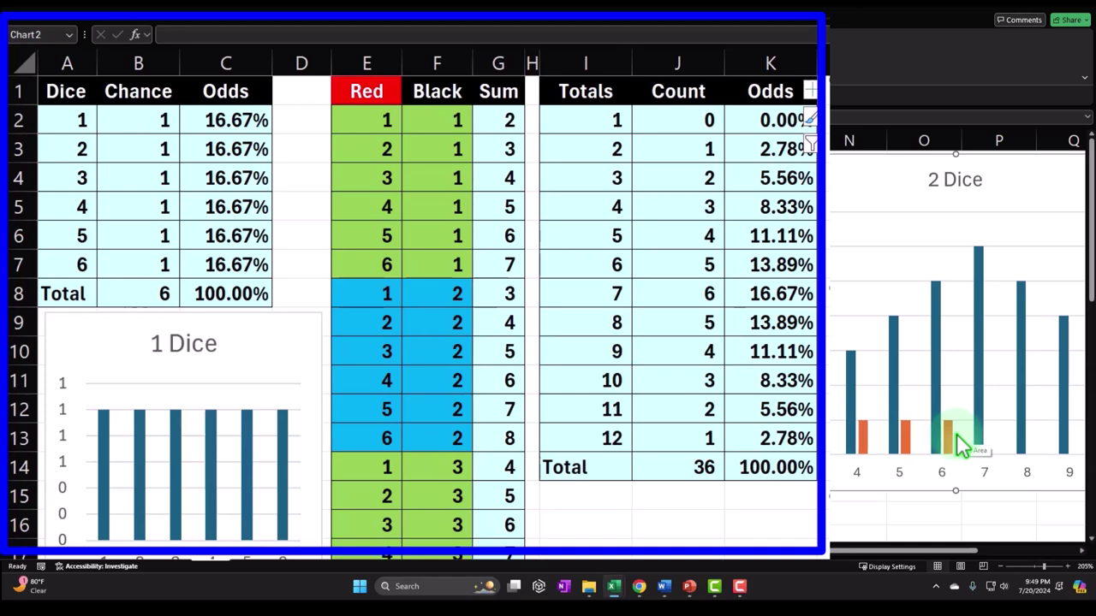
left_click(161, 296)
left_click(700, 467)
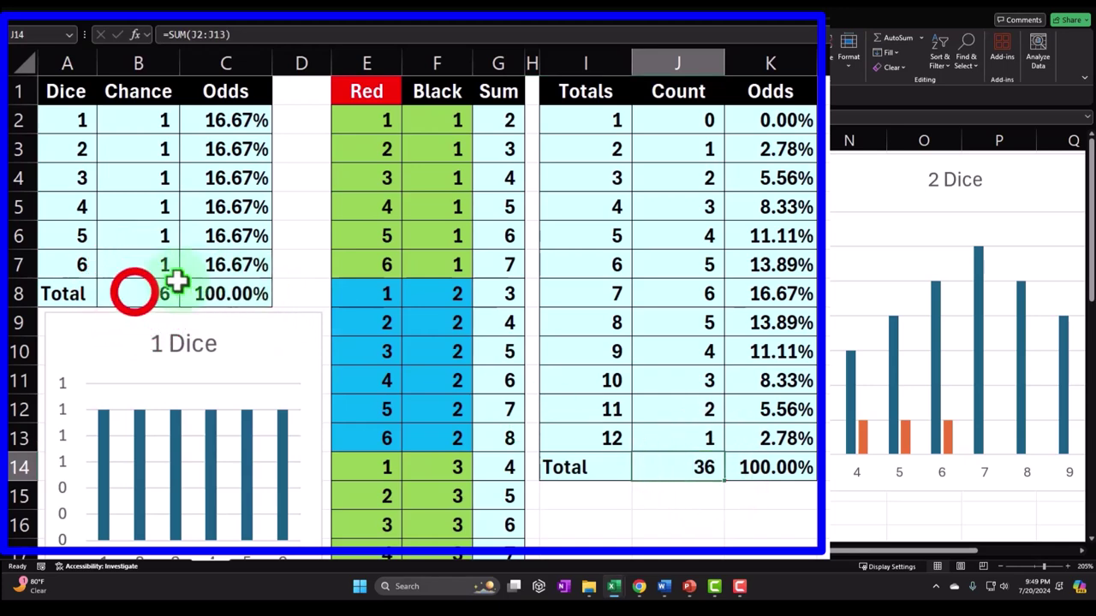
left_click(136, 293)
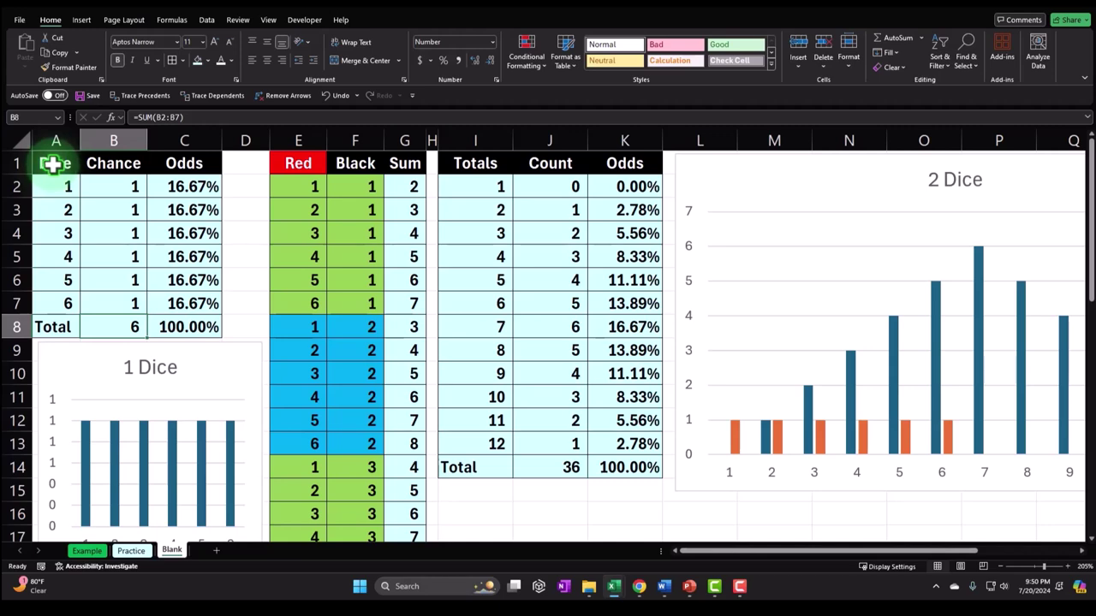
Copy the one-die table A1:C8 and paste it with its formatting below the Totals table at I16
left_click_drag(54, 162, 177, 318)
key("ctrl+c")
scroll(542, 406, "down", 1)
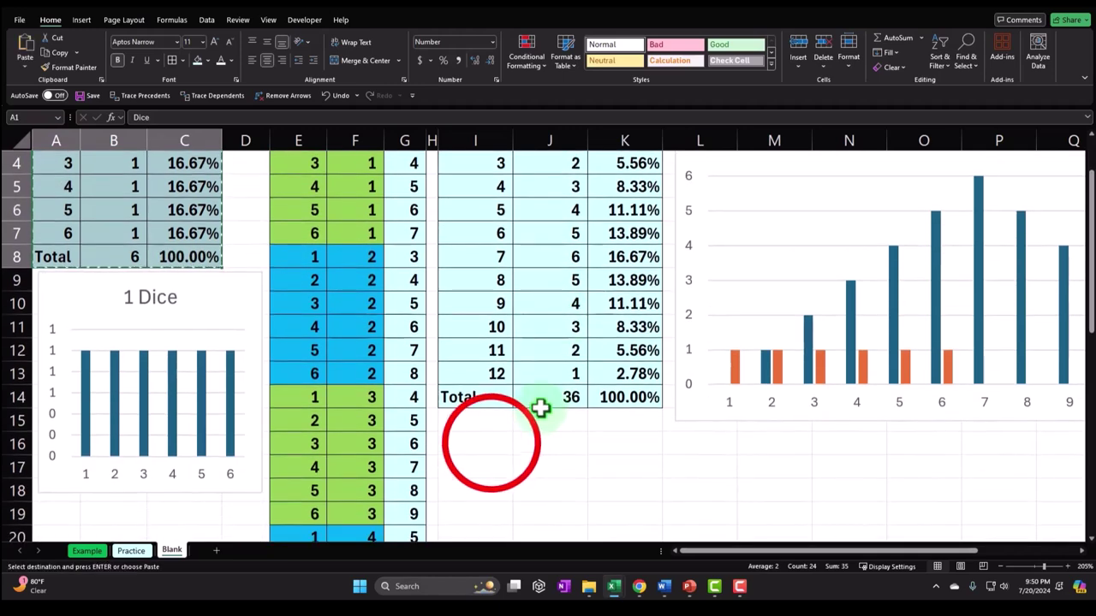
right_click(491, 443)
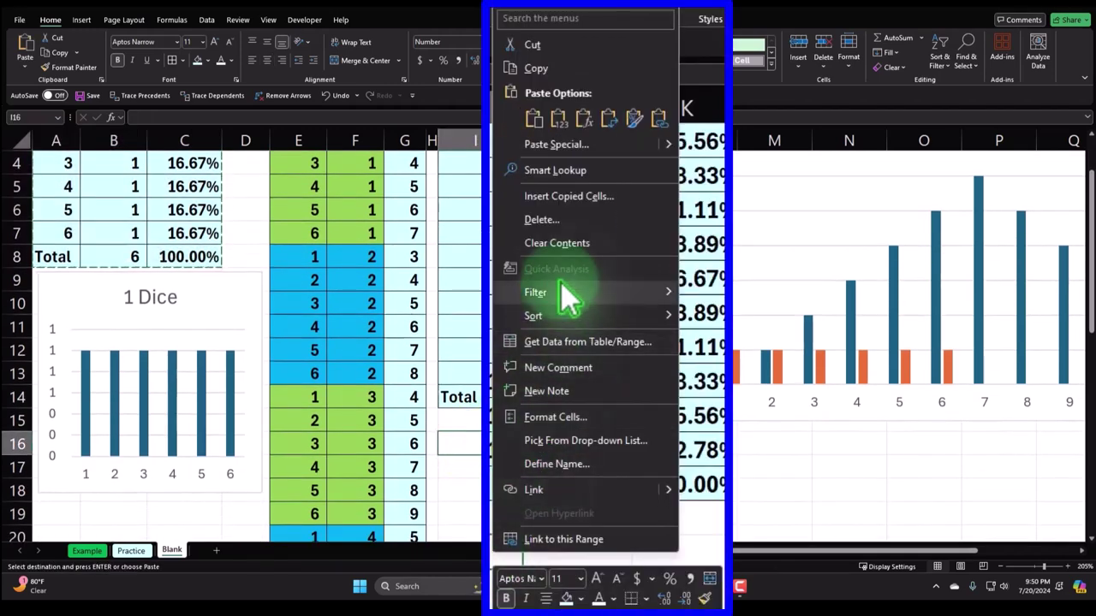
left_click(534, 118)
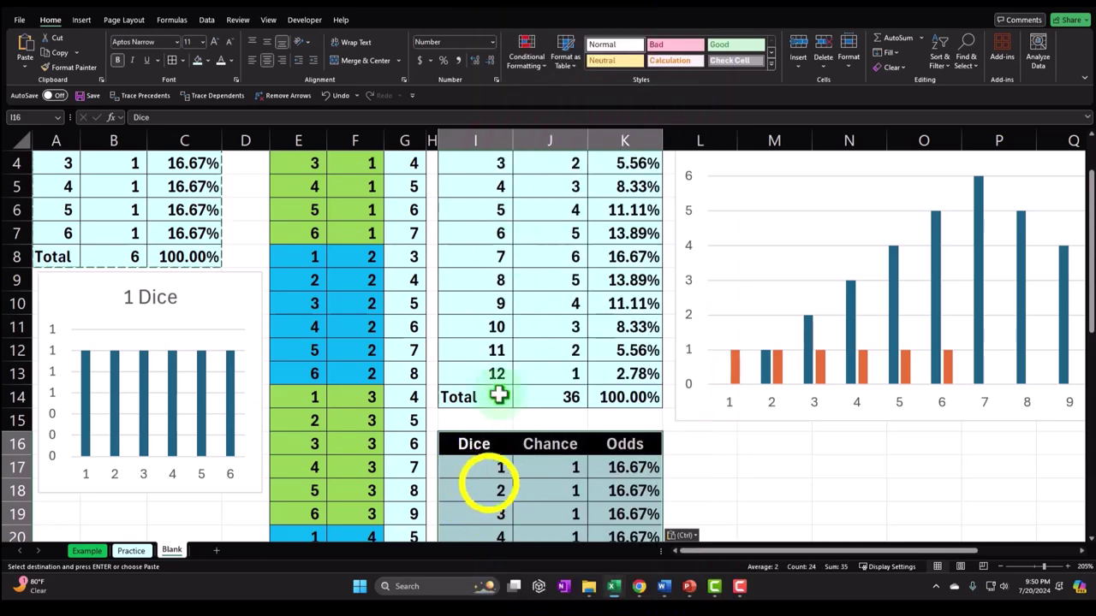
Paste the copied one-die table as values only over the copy at I16:K23 and check its Odds cells
right_click(489, 483)
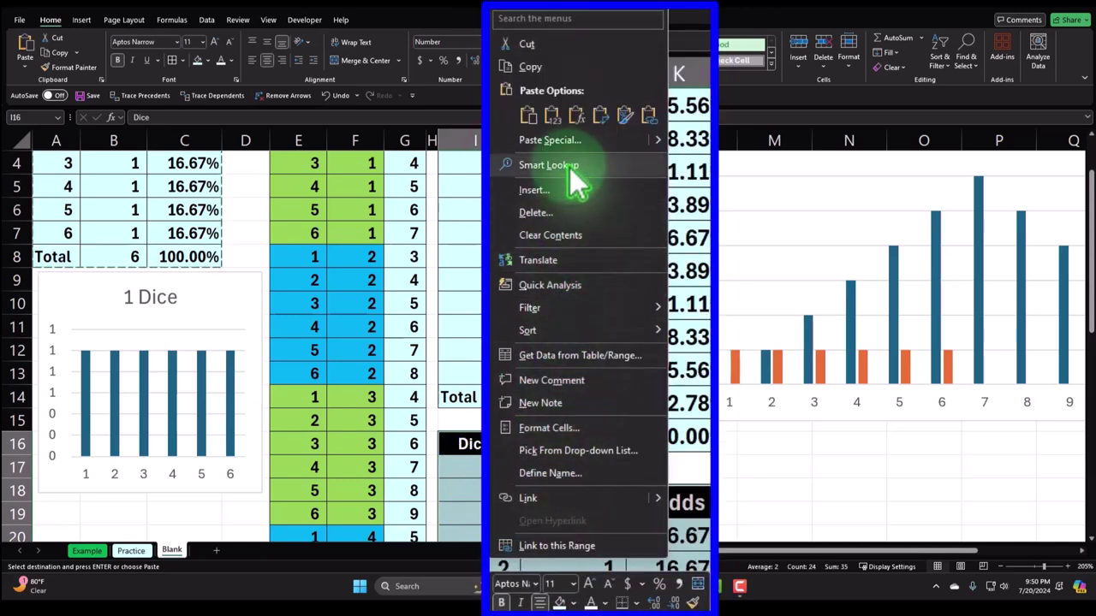
left_click(551, 121)
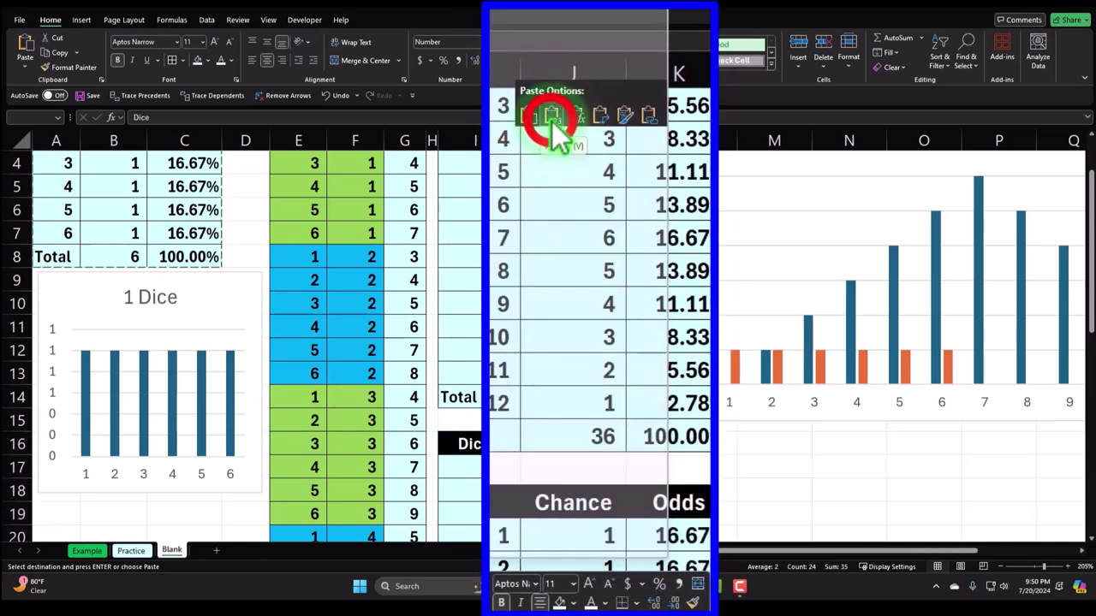
scroll(531, 179, "down", 3)
left_click(624, 303)
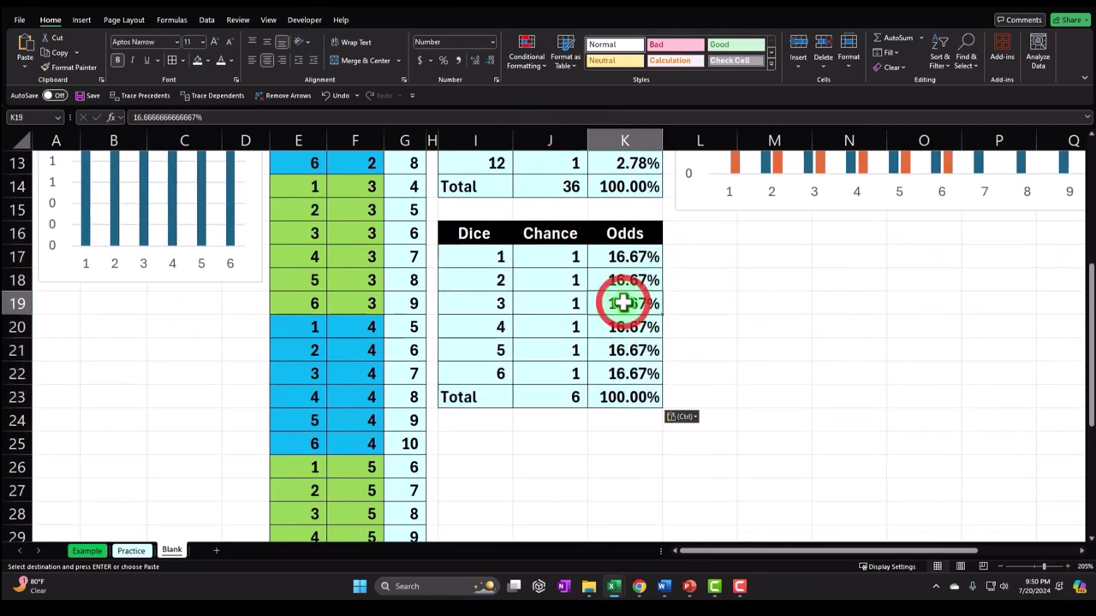
double_click(625, 303)
left_click(624, 350)
double_click(710, 338)
left_click(708, 353)
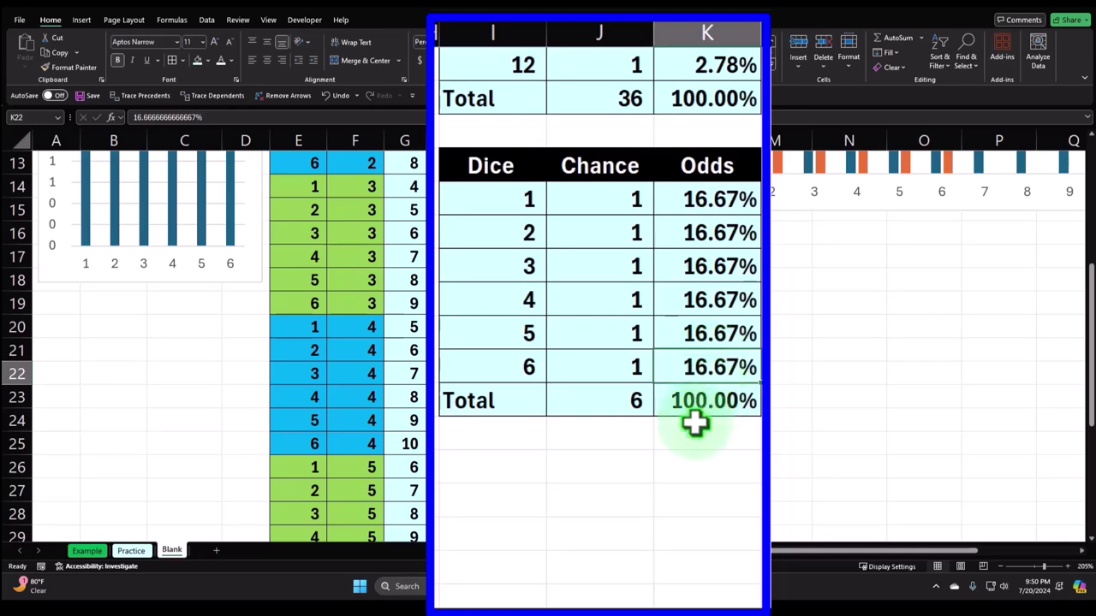
Enter the header "Adj 36" in L16, beside the Odds header of the copied one-die table
scroll(690, 494, "up", 2)
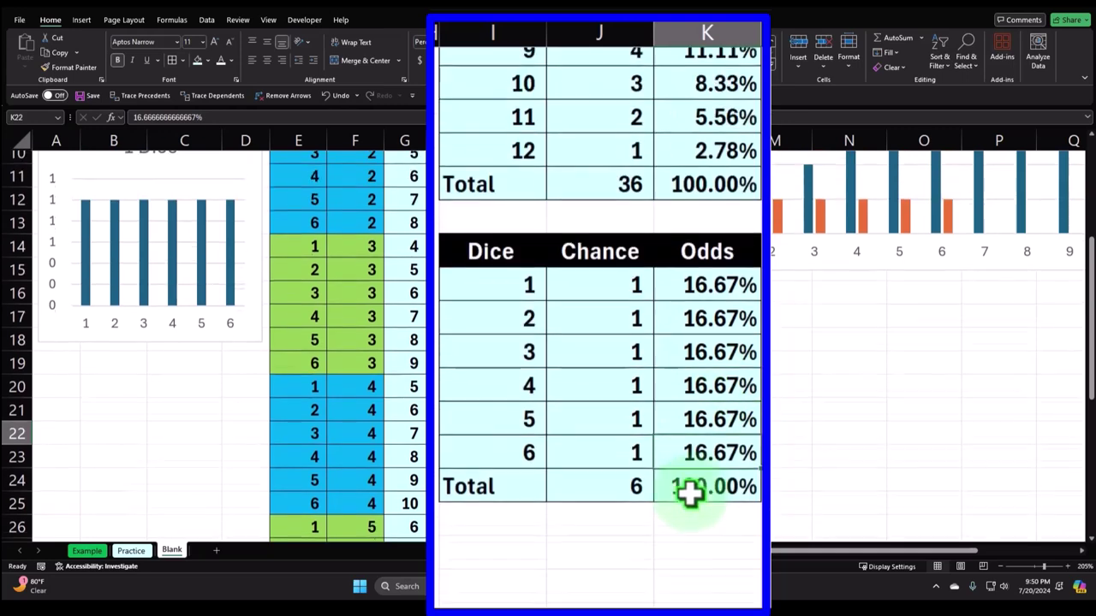
left_click(754, 377)
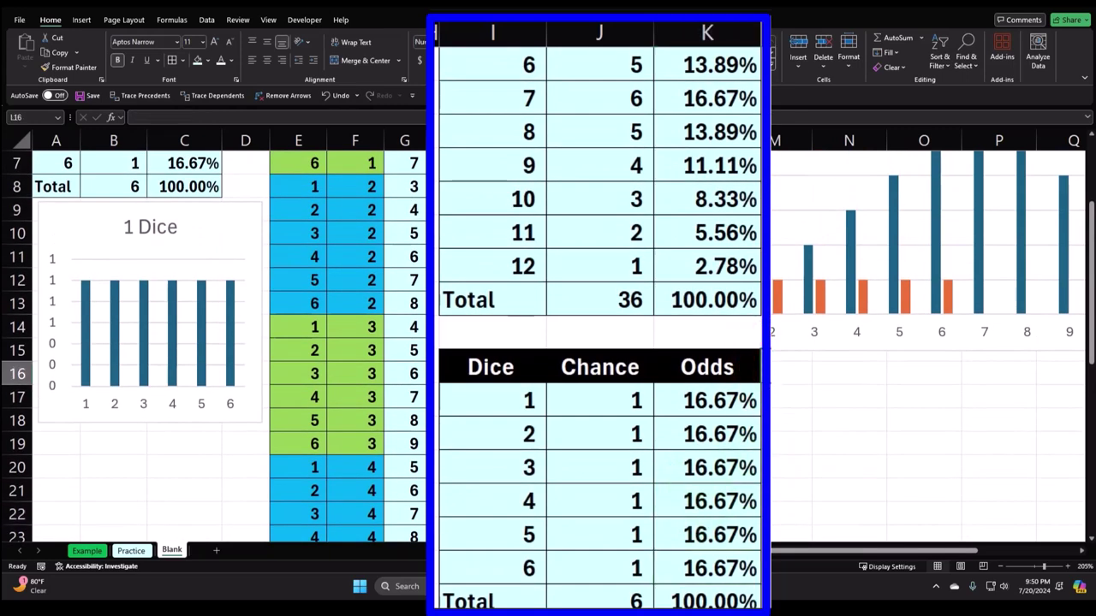
scroll(753, 377, "up", 2)
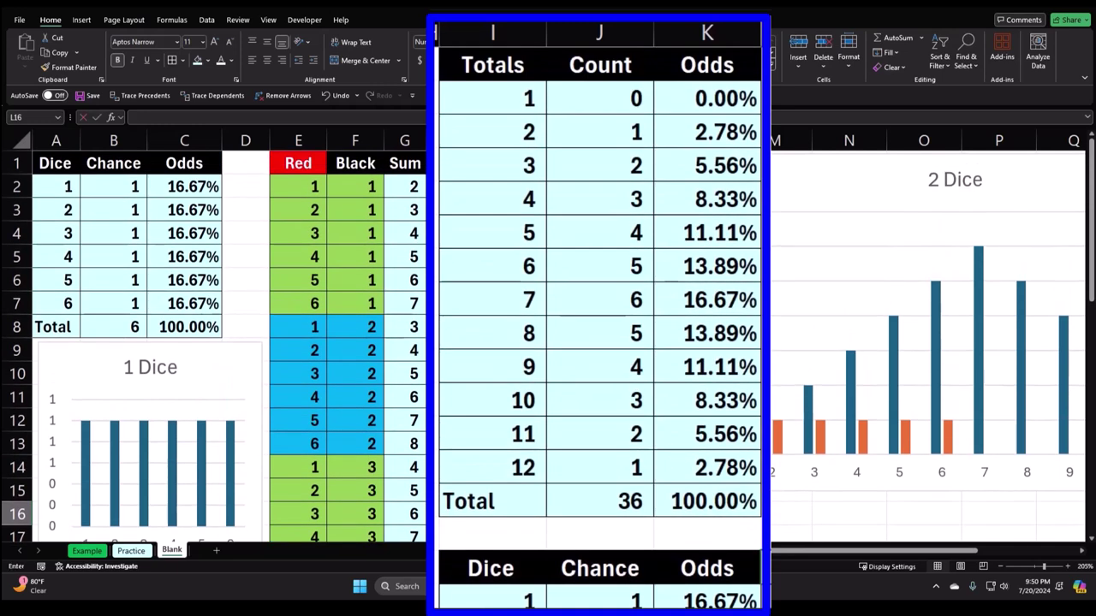
type("Adj")
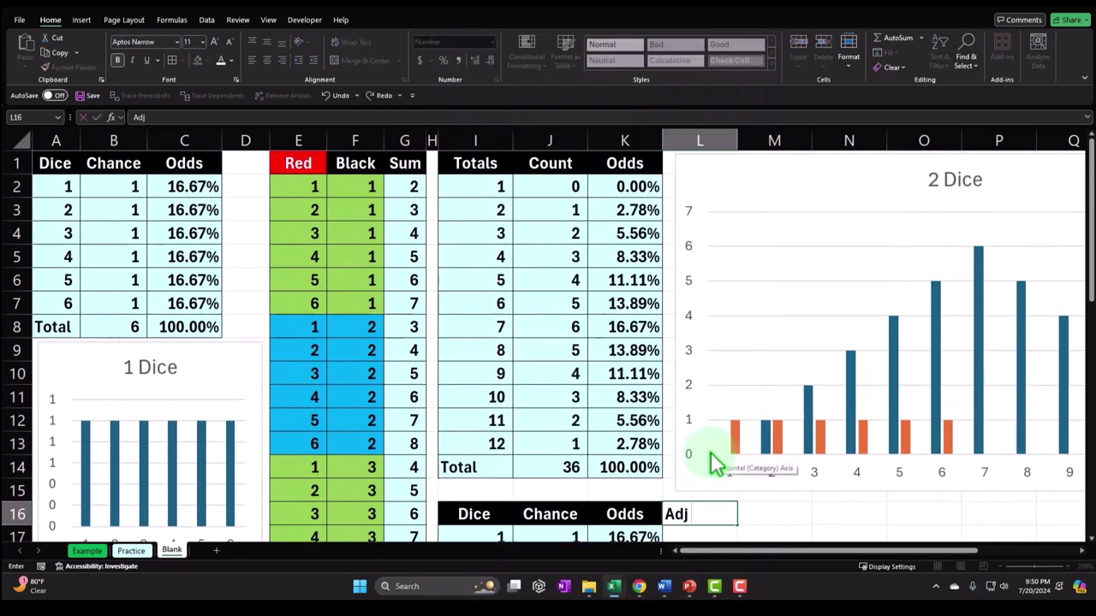
scroll(710, 459, "down", 1)
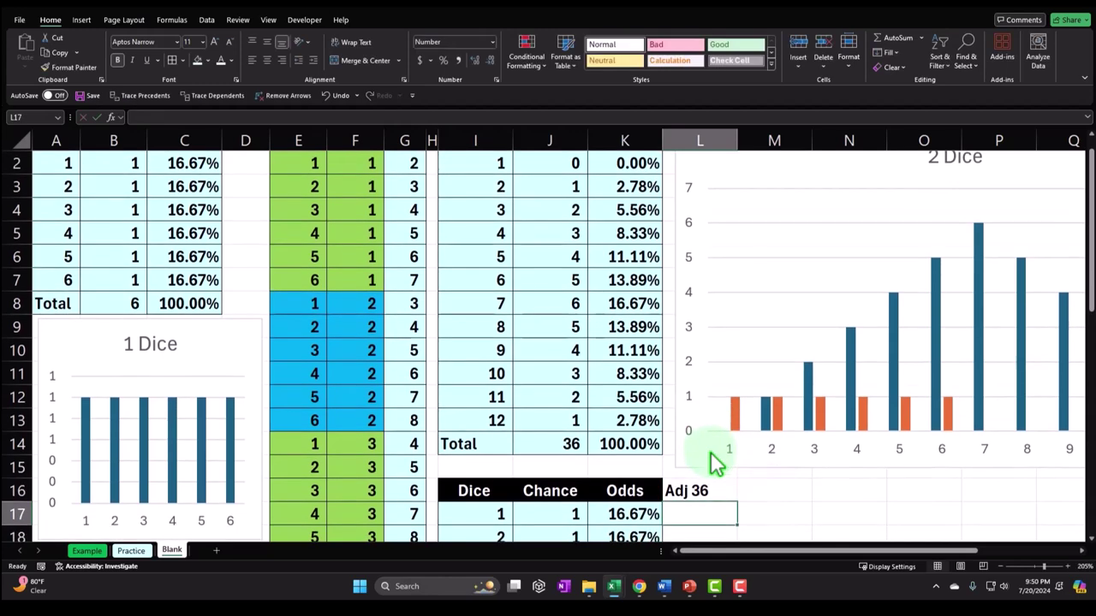
Copy the Odds header formatting from K16 onto the "Adj 36" header in L16 with Format Painter
left_click(638, 431)
left_click(149, 147)
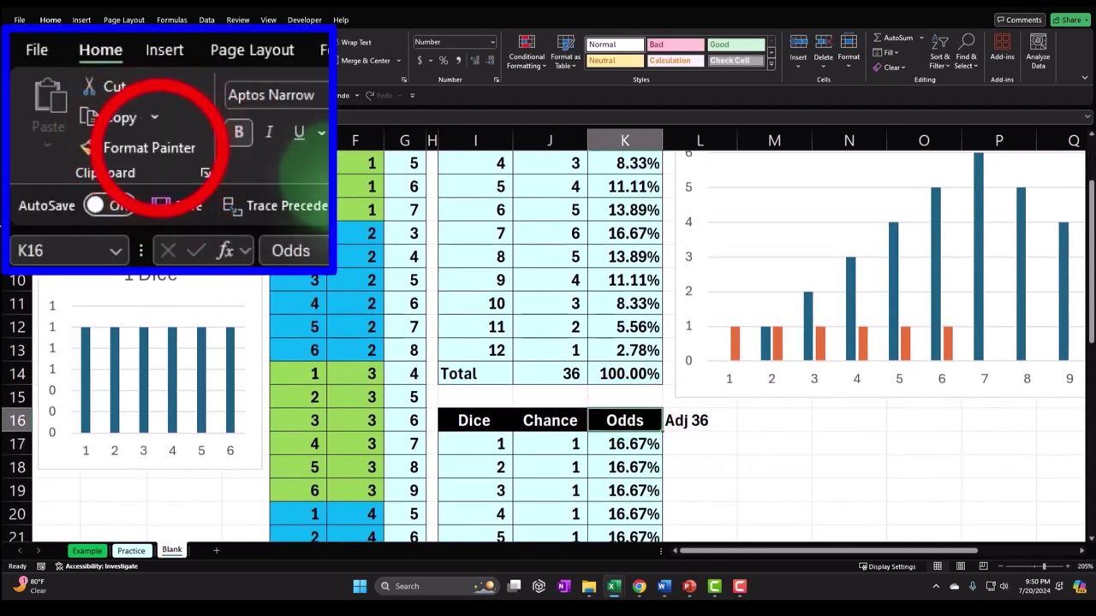
left_click(699, 420)
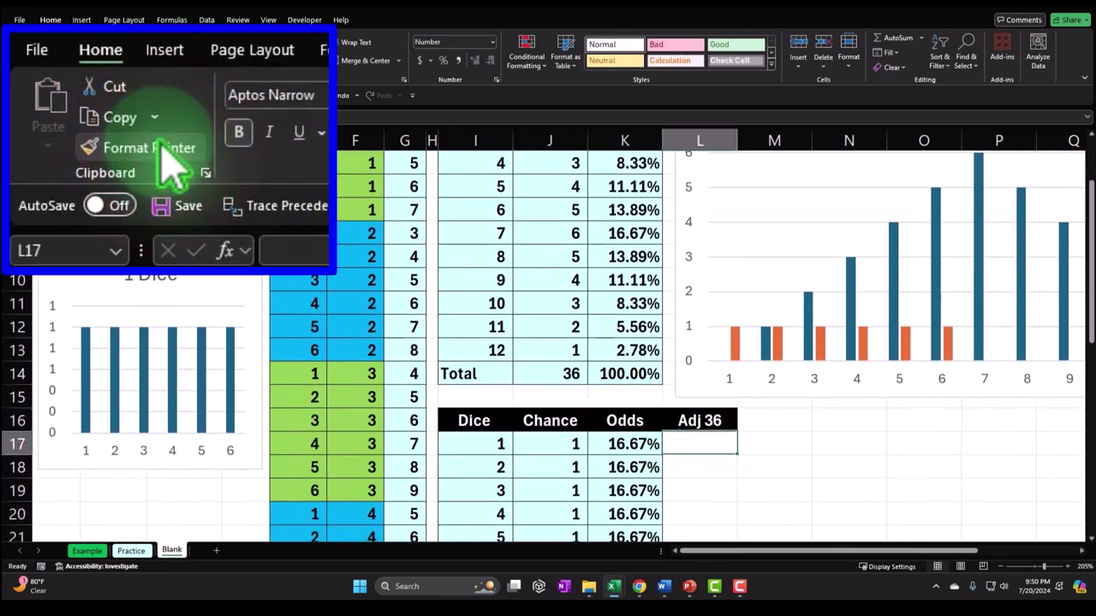
Enter the formula =$J$14*K17 in L17 under Adj 36 and format the cell to two decimals
scroll(274, 203, "down", 1)
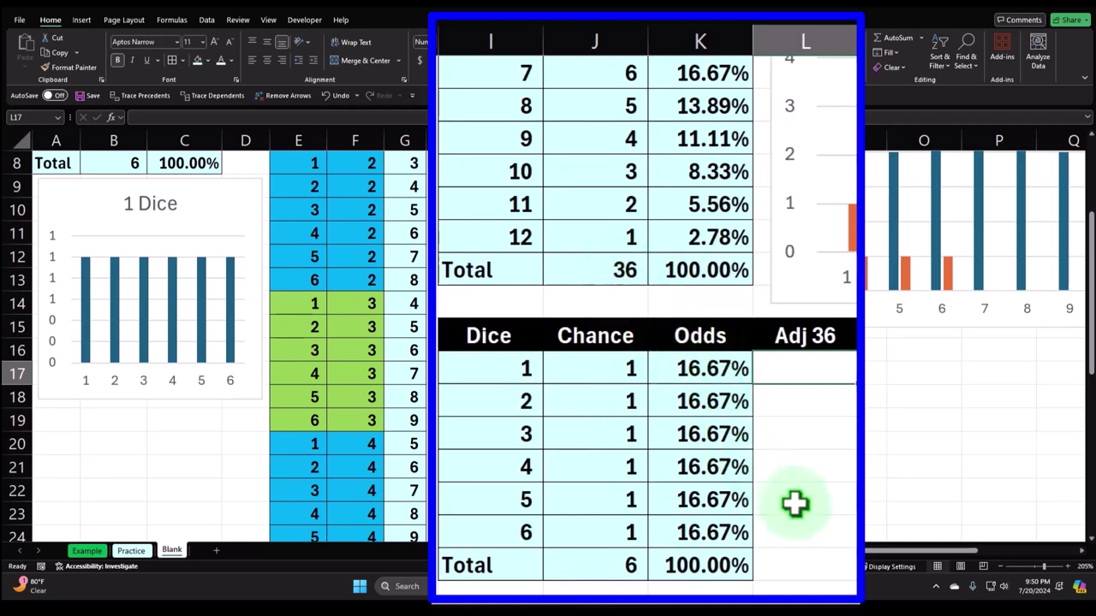
type("=")
key("Up")
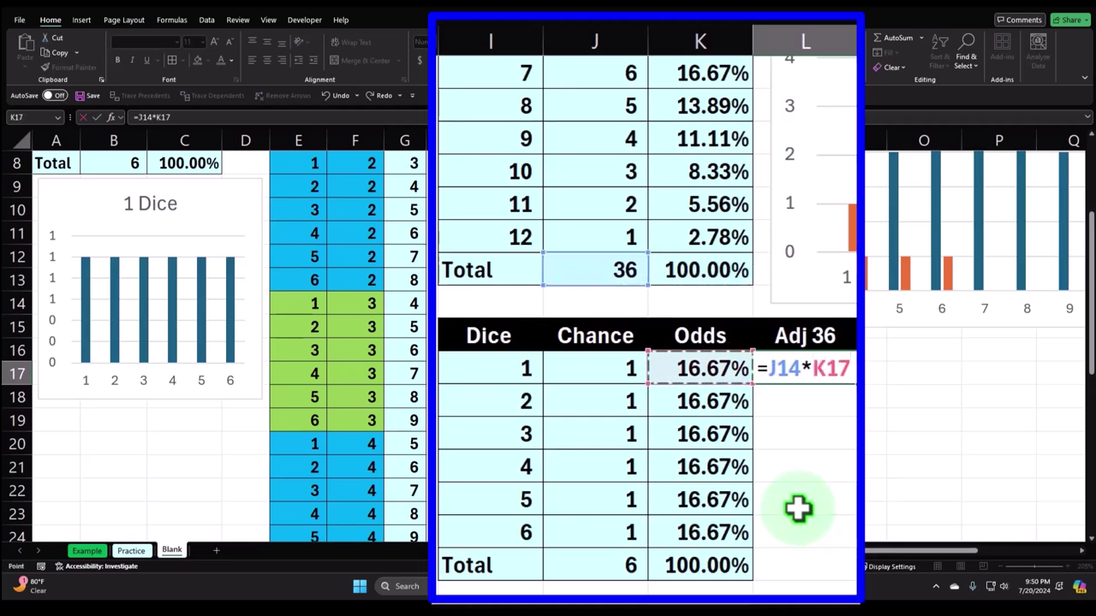
left_click(786, 368)
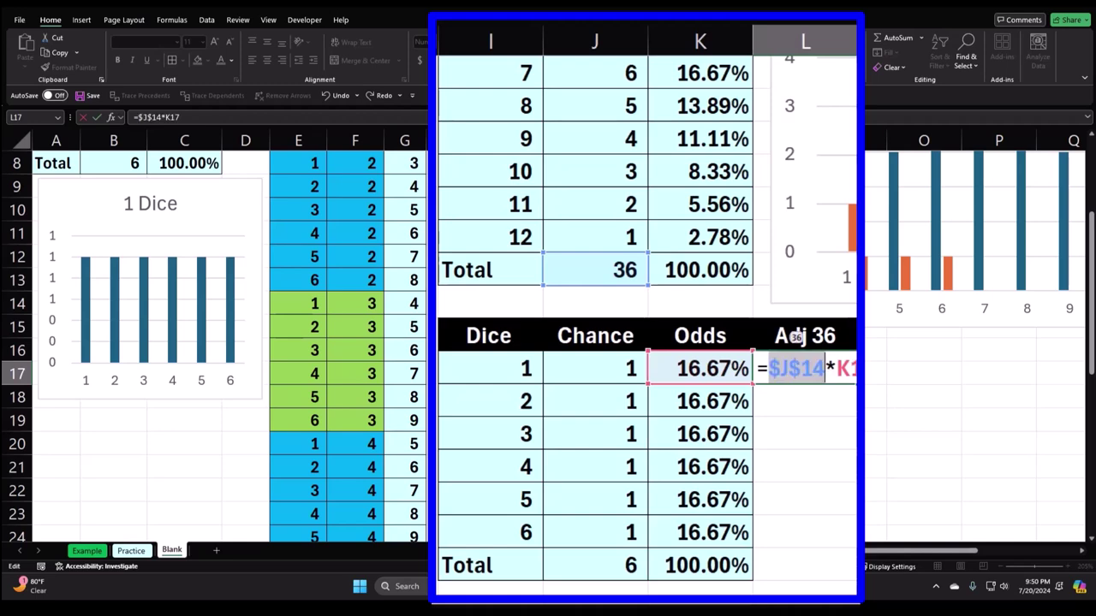
key("Return")
left_click(805, 369)
left_click(473, 62)
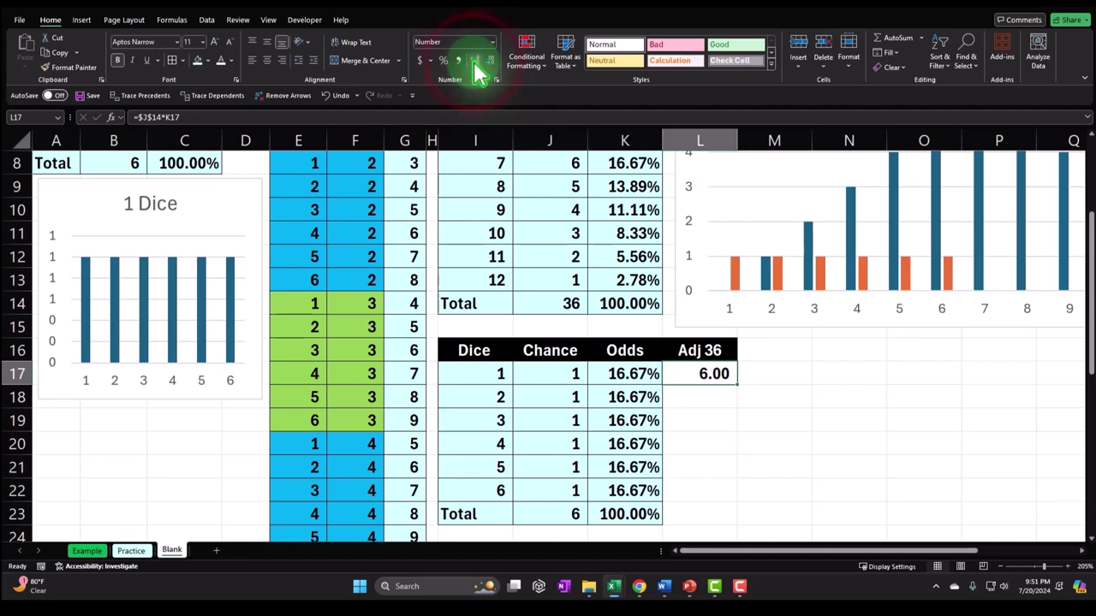
Fill the L17 formula down to L22 and total the column in L23 with a SUM of L17:L22
left_click_drag(738, 385, 738, 386)
left_click_drag(914, 309, 890, 510)
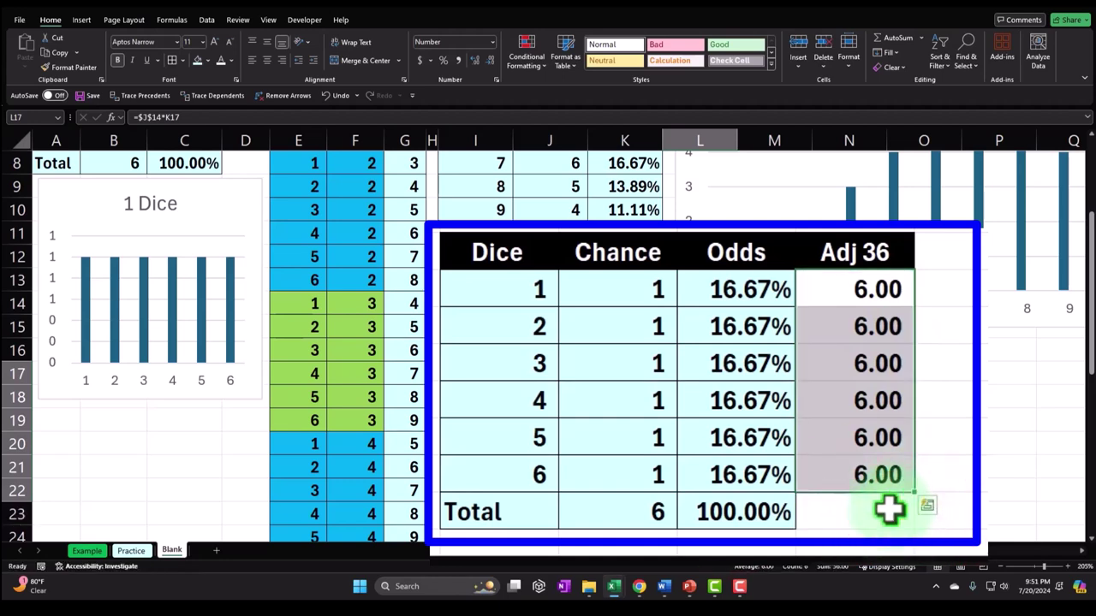
left_click(891, 509)
type("=sum")
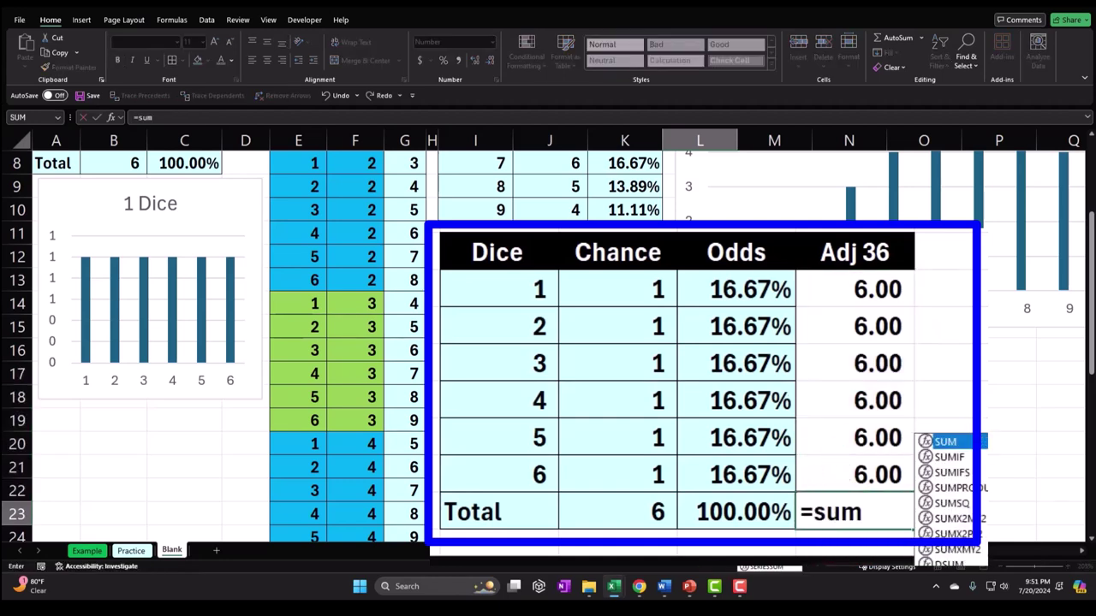
type("(")
key("shift+Up")
key("shift+Up")
key("shift+Up")
key("shift+Up")
key("shift+Up")
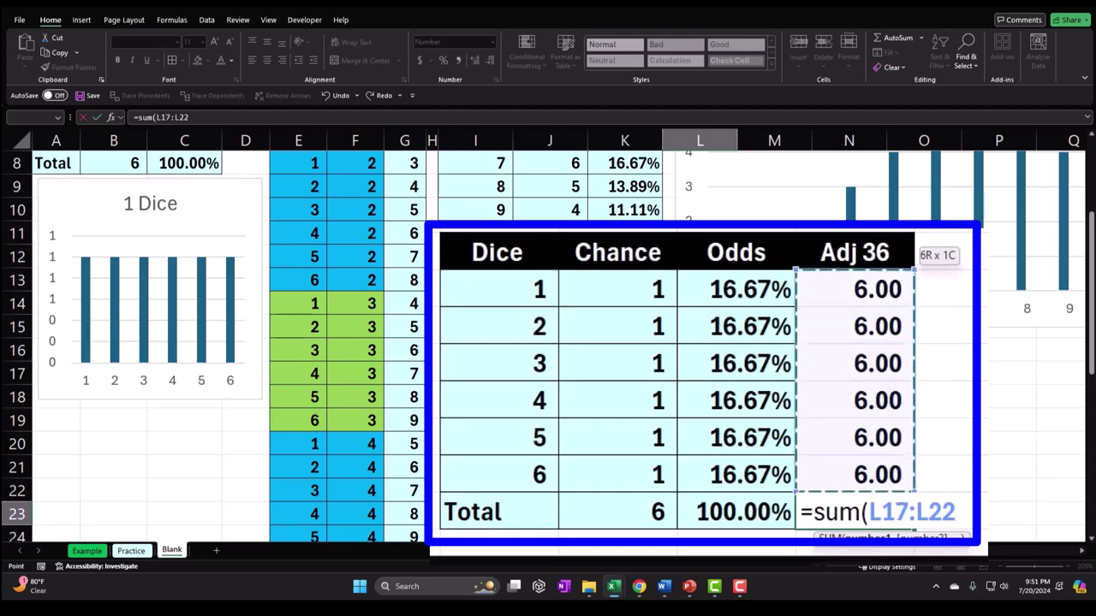
key("Return")
Apply borders and the light-blue fill to the Adj 36 cells L17:L23
left_click_drag(703, 350, 710, 489)
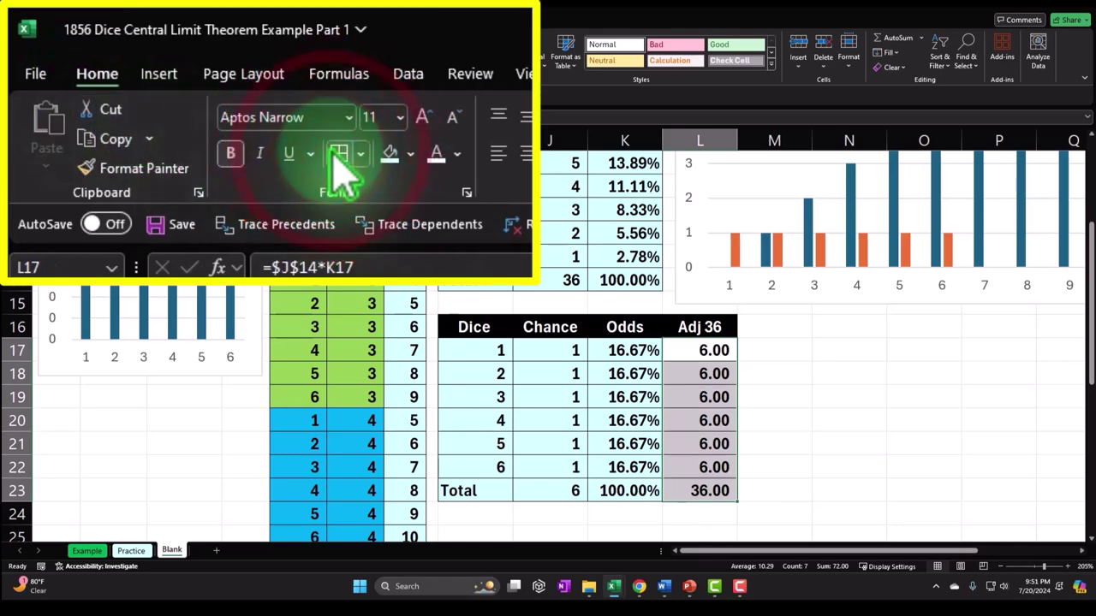
left_click(196, 60)
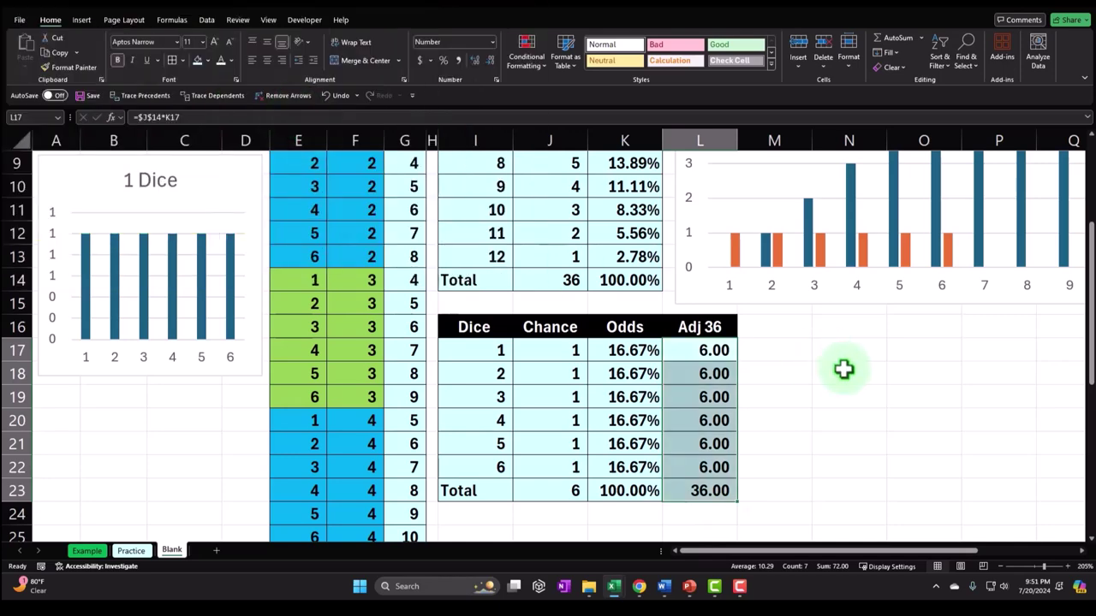
In the 2 Dice chart's data source, name the first series "2 Dice"
scroll(844, 369, "up", 3)
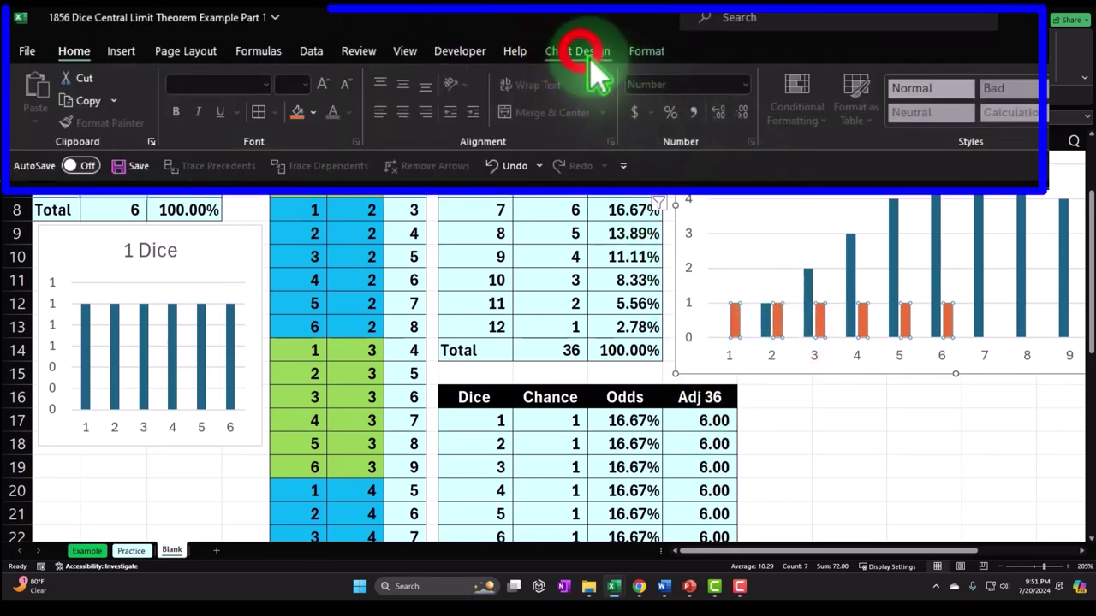
left_click(579, 52)
left_click(900, 110)
left_click_drag(609, 215, 720, 153)
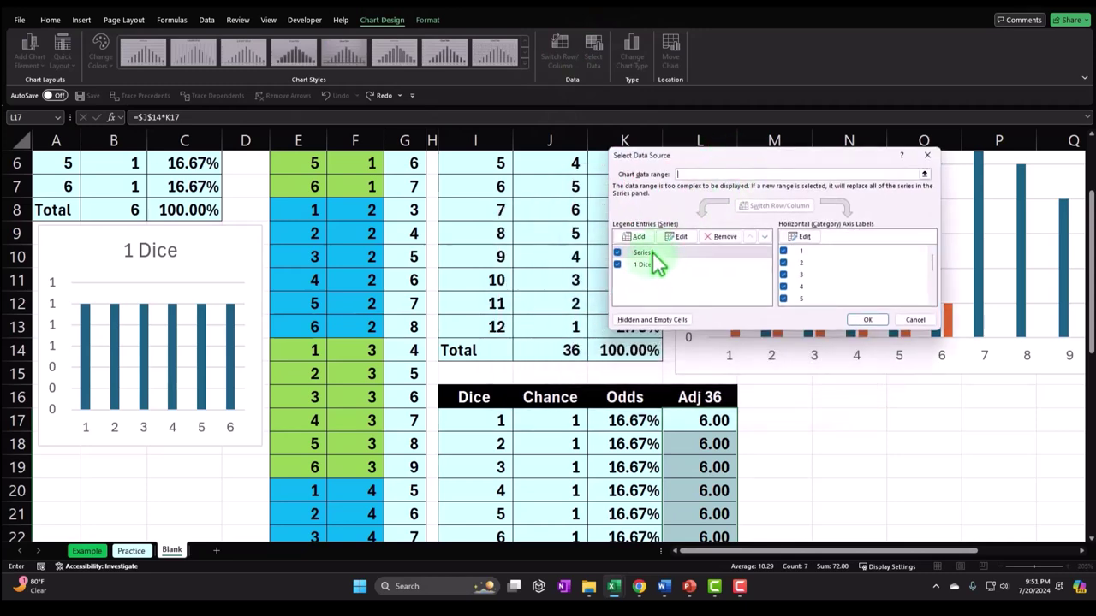
left_click_drag(751, 157, 415, 142)
left_click(341, 224)
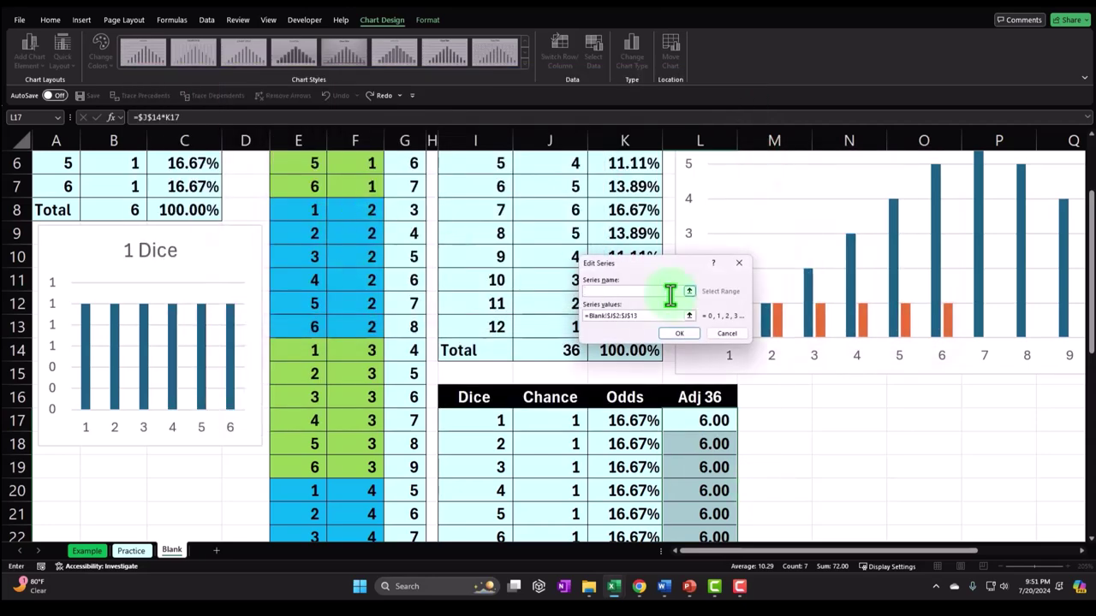
left_click(753, 312)
left_click(572, 254)
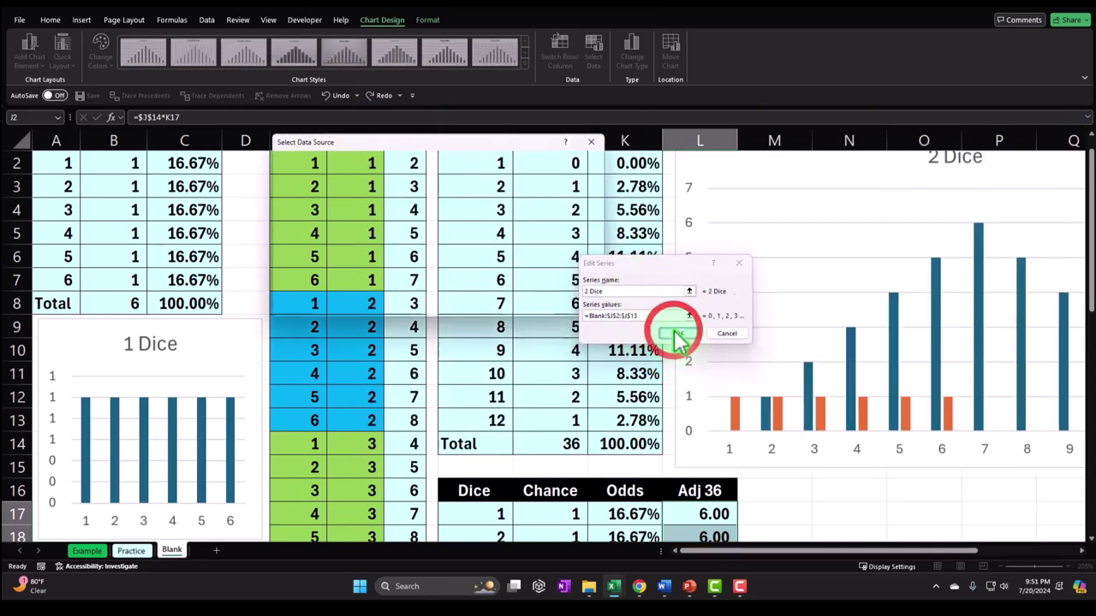
left_click(677, 334)
Set the "1 Dice" series values to the adjusted figures in L17:L22 and apply the chart data changes
left_click(356, 370)
left_click(417, 324)
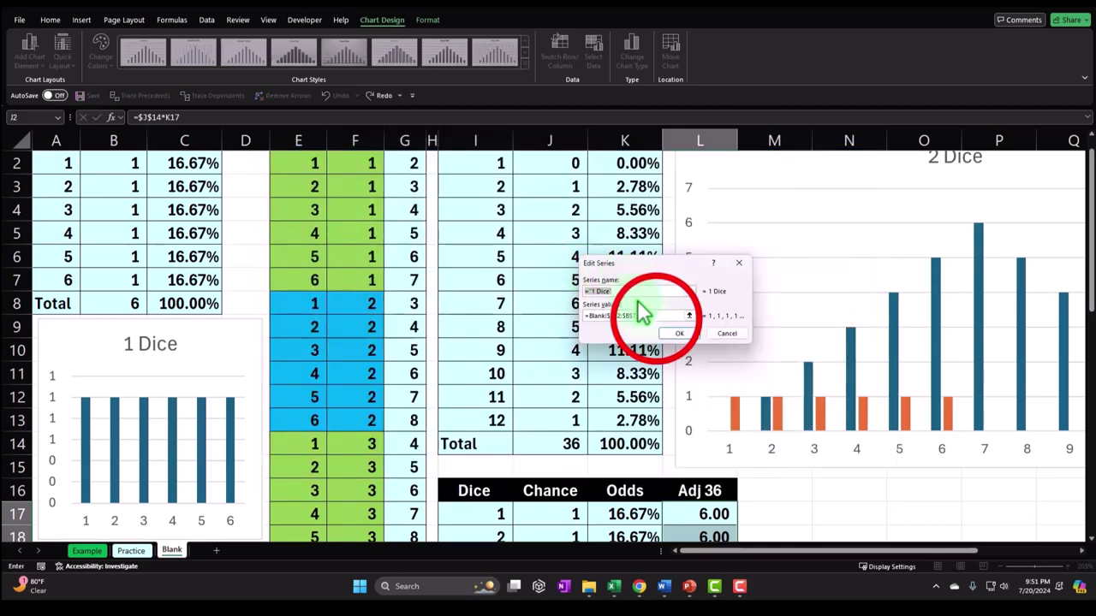
left_click(642, 314)
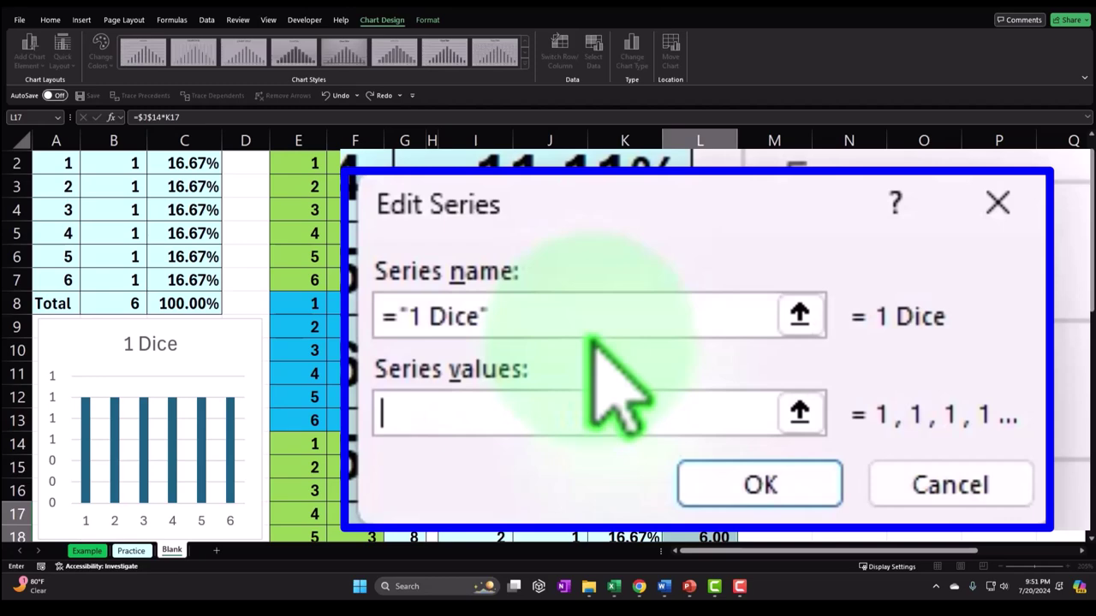
scroll(137, 343, "down", 2)
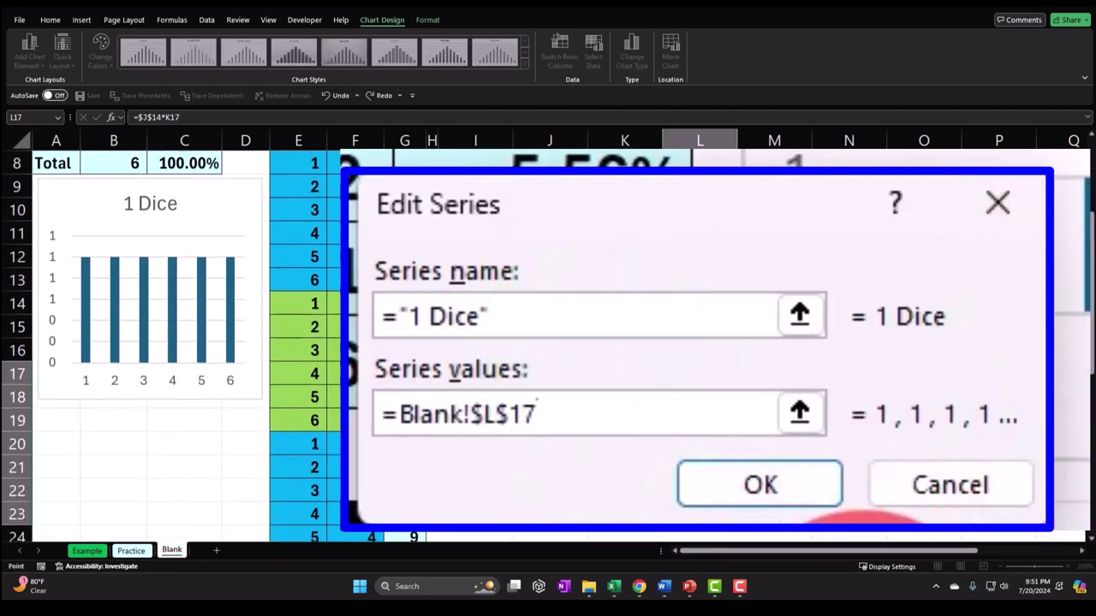
left_click_drag(700, 374, 699, 467)
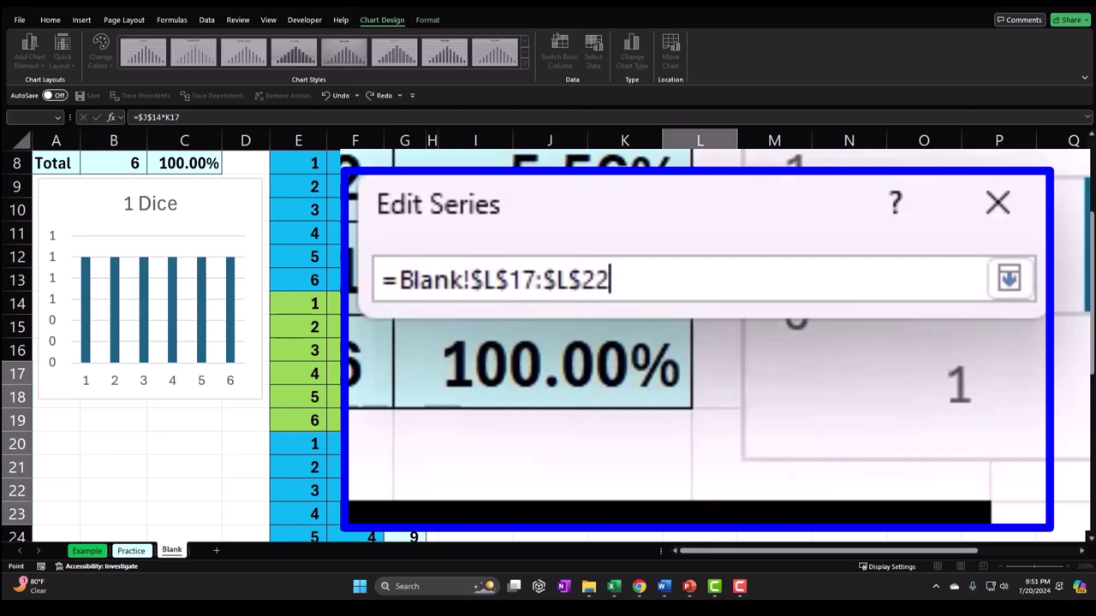
left_click(690, 334)
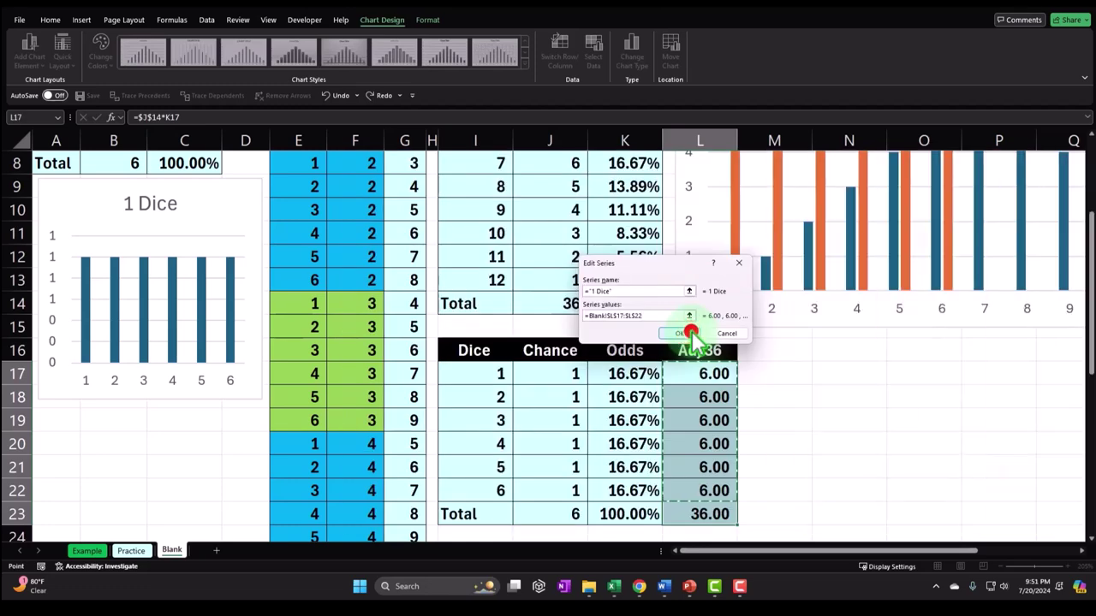
left_click(534, 306)
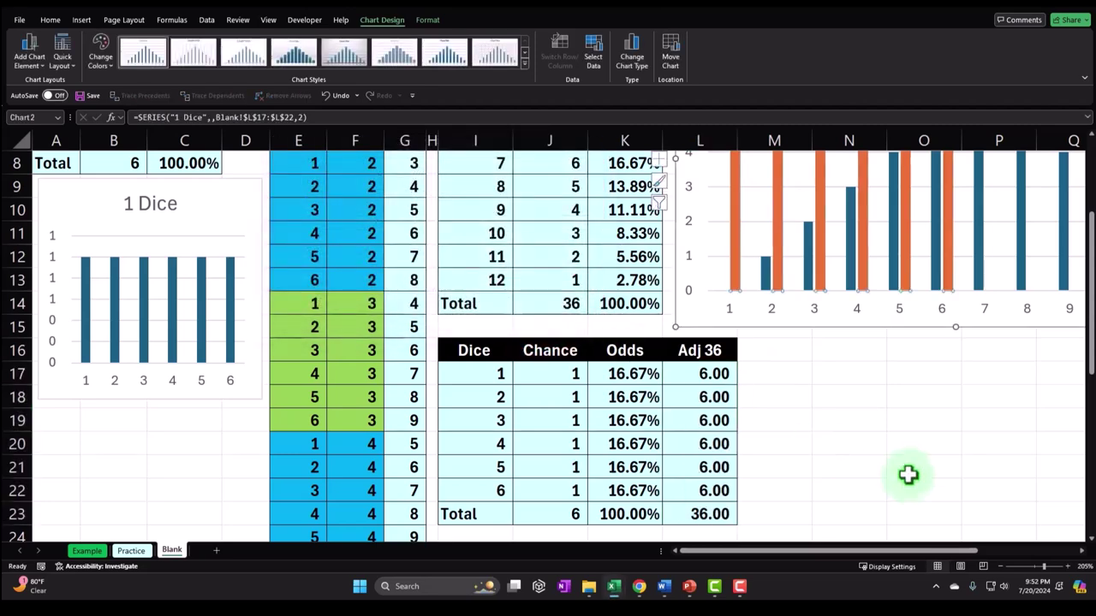
Add a legend to the 2 Dice chart
scroll(907, 473, "up", 3)
left_click_drag(847, 550, 936, 570)
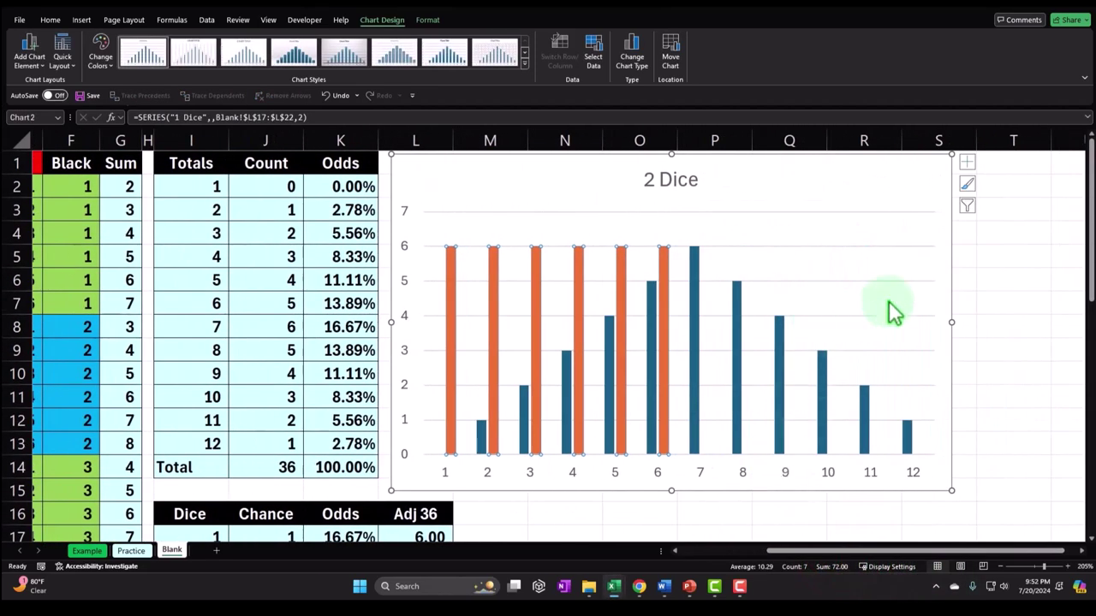
left_click(970, 167)
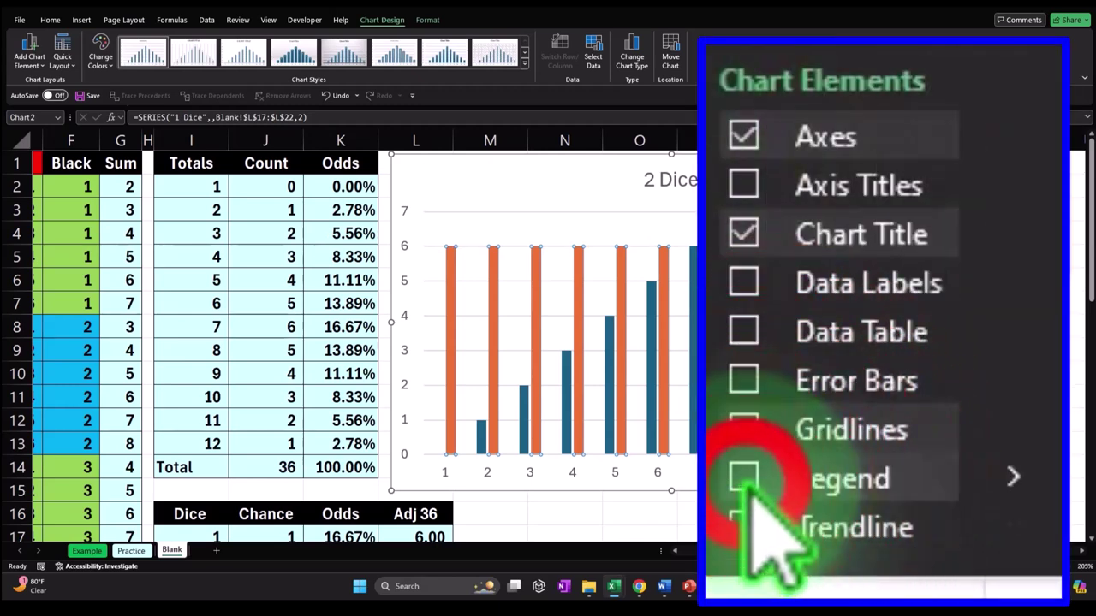
left_click(743, 478)
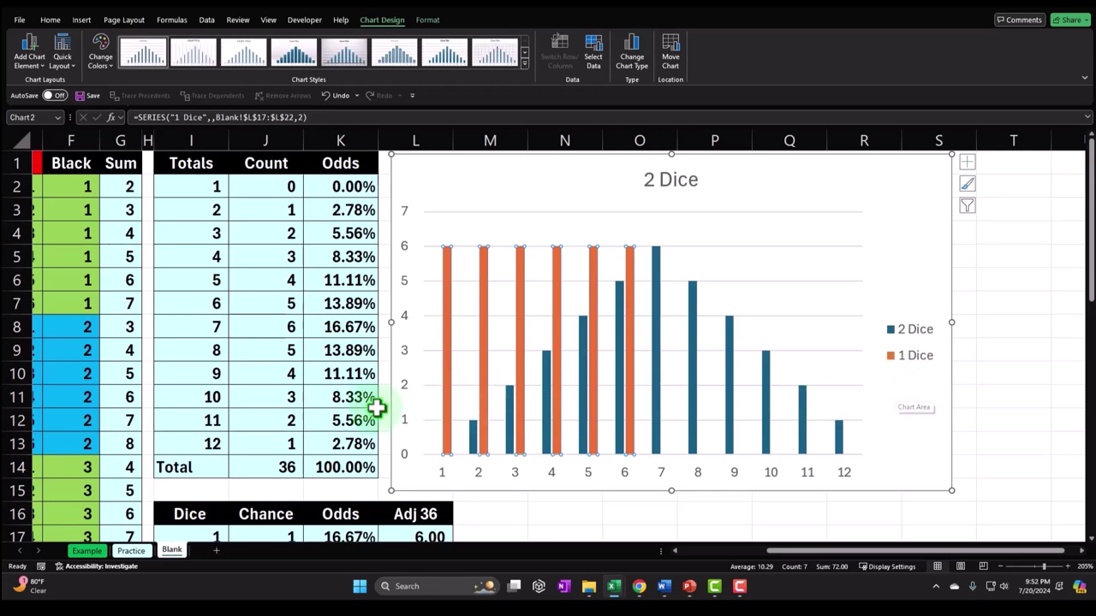
Compare the Adj 36 column and its total in L23 with the one-die and two-dice bars in the chart
scroll(407, 419, "down", 3)
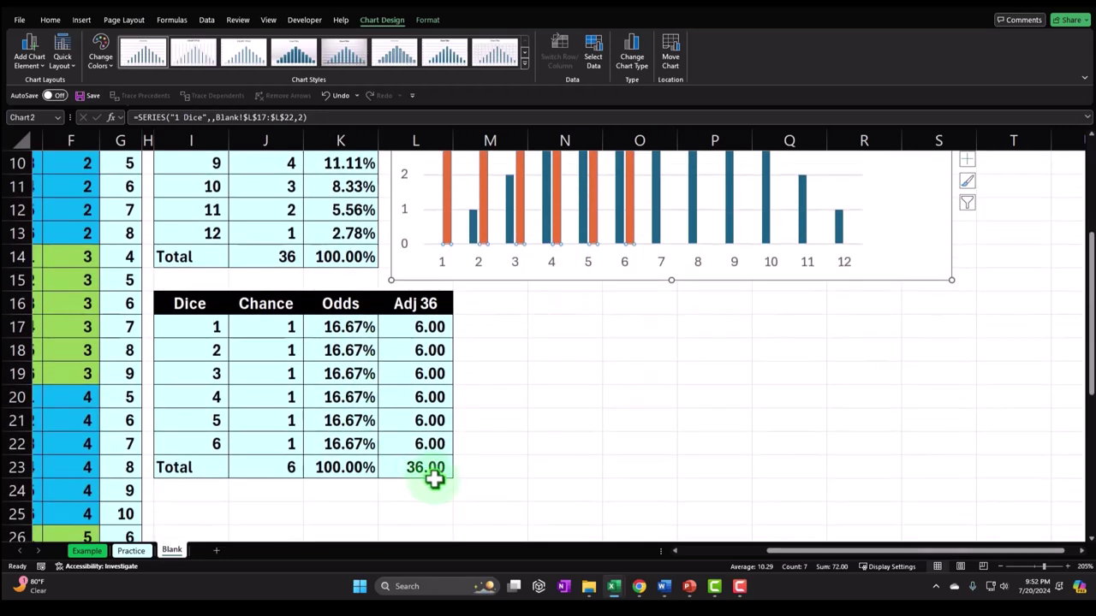
scroll(434, 480, "up", 3)
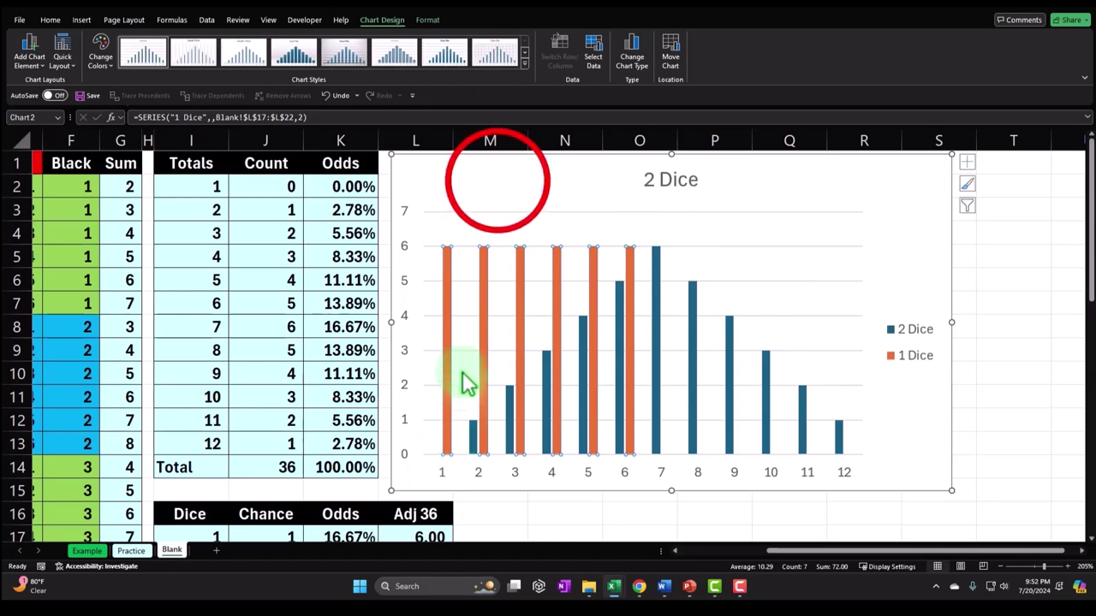
left_click(493, 106)
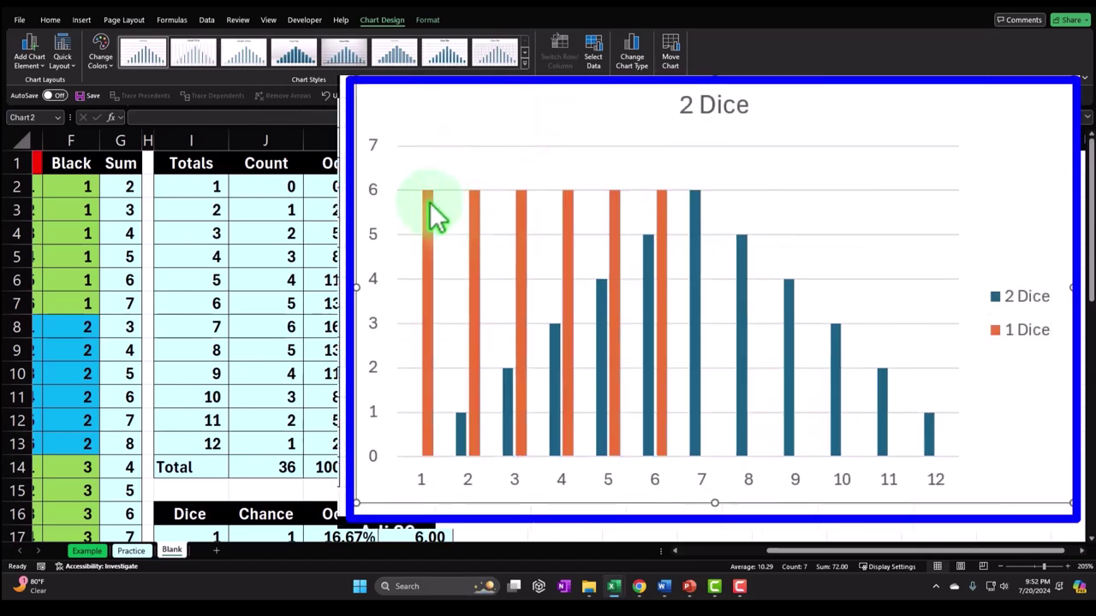
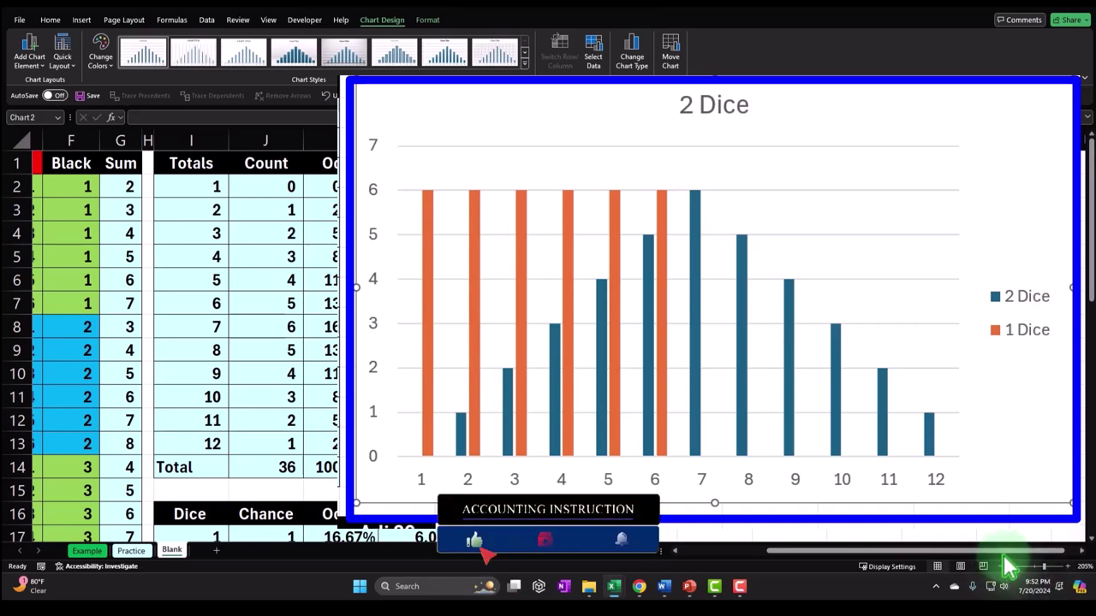
Copy the Red and Black columns E:F and paste them beyond the chart into columns T:U
left_click(812, 552)
left_click_drag(814, 557, 734, 557)
left_click(492, 165)
left_click_drag(256, 142, 332, 156)
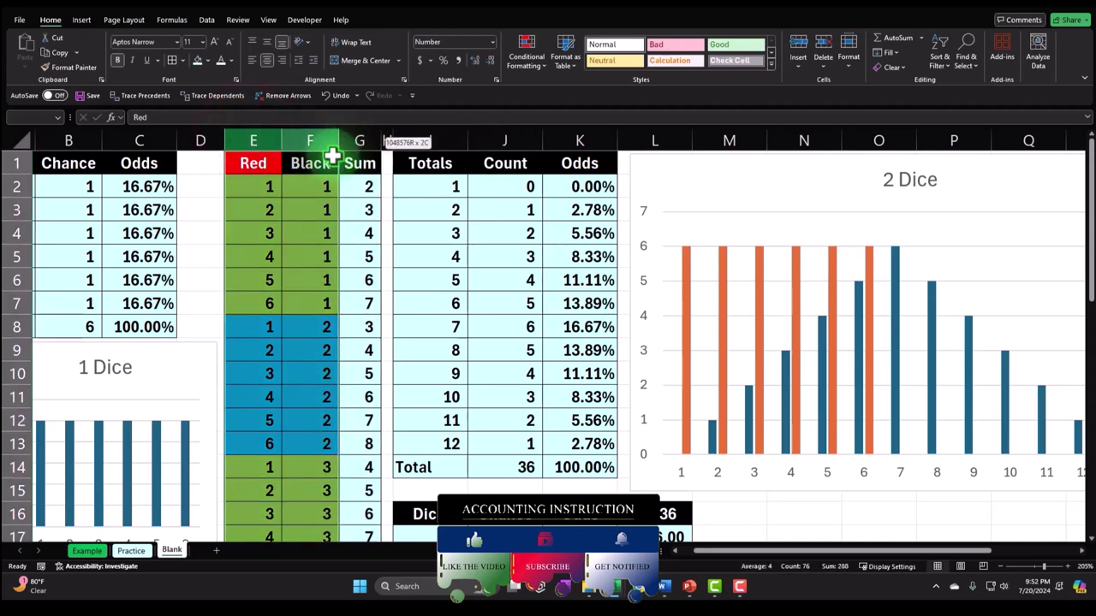
key("ctrl+c")
left_click(562, 187)
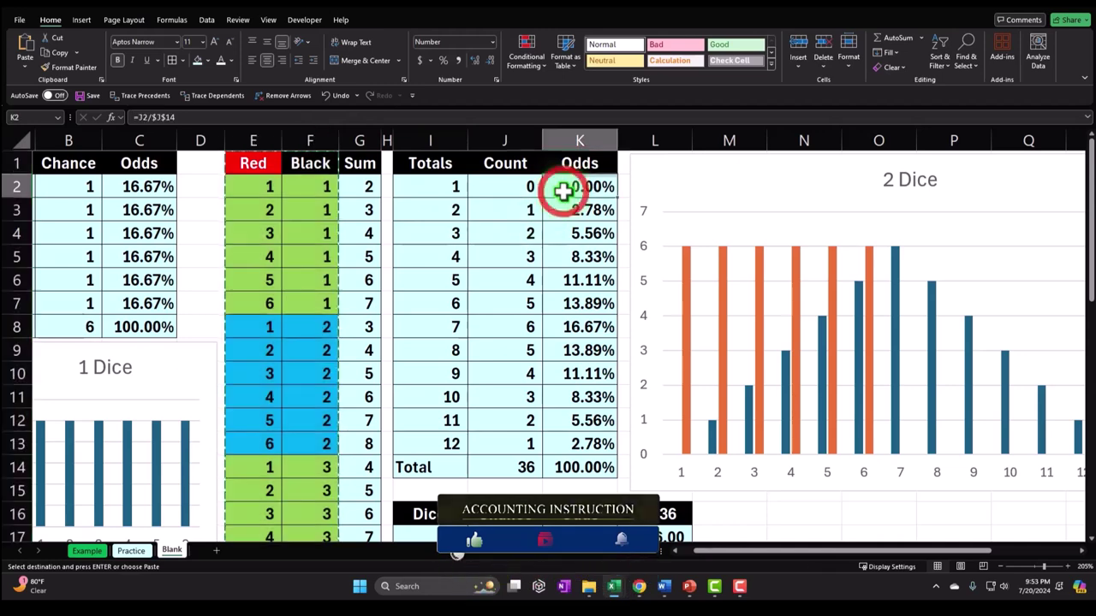
key("Right")
key("Right")
key("Right")
key("Right")
key("Right")
key("Right")
key("Right")
key("Right")
key("Right")
key("Right")
key("Right")
key("Right")
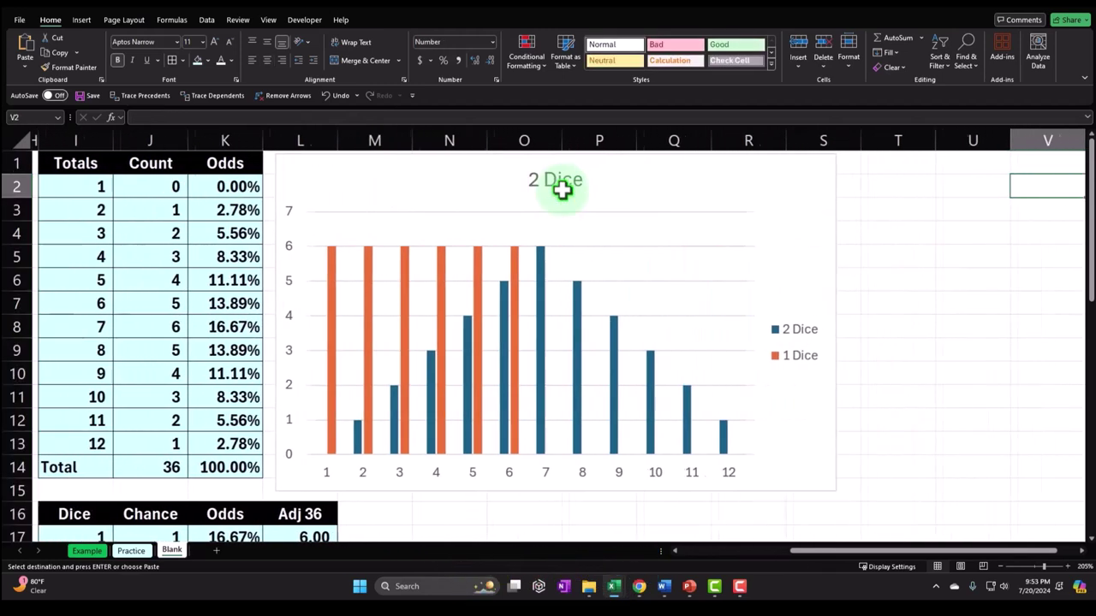
left_click(742, 161)
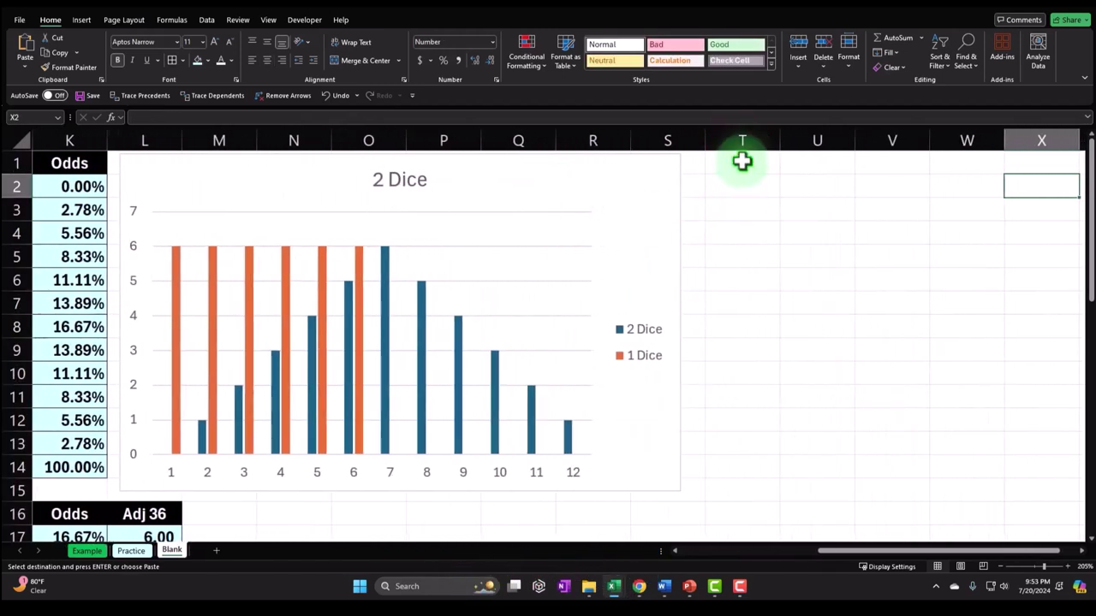
key("ctrl+v")
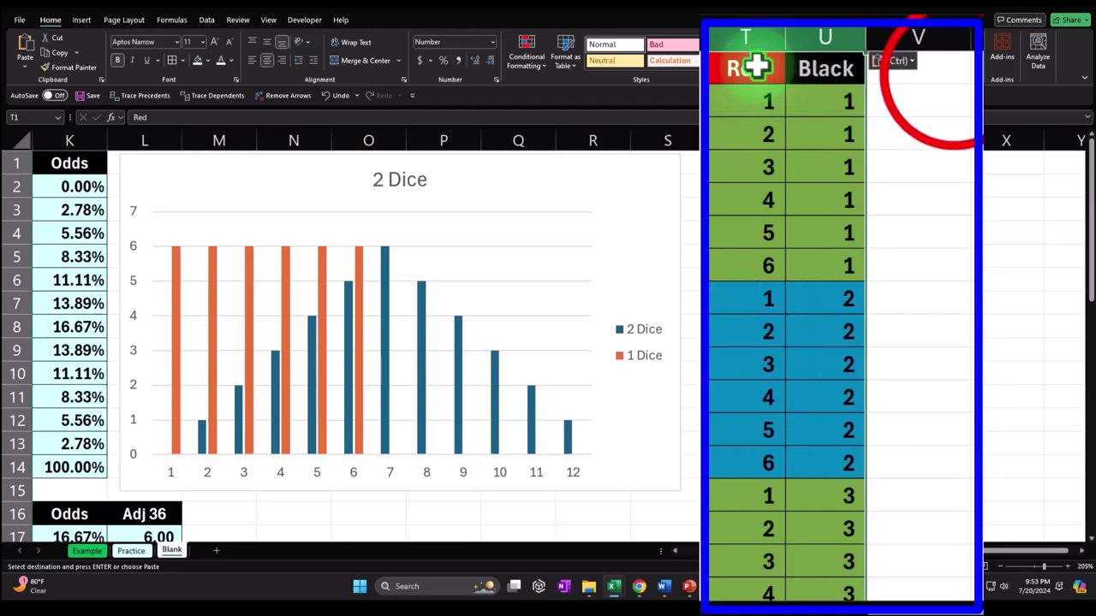
Add an "Orange" header in V1 and format it with orange fill, white font and centered alignment
left_click(953, 76)
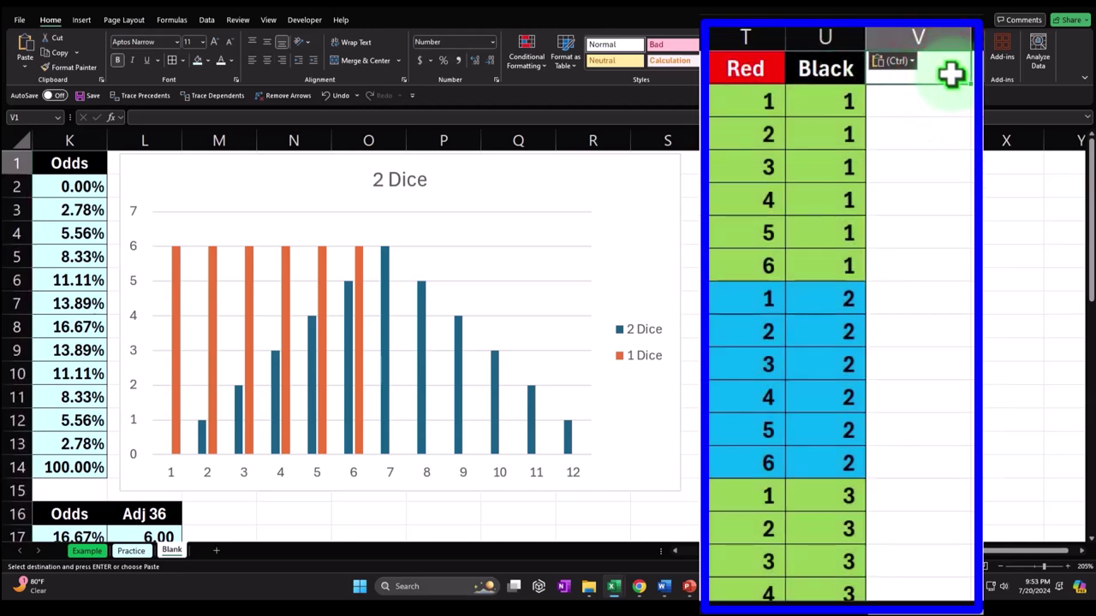
type("Orange")
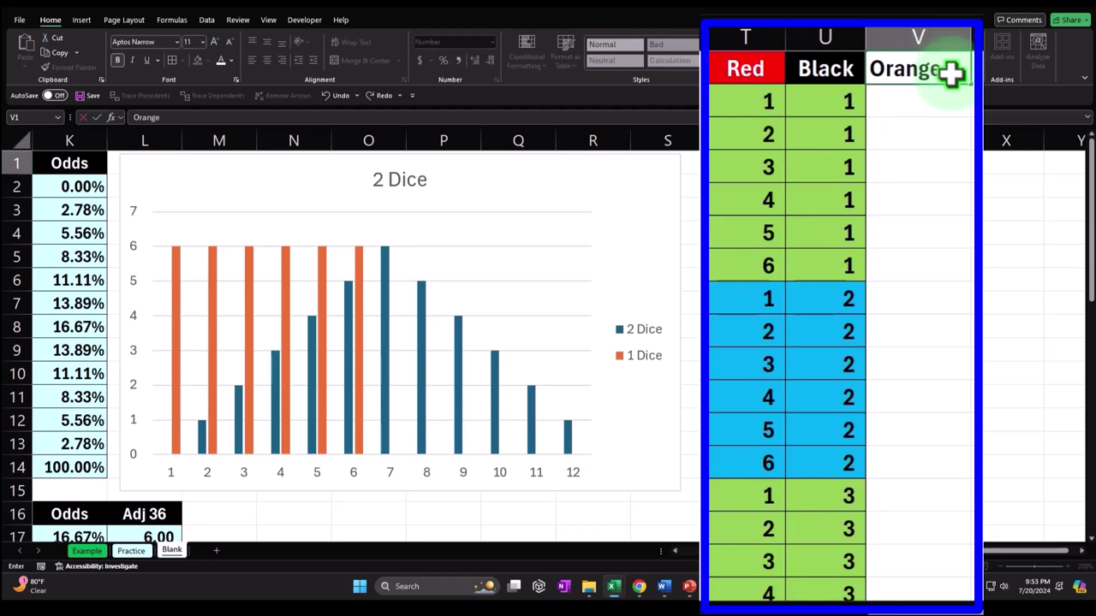
key("Return")
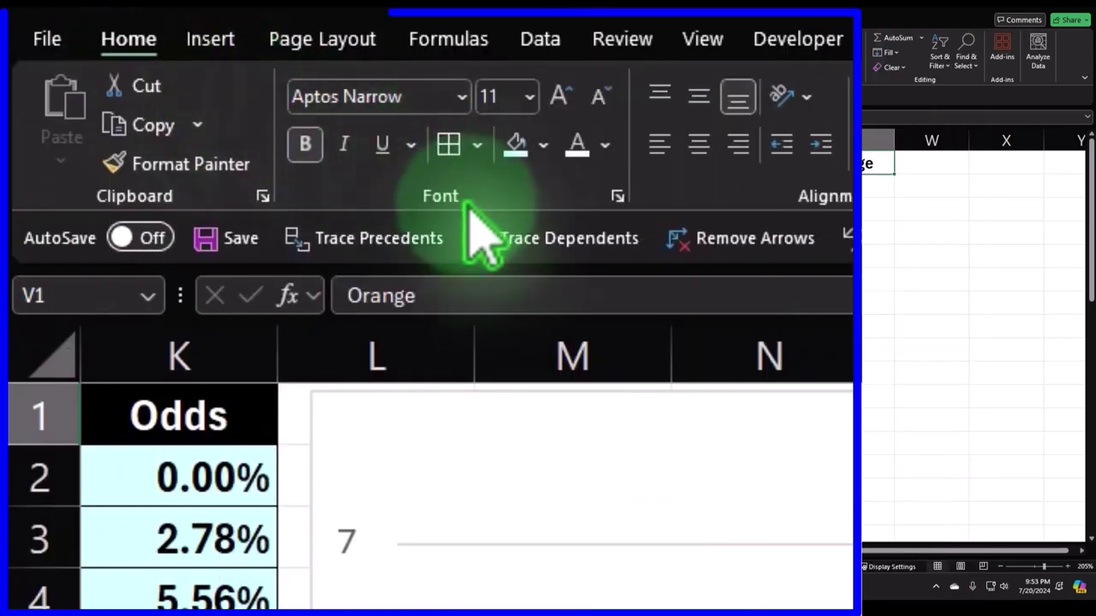
left_click(207, 61)
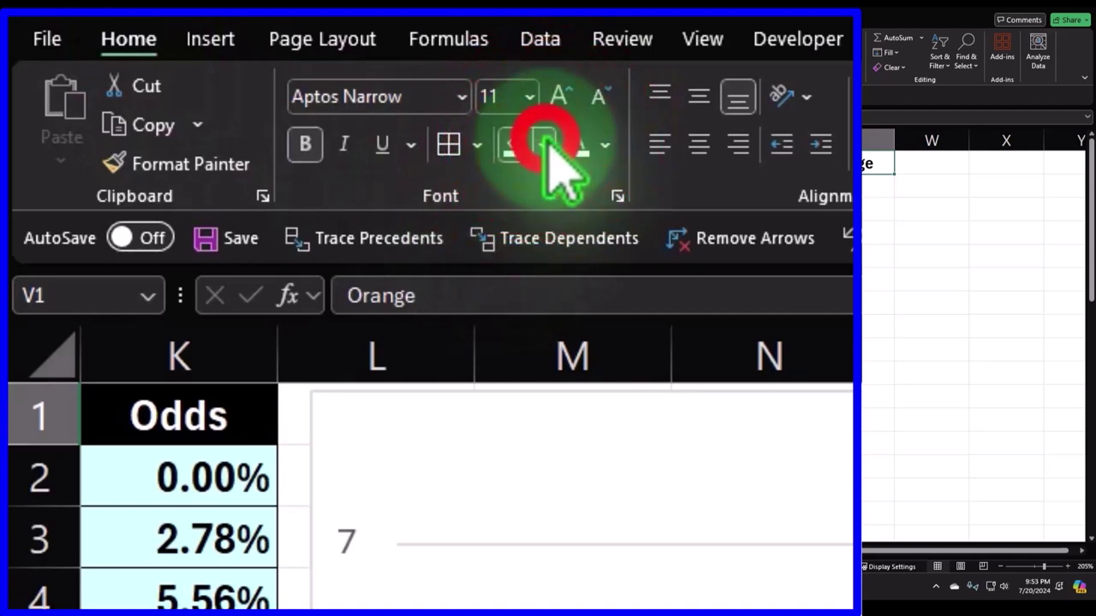
left_click(641, 222)
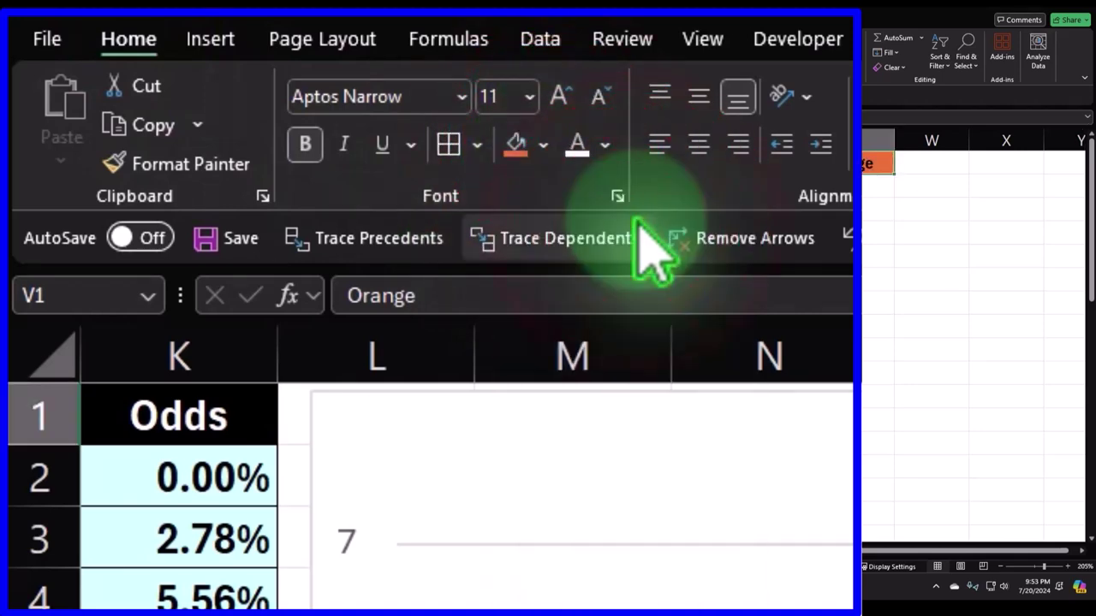
left_click(583, 147)
left_click(698, 143)
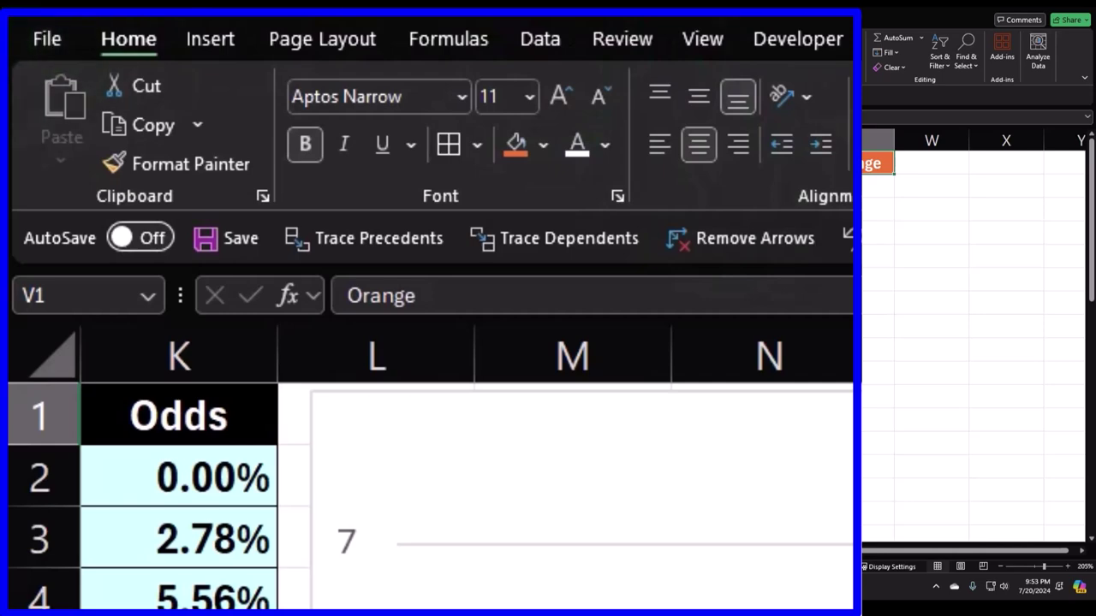
Move the Red and Black columns T:U to columns W:X, past the Orange column
left_click_drag(733, 140, 783, 139)
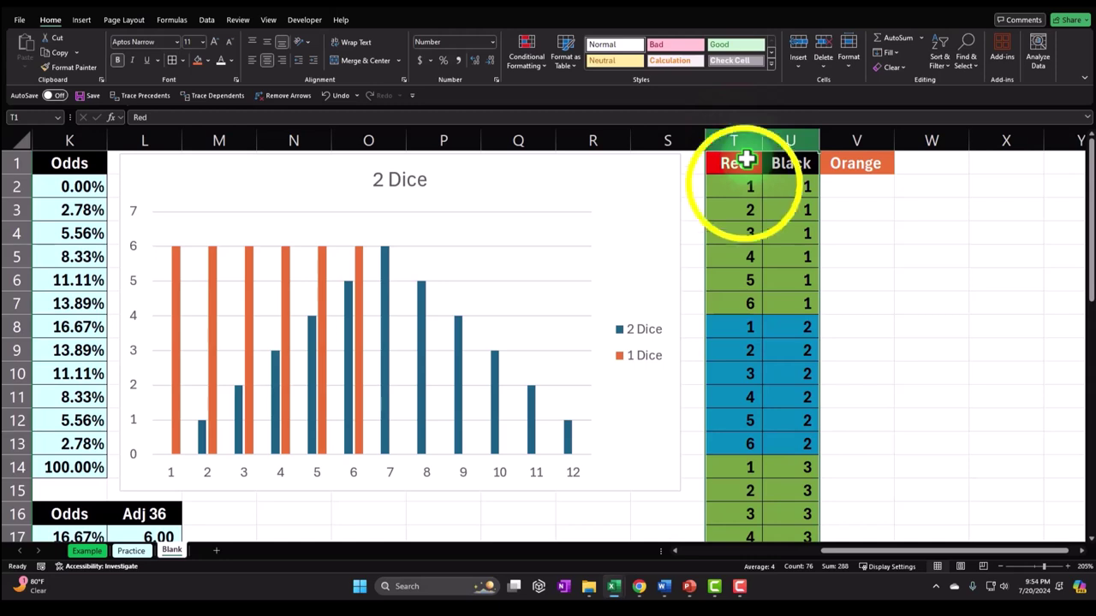
left_click(753, 177)
right_click(743, 183)
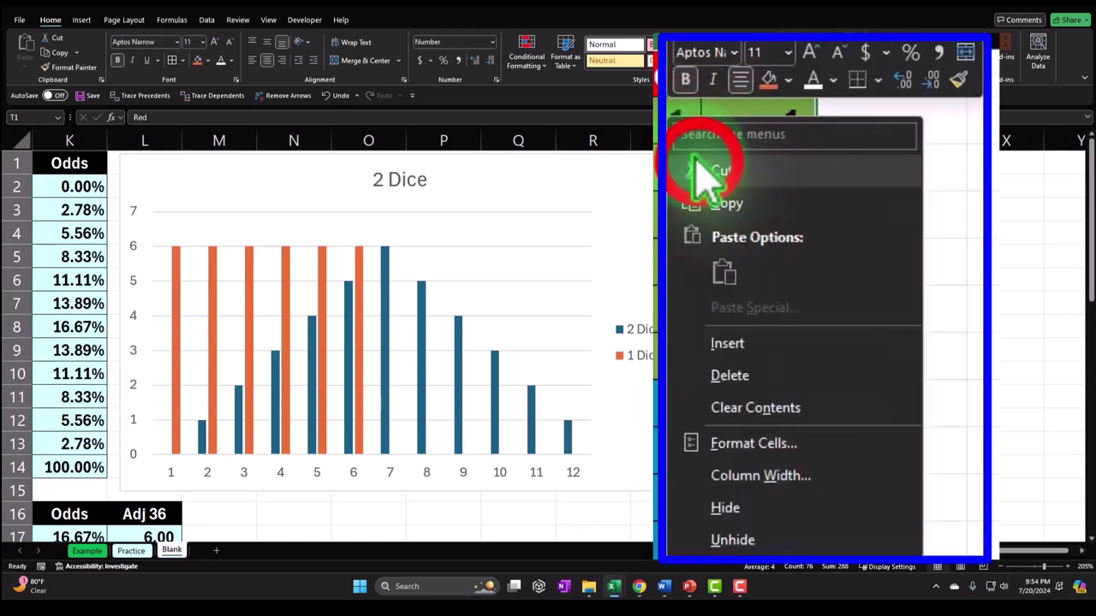
left_click(704, 172)
left_click(922, 164)
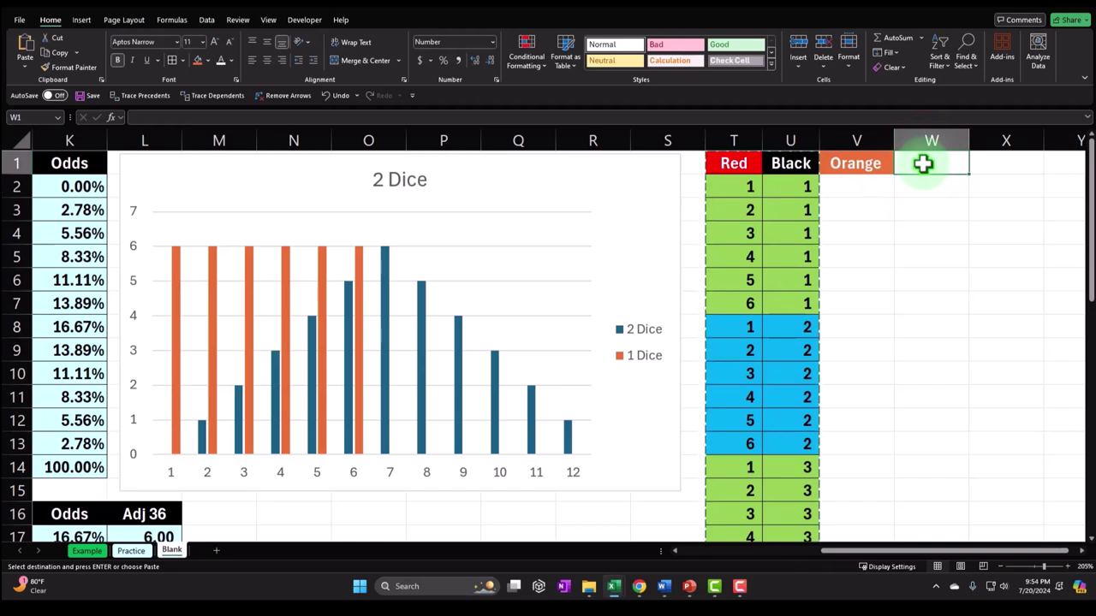
key("Return")
Delete the empty columns T:U before the Orange column
left_click(863, 220)
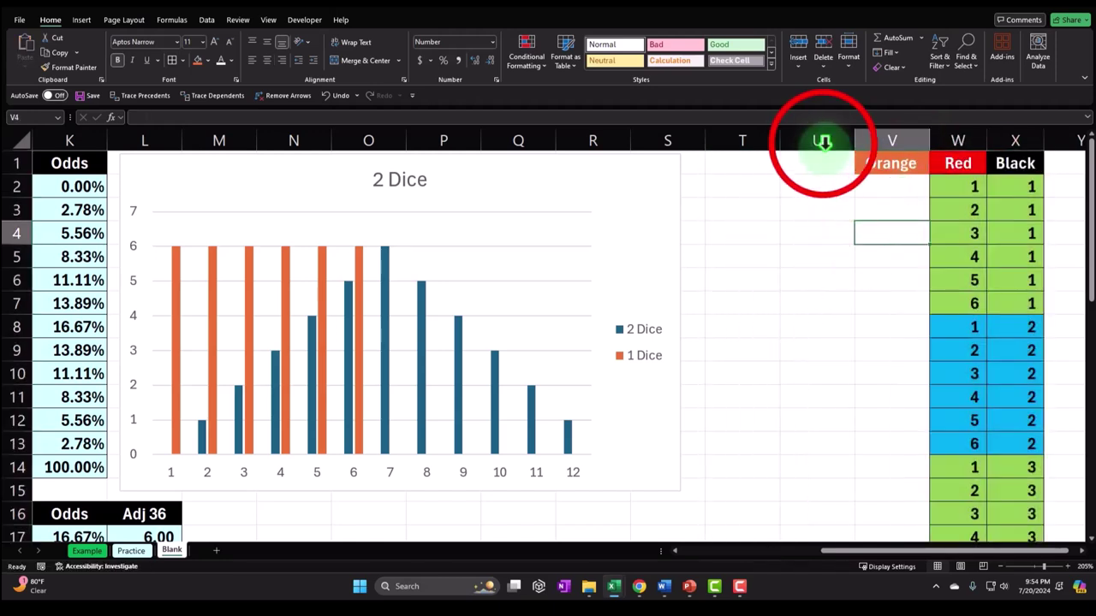
left_click_drag(822, 141, 738, 208)
right_click(737, 214)
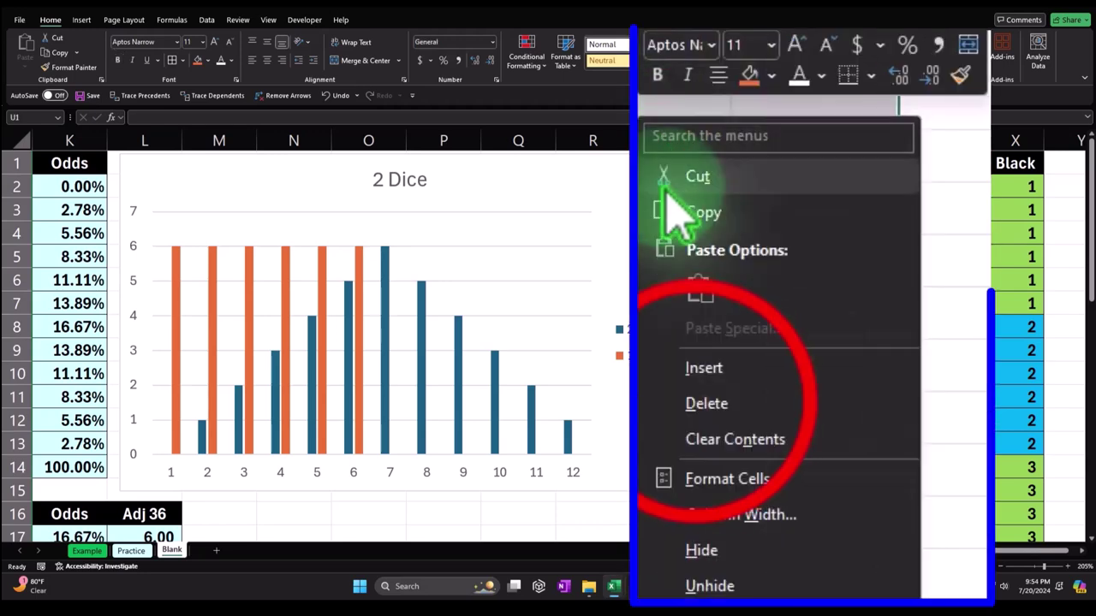
left_click(710, 402)
Delete the Count cells U38:V38 below the Red and Black lists, shifting cells up
scroll(806, 333, "down", 9)
left_click_drag(805, 396, 875, 397)
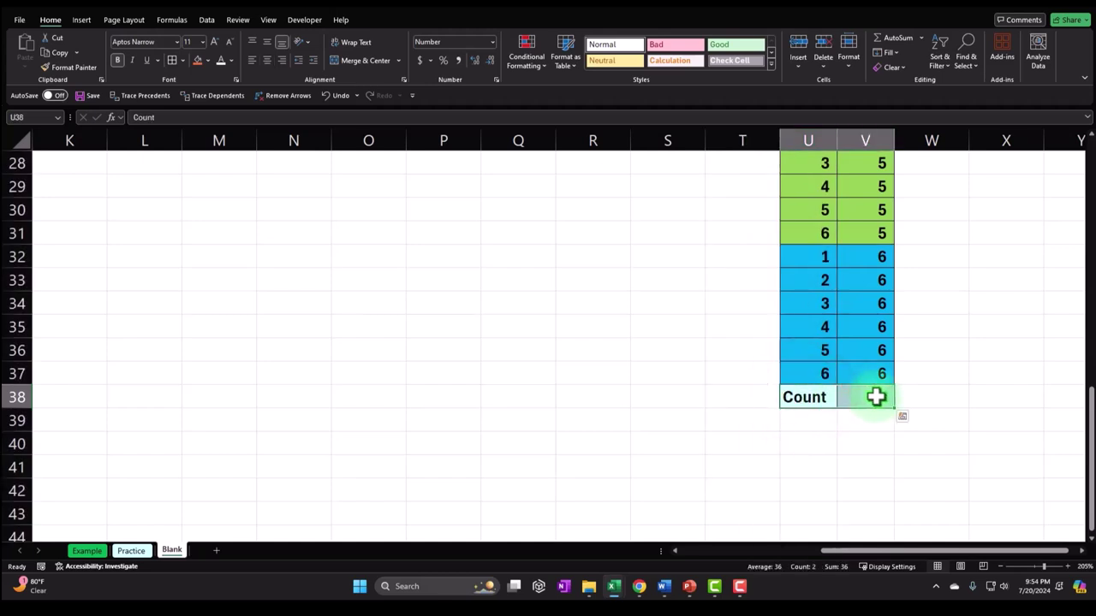
right_click(872, 397)
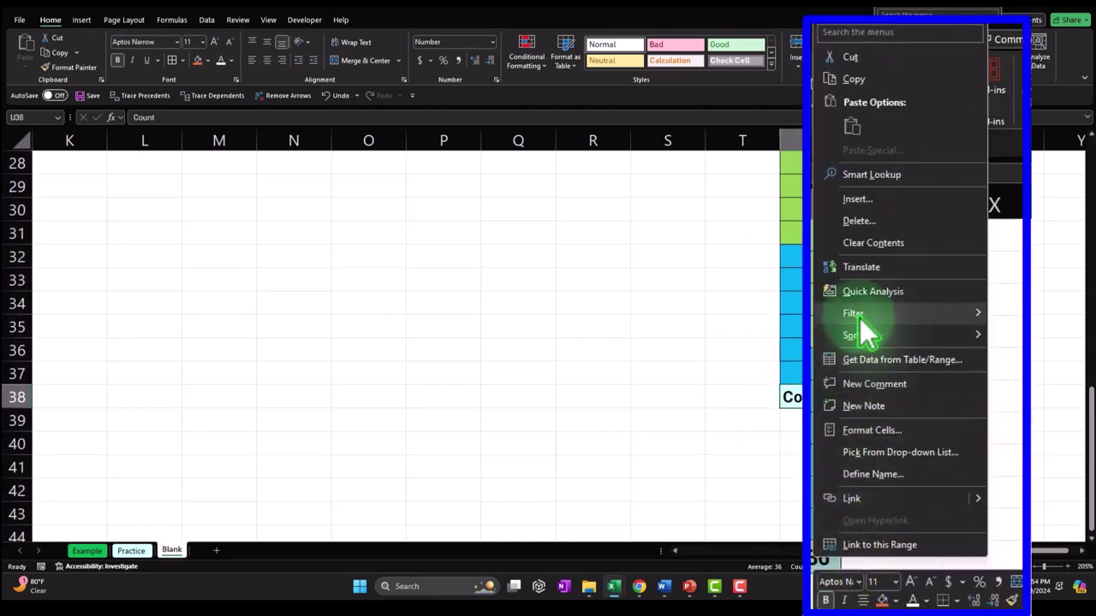
left_click(871, 221)
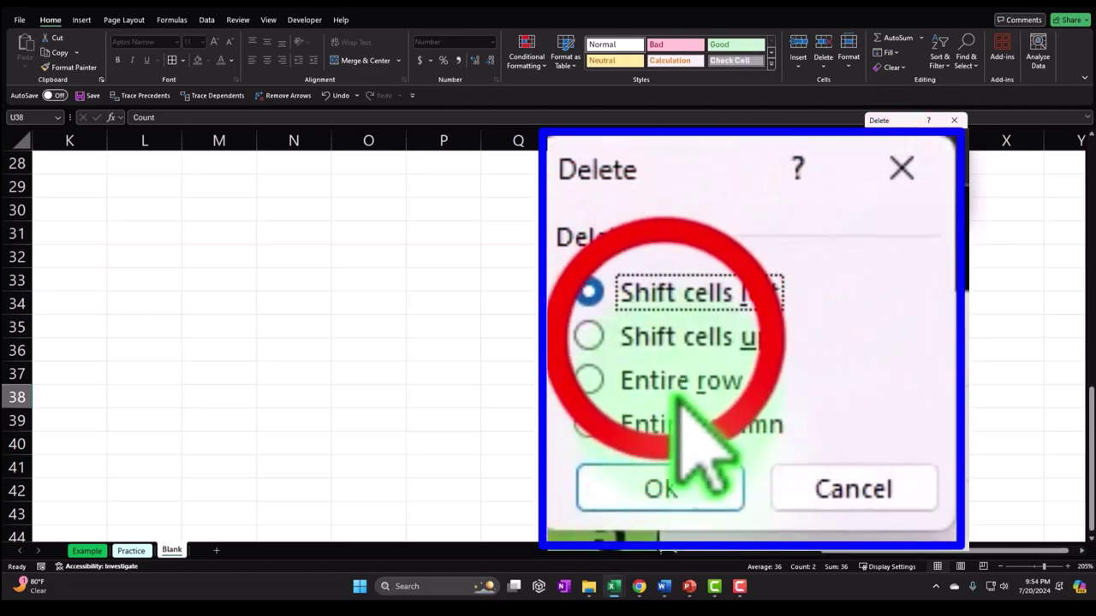
left_click(693, 338)
left_click(706, 501)
left_click(673, 320)
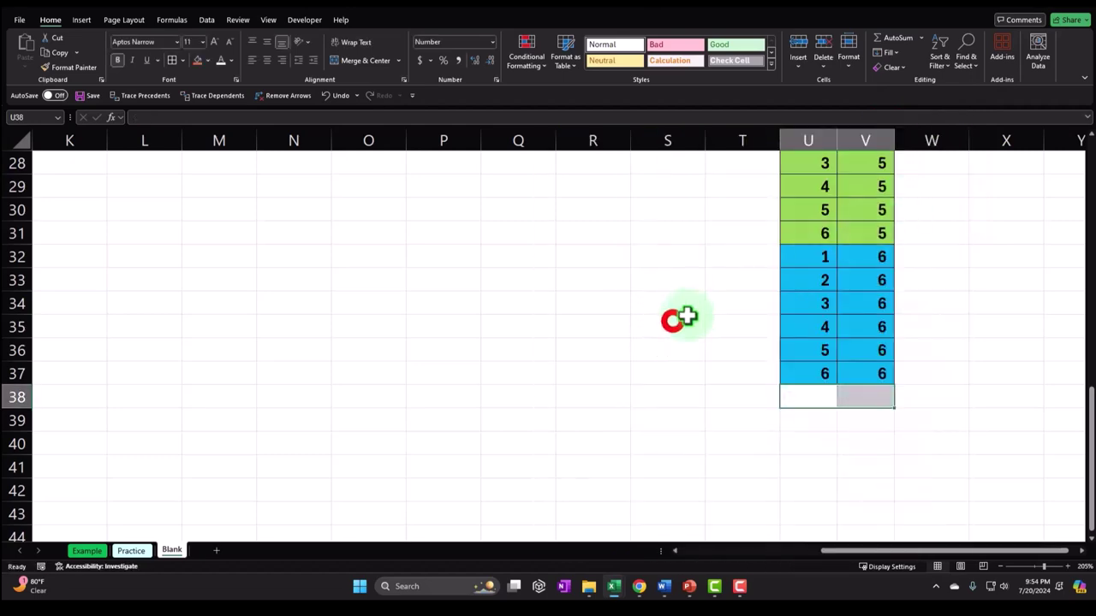
Review the Red and Black combinations in U2:V37 and enter 1 as the first Orange value in T2
scroll(672, 309, "up", 9)
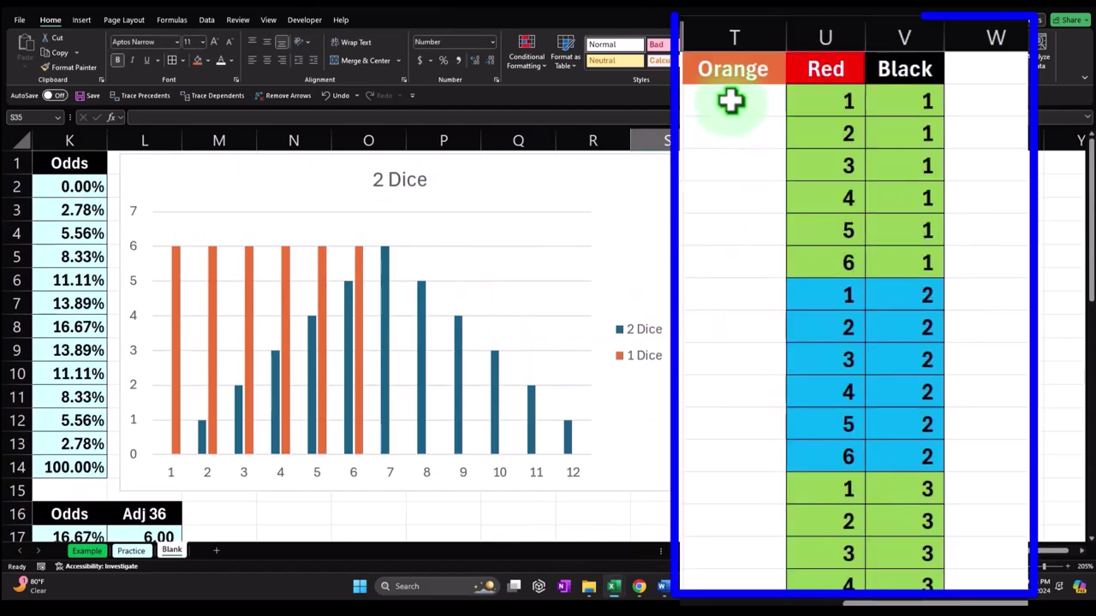
left_click(799, 187)
left_click_drag(814, 102, 886, 533)
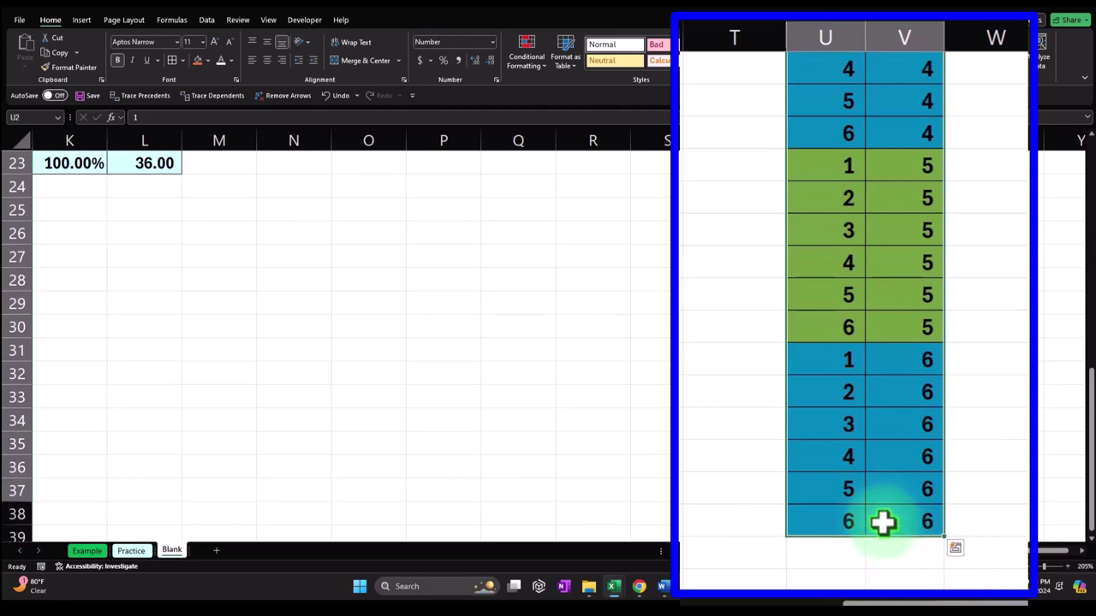
scroll(883, 522, "up", 7)
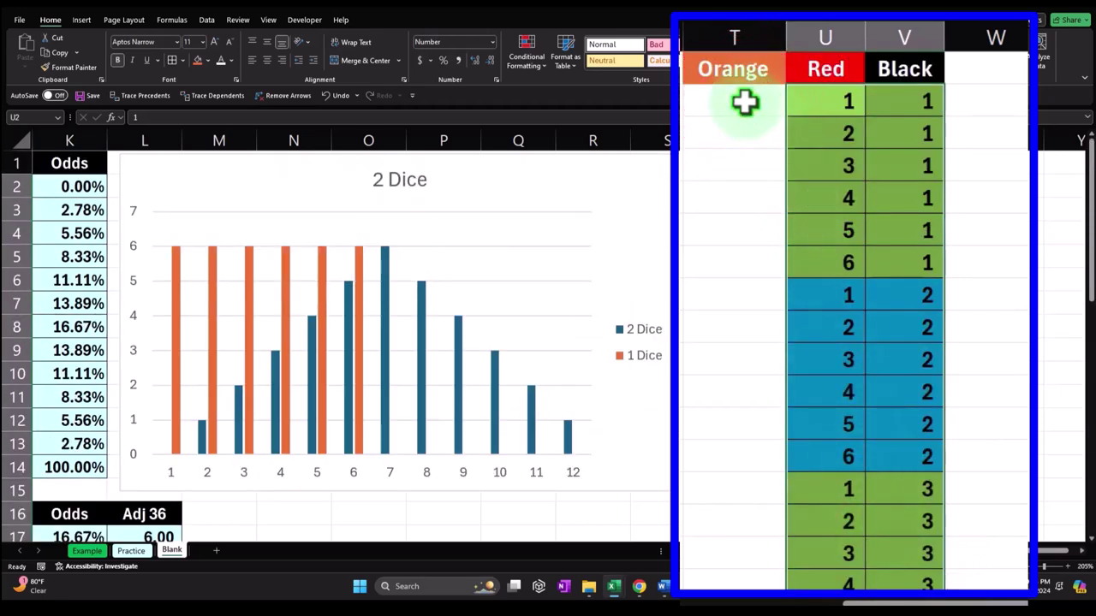
left_click(745, 101)
type("1")
key("Return")
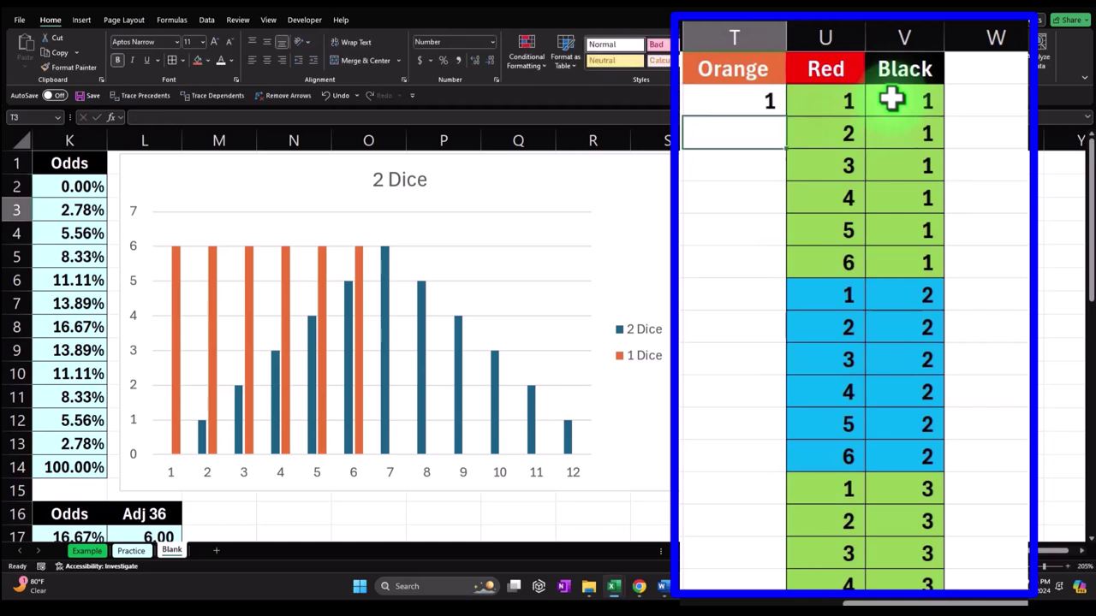
Enter =T2 in T3 and fill the formula down the Orange column to T37
type("=")
key("Up")
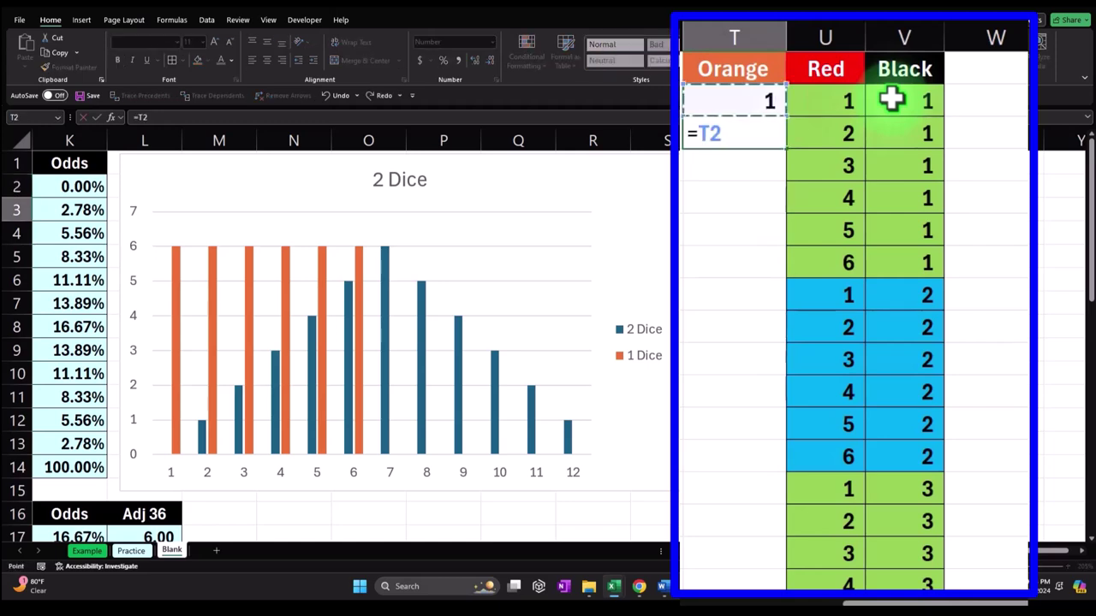
key("Return")
left_click(734, 135)
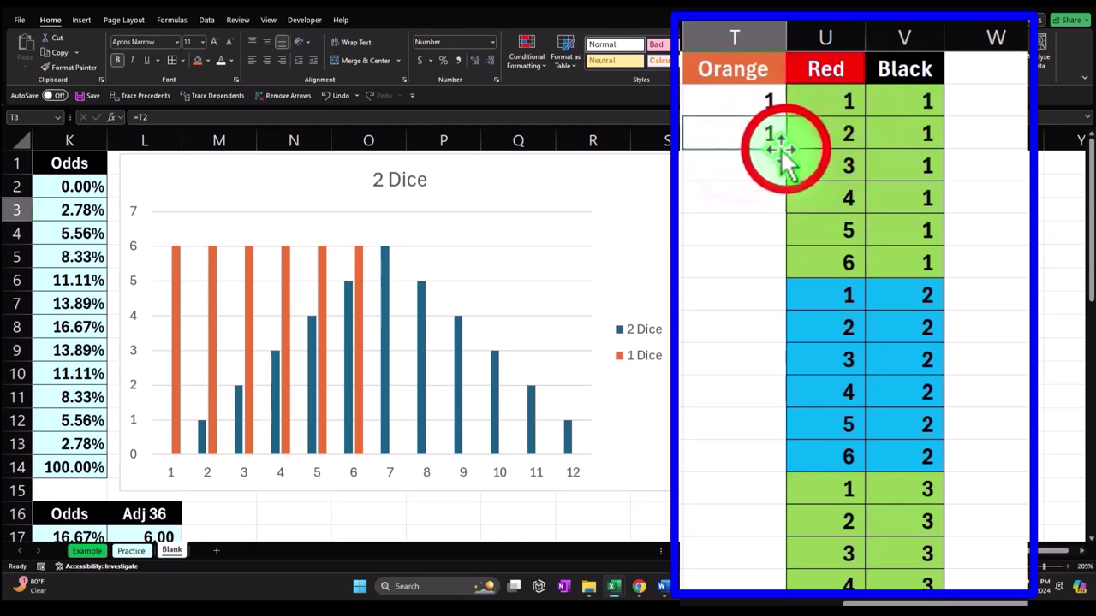
left_click_drag(788, 151, 786, 536)
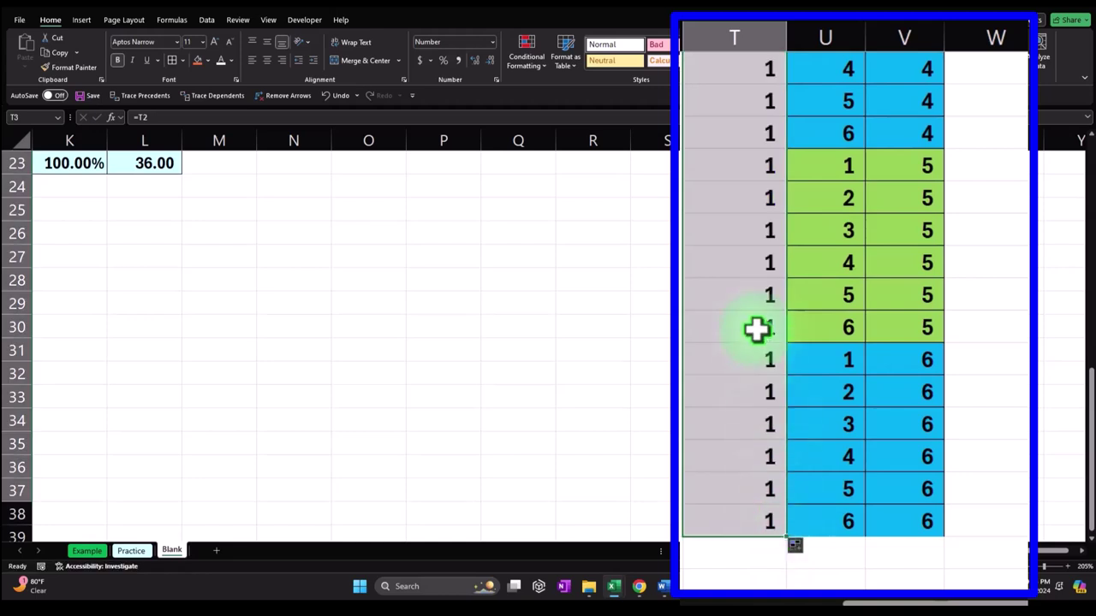
Copy the outcome block T2:V37, paste it directly below at T38 and set T38 to 2
scroll(767, 370, "up", 8)
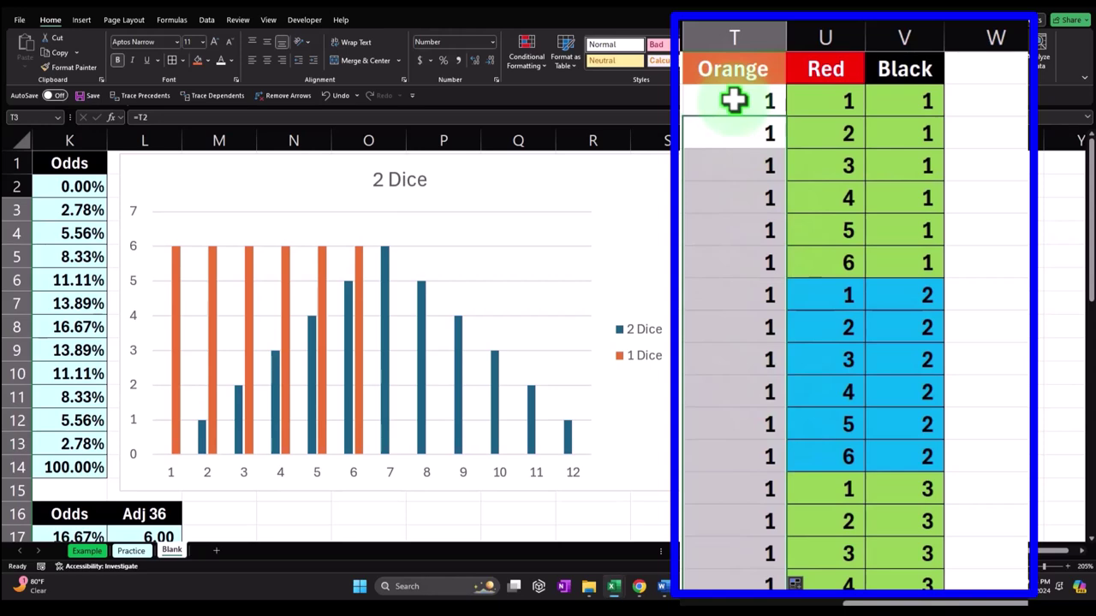
left_click_drag(734, 100, 868, 509)
key("ctrl+c")
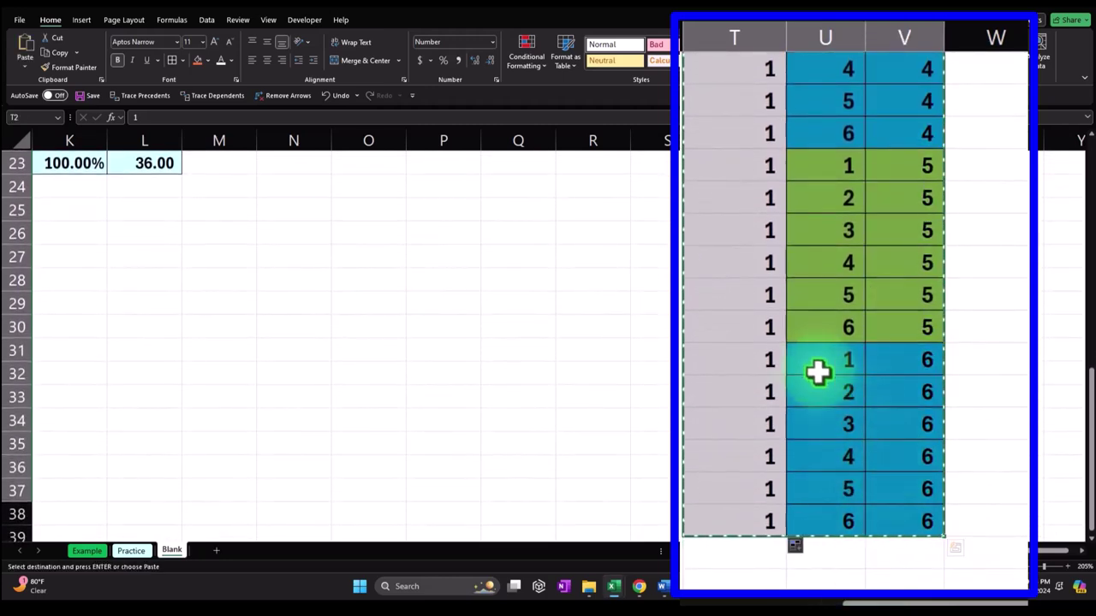
scroll(818, 368, "down", 2)
left_click(792, 374)
left_click(737, 356)
key("ctrl+v")
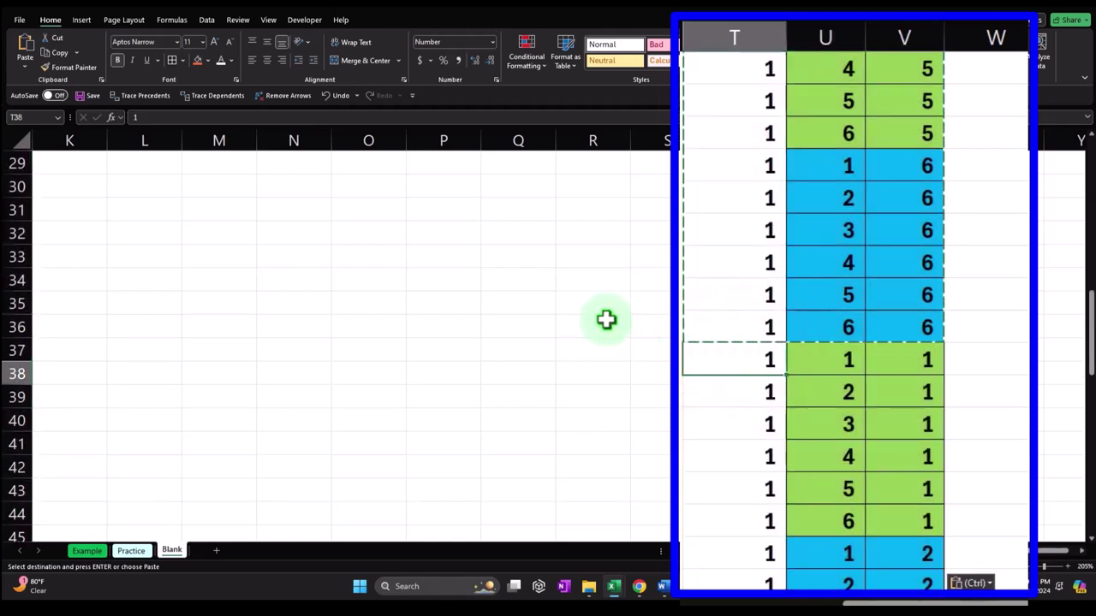
type("2")
key("Return")
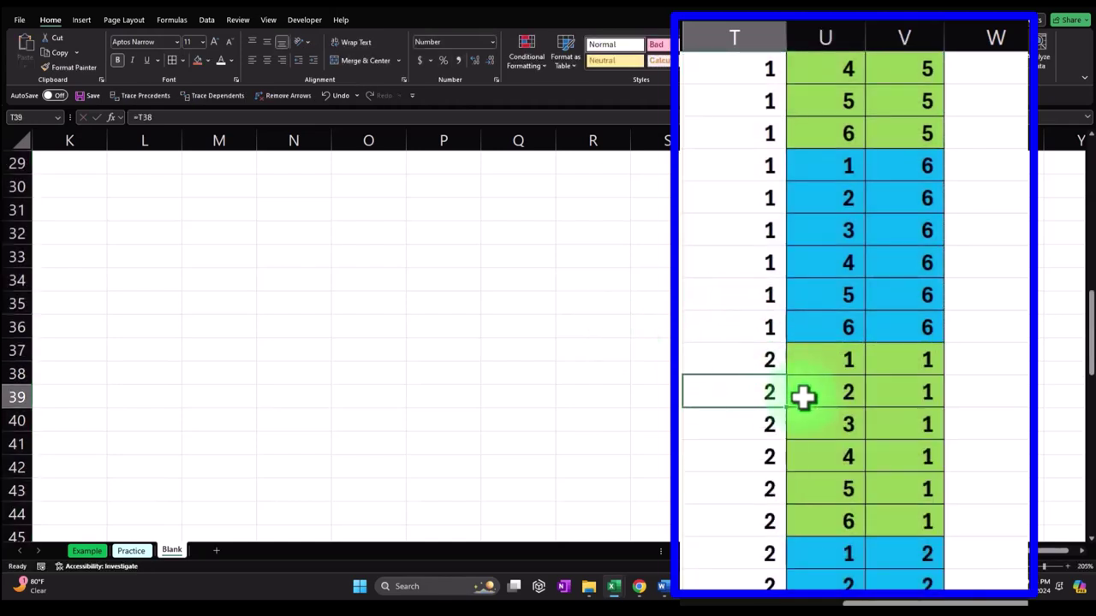
Copy the Orange 2 block T38:V73, paste it at T74 and set T74 to 3
left_click_drag(743, 361, 877, 582)
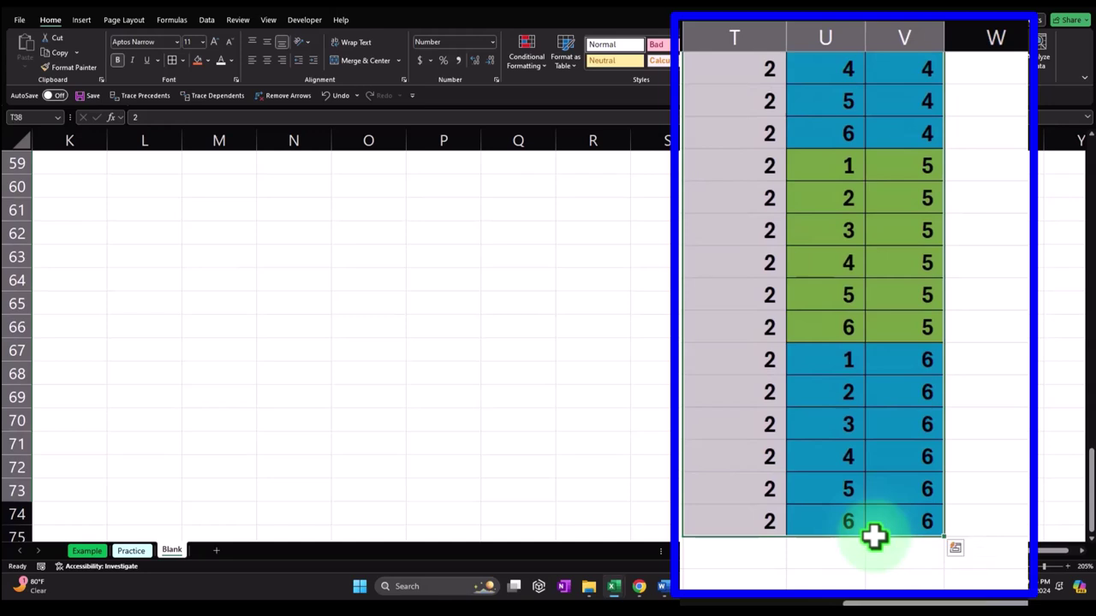
key("ctrl+c")
scroll(761, 469, "down", 1)
left_click(757, 452)
key("ctrl+v")
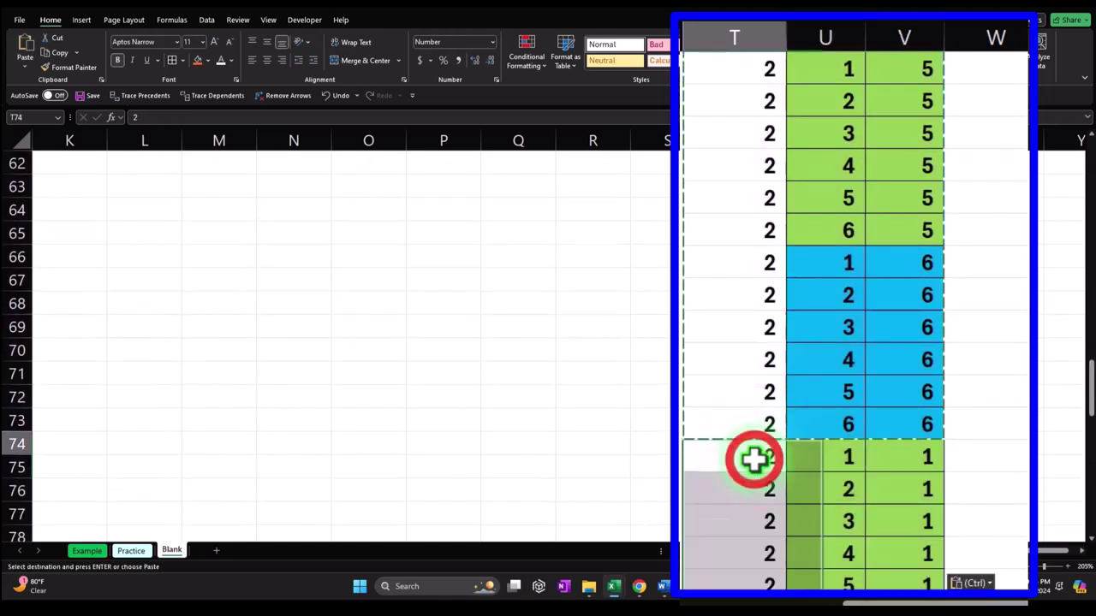
type("3")
key("Return")
Copy the Orange 3 block T74:V109, paste it at T110 and set T110 to 4
left_click_drag(768, 475, 892, 537)
key("ctrl+c")
scroll(749, 426, "down", 2)
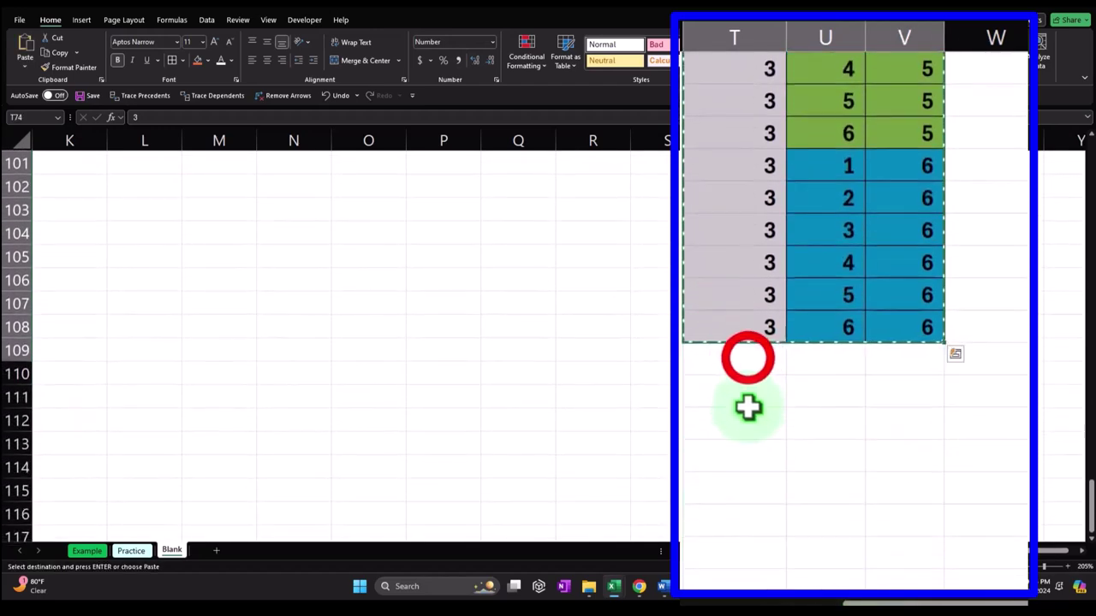
left_click(747, 357)
key("ctrl+v")
left_click(748, 360)
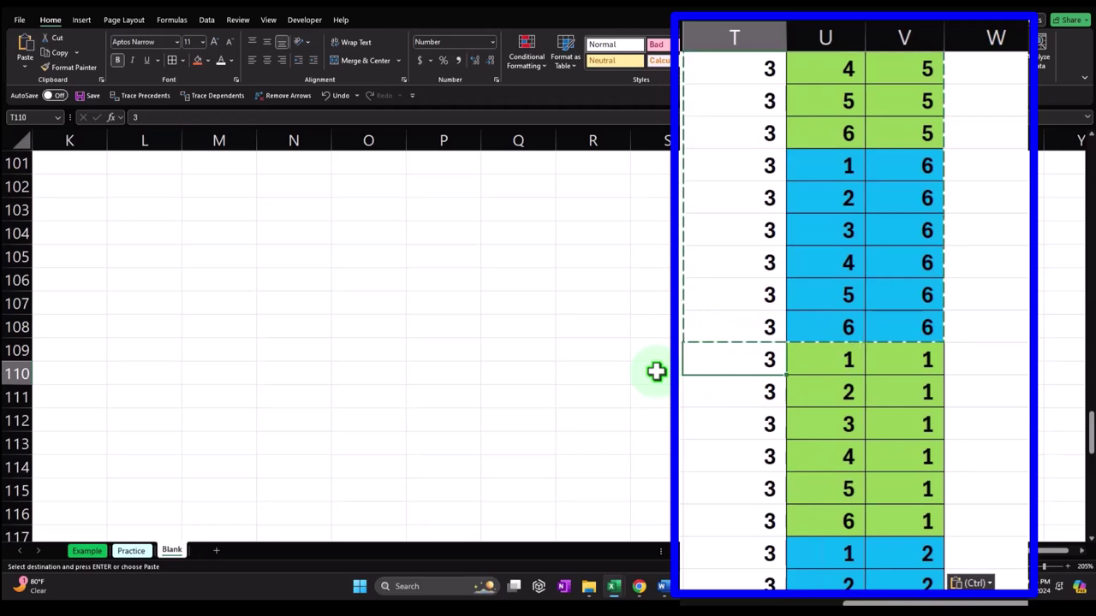
type("4")
key("Return")
Copy the Orange 4 block T110:V145, paste it at T146 and set T146 to 5
left_click_drag(747, 357, 887, 529)
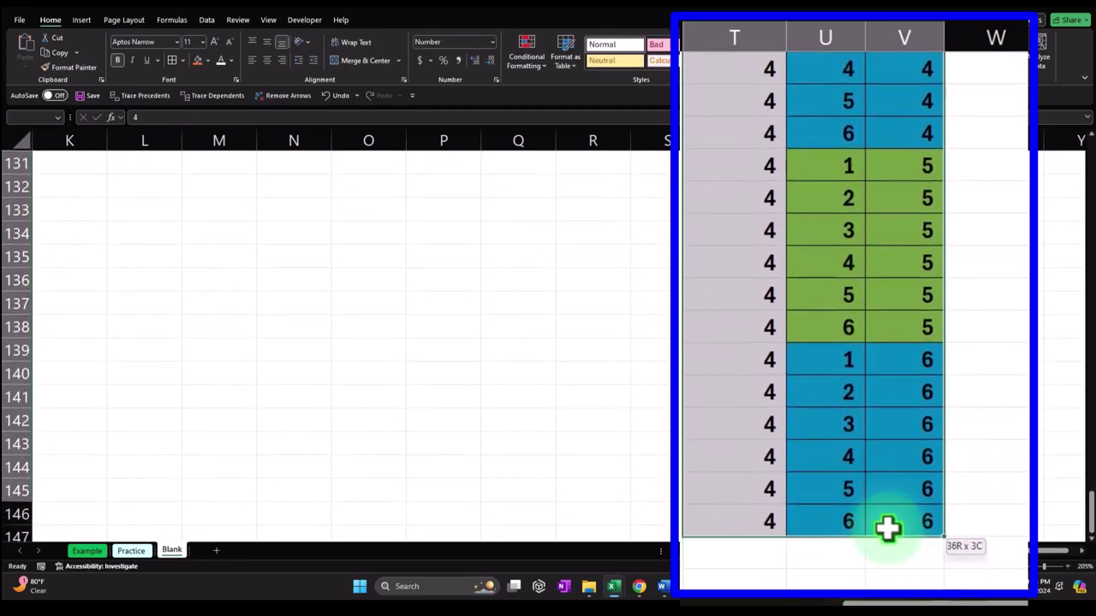
key("ctrl+c")
left_click(762, 552)
key("ctrl+v")
scroll(739, 465, "down", 2)
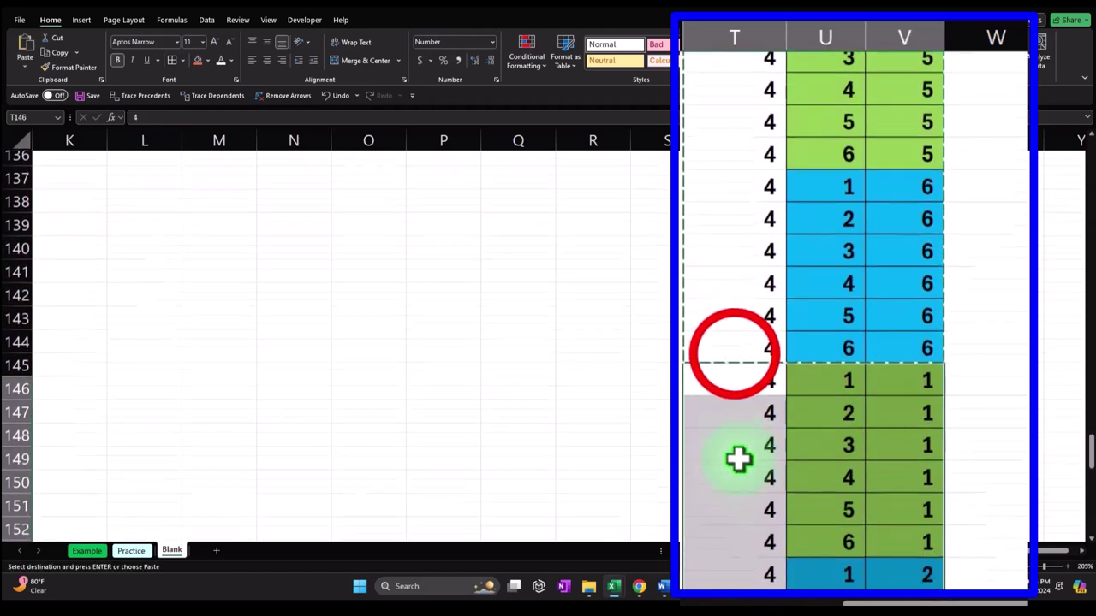
left_click(735, 356)
type("5")
key("Return")
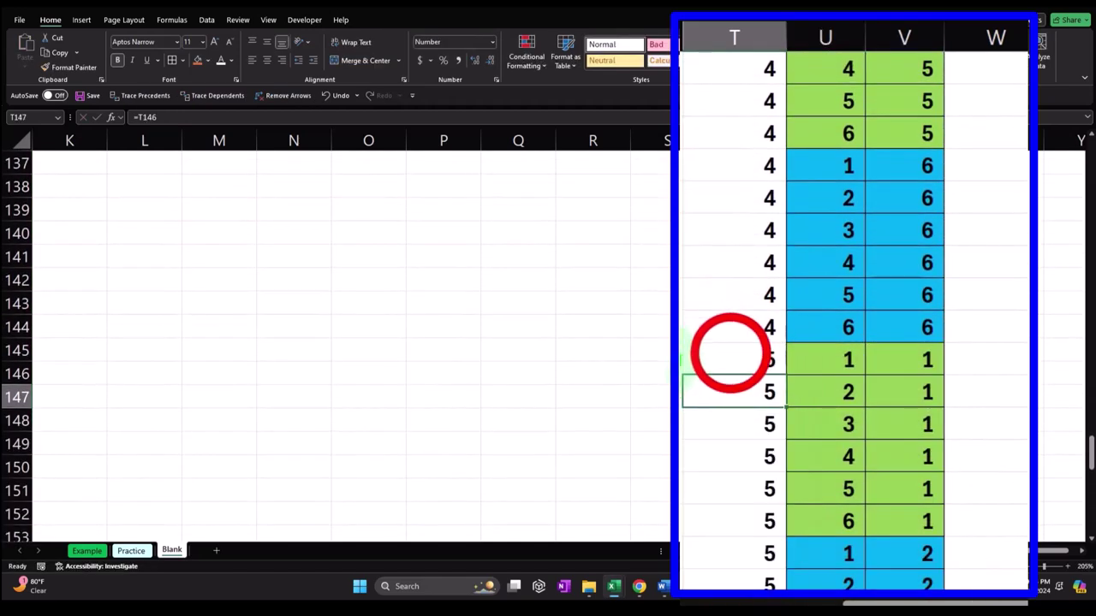
Copy the Orange 5 block T146:V181 and paste it directly below at T182
left_click_drag(730, 354, 896, 519)
key("ctrl+c")
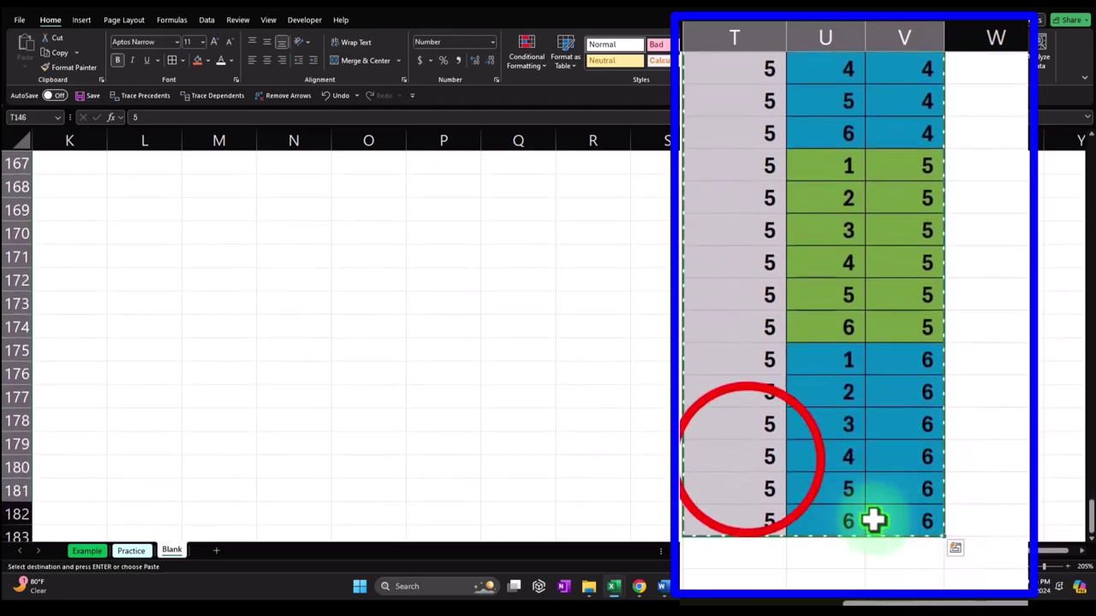
scroll(827, 503, "down", 1)
left_click(745, 460)
key("ctrl+v")
scroll(746, 460, "down", 1)
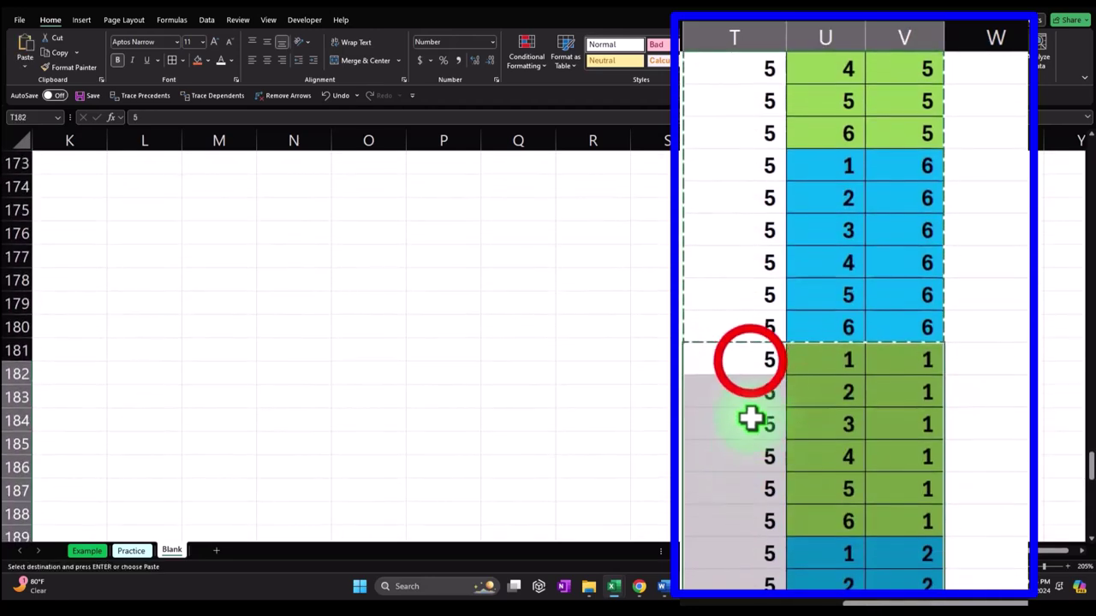
Set T182 to 6 so the last pasted block represents Orange 6
left_click(750, 361)
type("6")
key("Return")
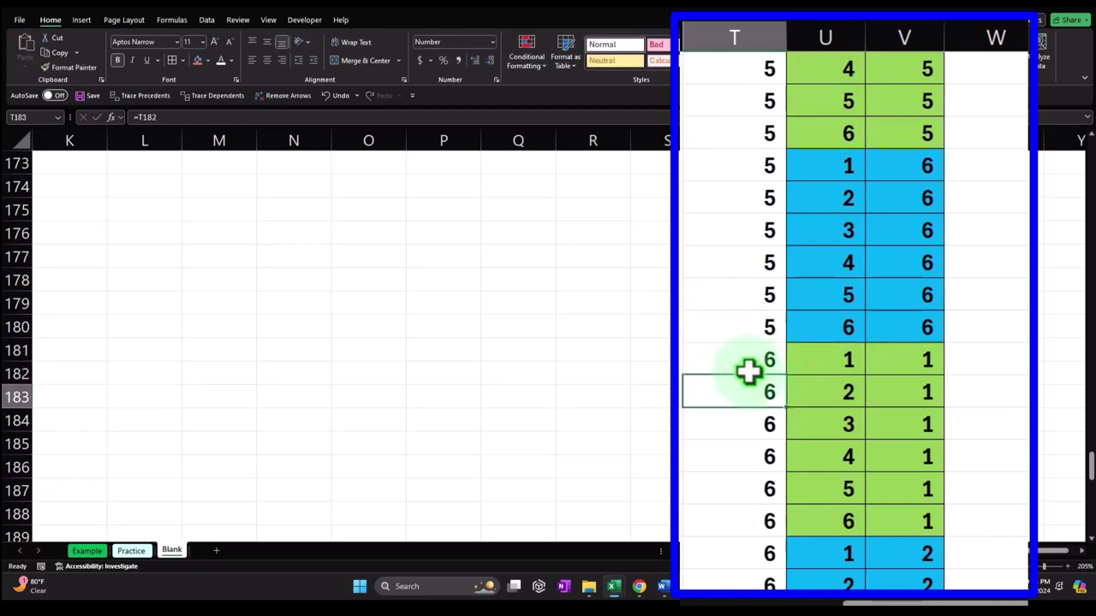
Enter the label Count in T218, directly below the last Orange row
scroll(745, 360, "down", 3)
scroll(751, 413, "down", 8)
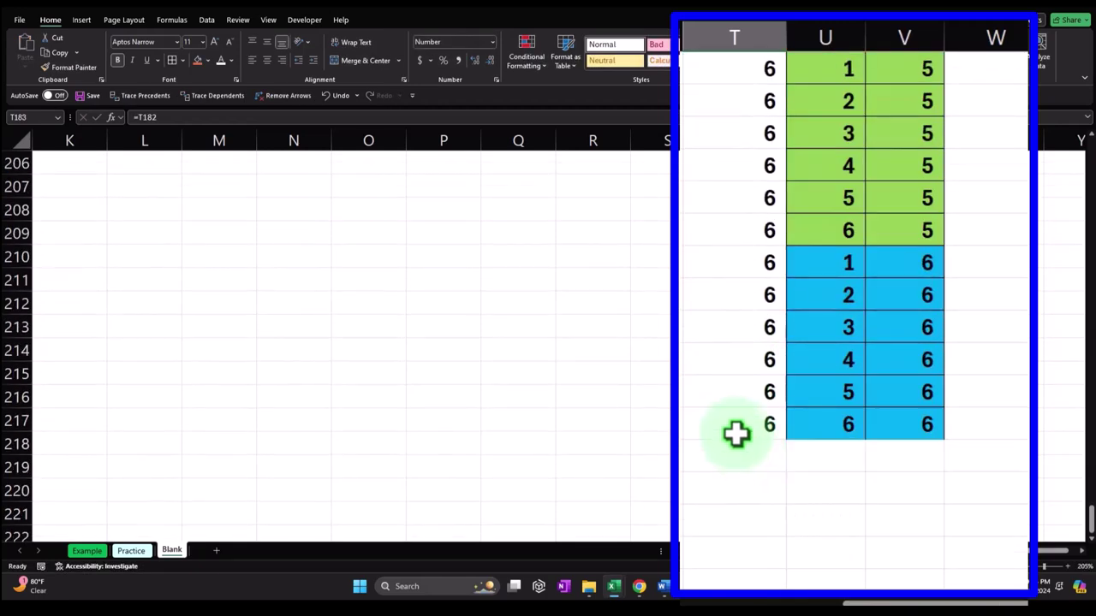
left_click(735, 441)
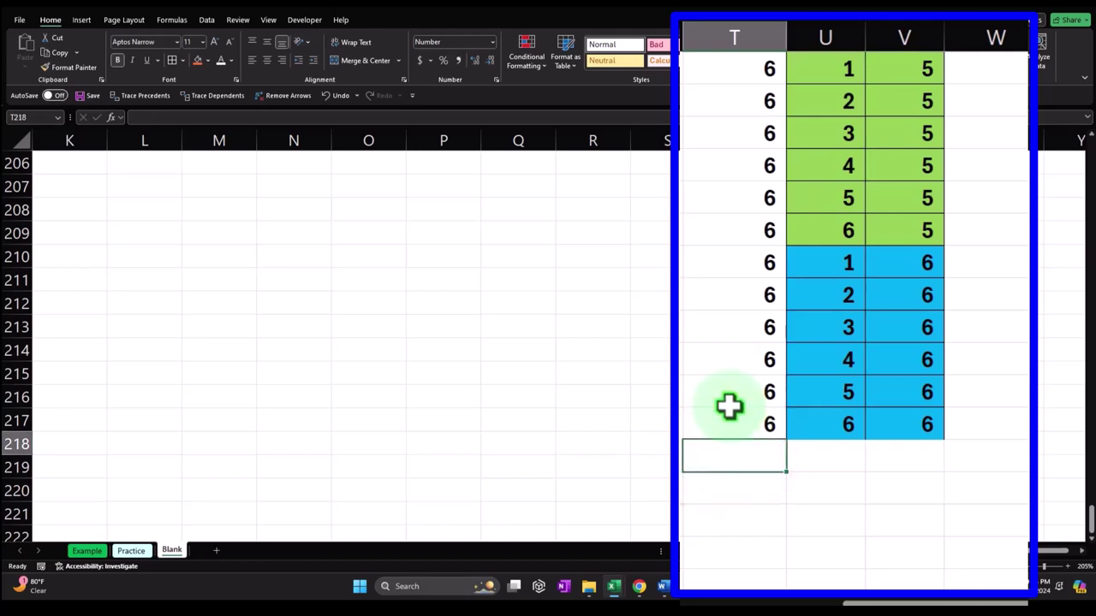
type("Count")
key("Tab")
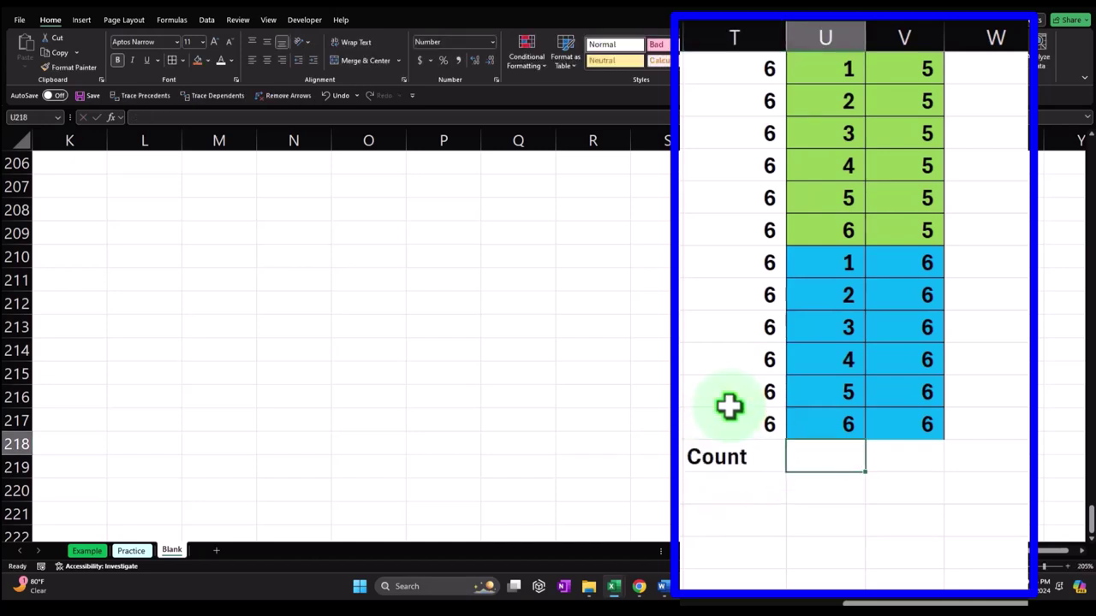
Count the Red column values U2:U217 in U218 with the COUNT function
type("=")
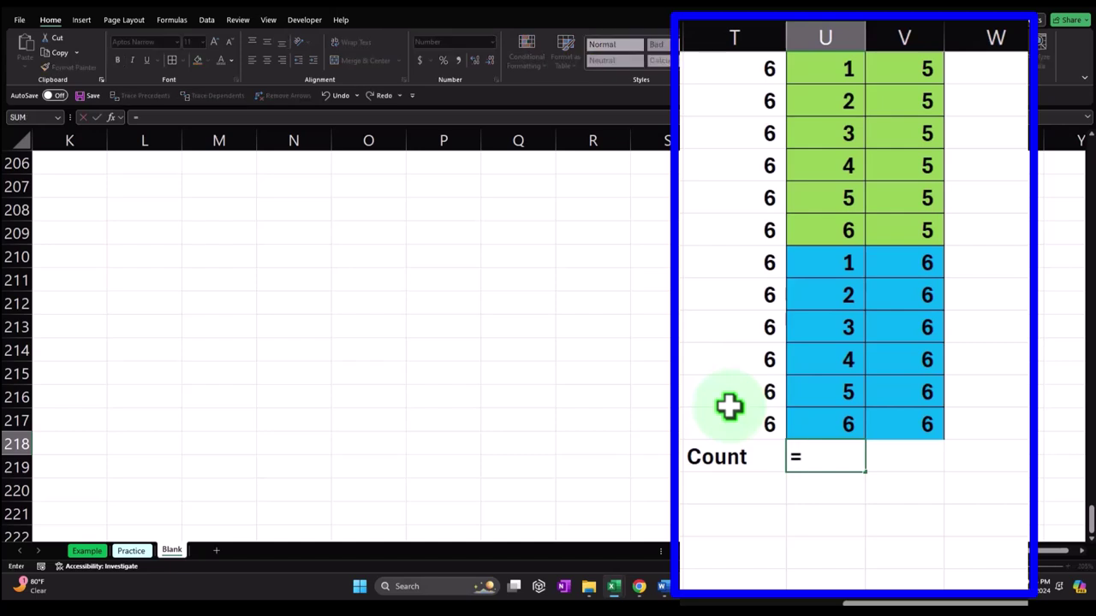
type("oun")
key("BackSpace")
key("BackSpace")
type("count")
key("Tab")
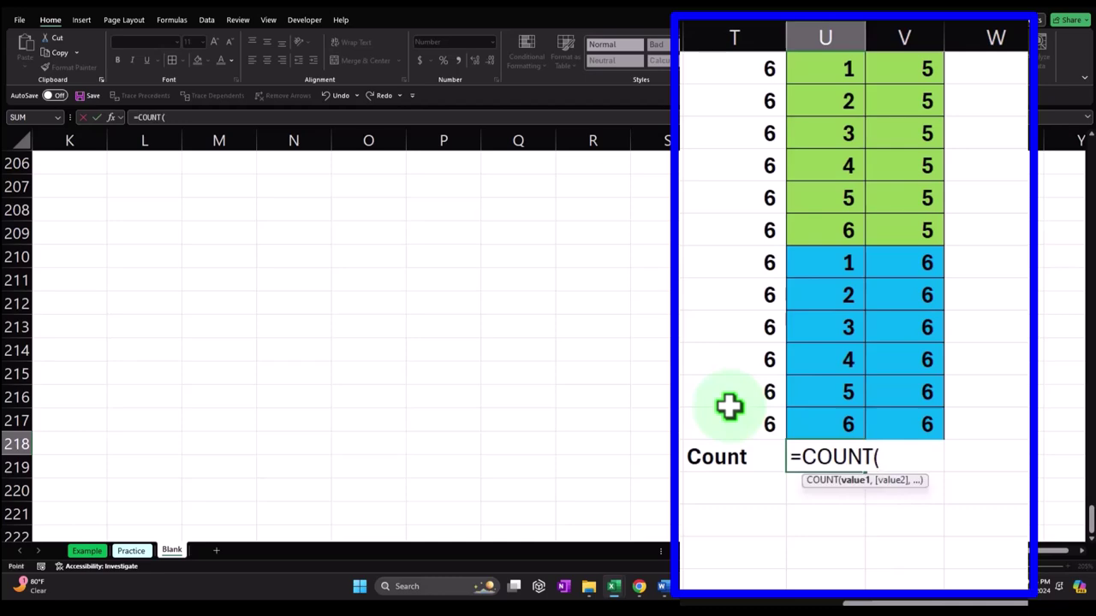
key("ctrl+shift+Up")
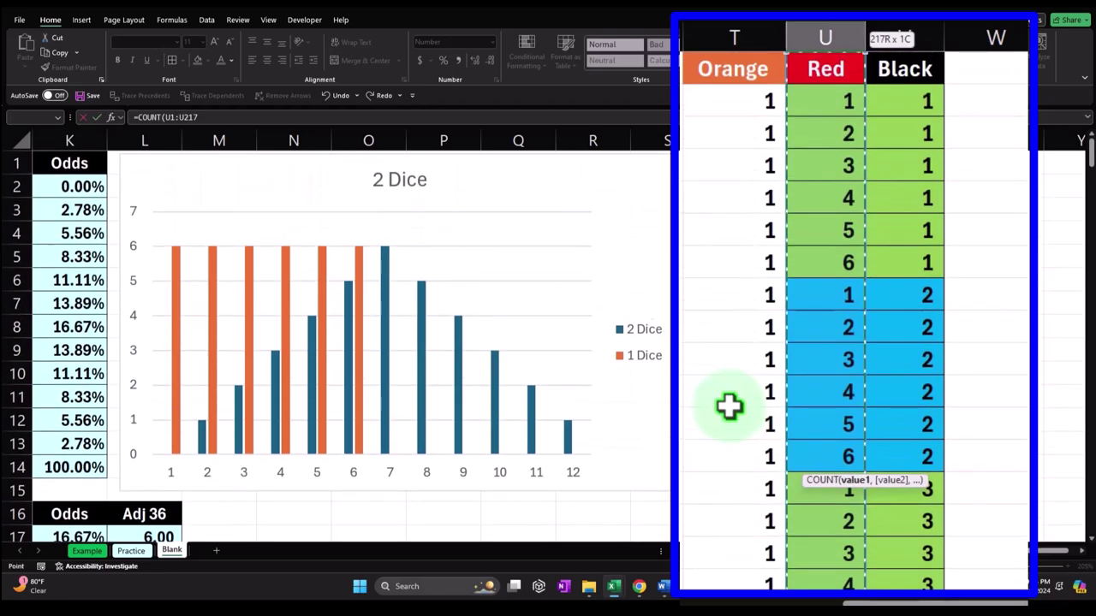
key("shift+Down")
key("Return")
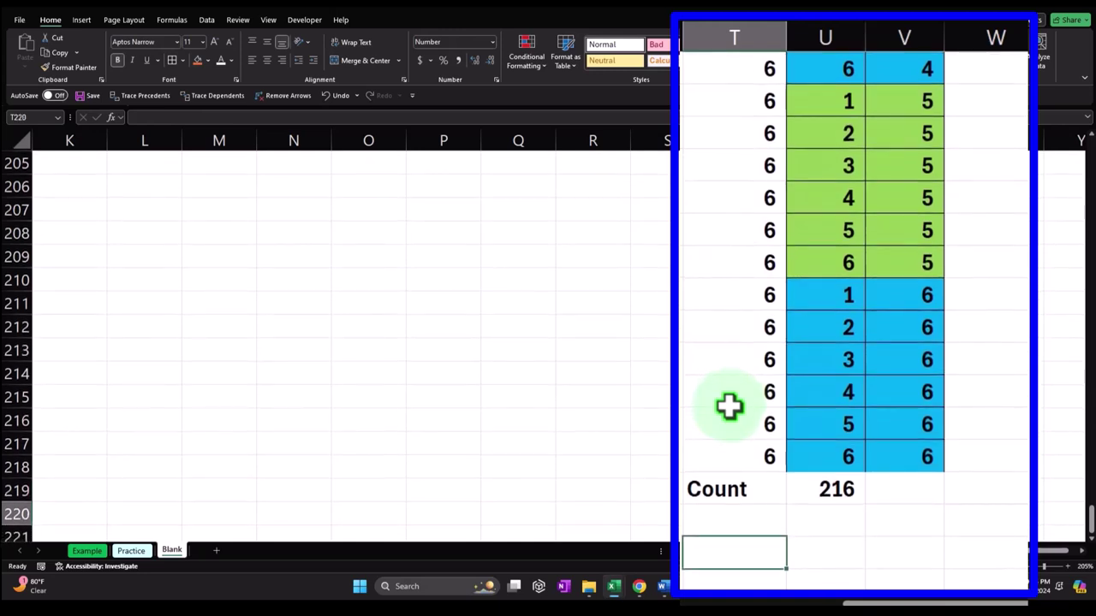
Calculate =6*6*6 in U220 to check the number of three-dice outcomes
key("Right")
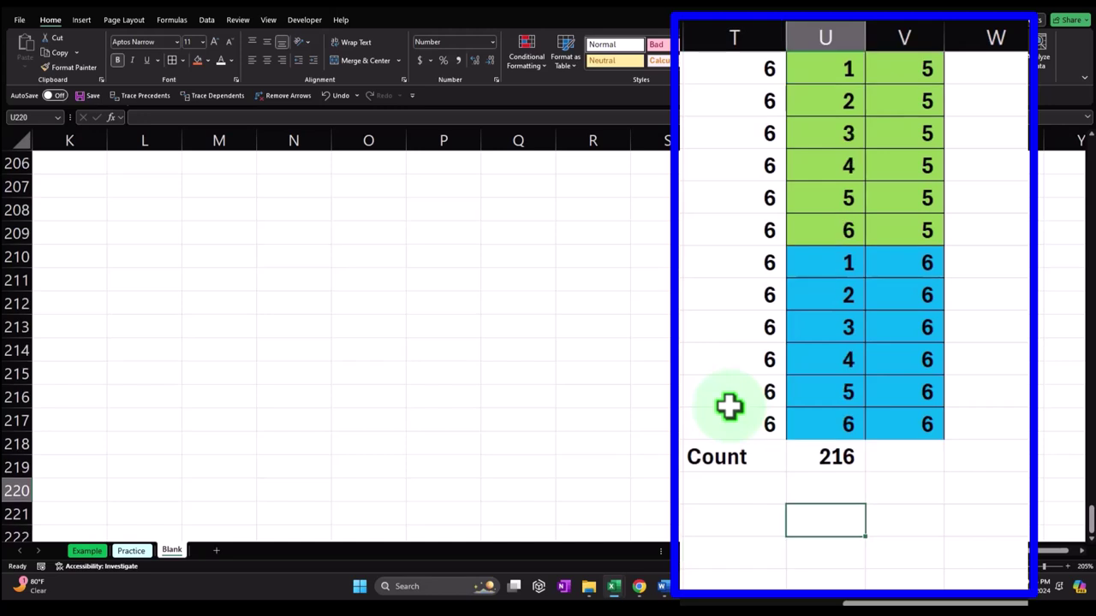
type("=6*6*6")
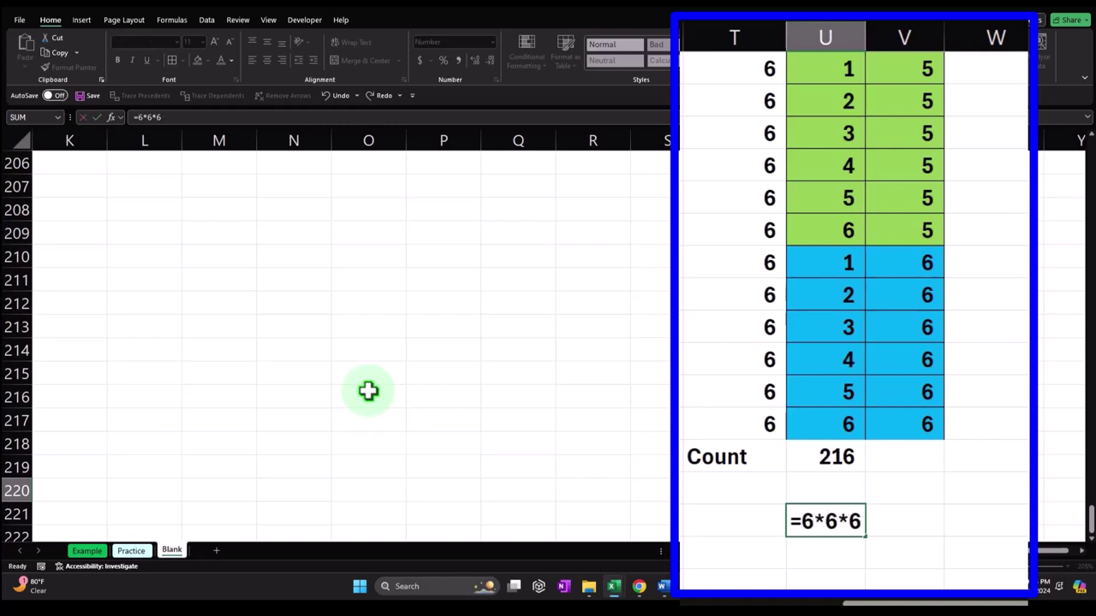
key("Return")
key("Up")
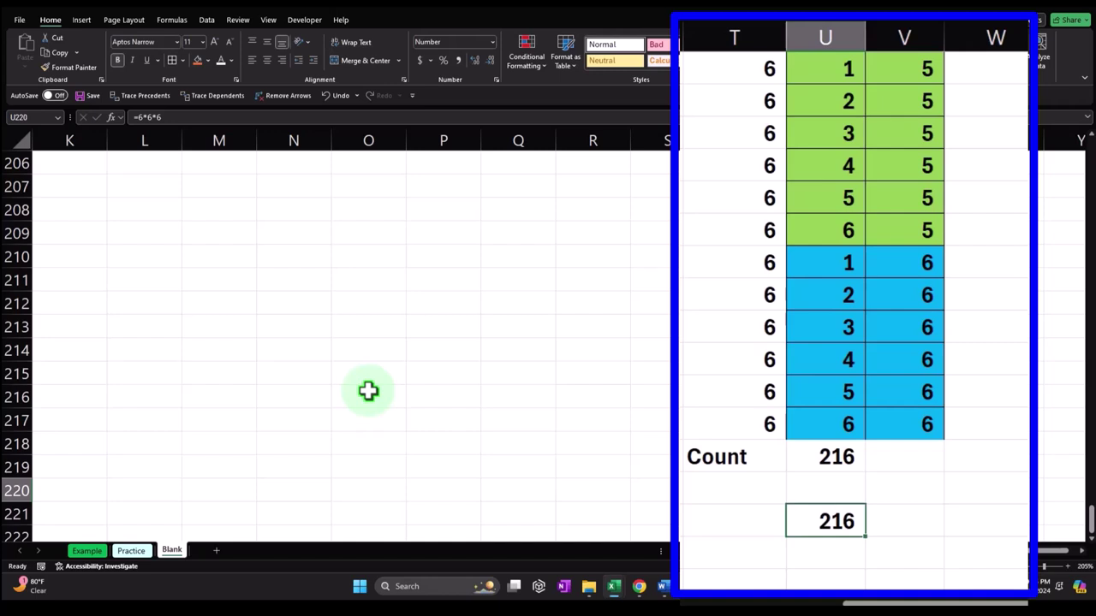
Format the Count row T218:V218 with borders and a light cyan fill
left_click_drag(735, 446, 857, 451)
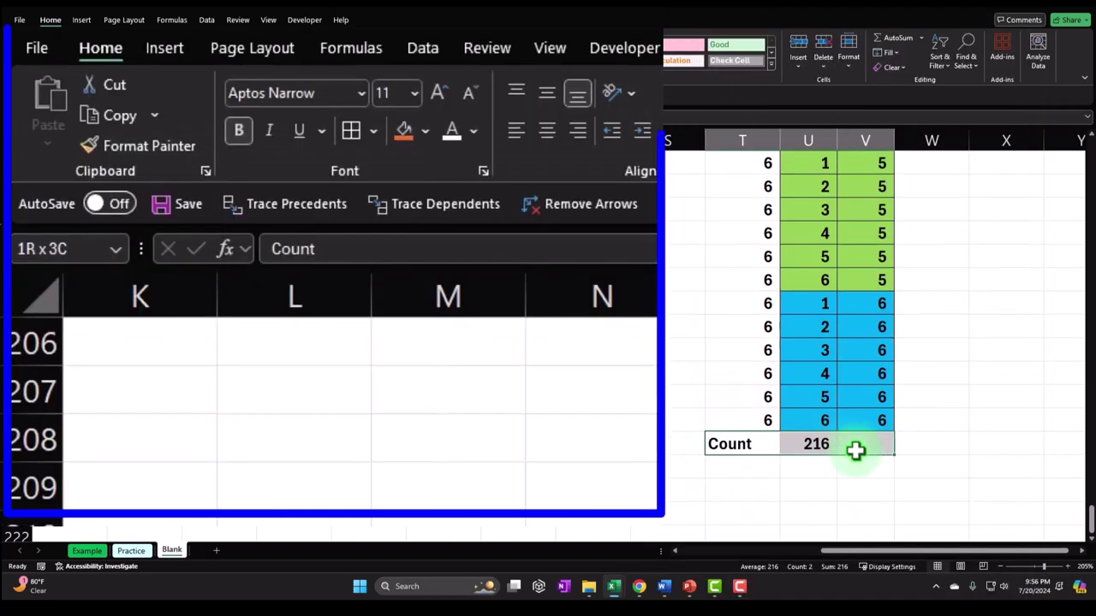
left_click(431, 132)
left_click(401, 419)
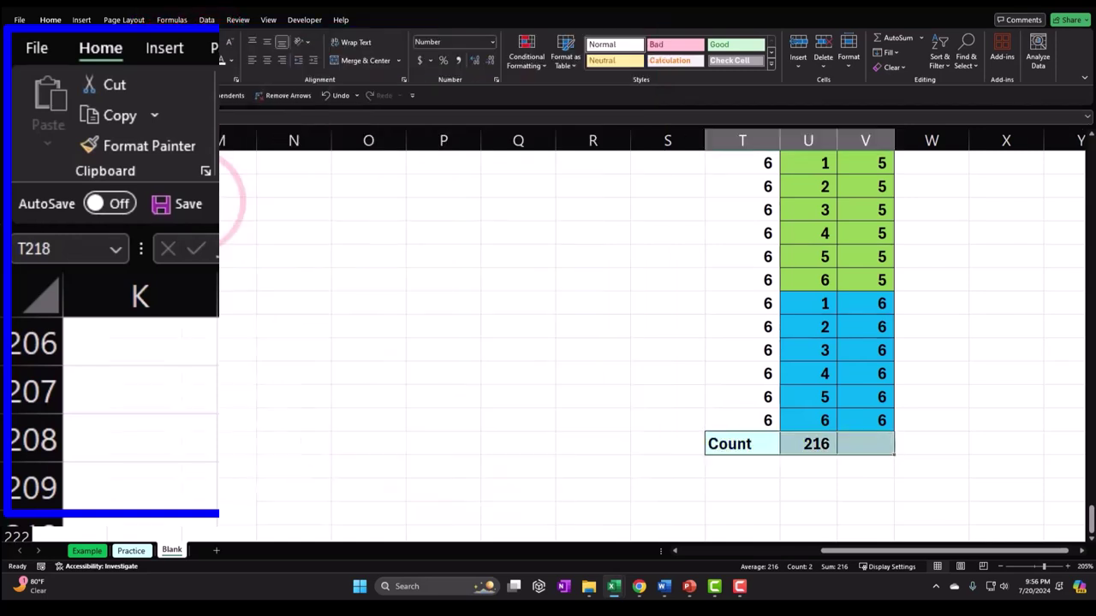
left_click(733, 417)
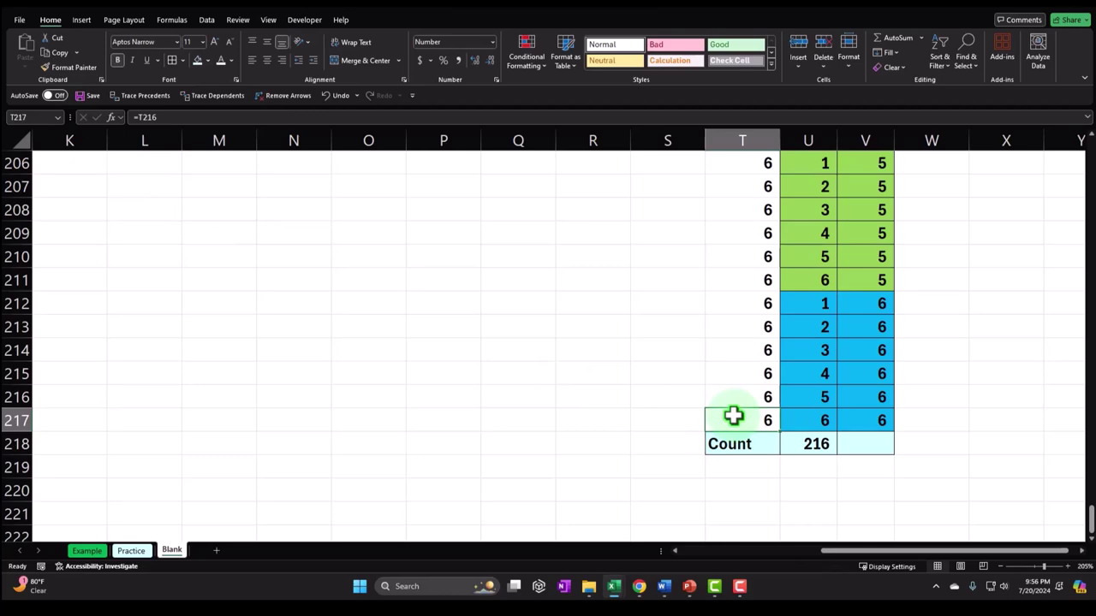
key("ctrl+shift+Up")
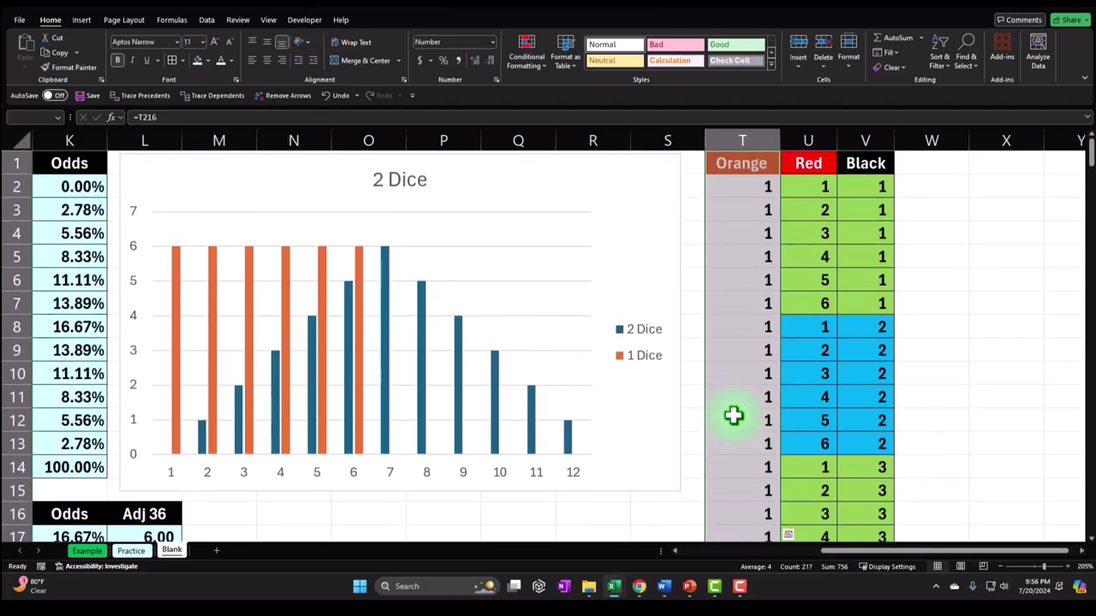
key("ctrl+q")
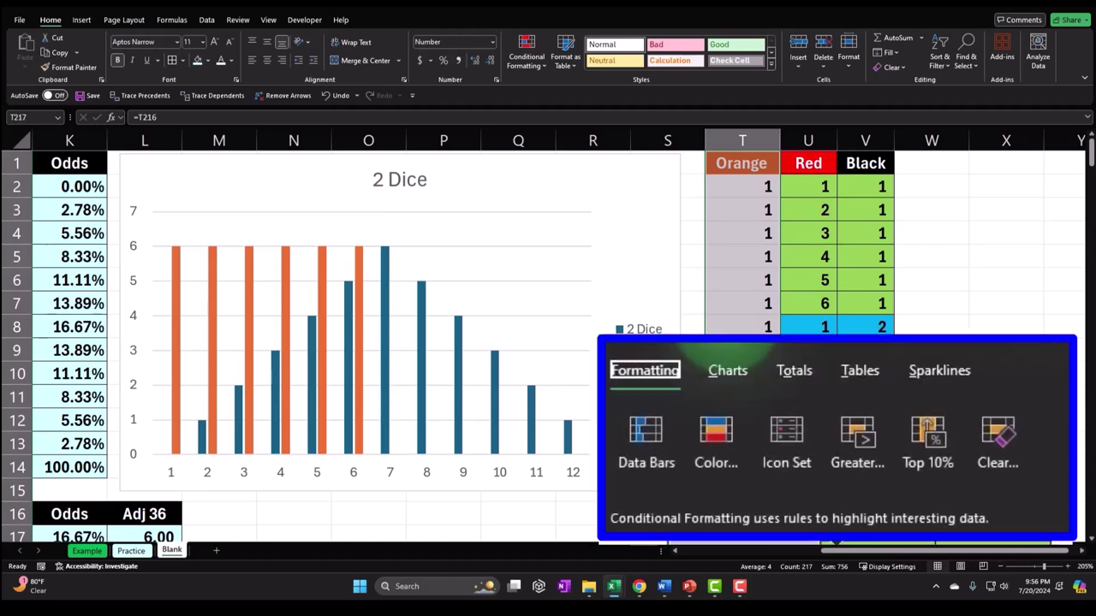
Apply borders and the light cyan fill to the Orange column from T2 to T218
left_click(758, 188)
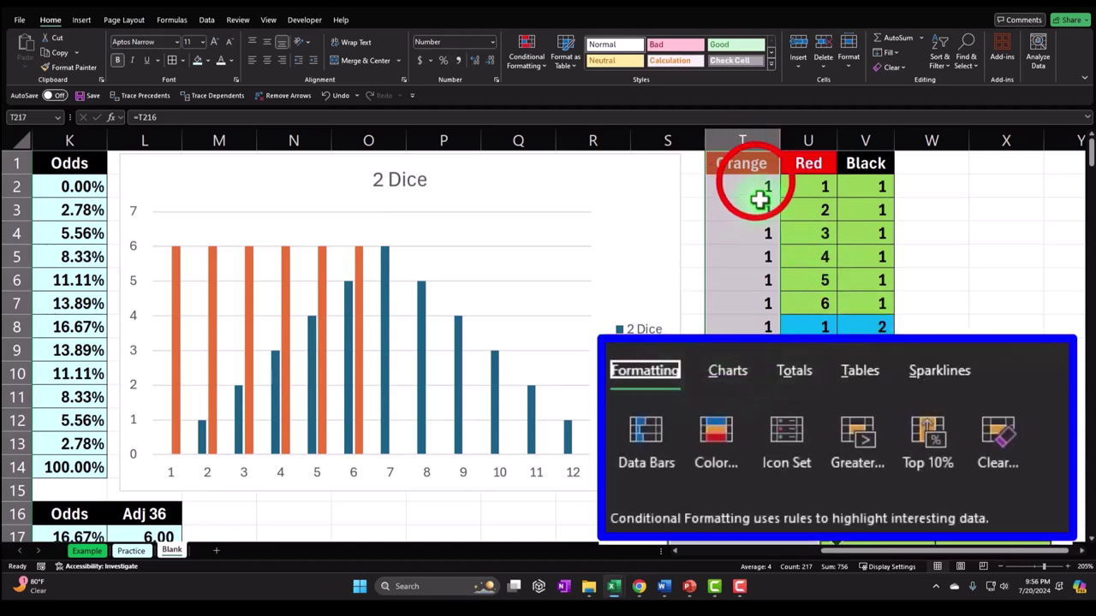
key("ctrl+shift+Down")
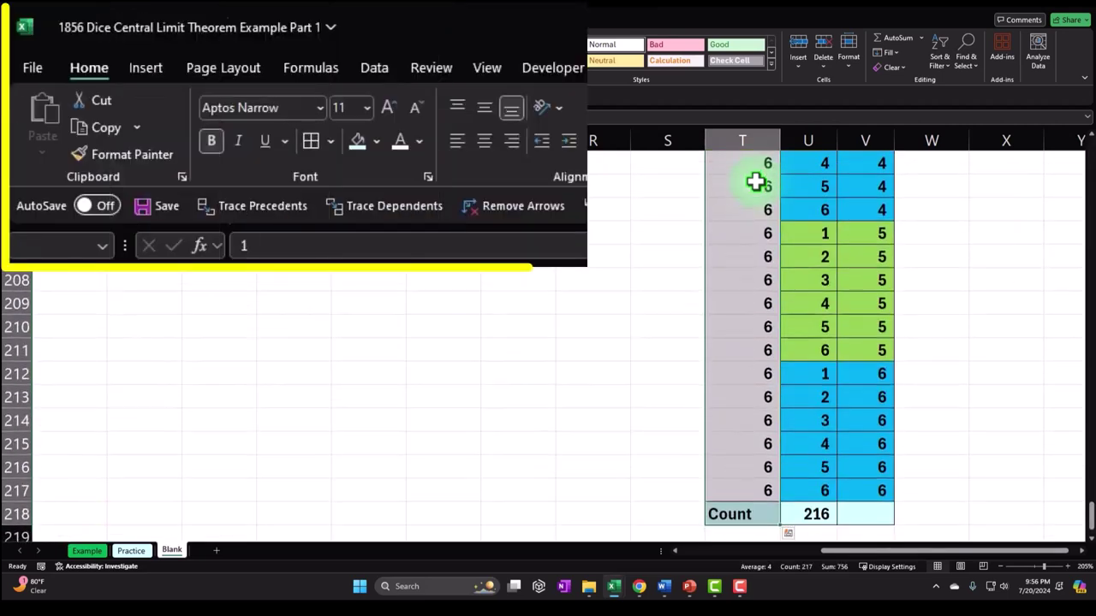
left_click(356, 142)
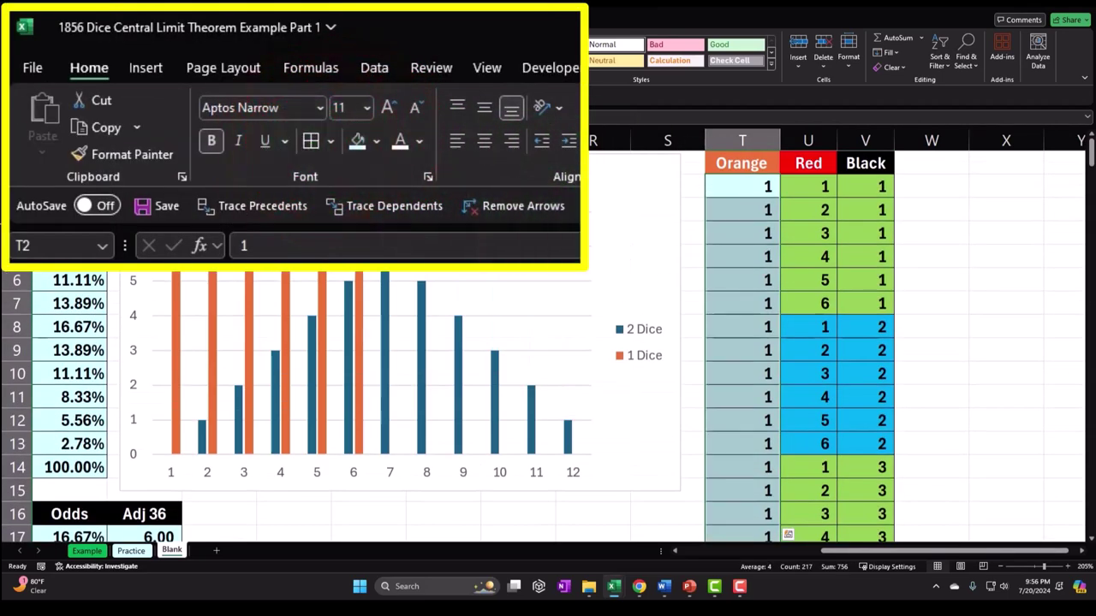
Narrow column W into a spacer beside the dice table and enter the heading Totals in X1
left_click(813, 261)
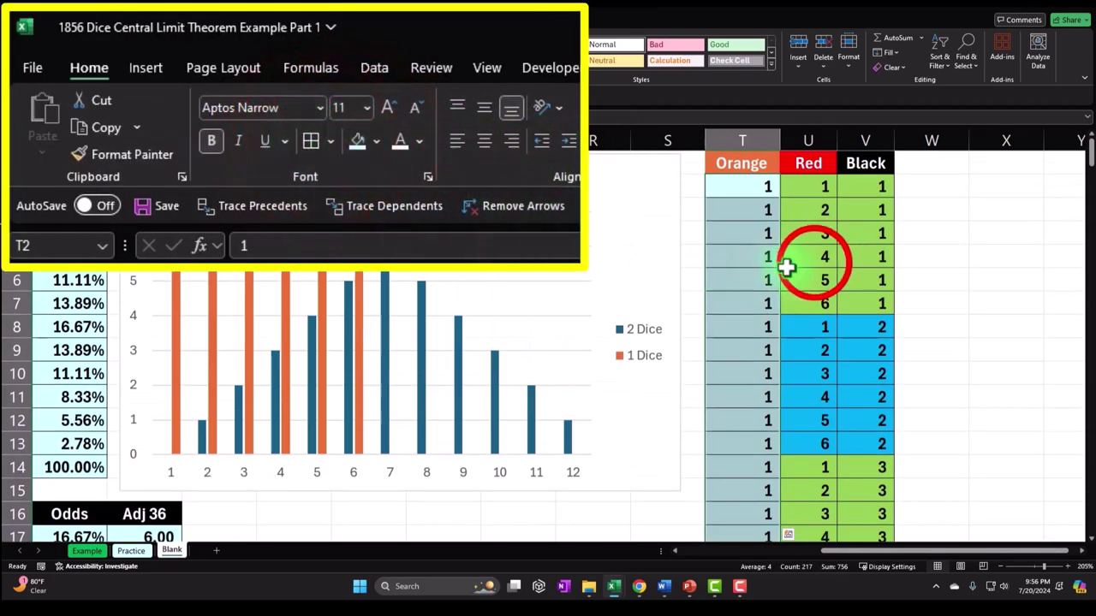
key("Right")
key("Right")
key("Right")
key("Right")
key("Right")
key("Right")
key("Right")
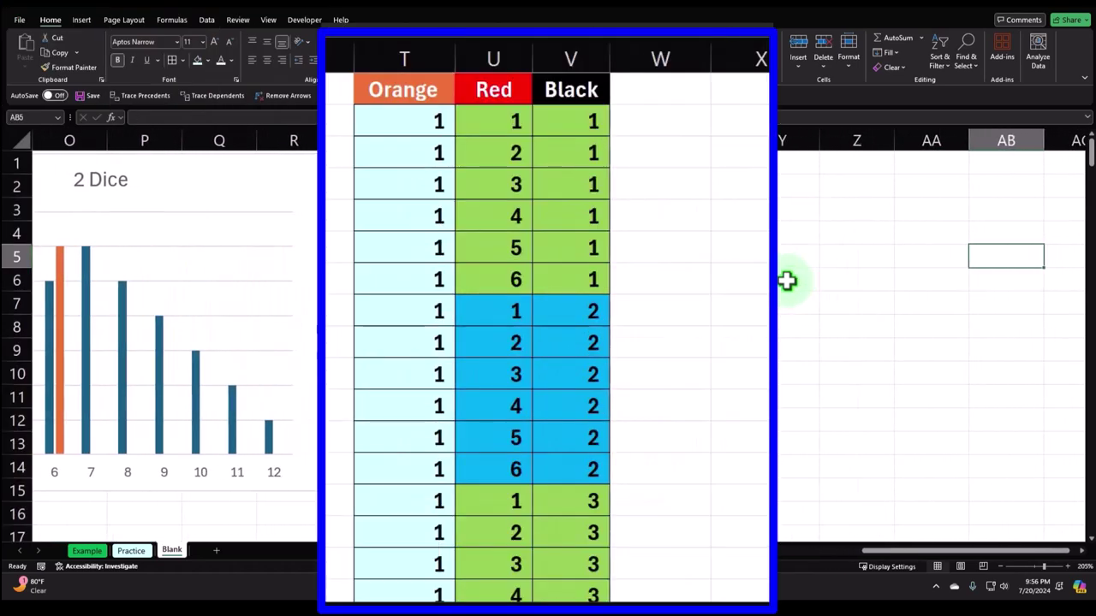
left_click_drag(669, 141, 611, 141)
left_click_drag(629, 60, 629, 64)
left_click(674, 91)
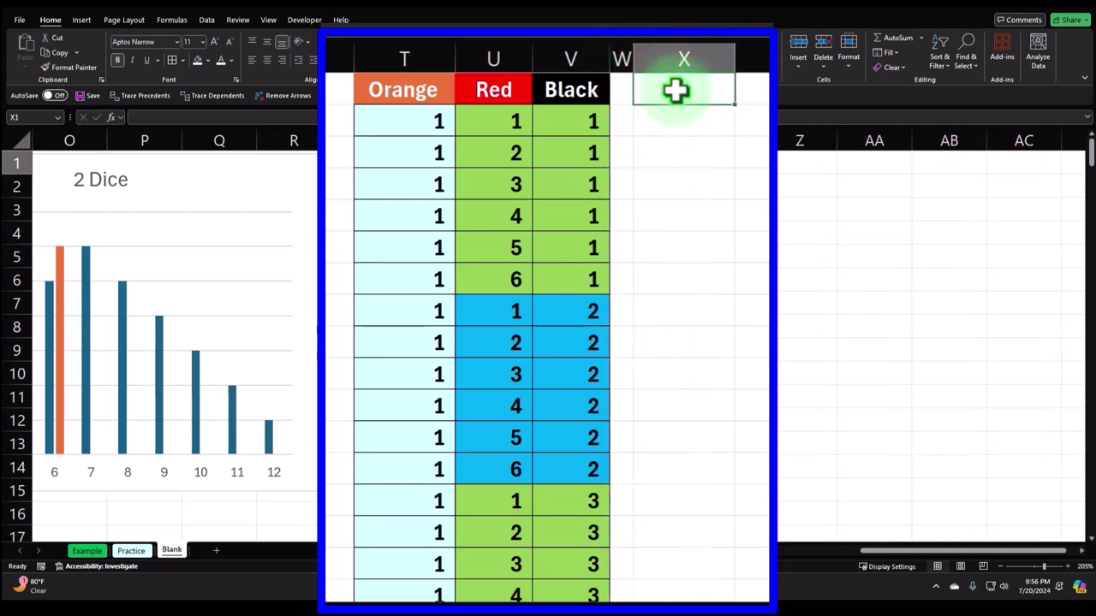
type("Tota")
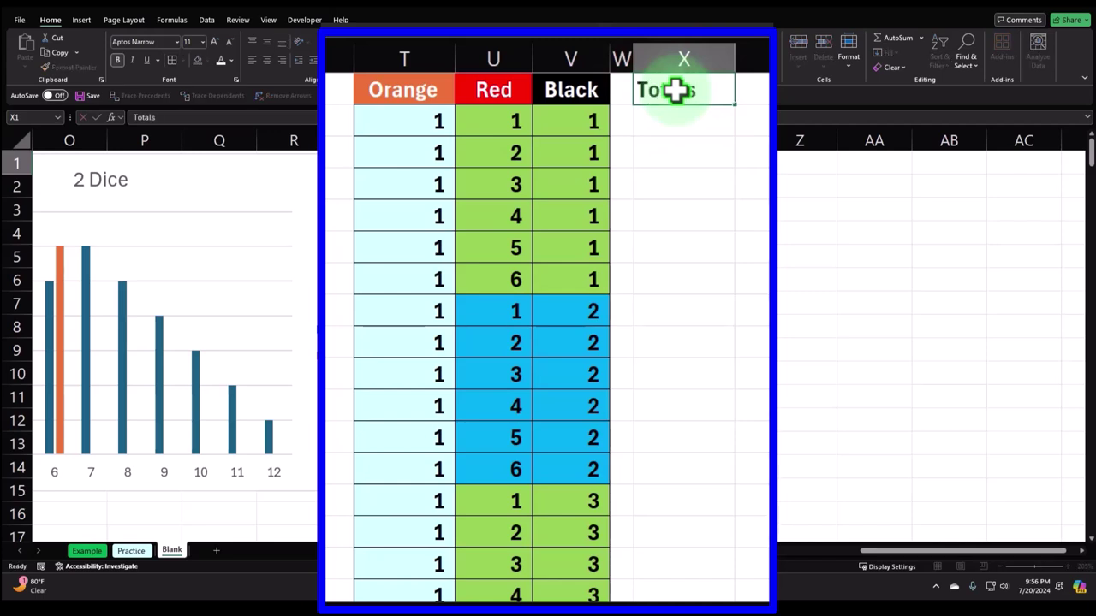
type("ls")
key("Tab")
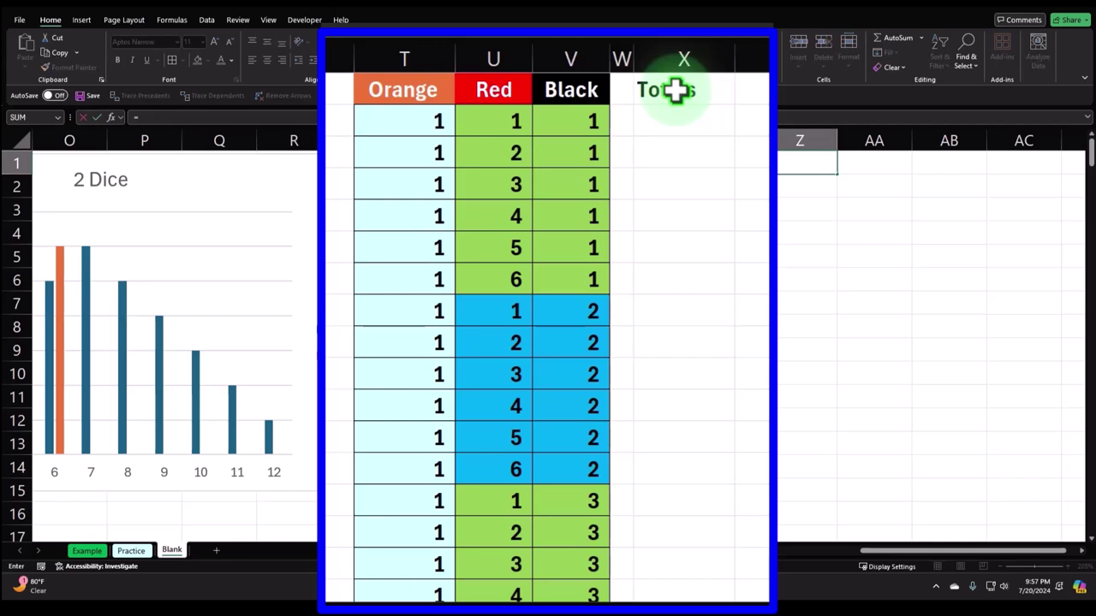
Cancel the started formula, and undo the Totals heading and the narrowing of column W
left_click(342, 96)
left_click(724, 254)
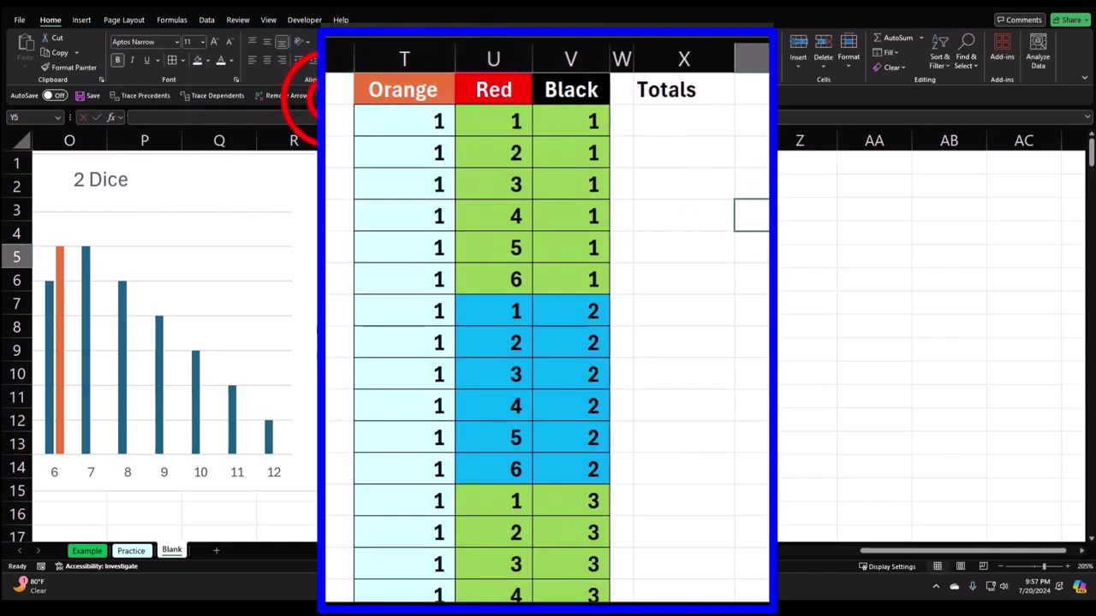
key("ctrl+z")
key("ctrl+z")
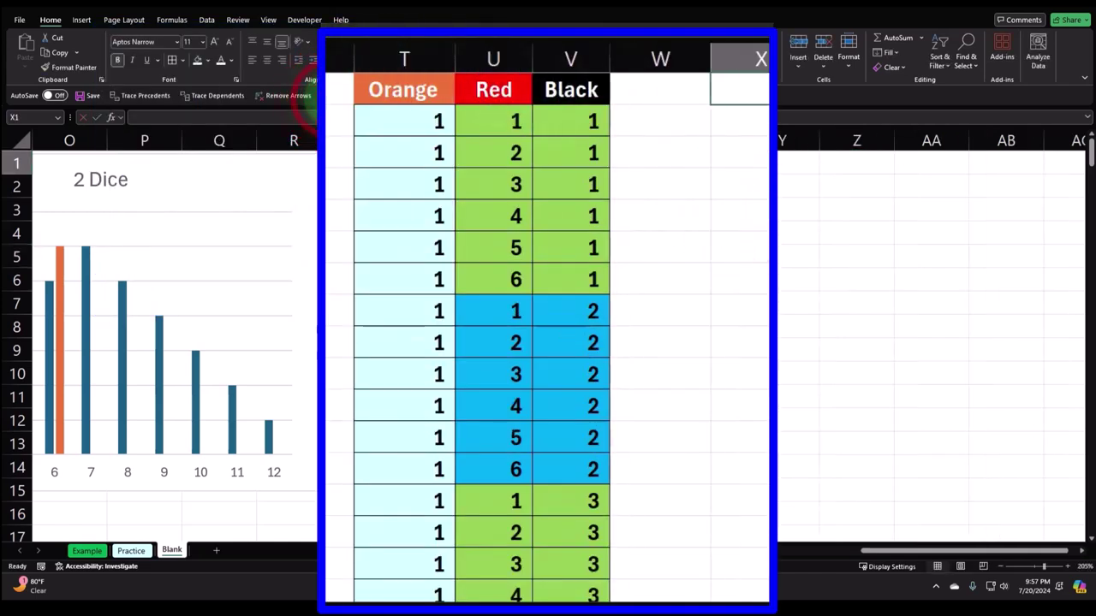
Enter the heading Sum in W1 and format it with black fill, white text and centered alignment
left_click(682, 86)
type("Sum")
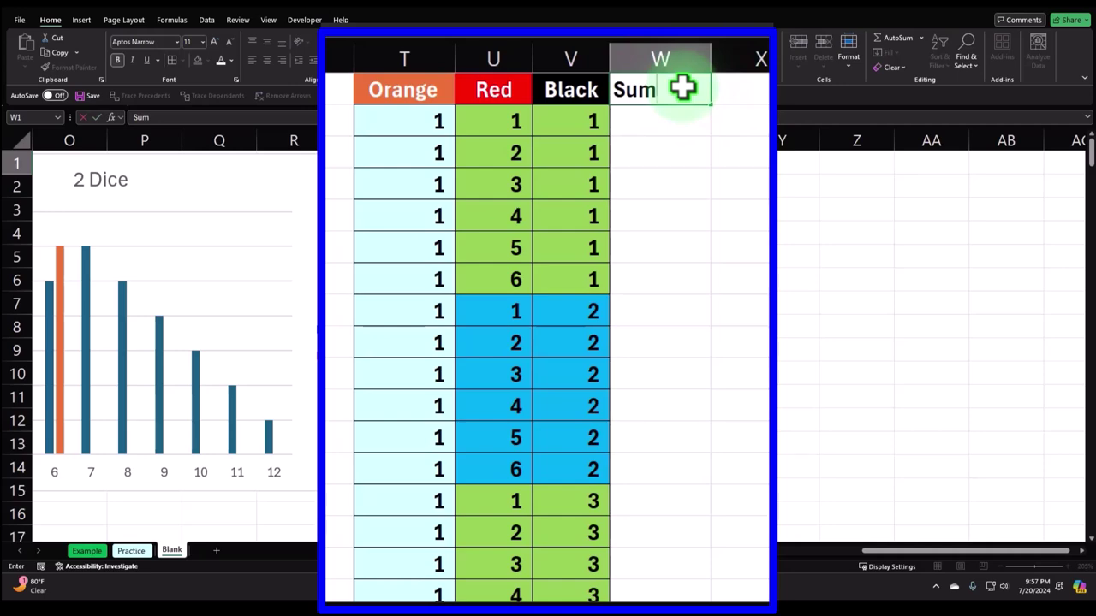
left_click(215, 64)
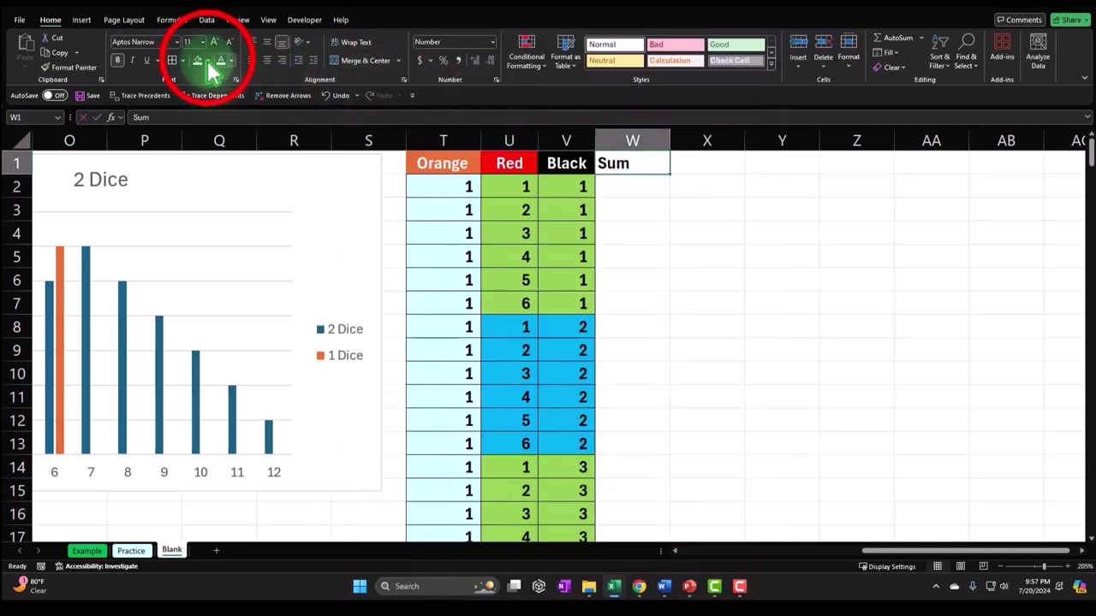
left_click(208, 60)
left_click(210, 102)
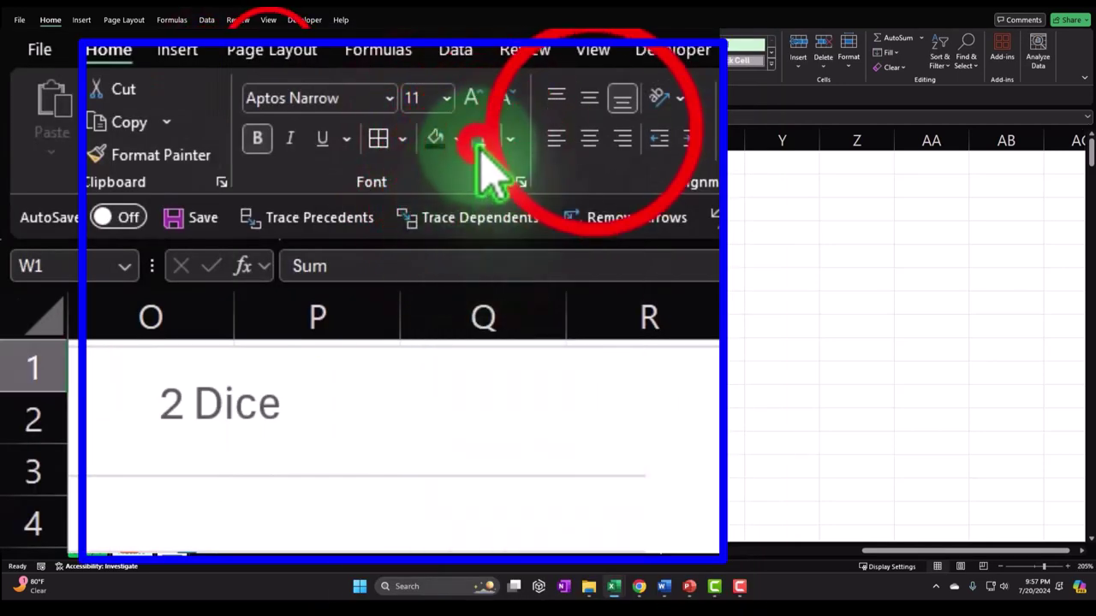
left_click(266, 43)
left_click(267, 61)
Enter =SUM(T2:V2) in W2 and fill the formula down the Sum column to W217
left_click(614, 189)
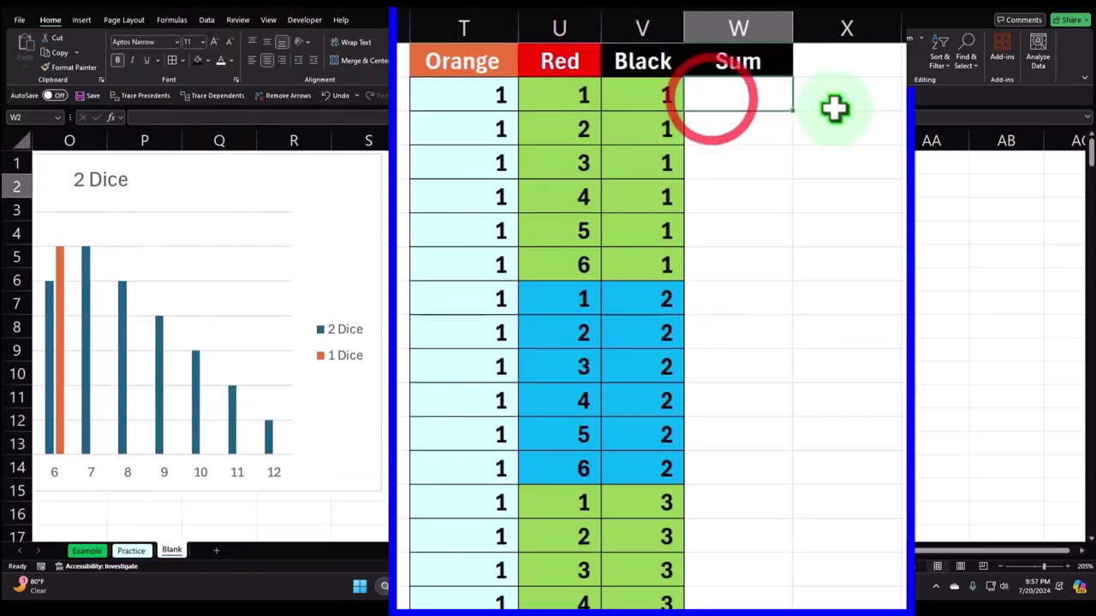
type("=sum")
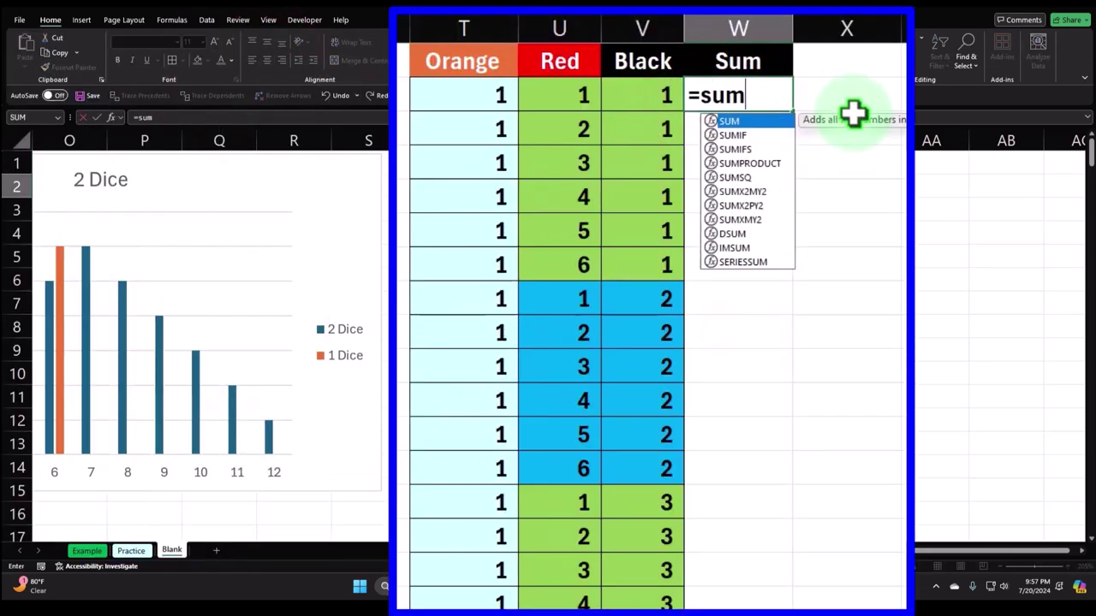
type("(")
key("shift+Left")
key("shift+Left")
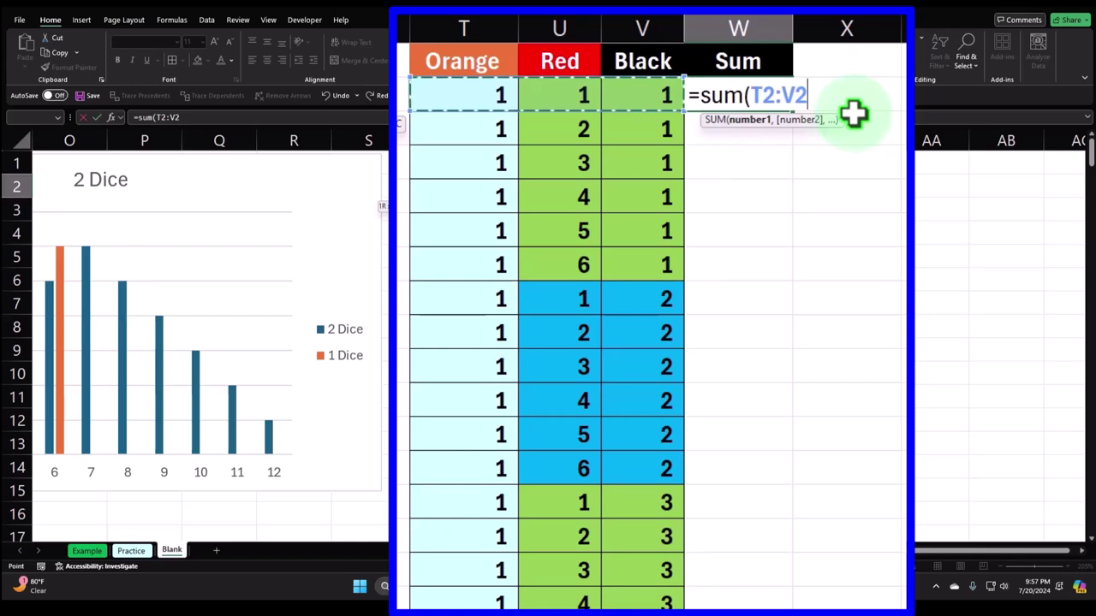
key("Return")
left_click(775, 95)
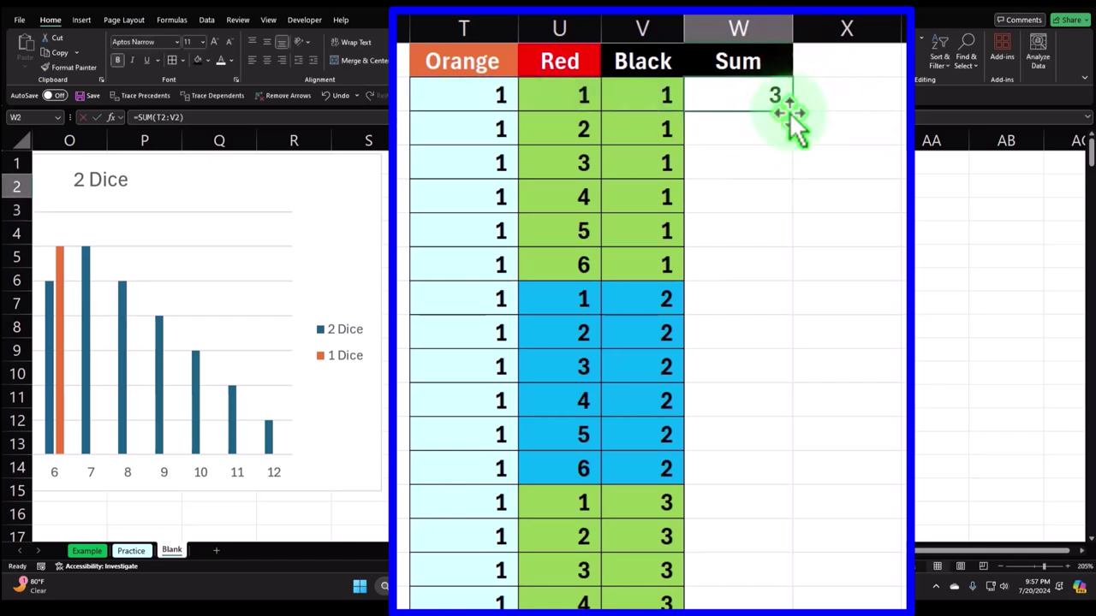
double_click(794, 116)
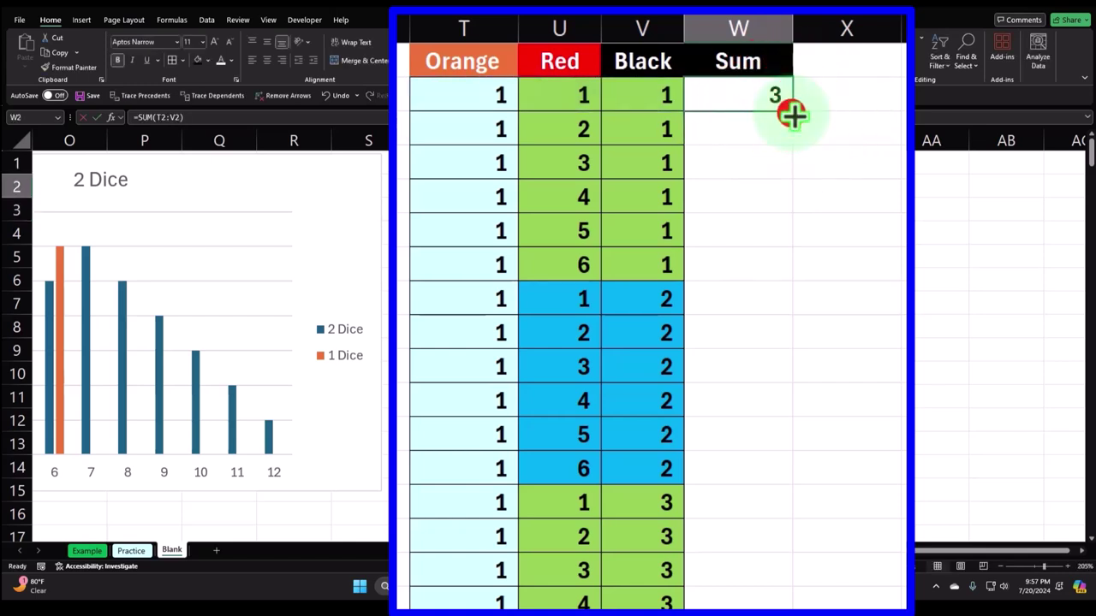
scroll(820, 425, "down", 6)
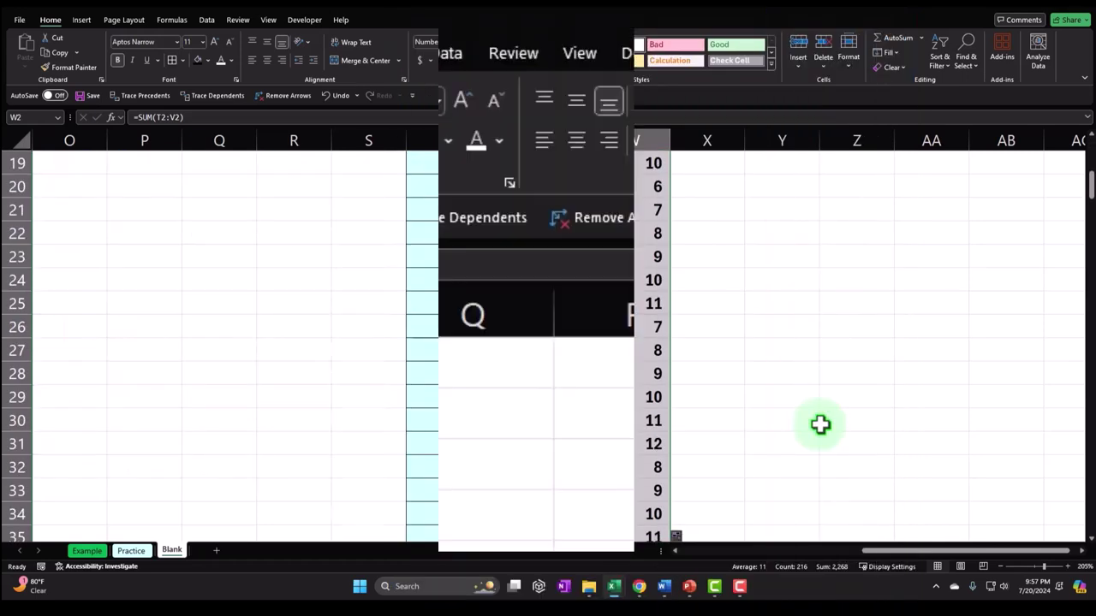
Fill the Sum values in W2:W217 with the recently used light blue color
scroll(416, 171, "up", 6)
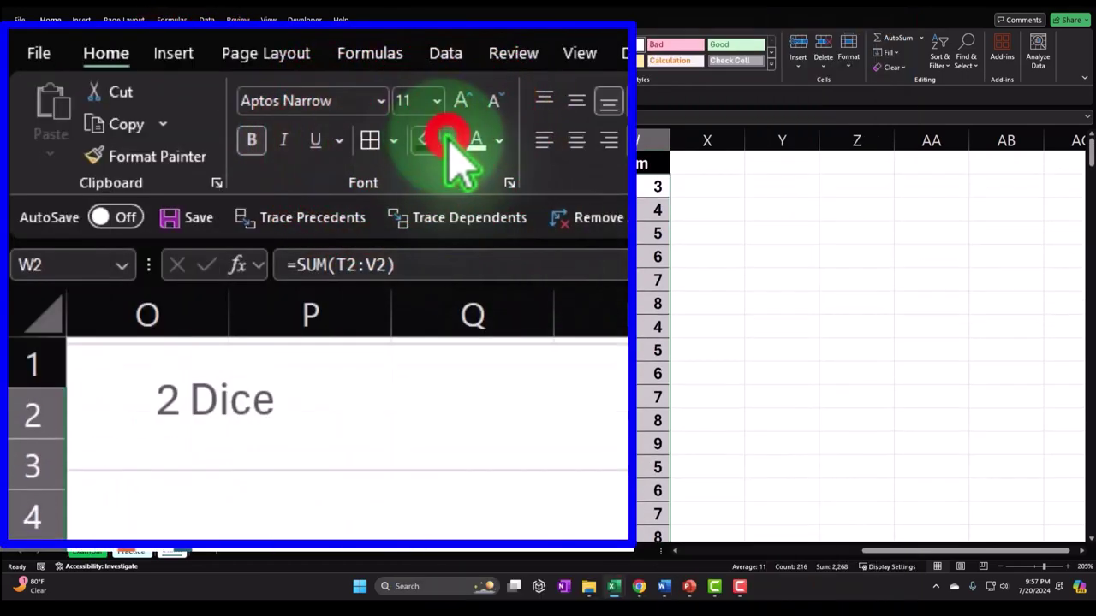
left_click(447, 141)
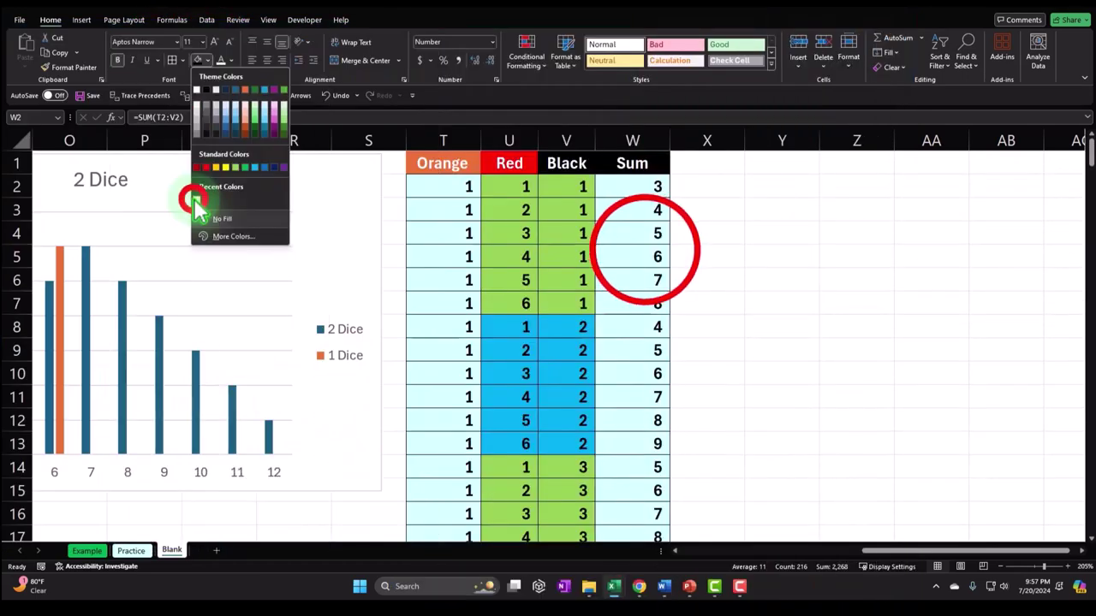
key("Escape")
Narrow the Sum column W slightly and shrink column X into a thin spacer
left_click(641, 248)
key("ctrl+shift+Down")
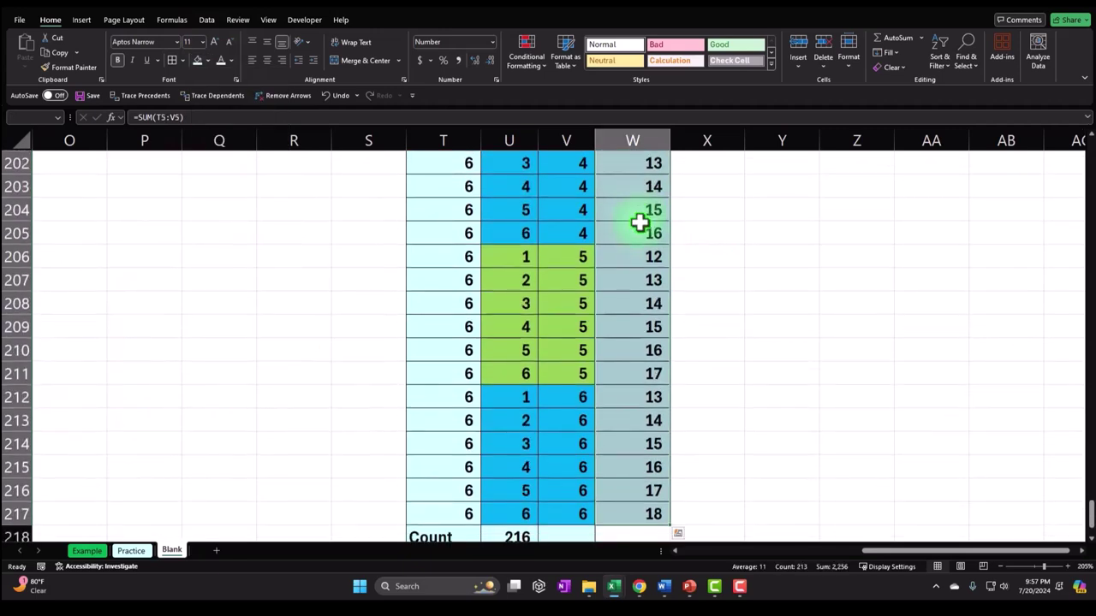
key("ctrl+BackSpace")
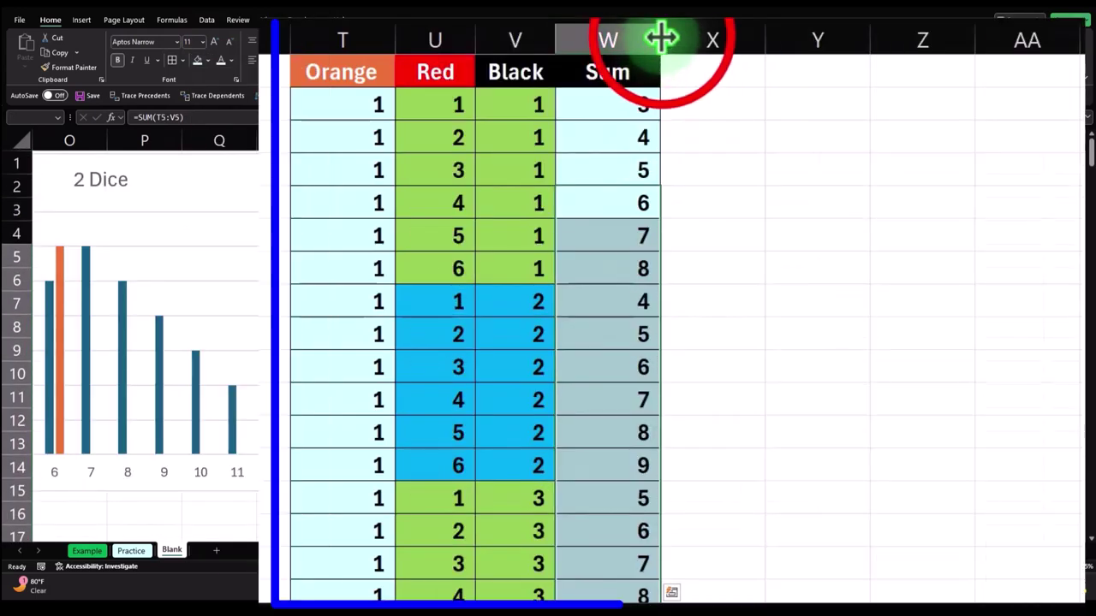
left_click_drag(662, 39, 642, 40)
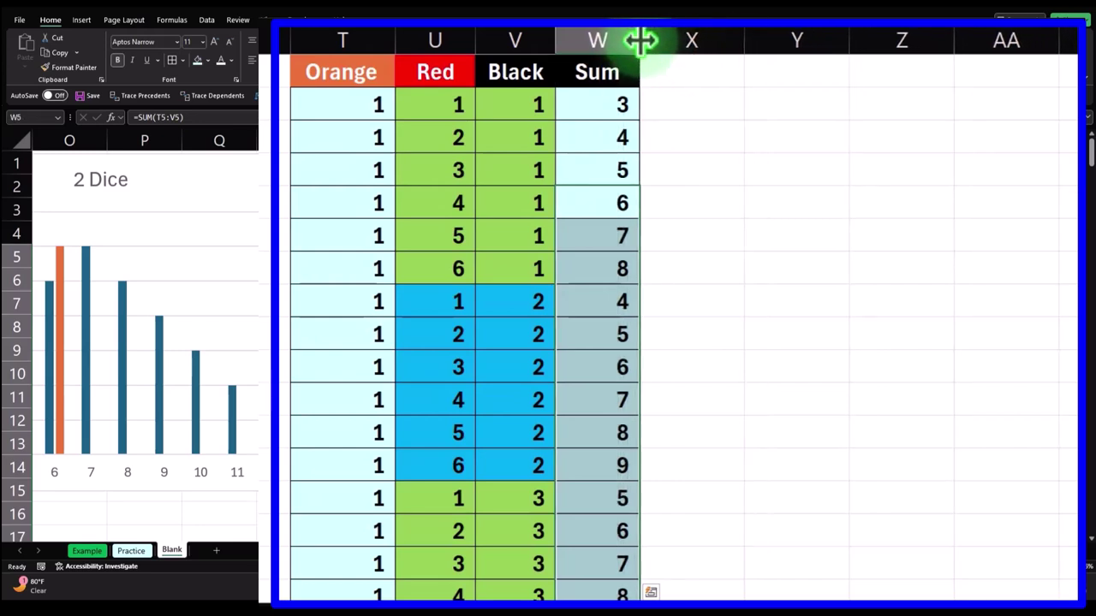
left_click_drag(739, 39, 656, 49)
Enter the heading Totals in Y1
left_click(724, 77)
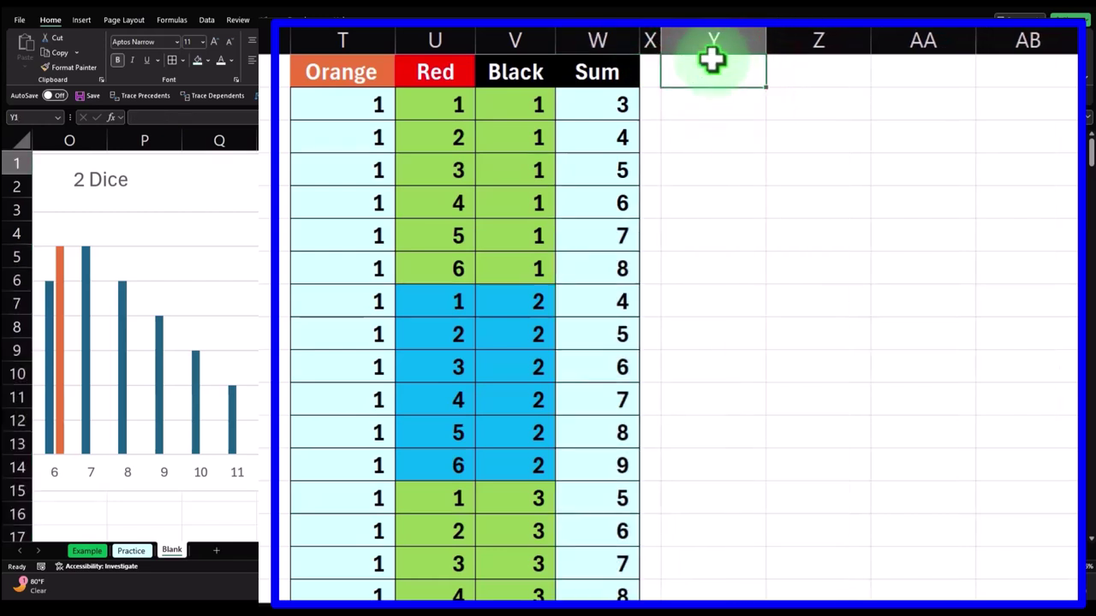
type("To")
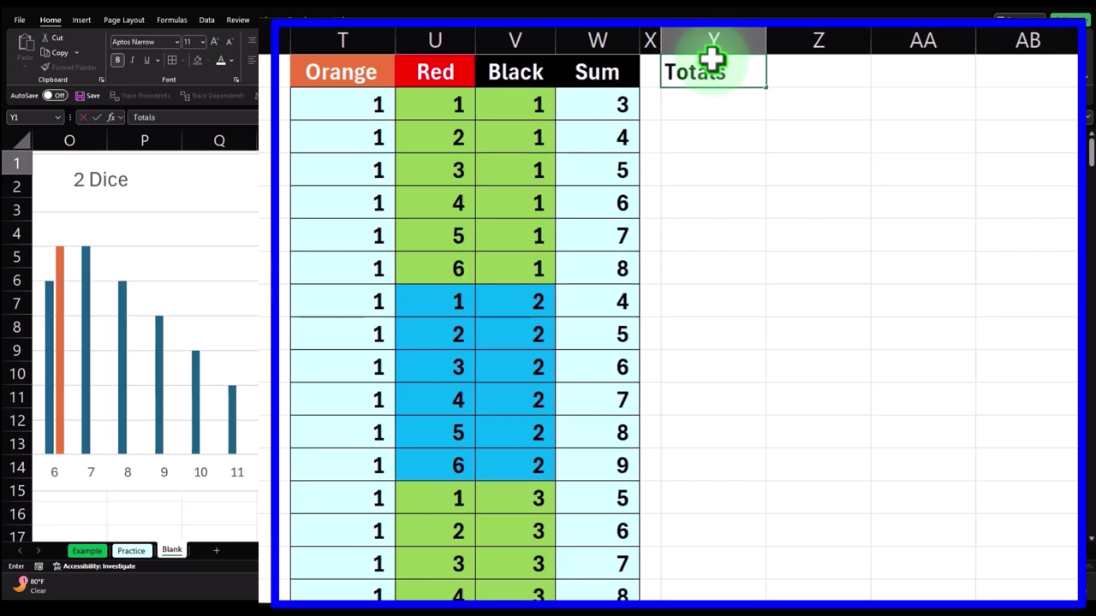
type("tals")
key("Tab")
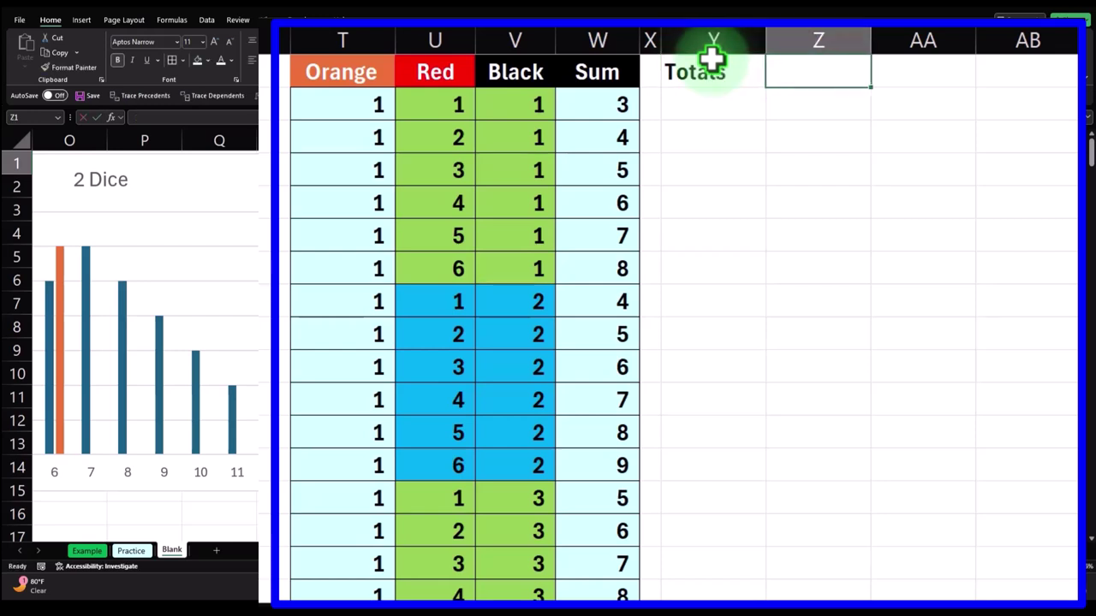
Check the largest value in the Sum column with a temporary =MAX(W2:W217) formula in Z1, and delete the formula
type("=max")
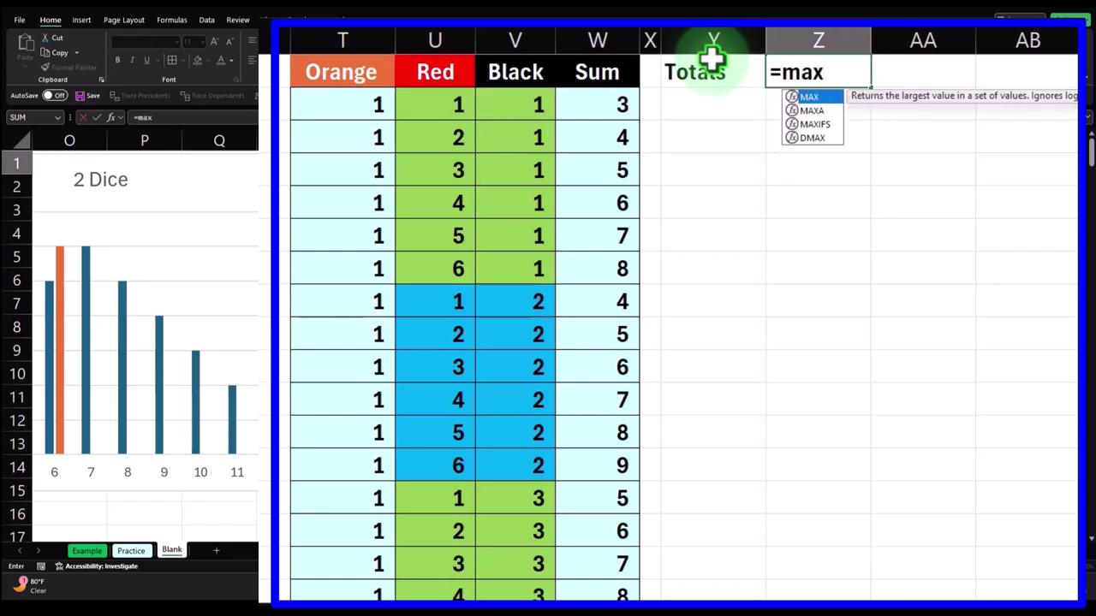
key("Tab")
key("Left")
key("Down")
key("ctrl+shift+Down")
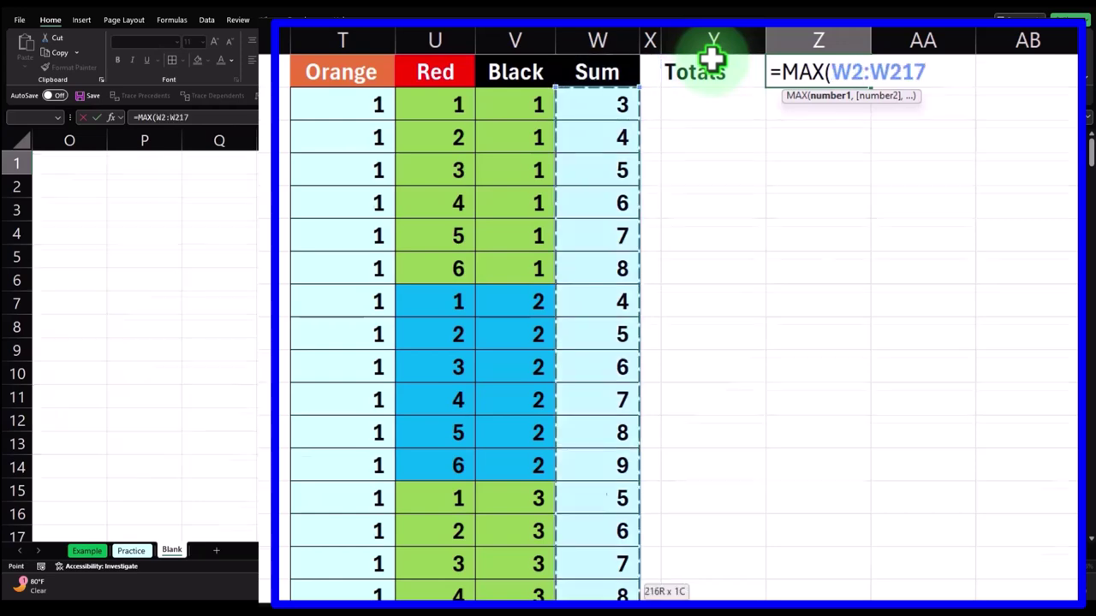
key("Return")
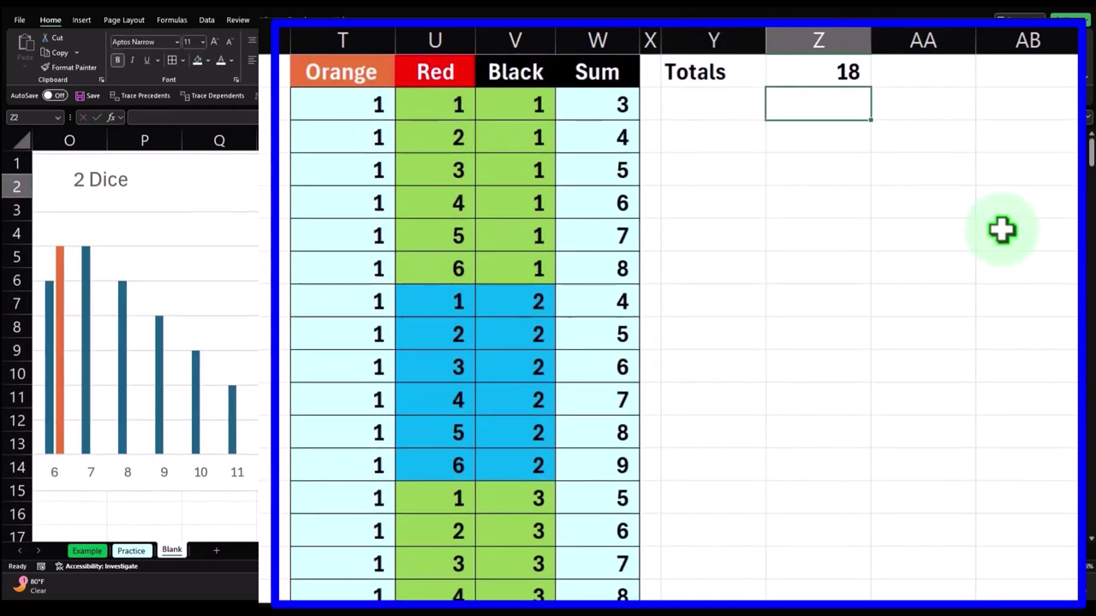
key("Up")
key("Delete")
Fill the numbers 1 to 18 down the Totals column from Y2, and enter the heading Count in Z1
key("Left")
key("Down")
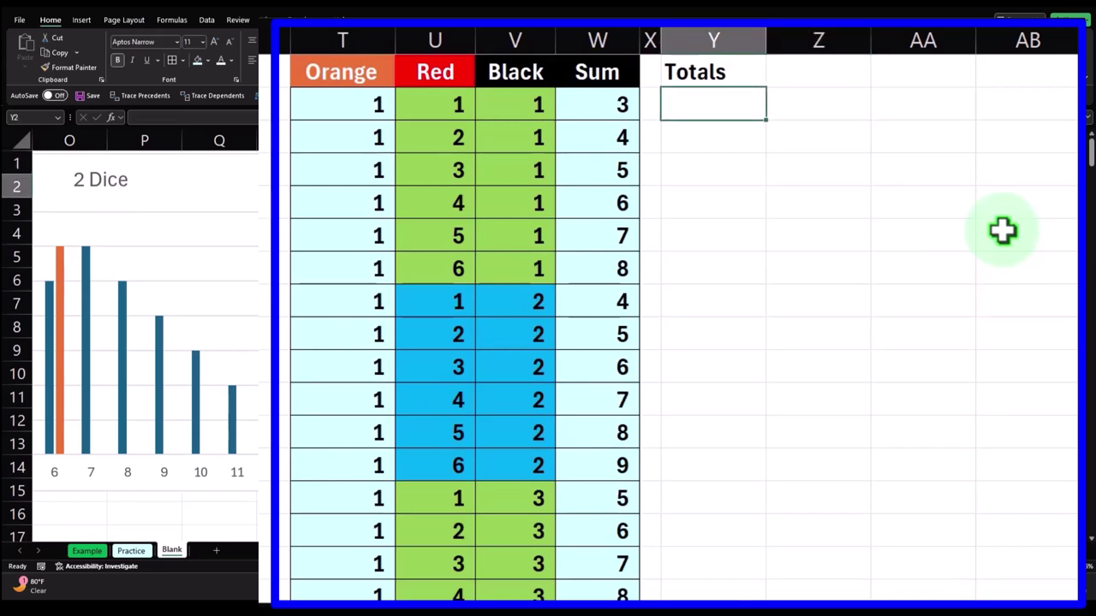
type("1")
key("Return")
type("2")
key("Return")
left_click_drag(751, 106, 771, 591)
scroll(844, 260, "up", 1)
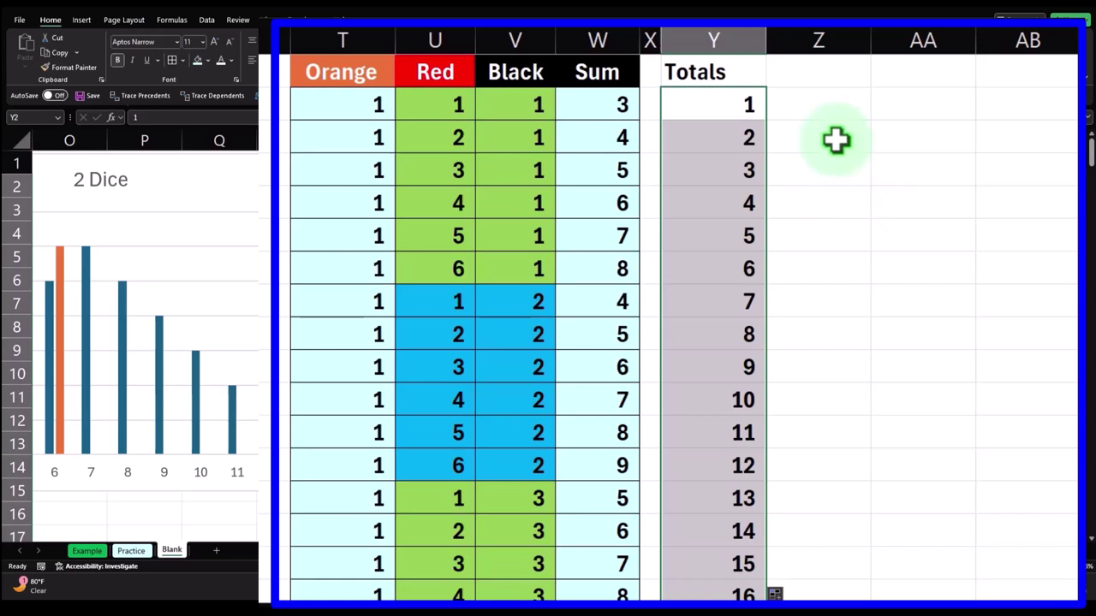
left_click(818, 67)
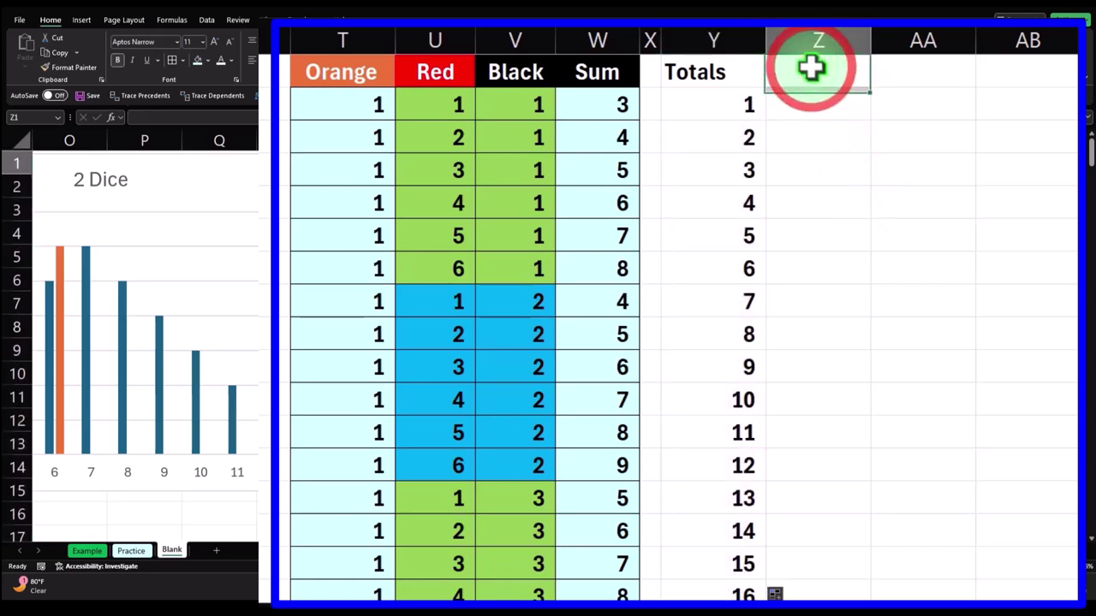
key("Return")
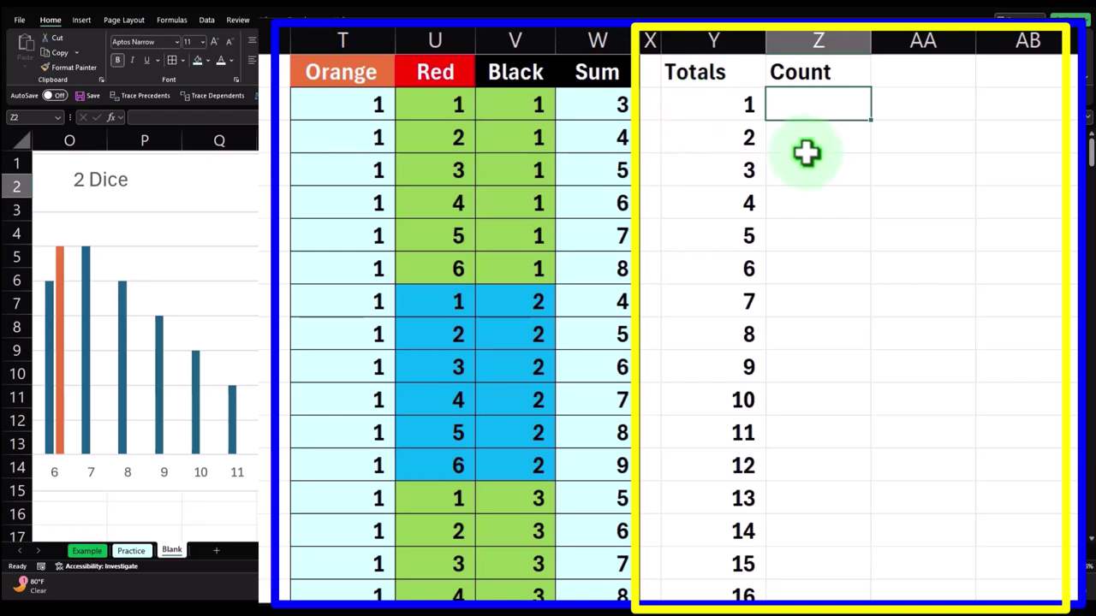
Step through the first values of the Sum column to review what has to be counted
left_click(620, 106)
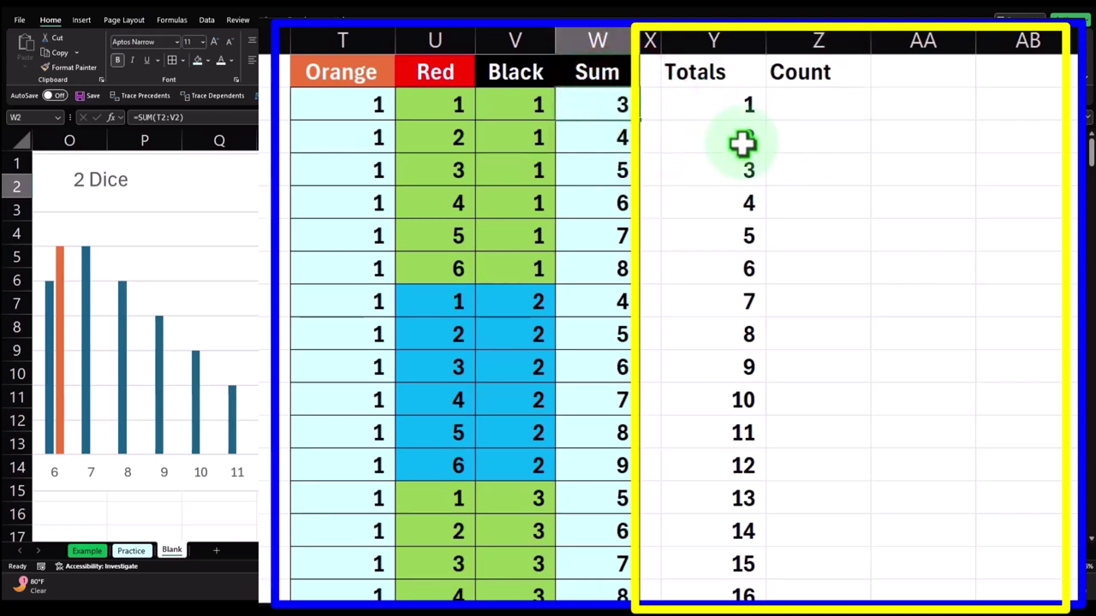
key("Down")
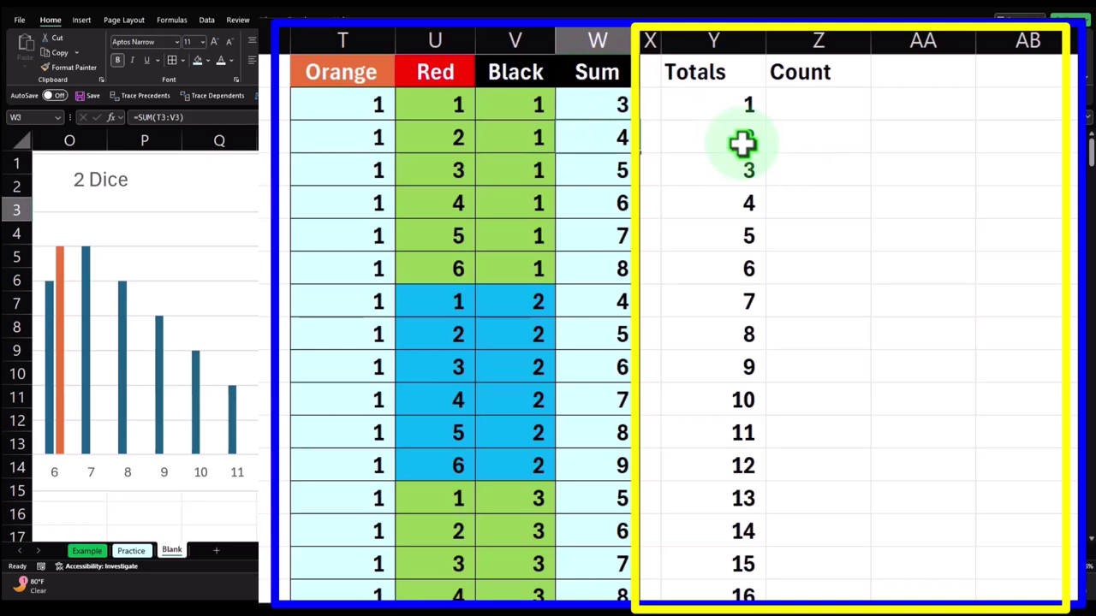
key("Down")
key("Down")
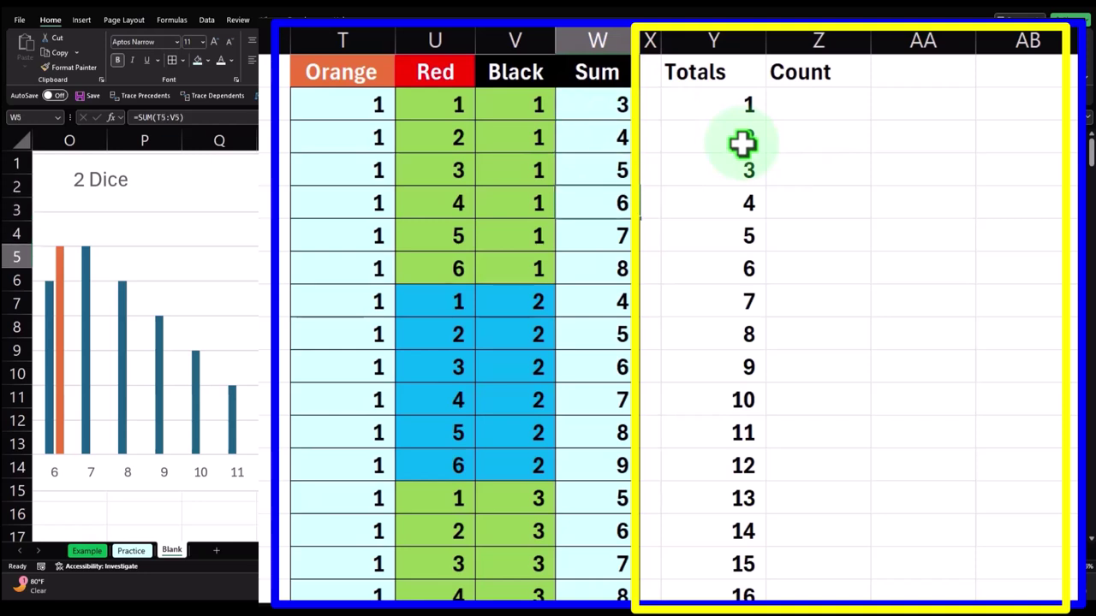
key("Right")
key("Up")
key("Up")
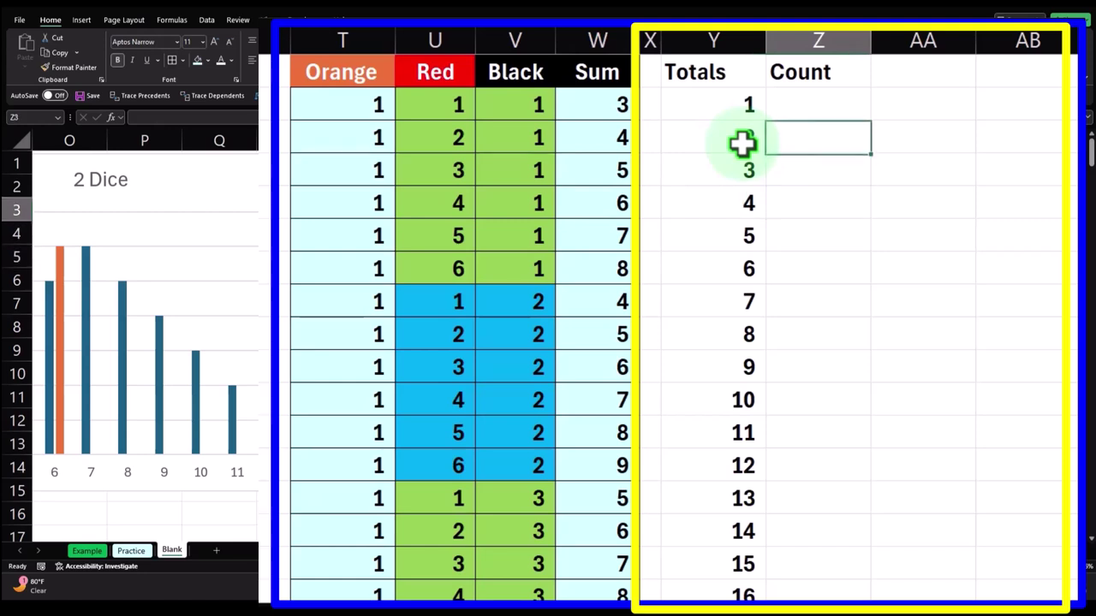
key("Up")
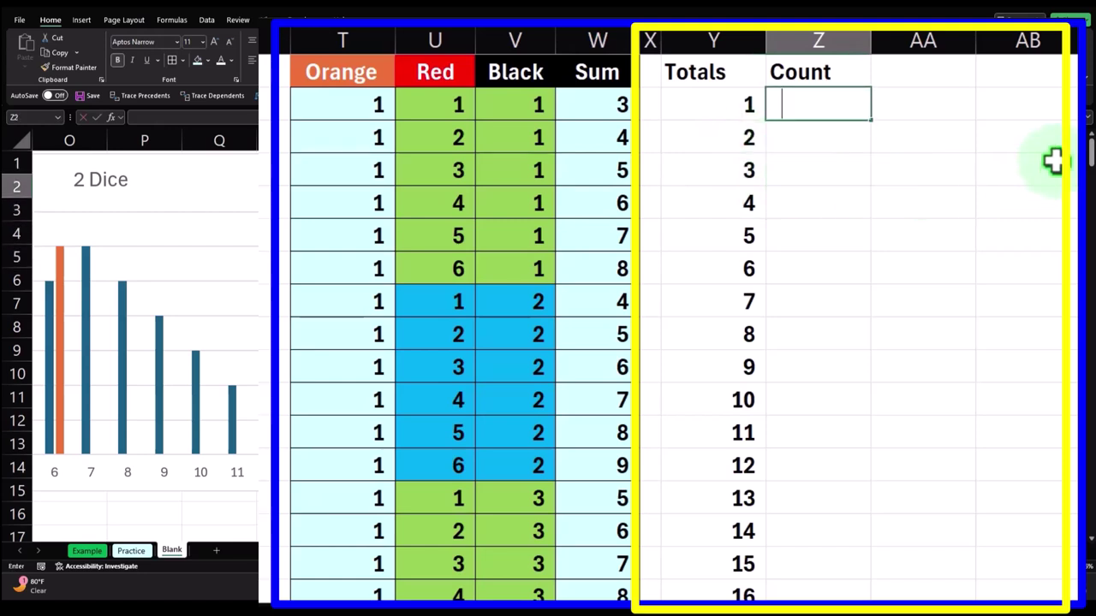
Enter =COUNTIF($W$2:$W$217,Y2) in Z2 and fill the formula down the Count column to the total of 18
type("=countif")
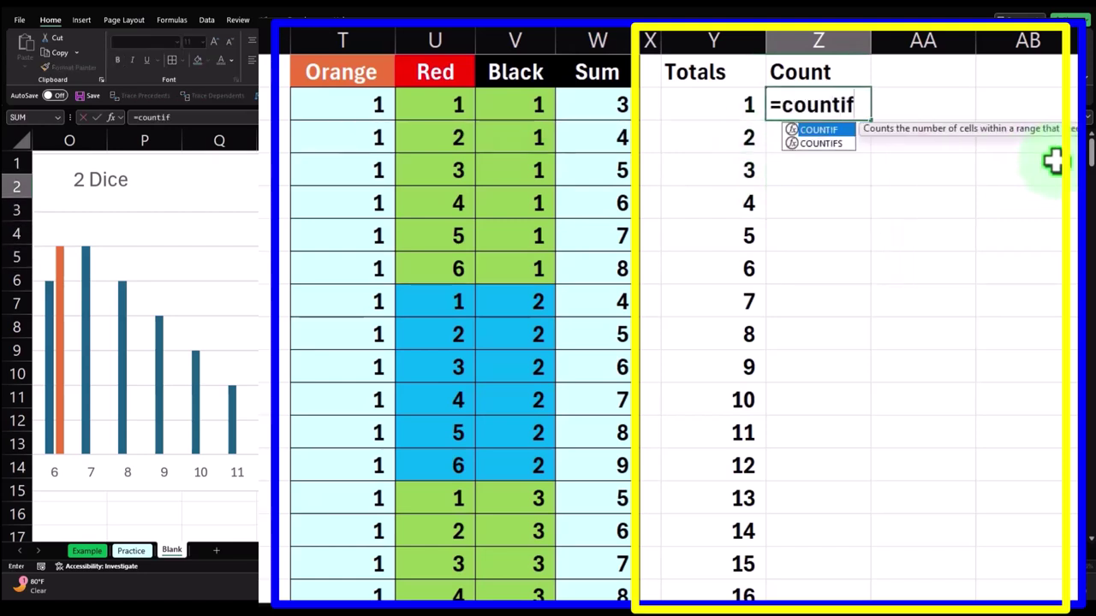
key("Tab")
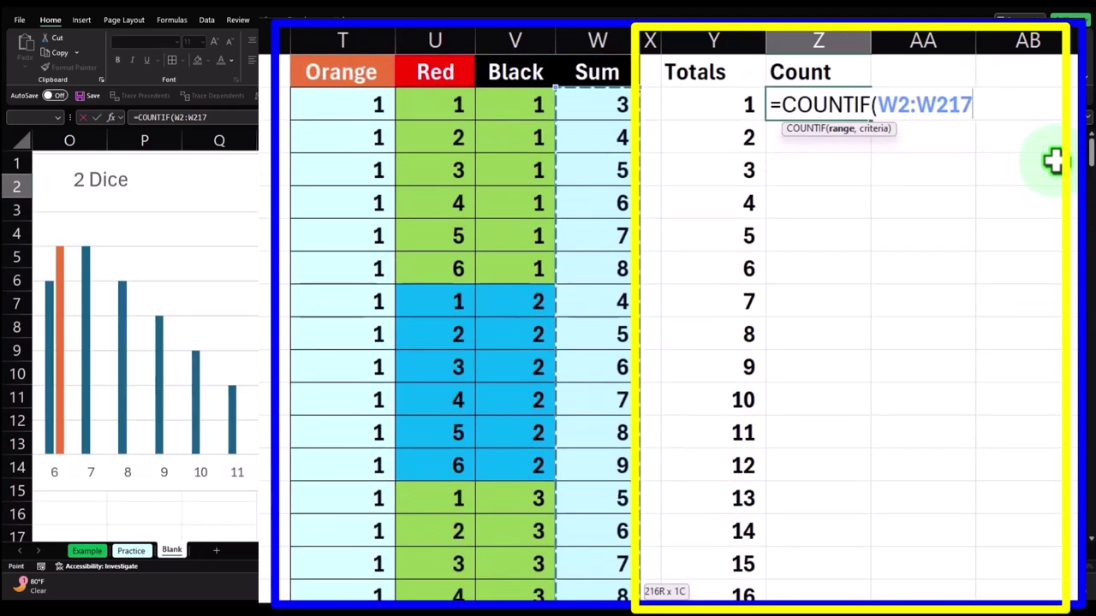
key("F4")
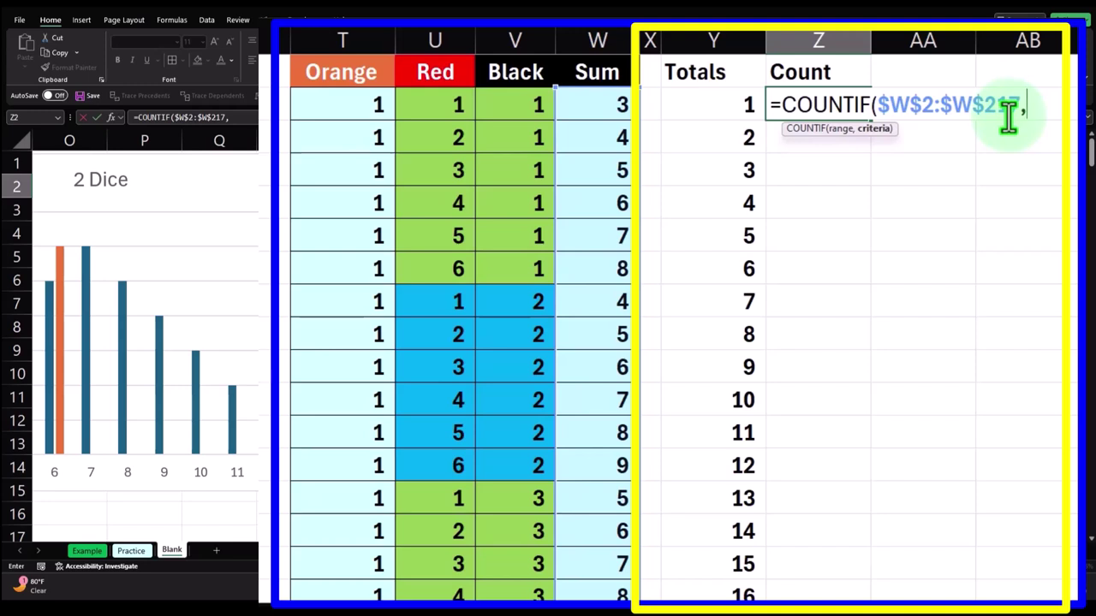
left_click(728, 103)
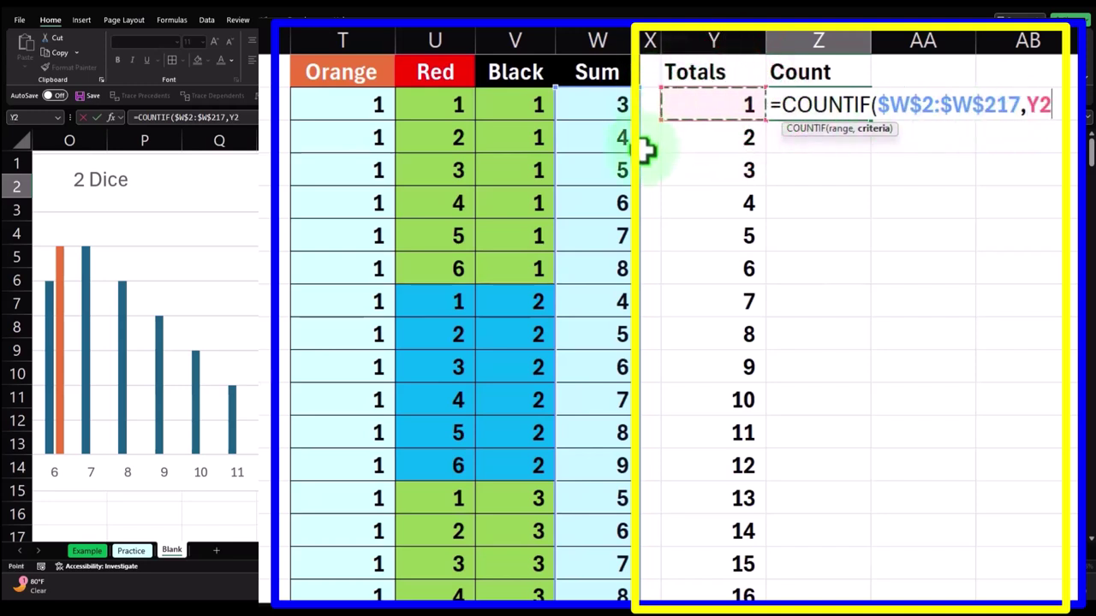
type(")")
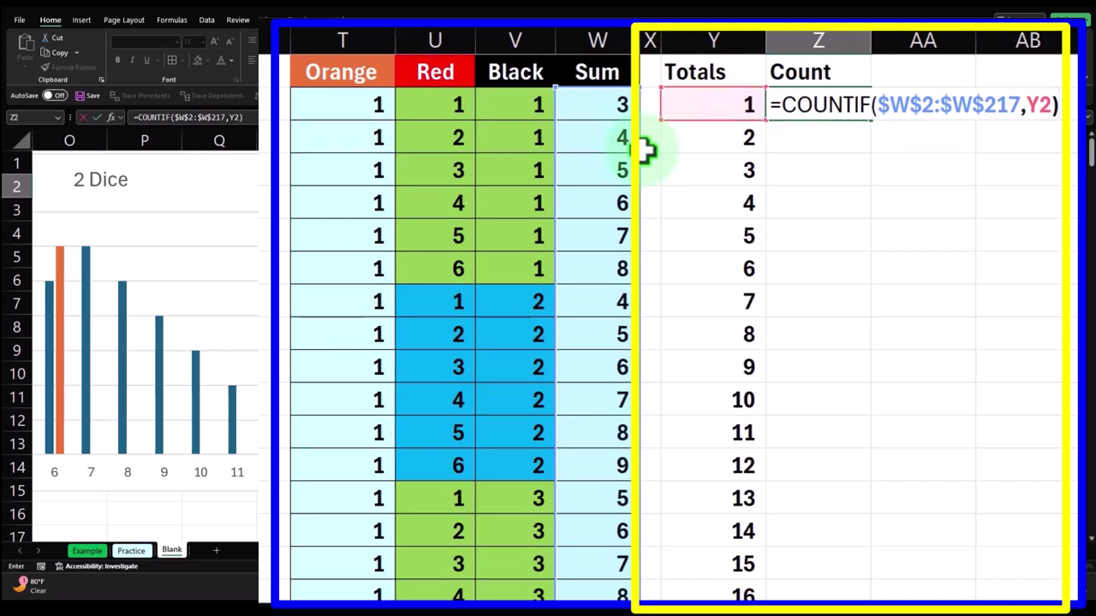
key("Return")
key("Up")
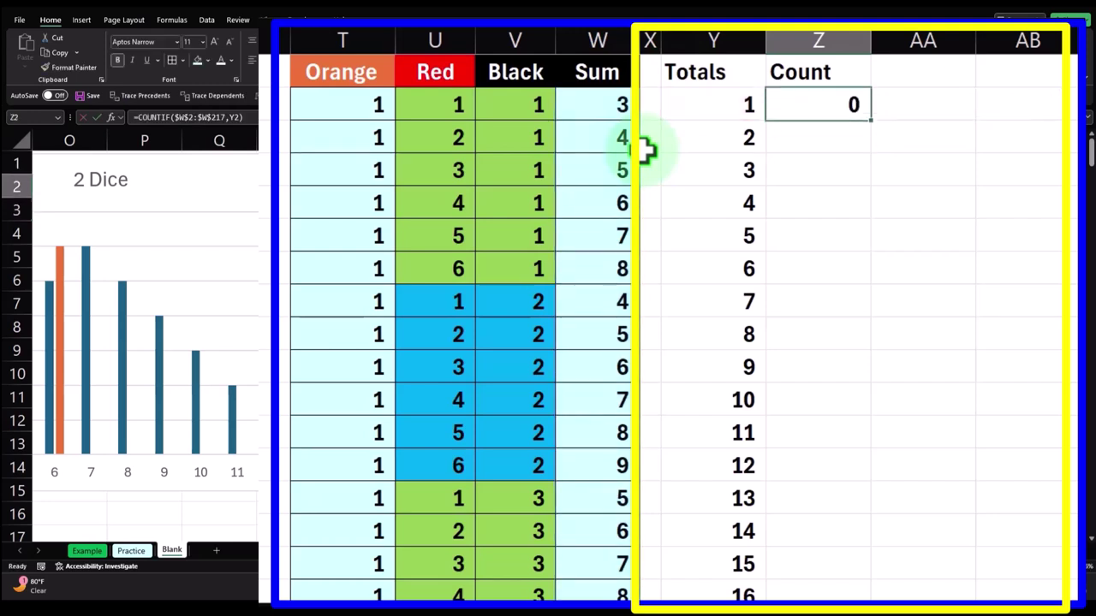
double_click(870, 123)
Examine how often each total occurs by going down the Count column from total 5 to total 18
left_click(834, 237)
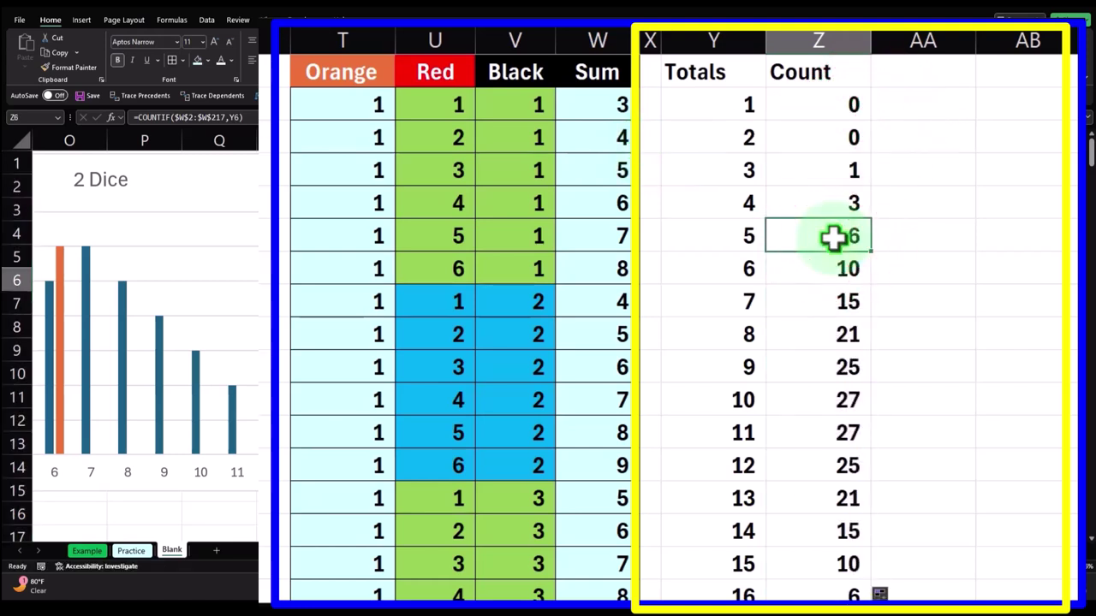
key("Left")
key("Right")
key("Down")
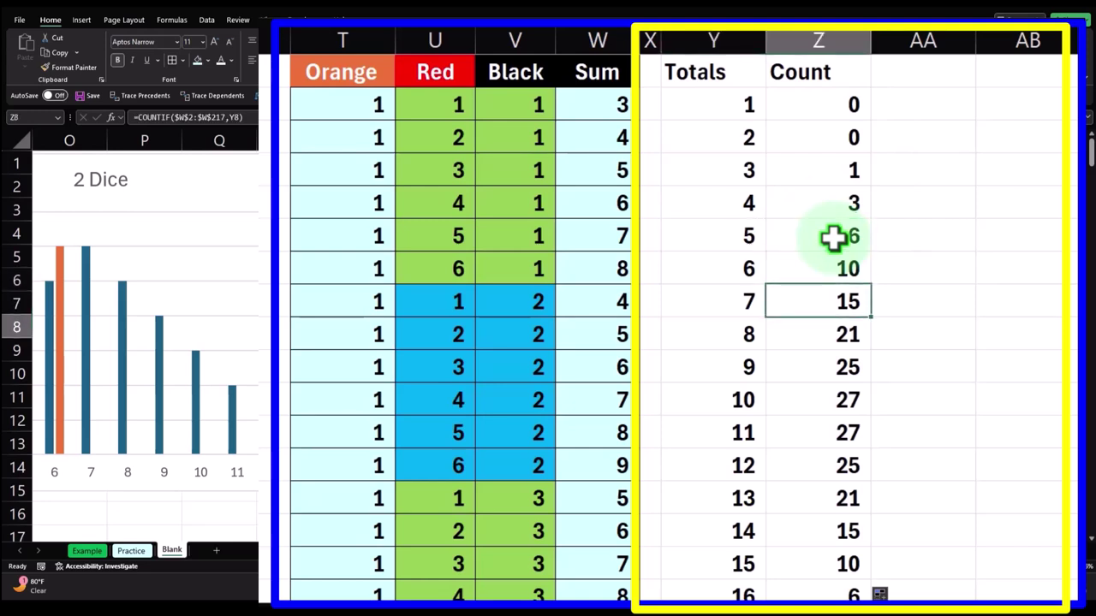
key("Down")
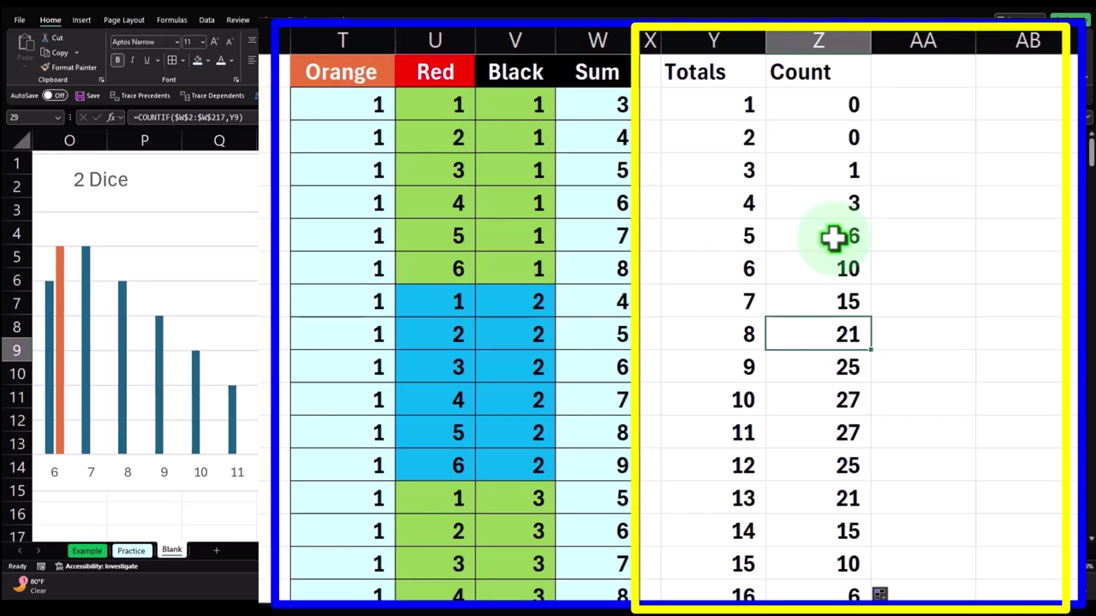
key("Down")
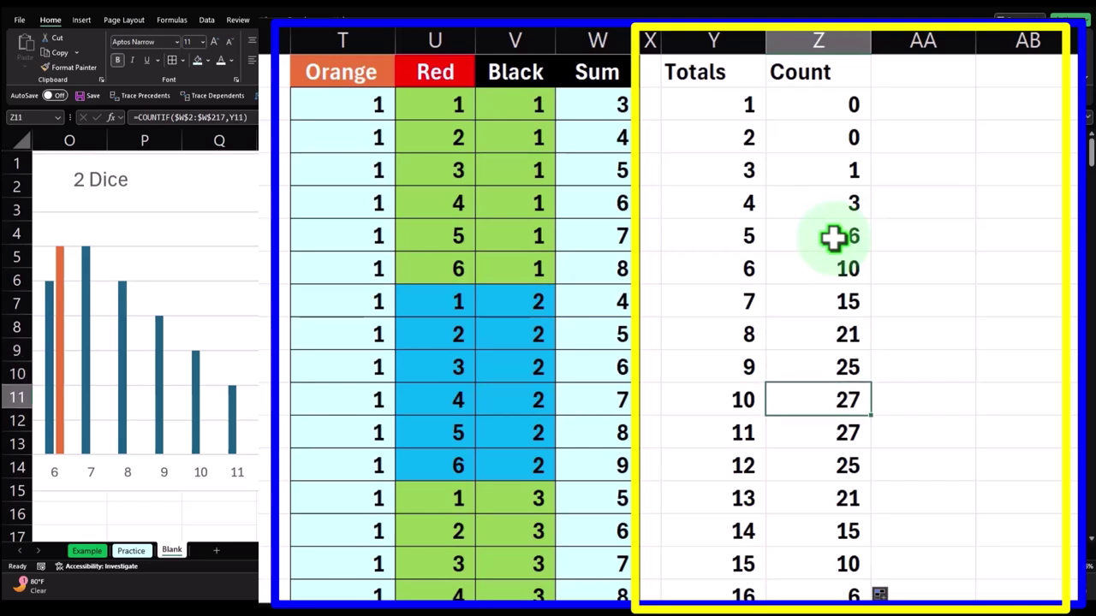
key("Down")
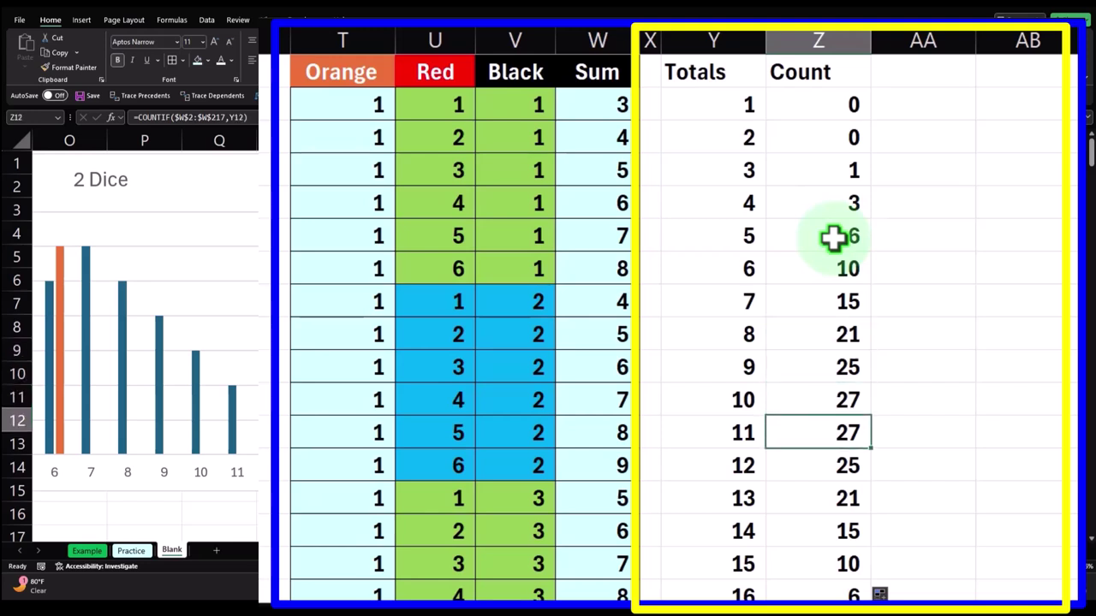
key("Down")
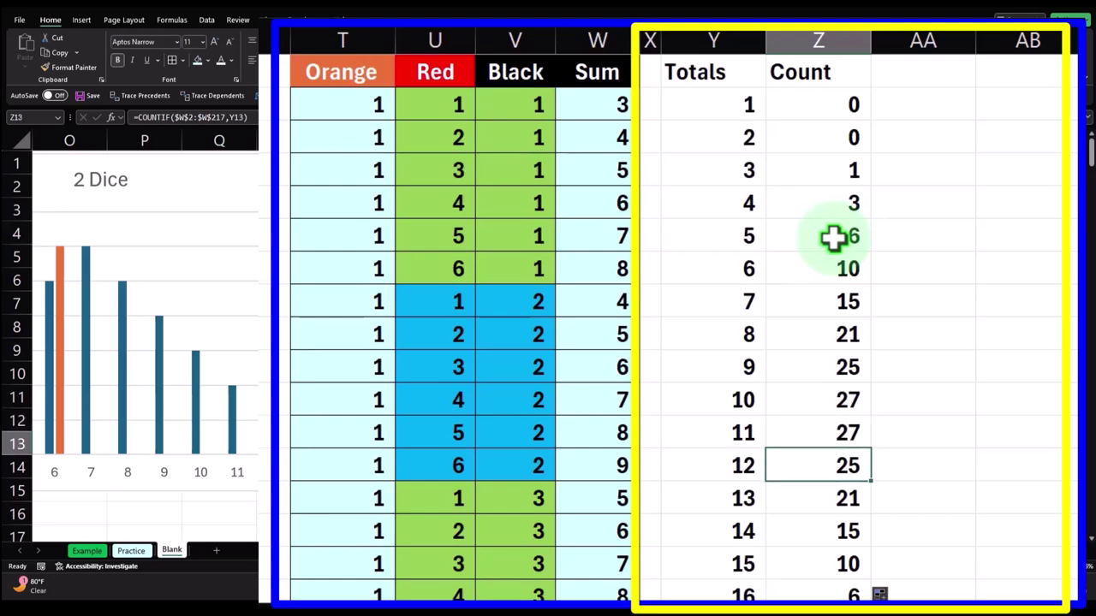
key("Down")
key("Down")
key("Down")
key("Down")
key("Down")
key("Down")
key("Up")
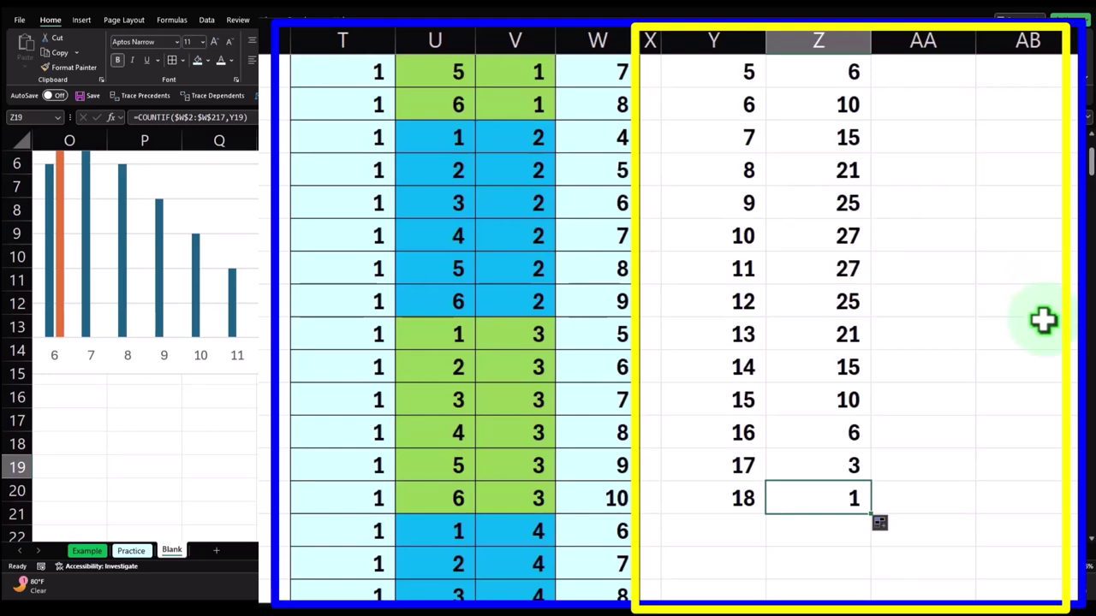
Format the Totals and Count headings in Y1:Z1 with black fill, white font and centred alignment
scroll(1043, 320, "up", 2)
left_click_drag(724, 61, 789, 60)
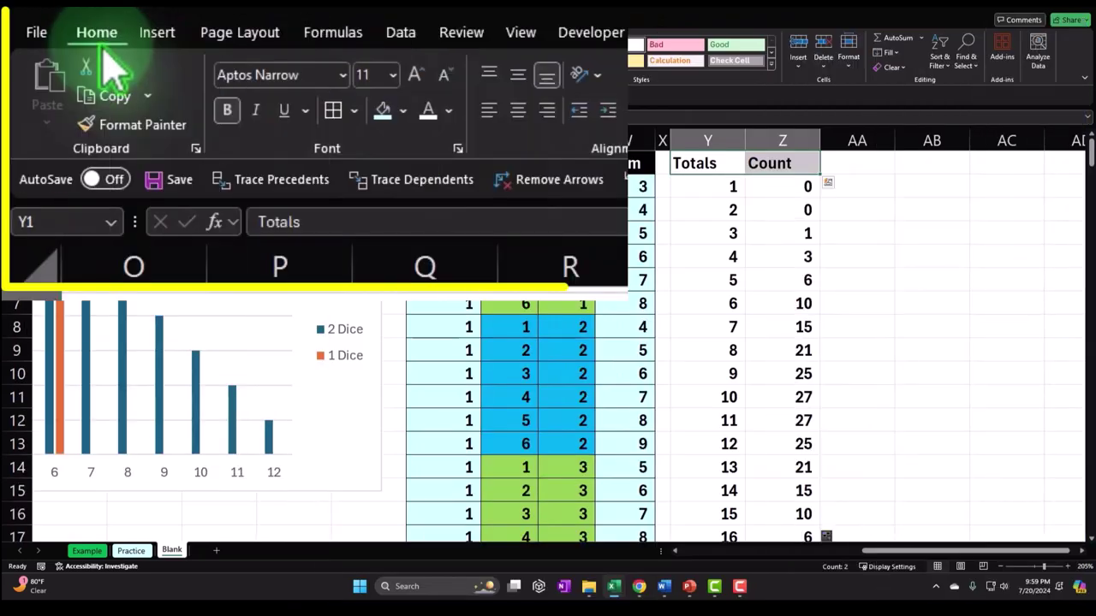
left_click(403, 112)
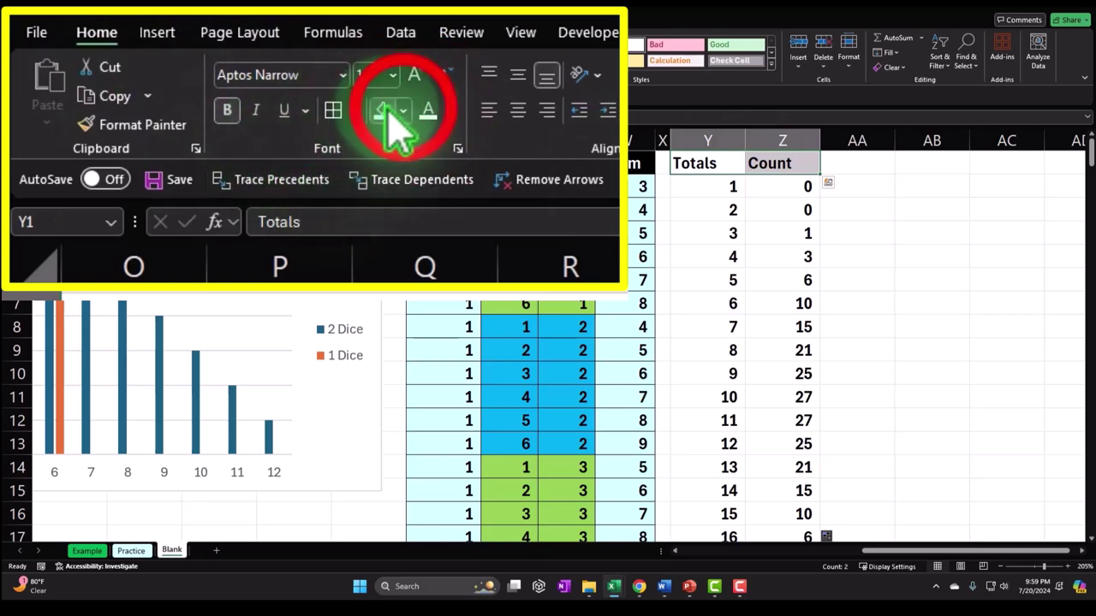
left_click(406, 166)
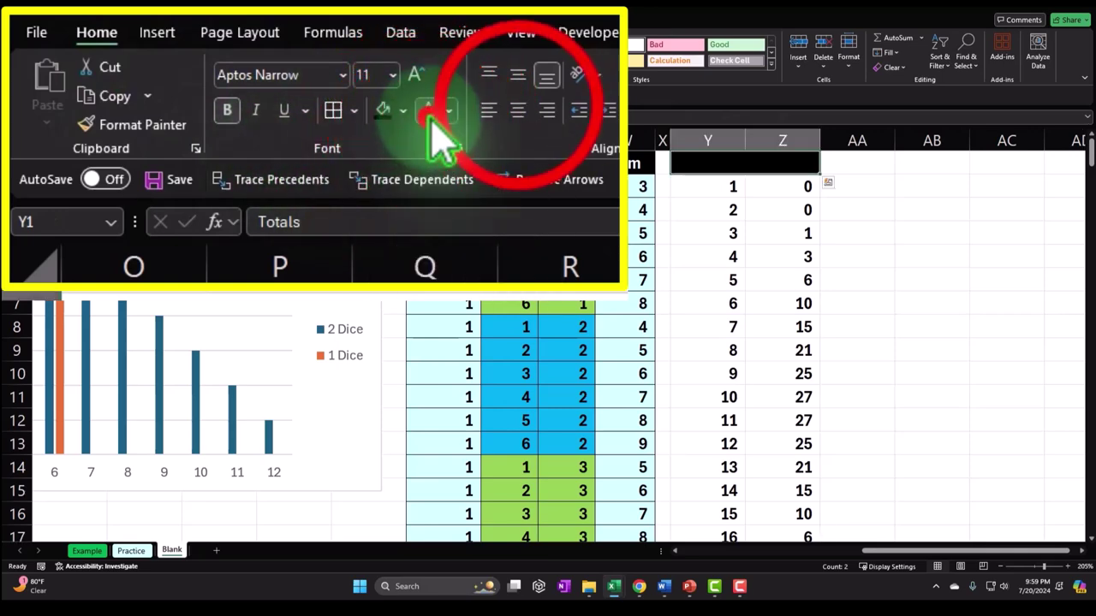
left_click(518, 110)
Give the Totals and Count data in Y2:Z19 borders and a light blue fill
left_click_drag(694, 185, 758, 182)
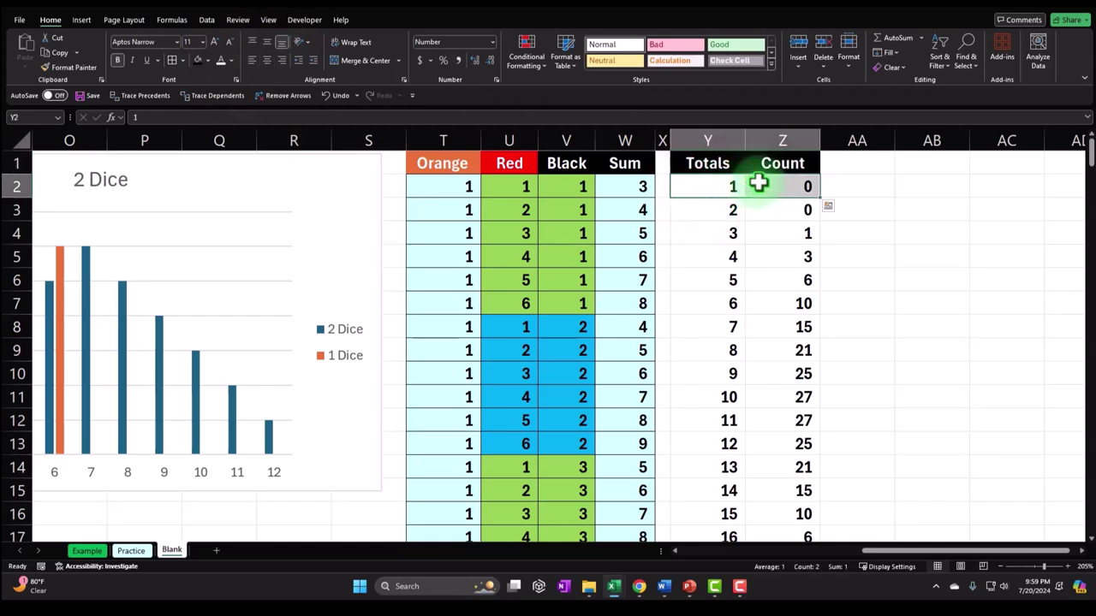
key("ctrl+shift+Down")
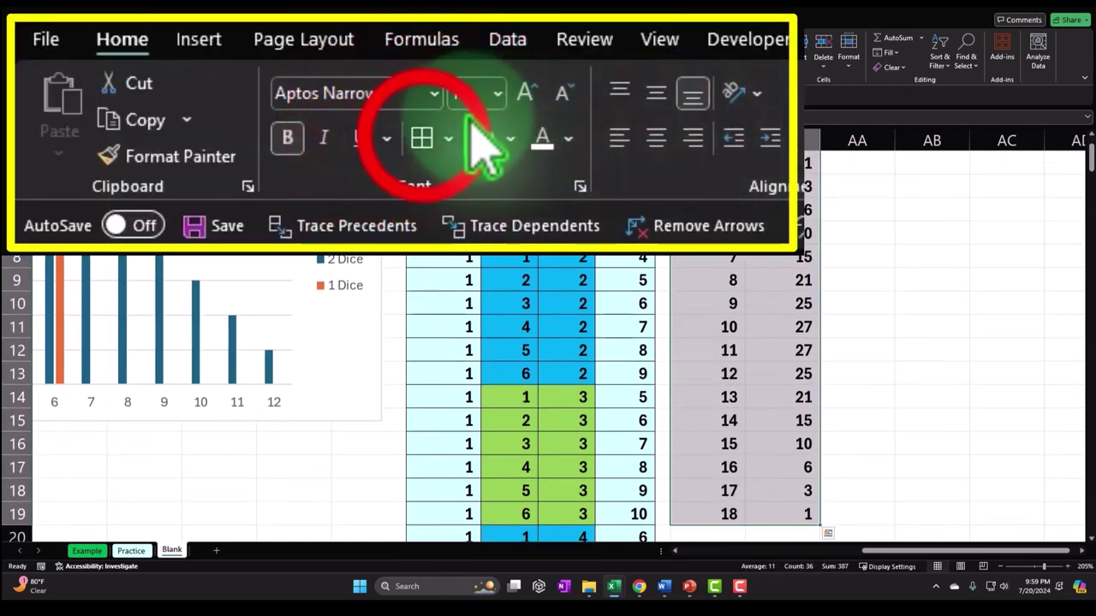
left_click(511, 138)
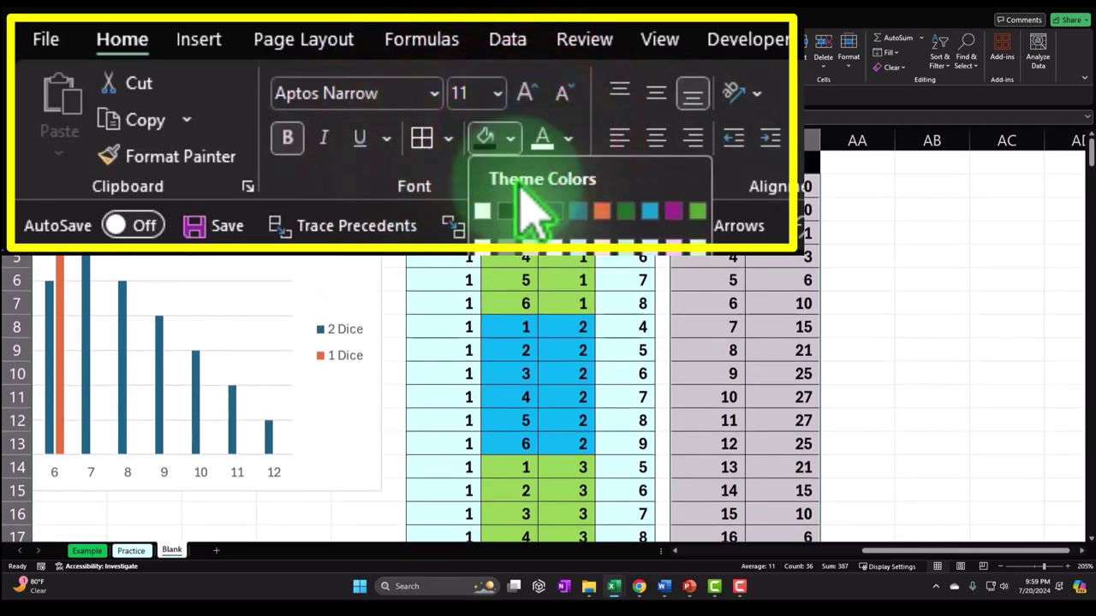
left_click(831, 274)
Enter the label Total in Y20 and the formula =SUM(Z2:Z19) in Z20
scroll(827, 272, "down", 4)
left_click(693, 336)
type("Total")
key("Tab")
type("=")
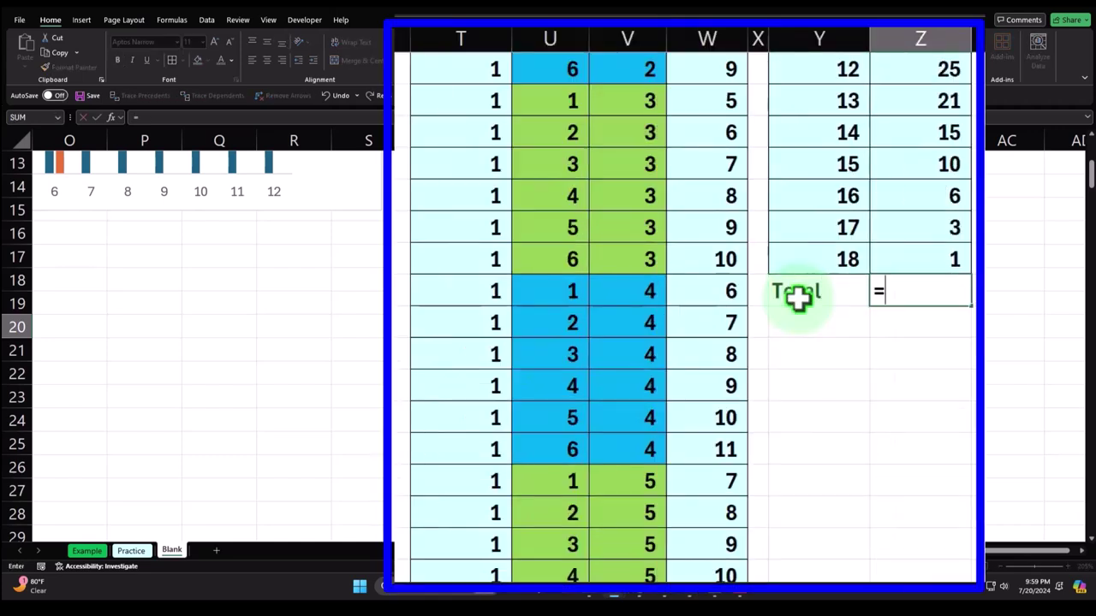
type("sum(")
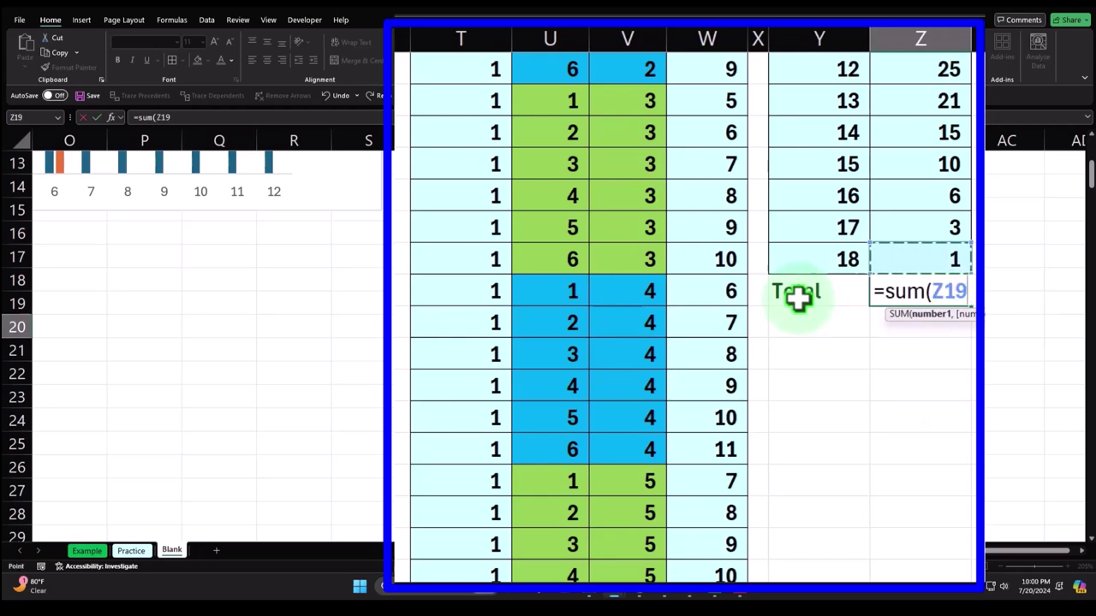
key("ctrl+shift+Up")
key("shift+Down")
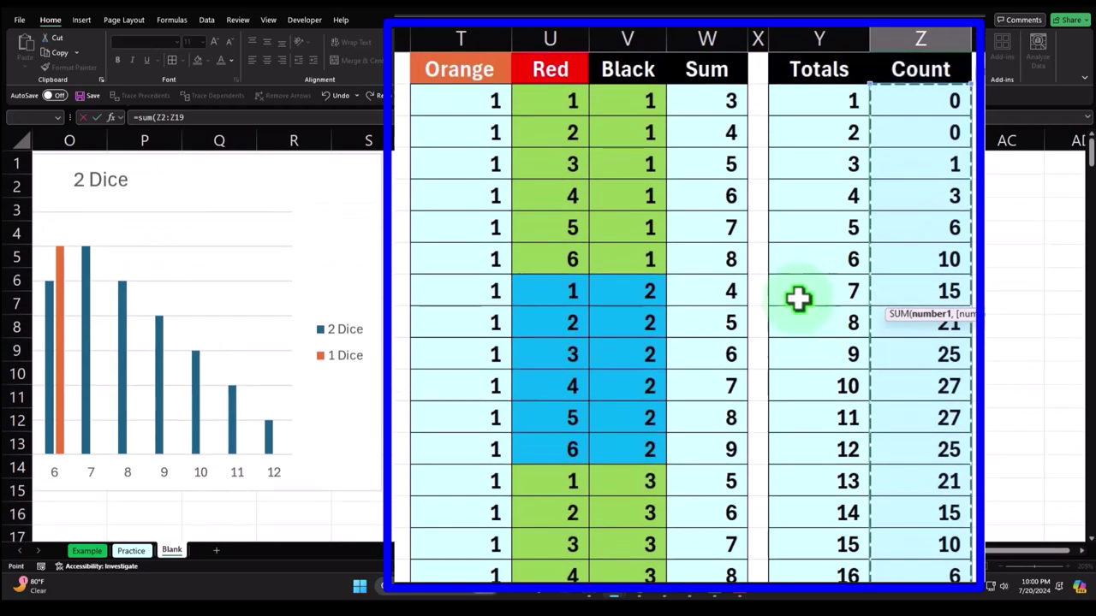
key("ctrl+Return")
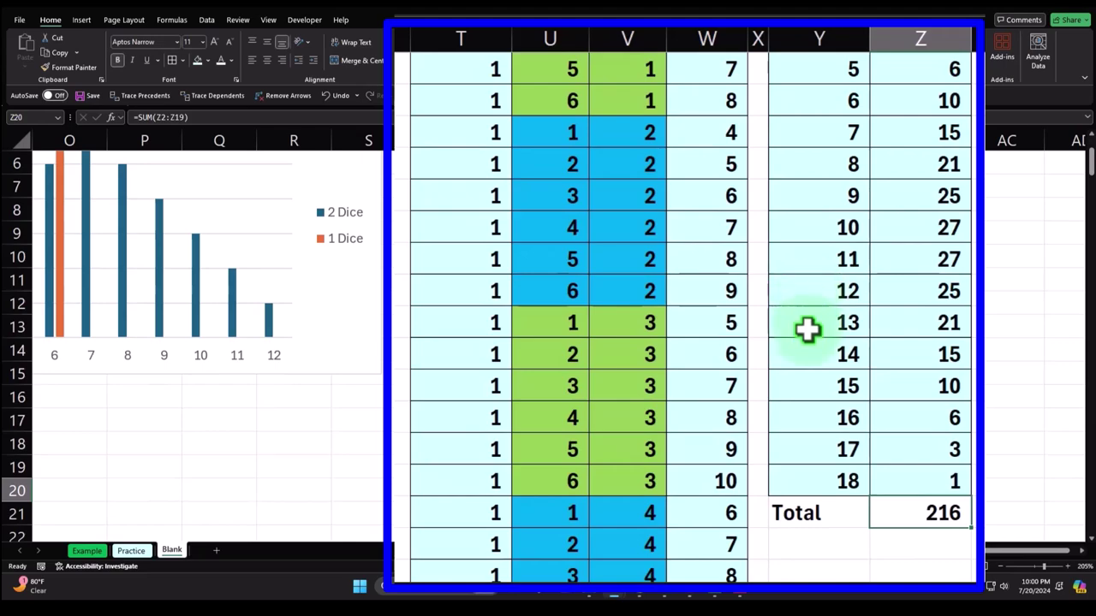
Check the total against the outcome count below the last row of the three-dice table
scroll(807, 318, "down", 20)
scroll(810, 502, "down", 9)
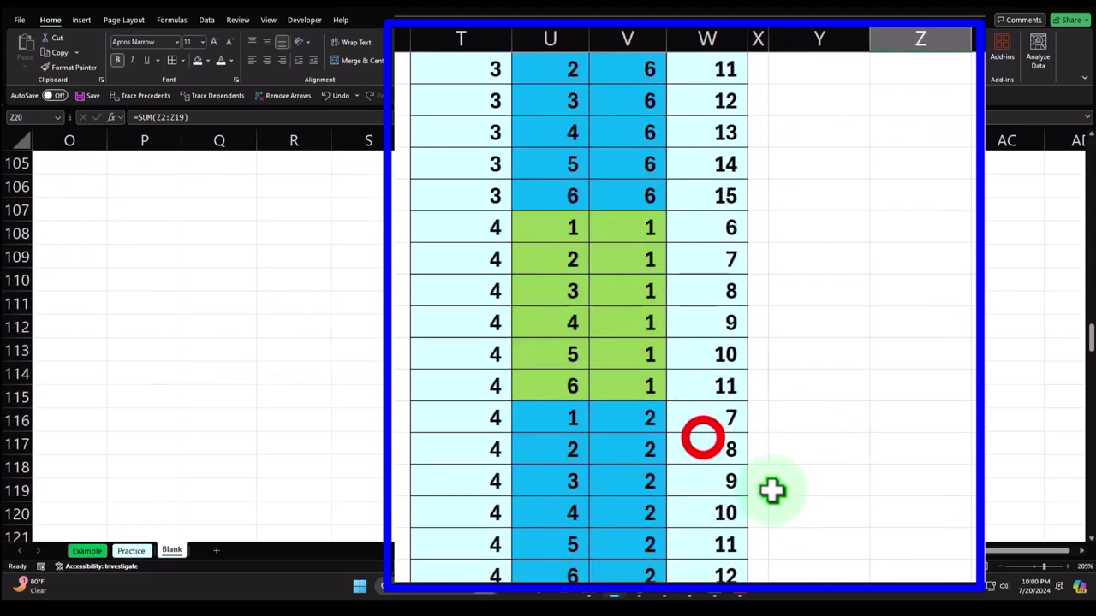
left_click(702, 438)
key("ctrl+shift+Down")
scroll(726, 538, "down", 1)
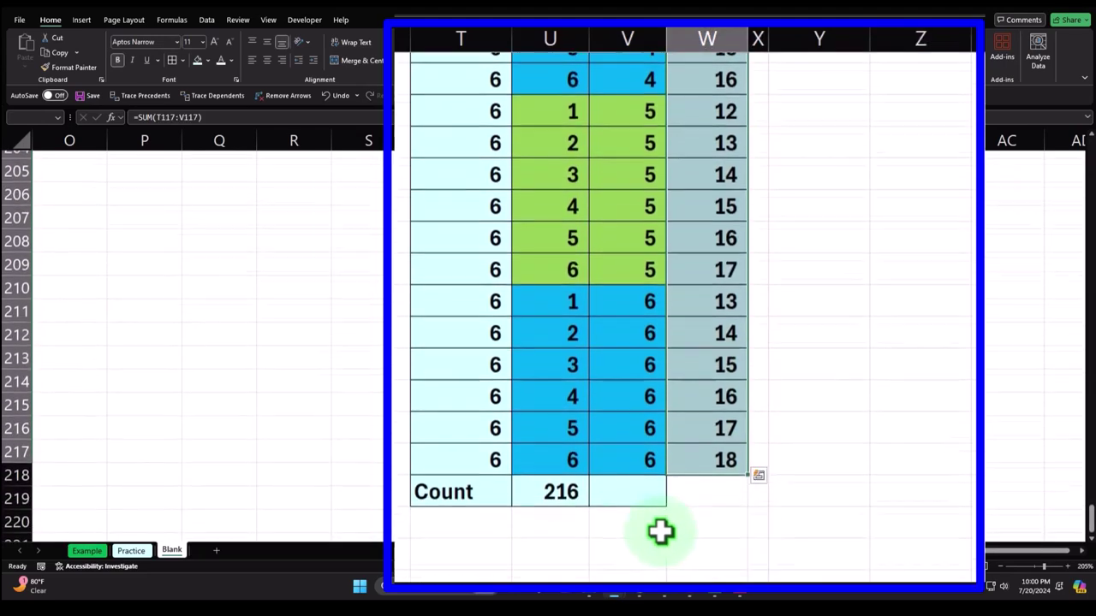
left_click_drag(1086, 518, 1047, 177)
Format the Total row in Y20:Z20 with the same borders and light blue fill as the data above
scroll(831, 386, "down", 3)
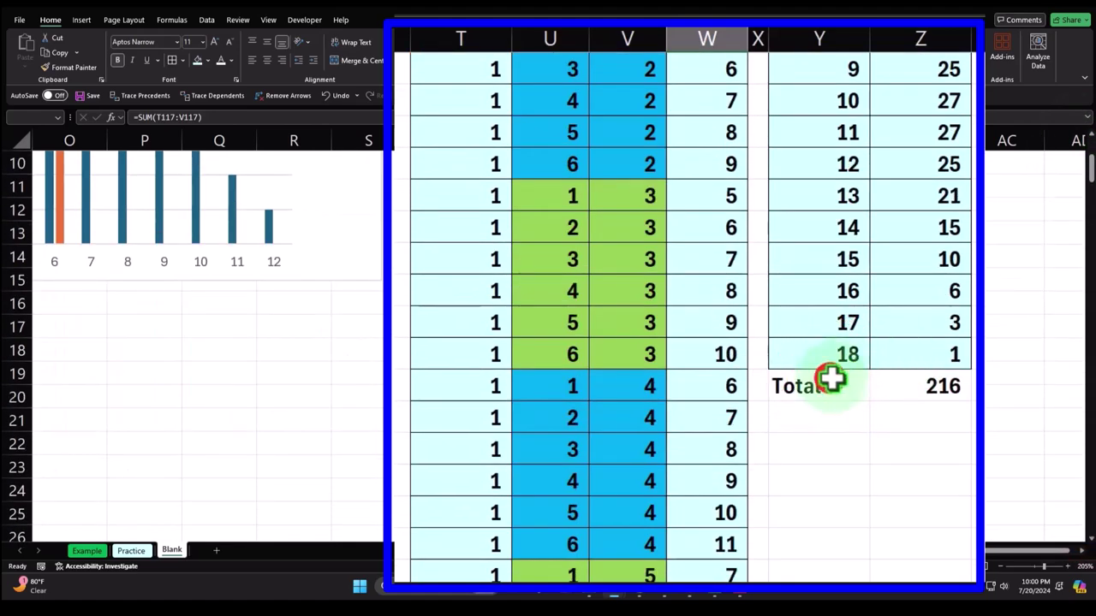
left_click_drag(832, 380, 905, 385)
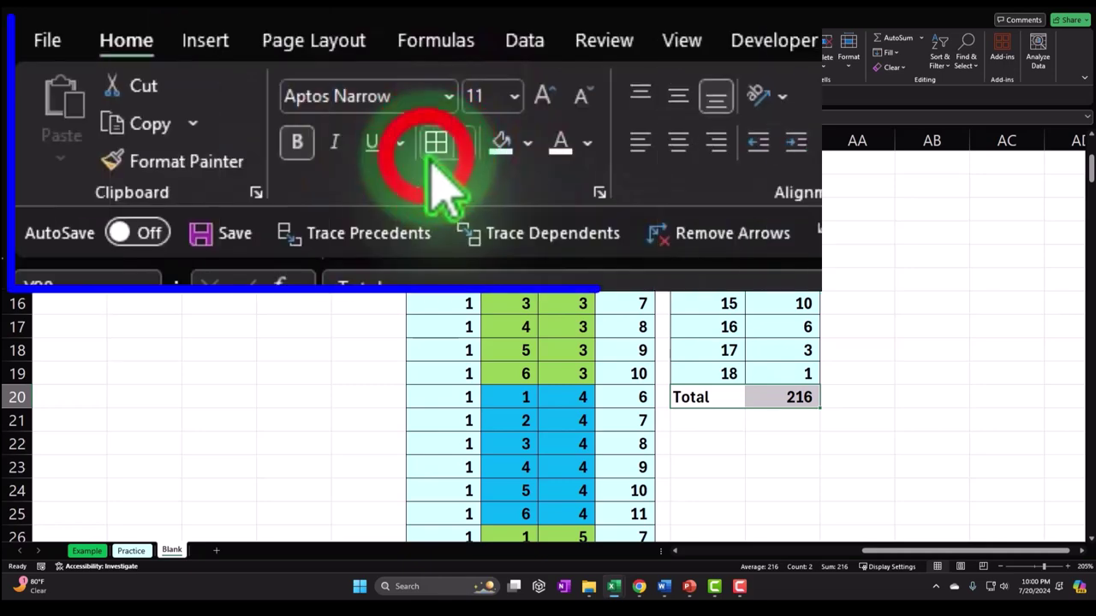
scroll(824, 350, "up", 3)
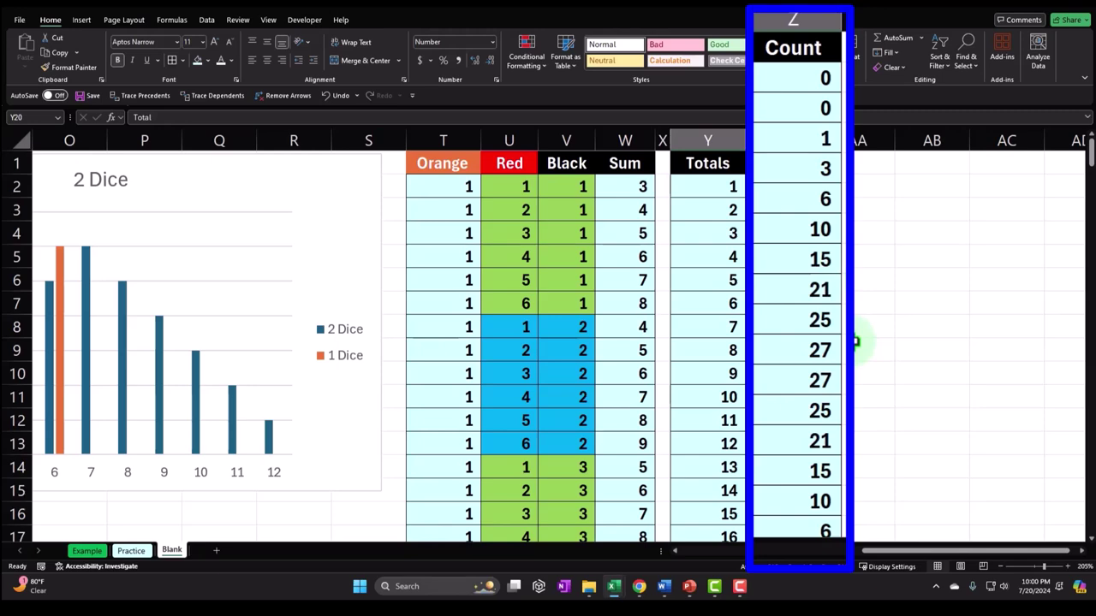
Insert a 2-D clustered column chart of the three-dice counts in Z2:Z19
left_click_drag(807, 81, 813, 447)
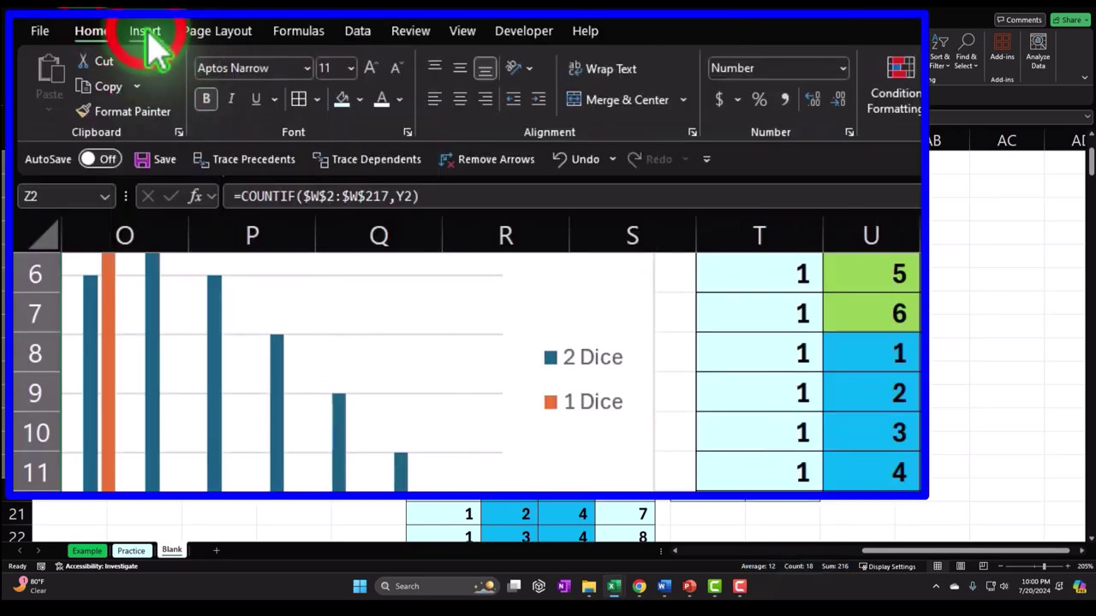
left_click(147, 34)
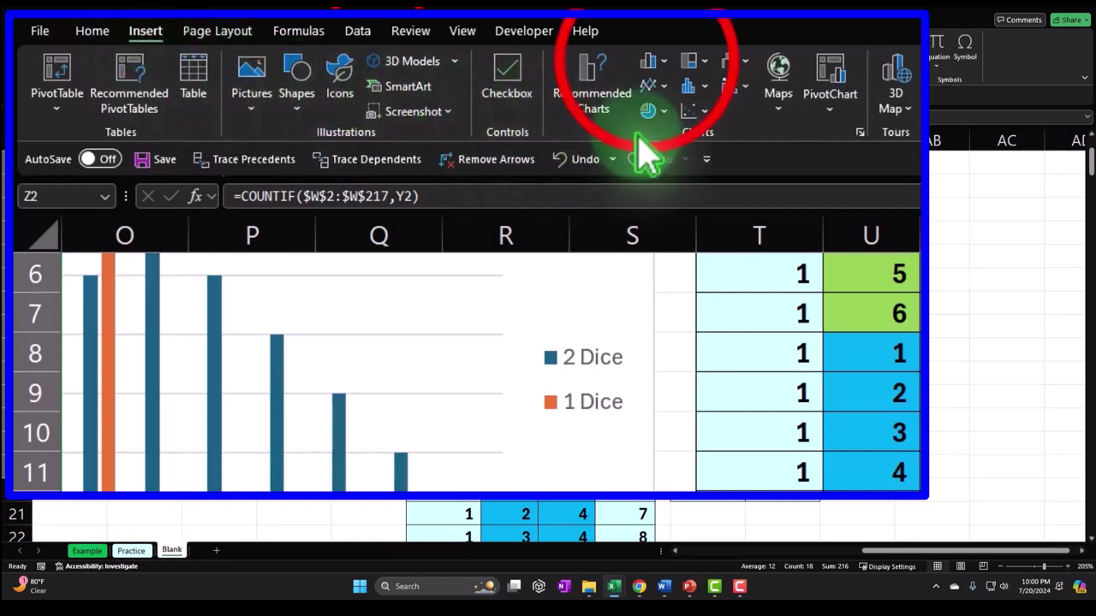
left_click(651, 64)
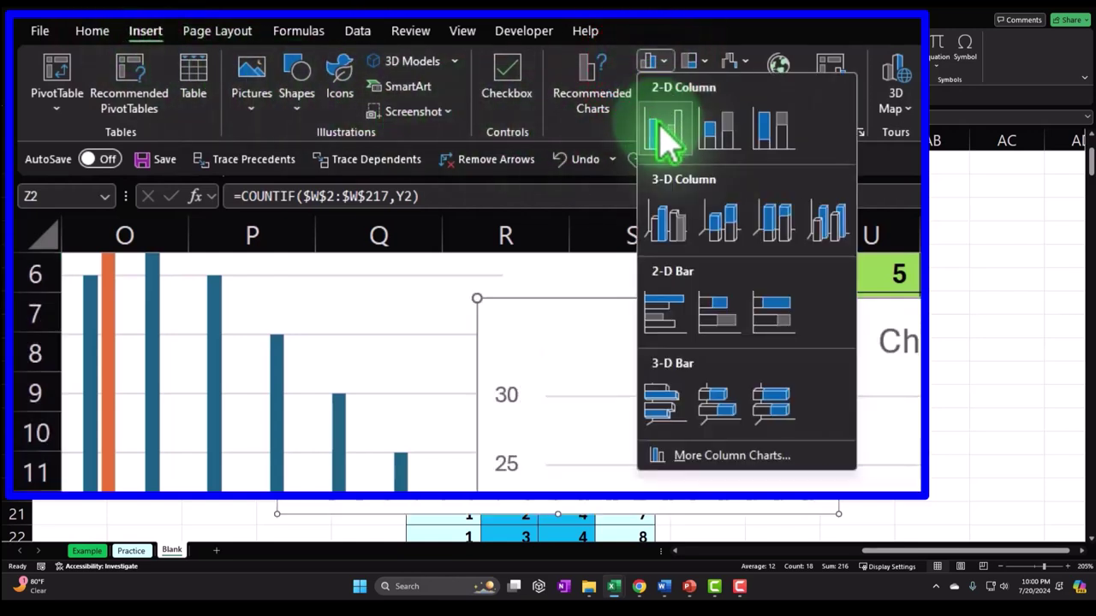
left_click(665, 131)
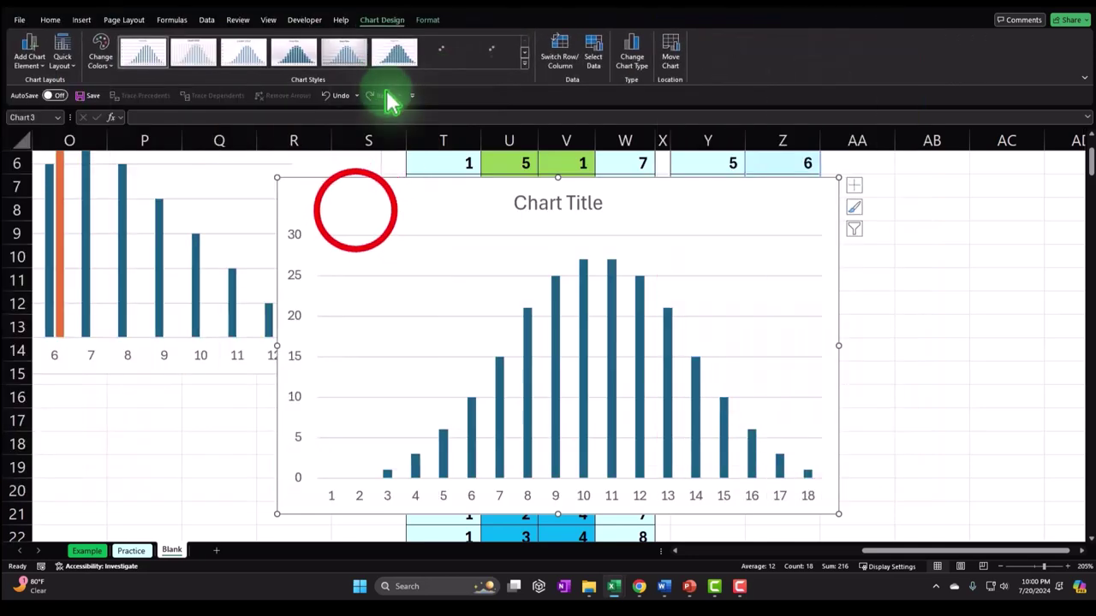
Move the new chart beside the Count column so that it starts in column AA near row 1
left_click_drag(355, 213, 908, 205)
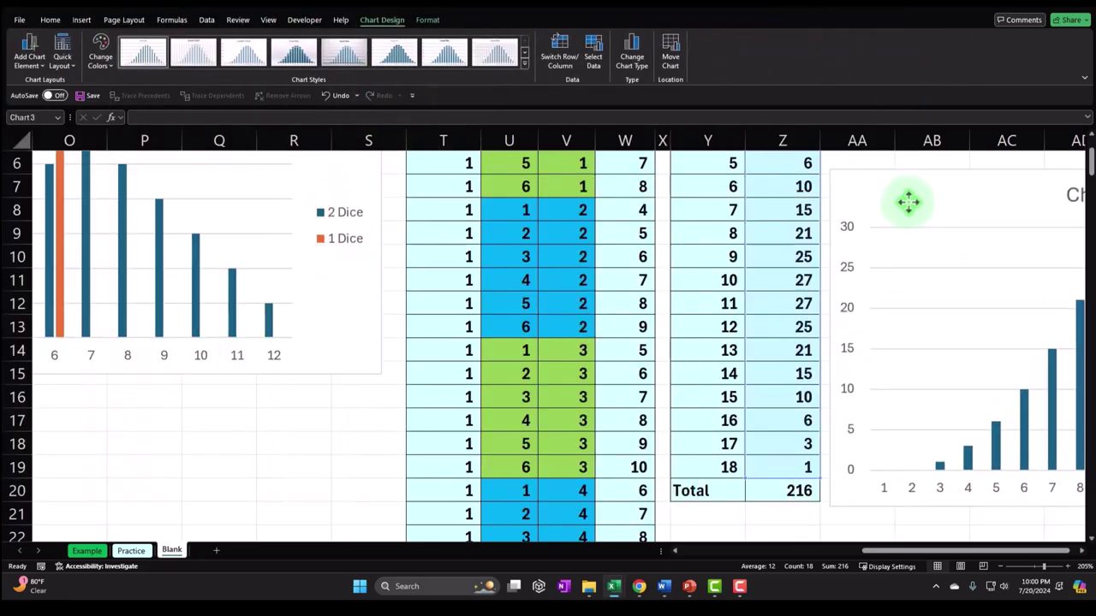
left_click_drag(905, 551, 925, 550)
left_click(942, 328)
scroll(946, 342, "up", 2)
left_click_drag(941, 328, 947, 205)
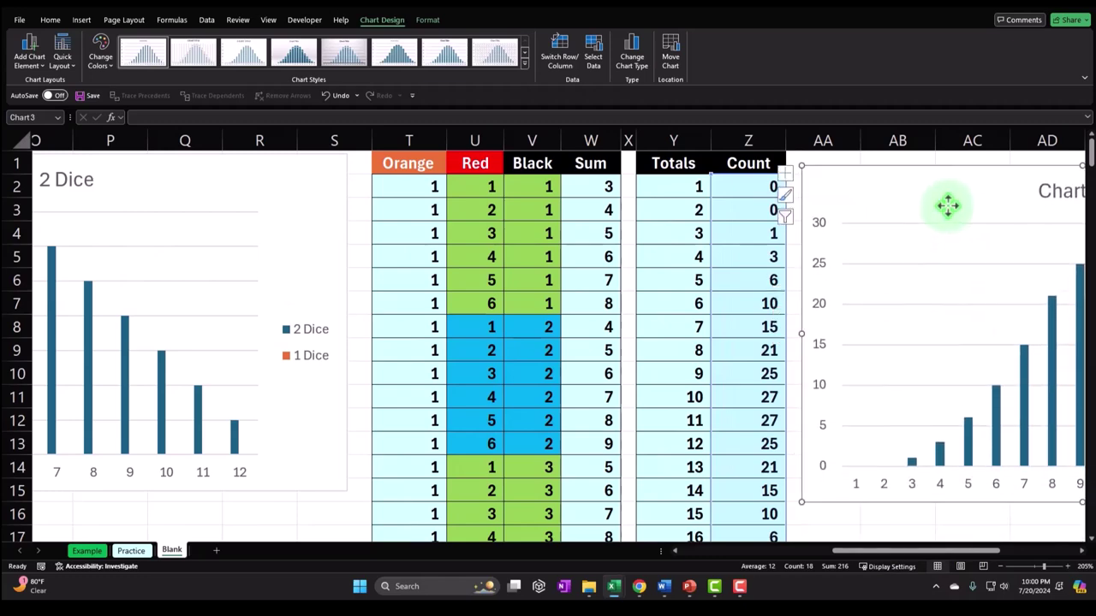
left_click_drag(974, 550, 1051, 530)
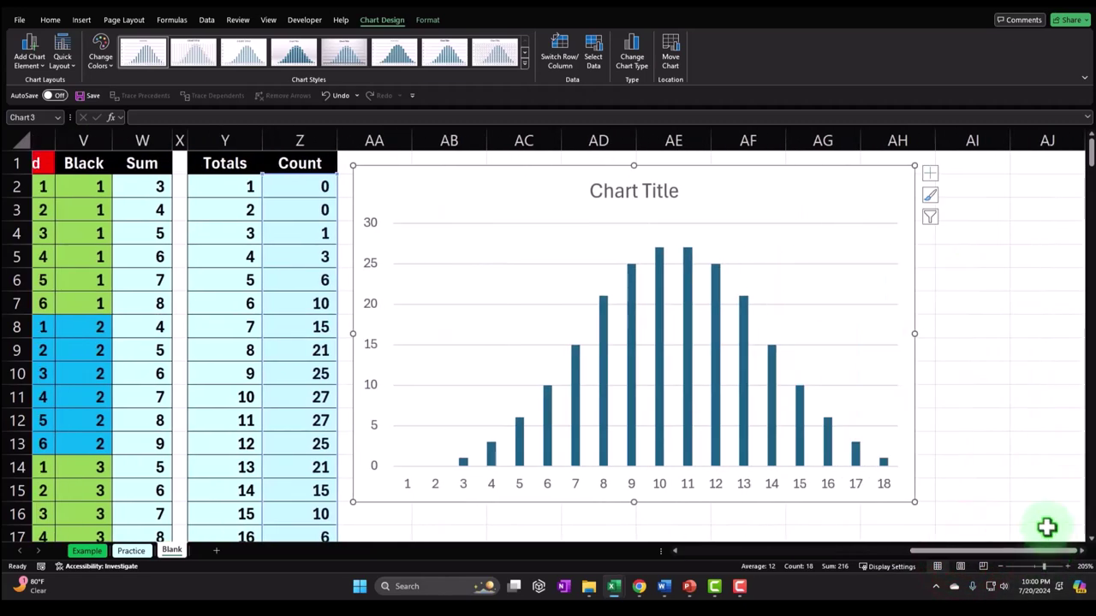
Title the chart 3 Dice and change the heading in Y1 to 3 Totals
type("3 Dice")
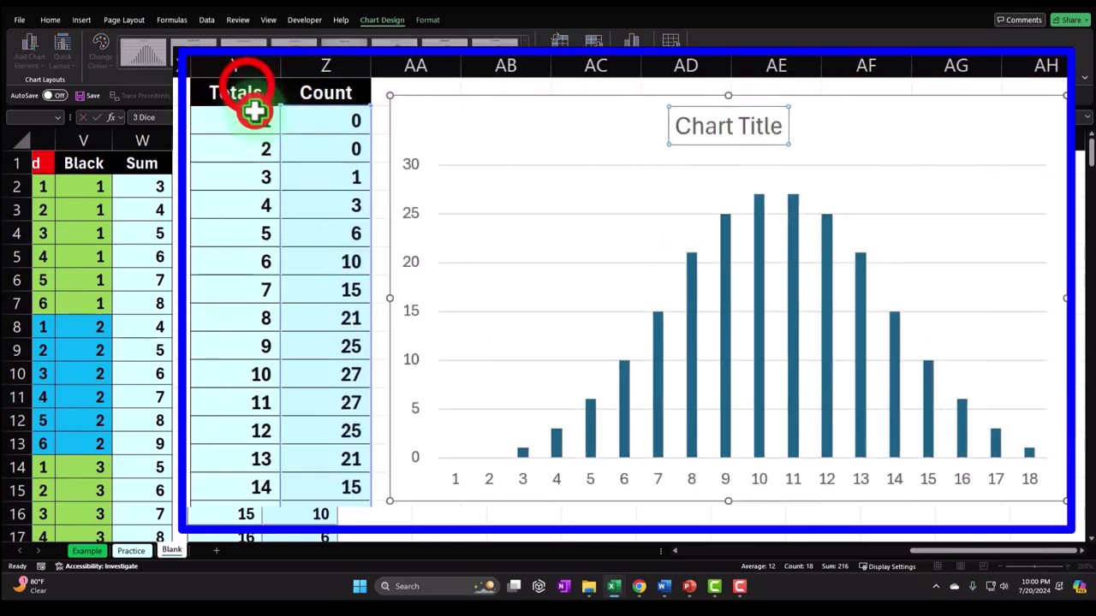
left_click(247, 85)
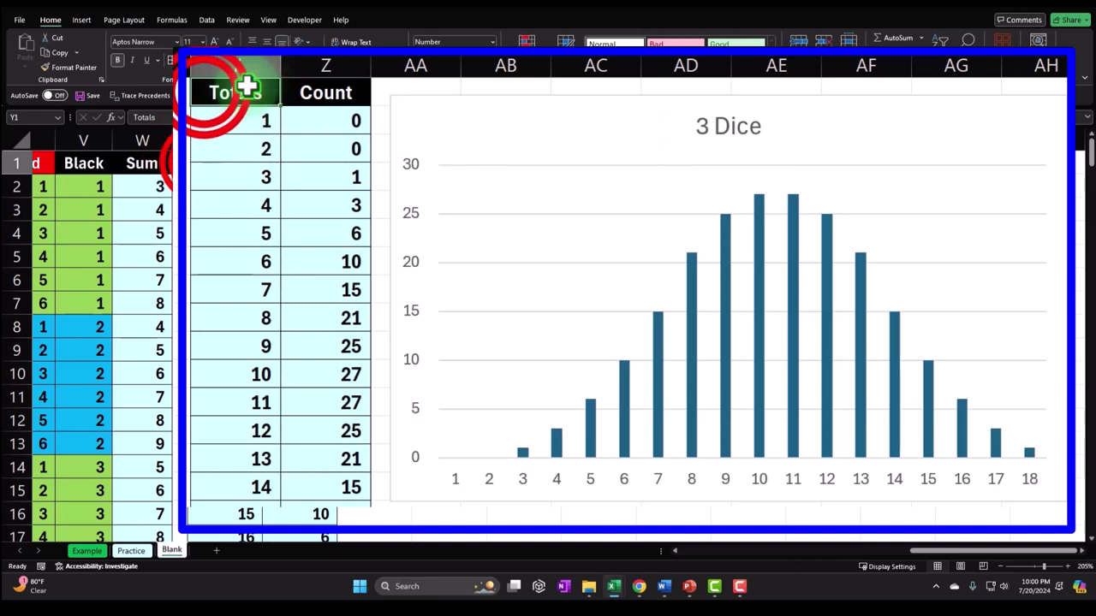
double_click(204, 92)
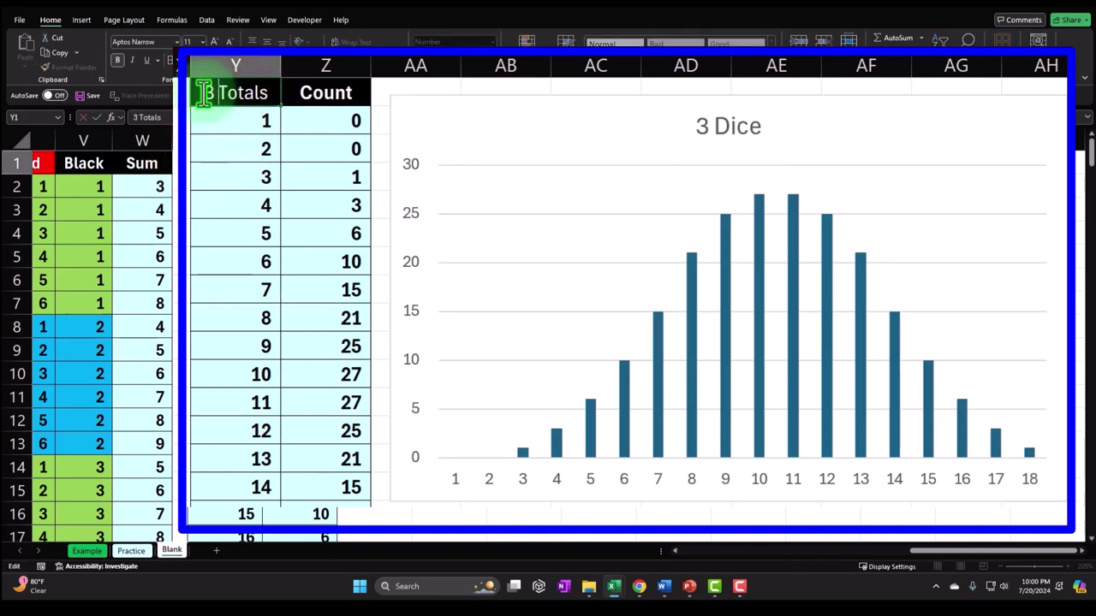
key("Return")
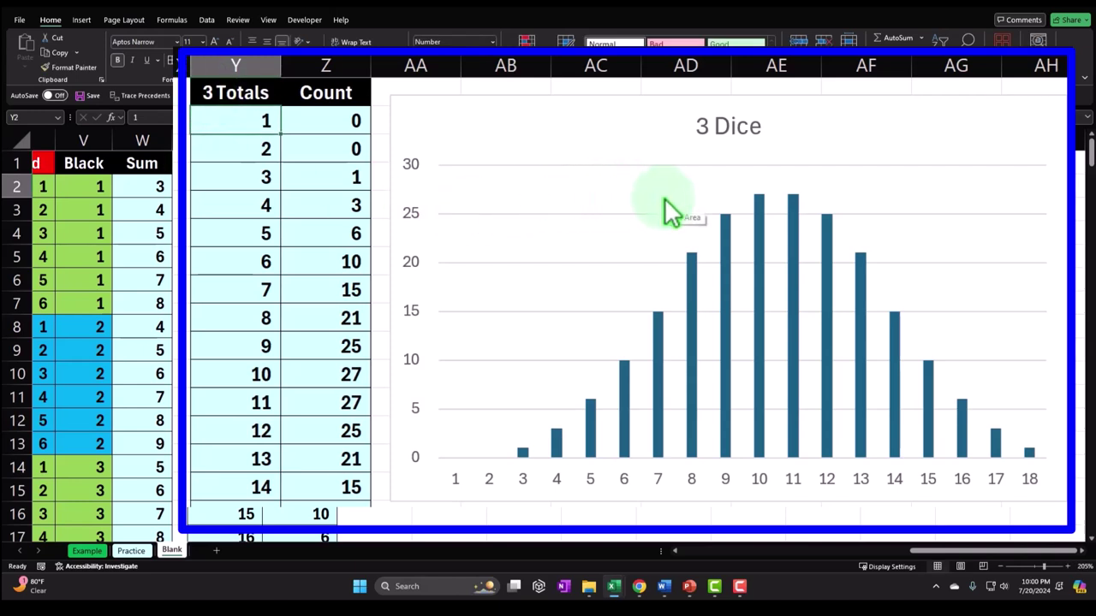
Add a legend to the 3 Dice chart
left_click(578, 124)
left_click(937, 173)
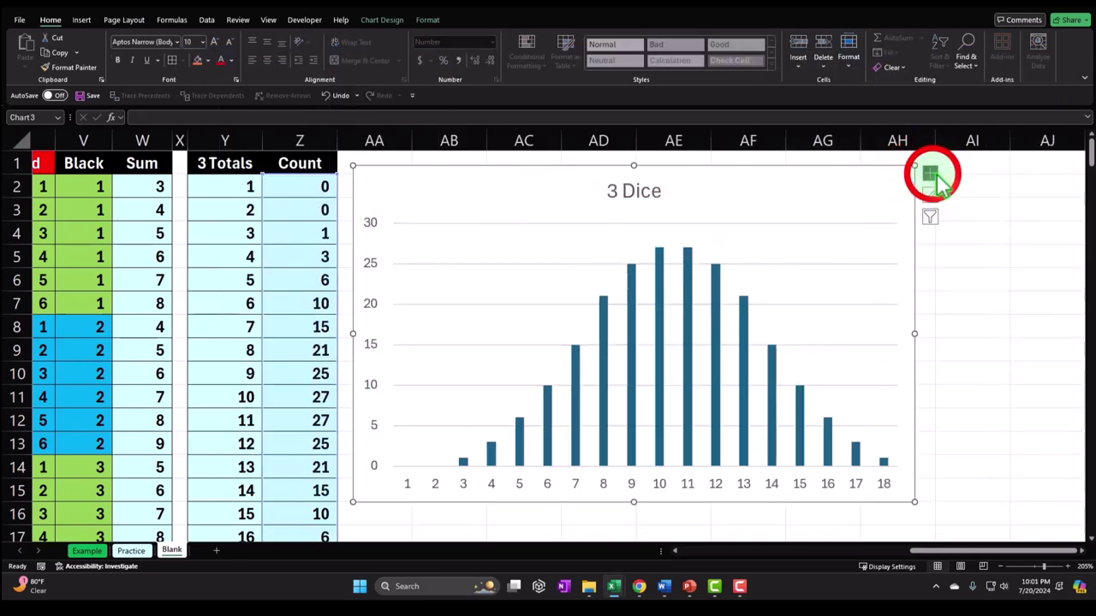
left_click(957, 266)
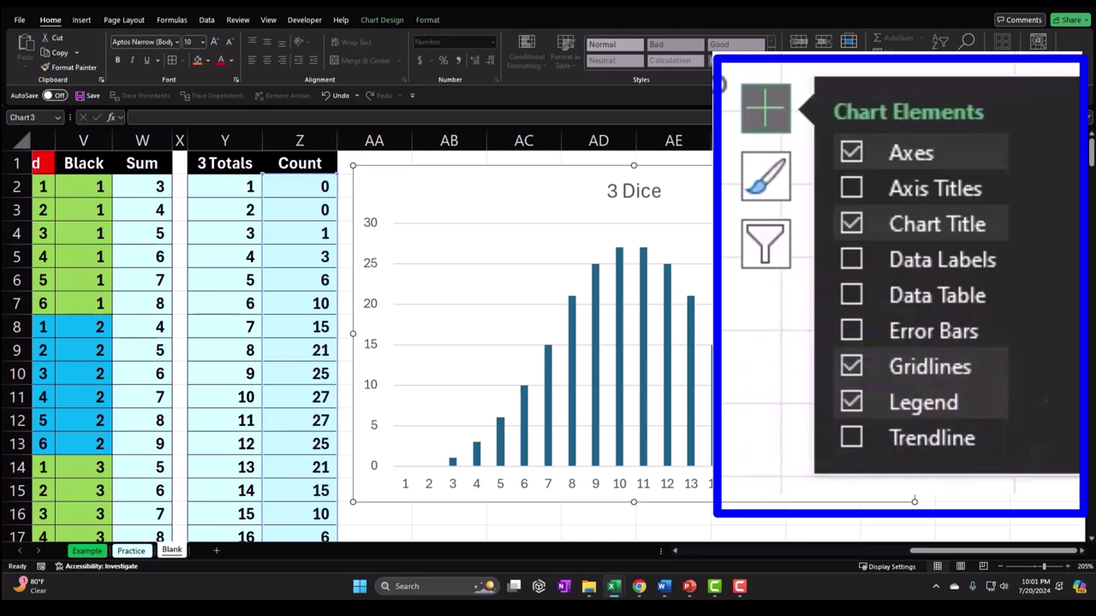
left_click(978, 504)
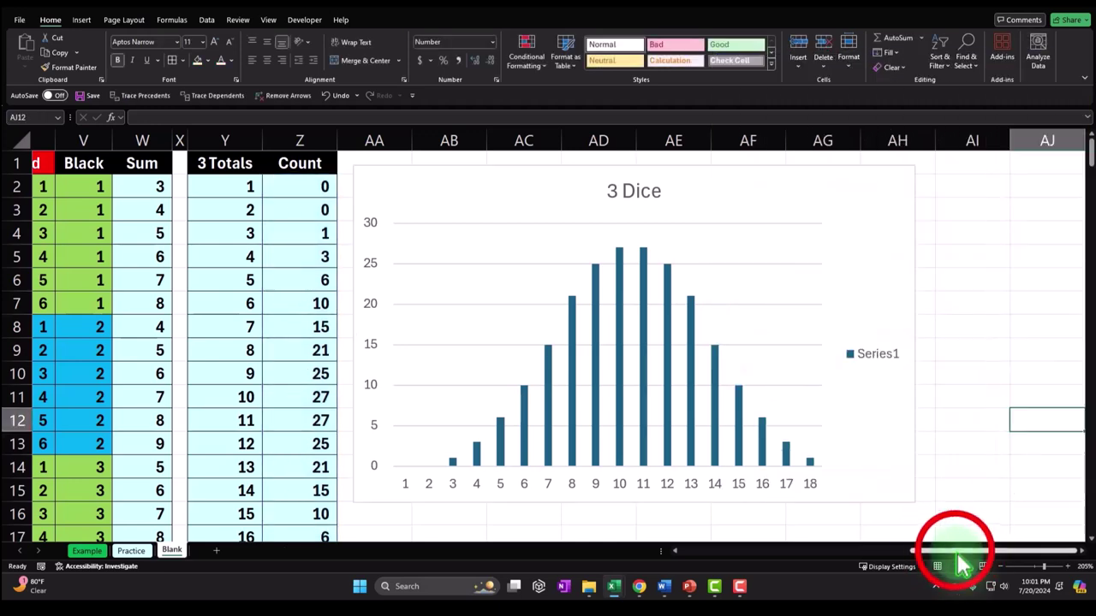
Copy the two-dice table with its Totals, Count and Odds columns, I1:K14
left_click_drag(956, 555, 777, 572)
scroll(206, 313, "down", 4)
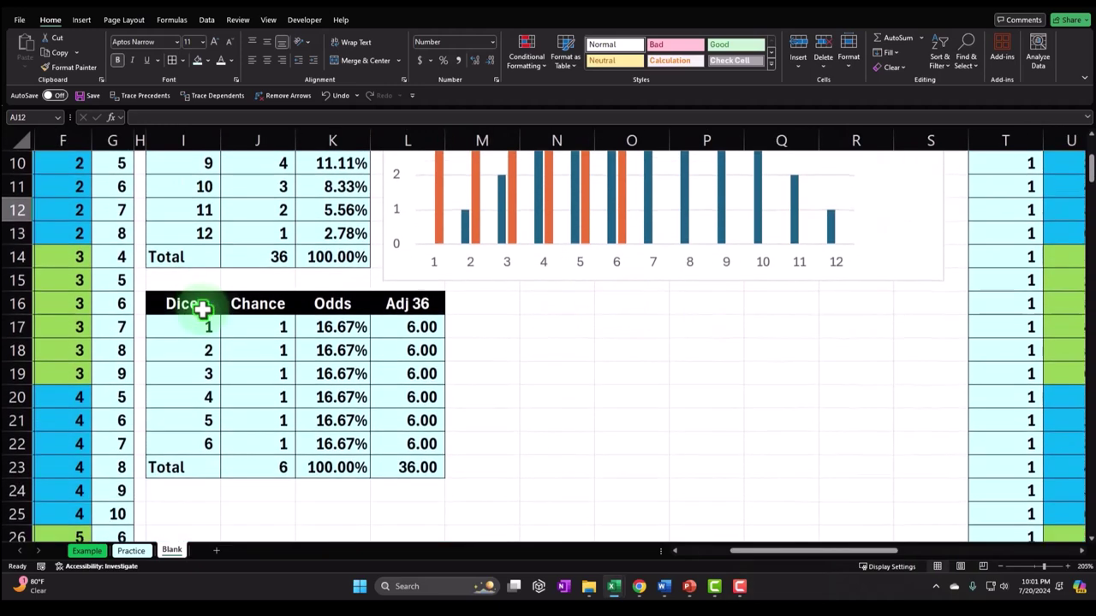
scroll(207, 319, "up", 4)
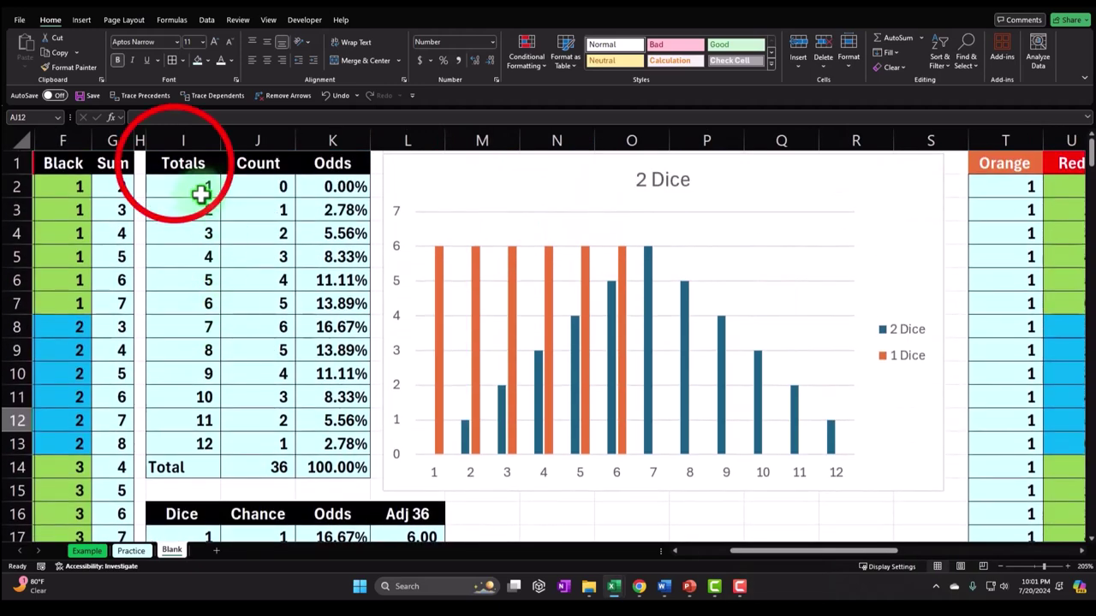
left_click(173, 163)
left_click_drag(193, 86, 452, 557)
key("ctrl+c")
Paste the copied two-dice table at Y22 with its formatting, paste it again as values only, and inspect an Odds cell
left_click_drag(751, 543, 909, 575)
scroll(771, 411, "down", 3)
left_click(379, 448)
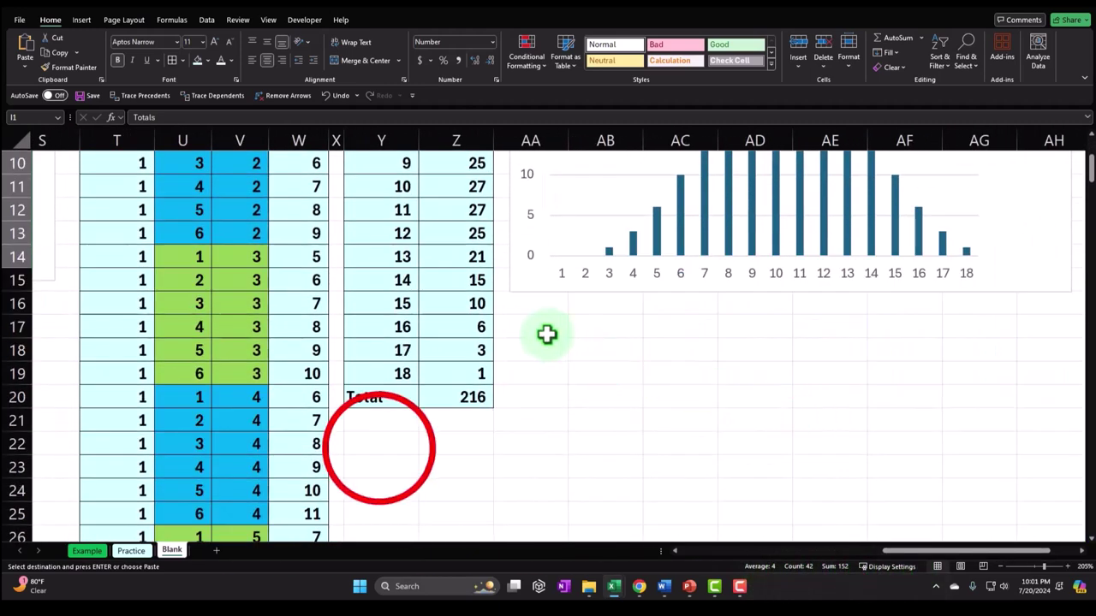
right_click(381, 448)
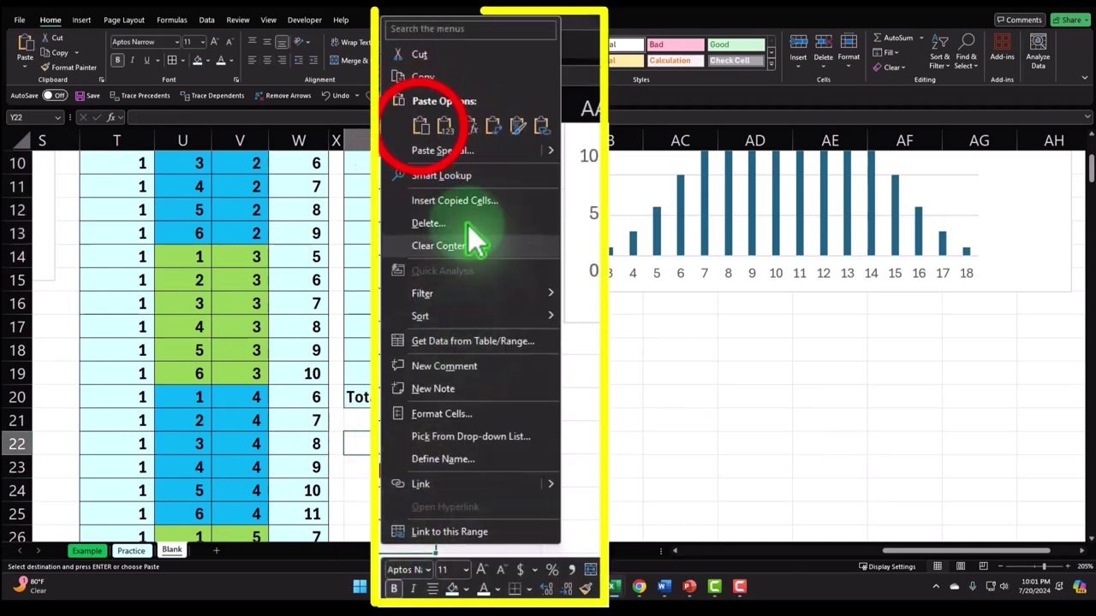
left_click(421, 127)
right_click(382, 454)
left_click(445, 120)
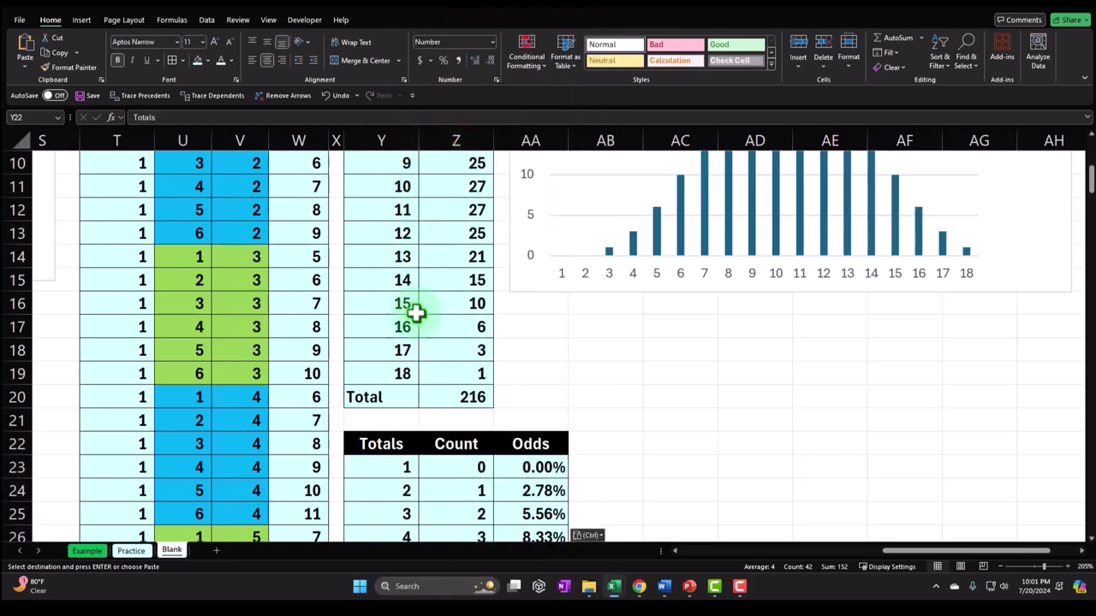
scroll(435, 333, "down", 4)
double_click(549, 254)
key("Return")
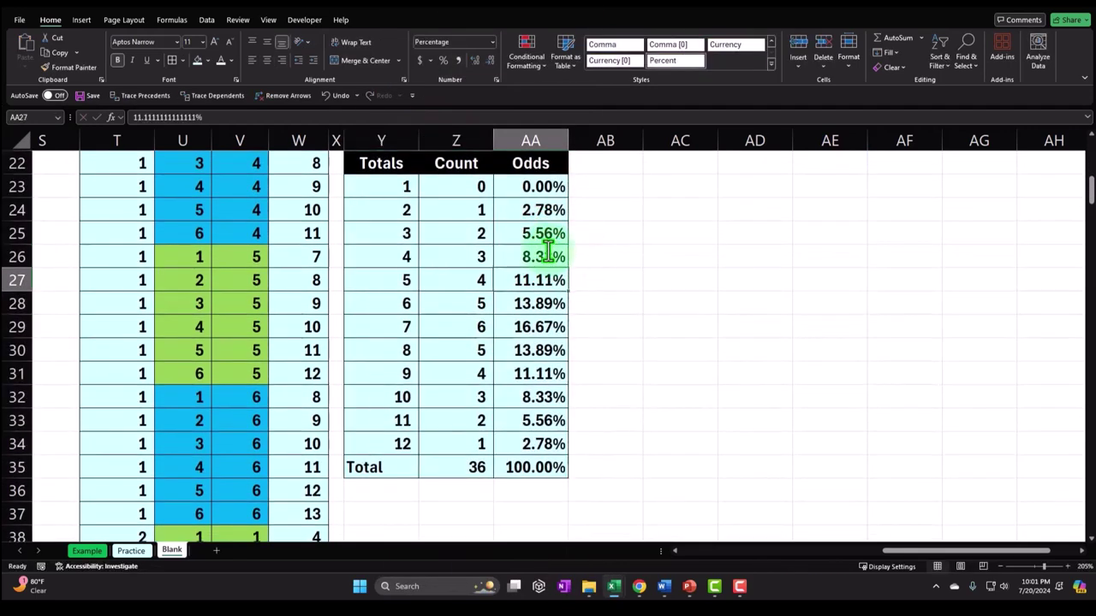
Enter the heading Adj 216 in AB22, next to Odds in the pasted two-dice table, and check the Count total
scroll(549, 248, "up", 1)
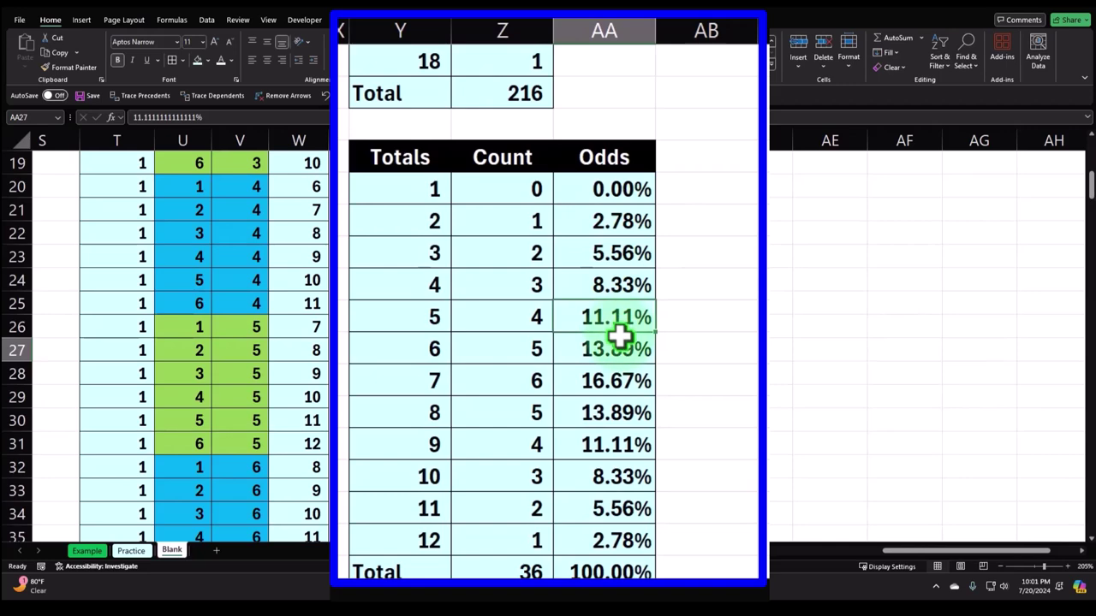
scroll(619, 339, "up", 1)
left_click(699, 251)
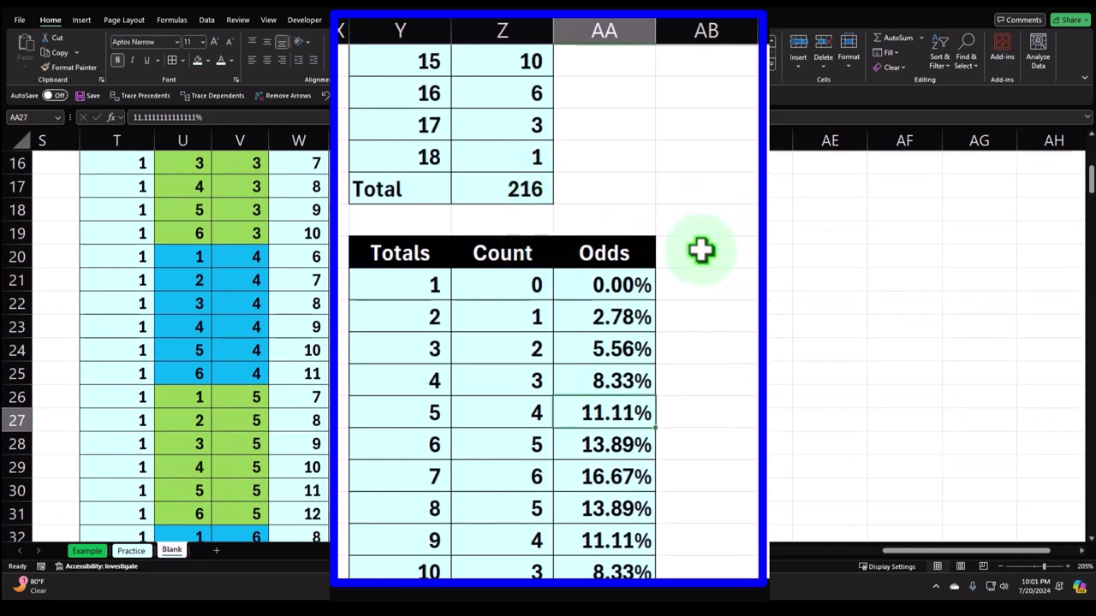
type("Adj 216")
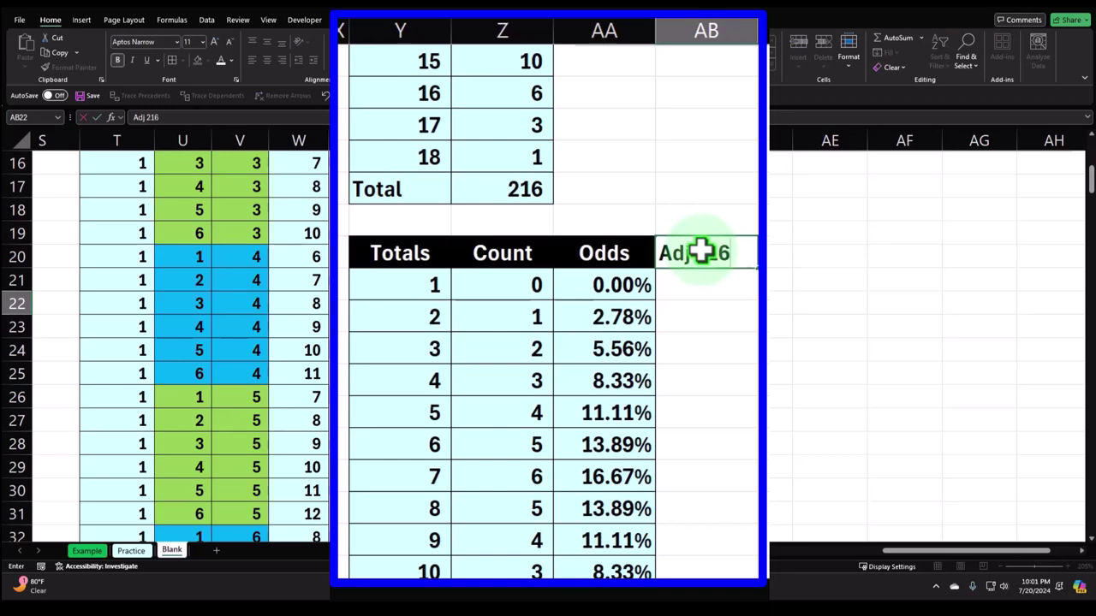
key("Return")
scroll(702, 252, "down", 3)
left_click(536, 379)
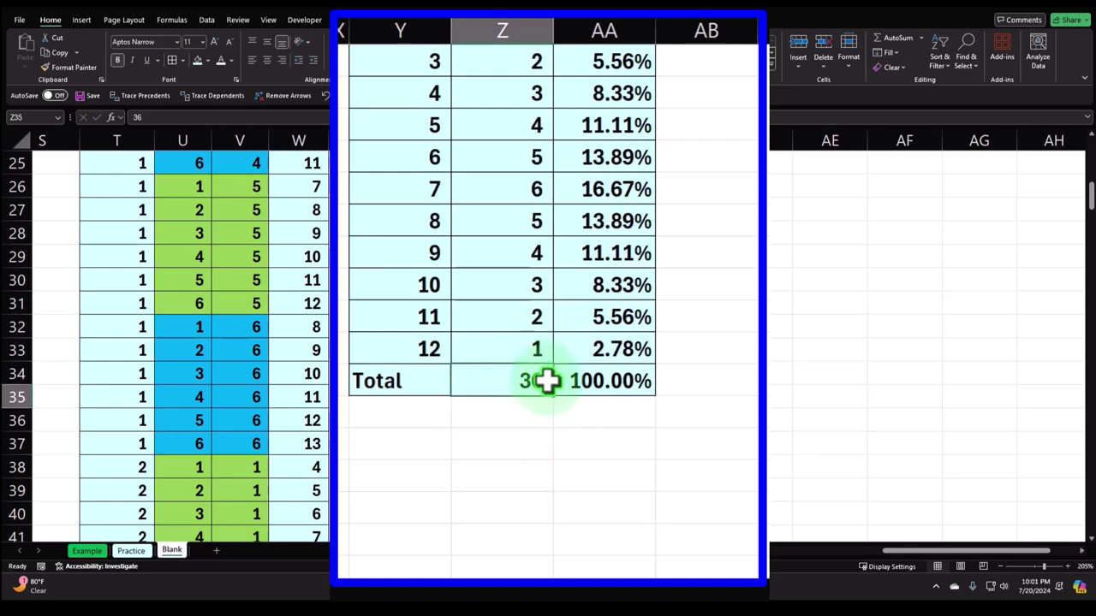
scroll(546, 381, "up", 3)
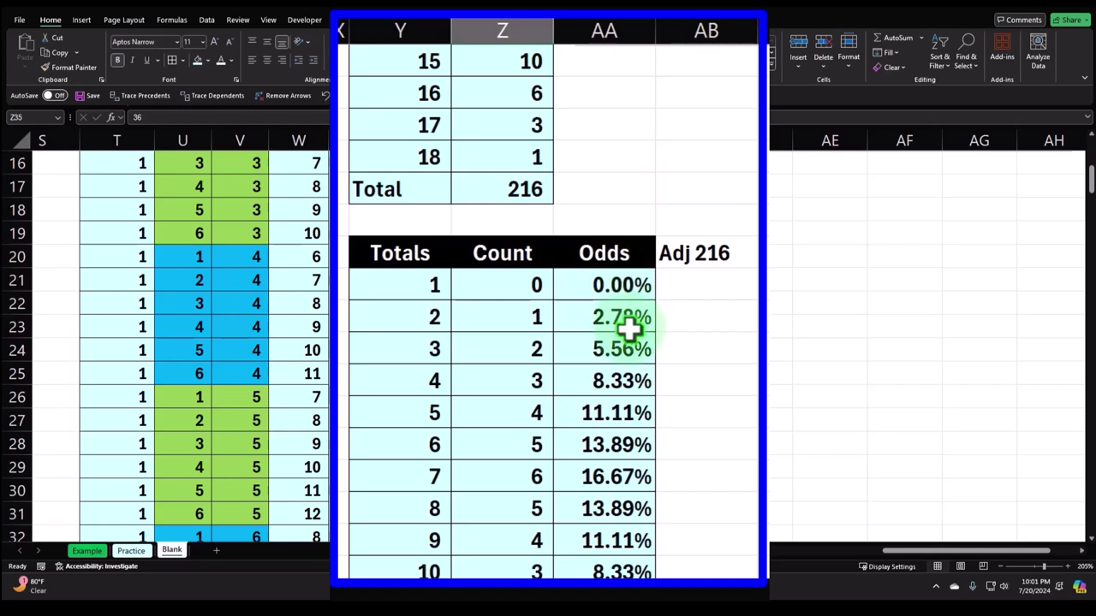
Copy the Odds heading's black-and-white formatting onto the Adj 216 heading in AB22
left_click(617, 252)
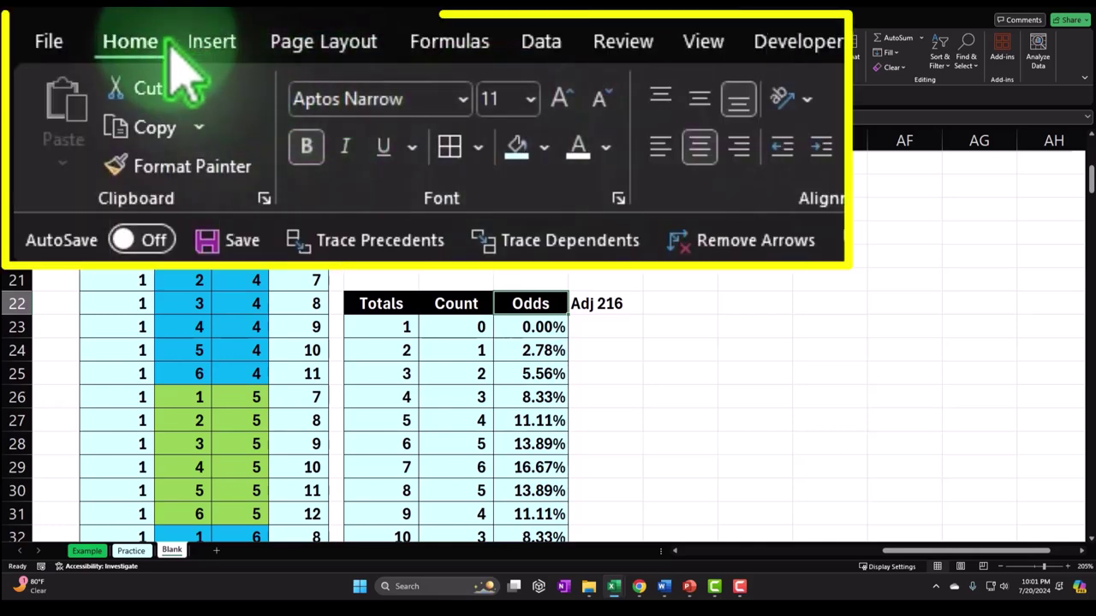
left_click(69, 67)
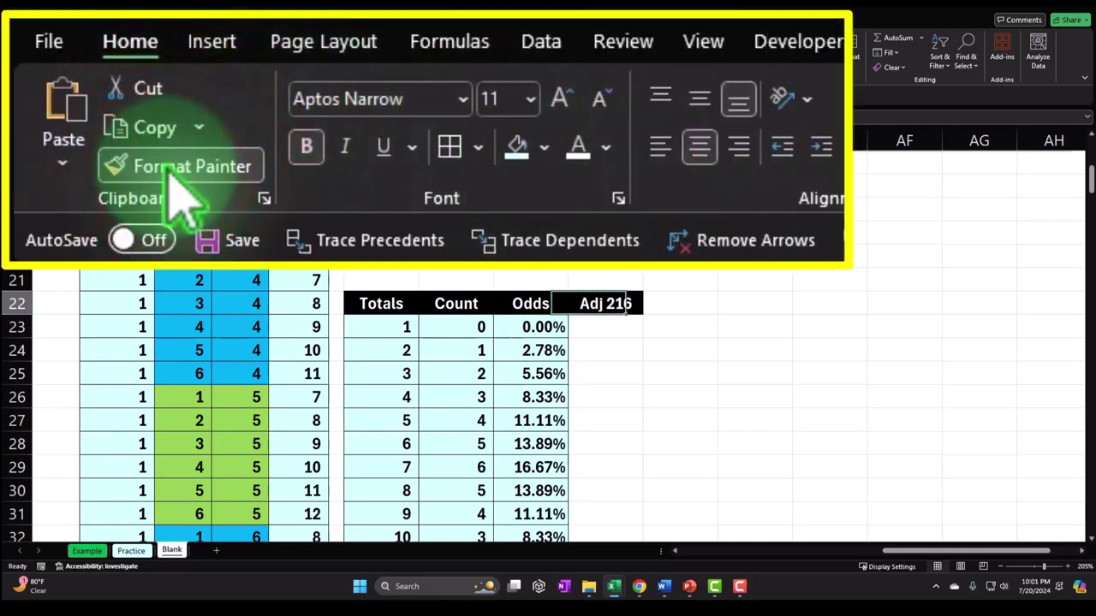
left_click(596, 303)
Enter the formula =$Z$20*AA23 in AB23, multiplying the three-dice total by the two-dice odds
left_click(692, 293)
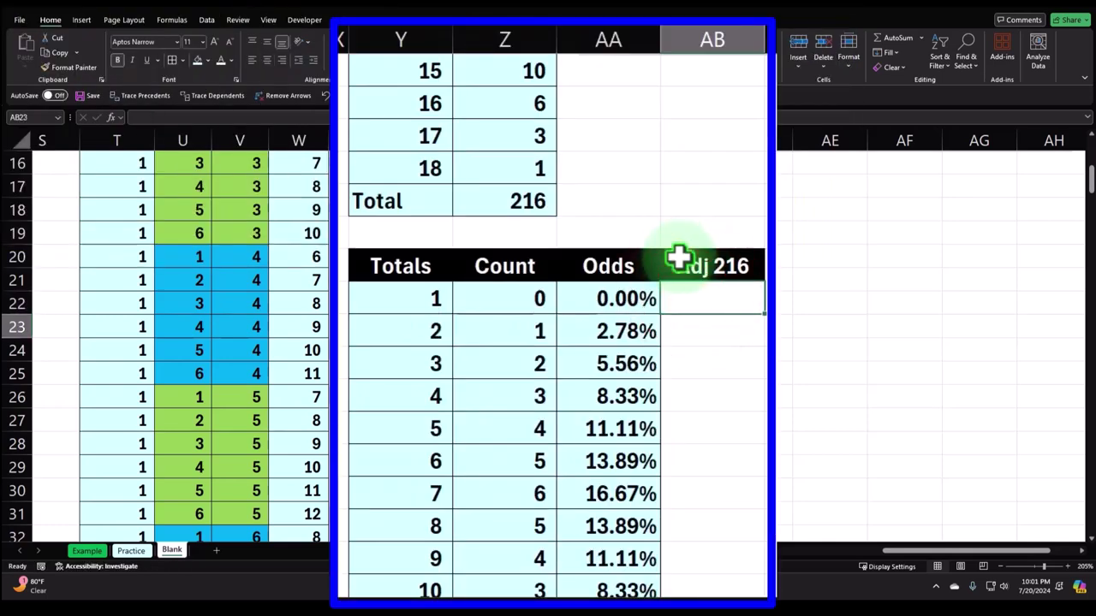
type("=")
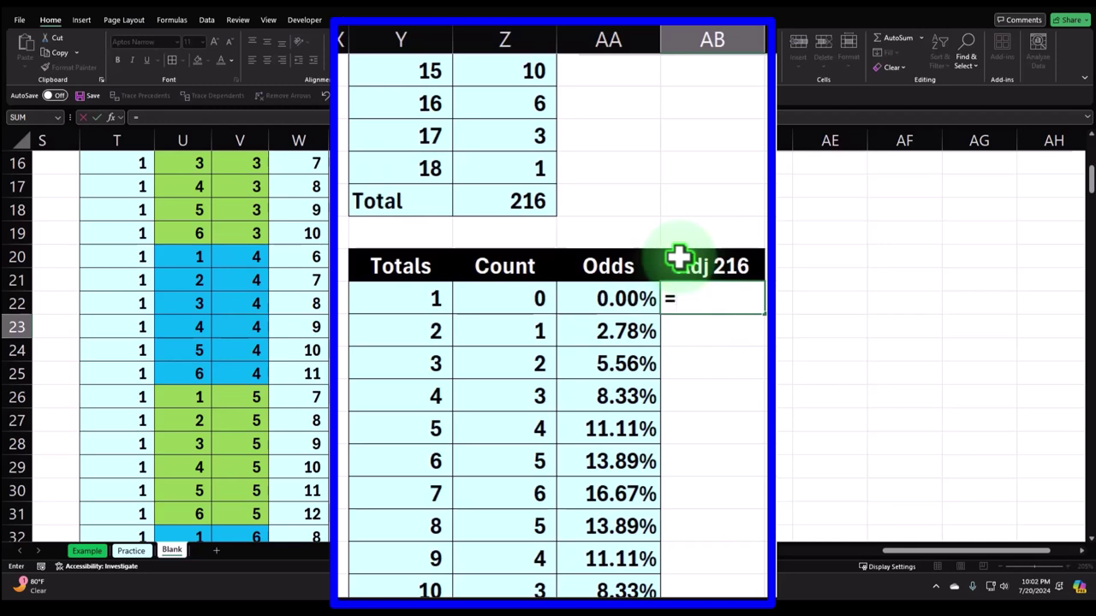
key("Left")
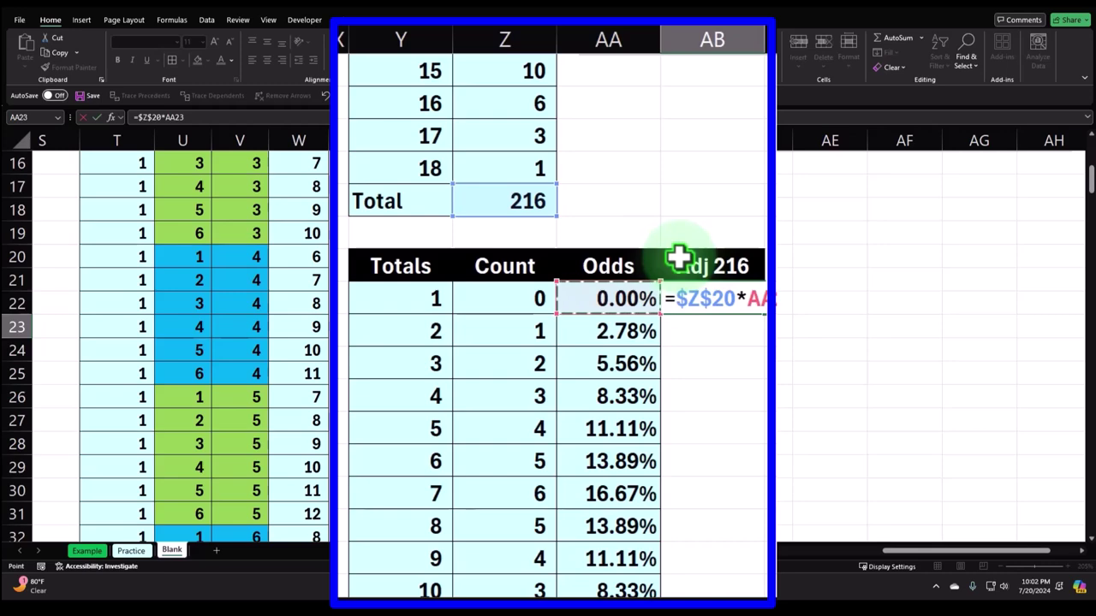
key("Return")
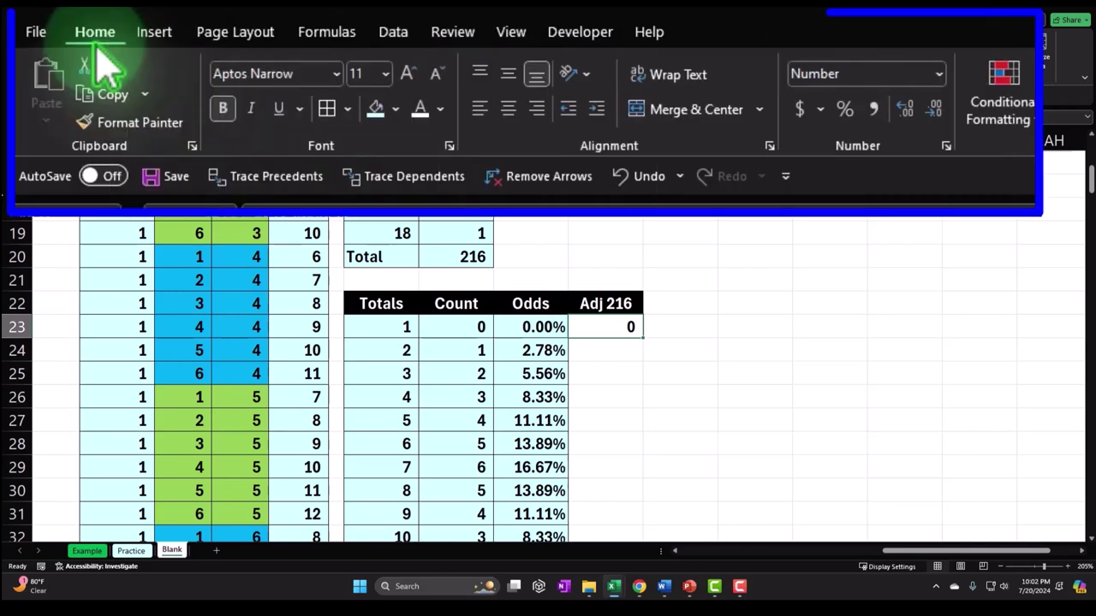
Try a two-decimal percentage format on AB23 and fill it down the Adj 216 column, and undo both changes
left_click(844, 109)
left_click(905, 110)
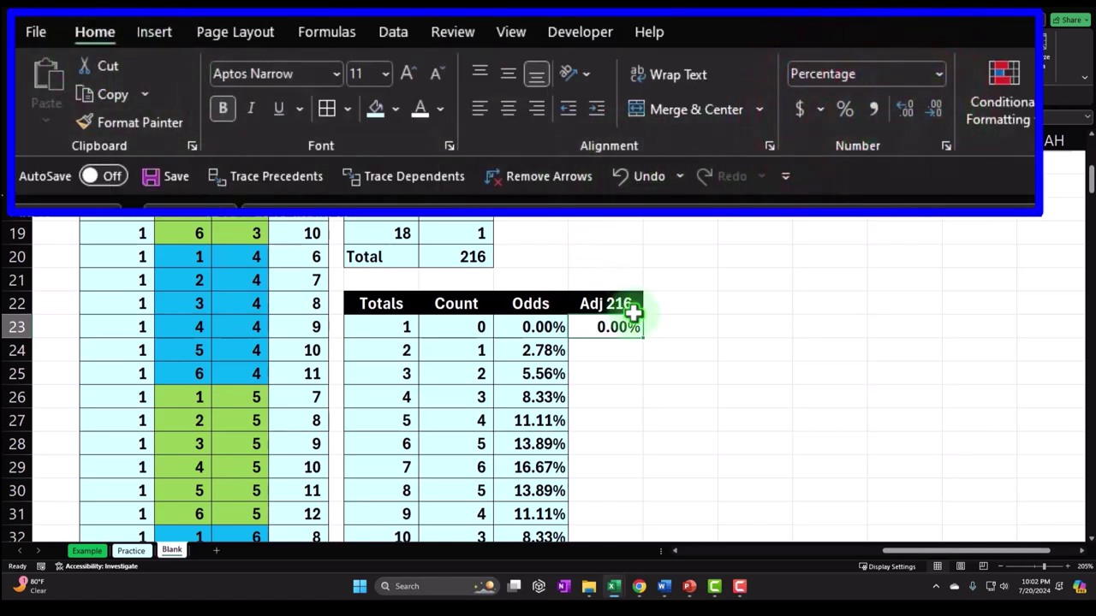
left_click(644, 339)
double_click(644, 339)
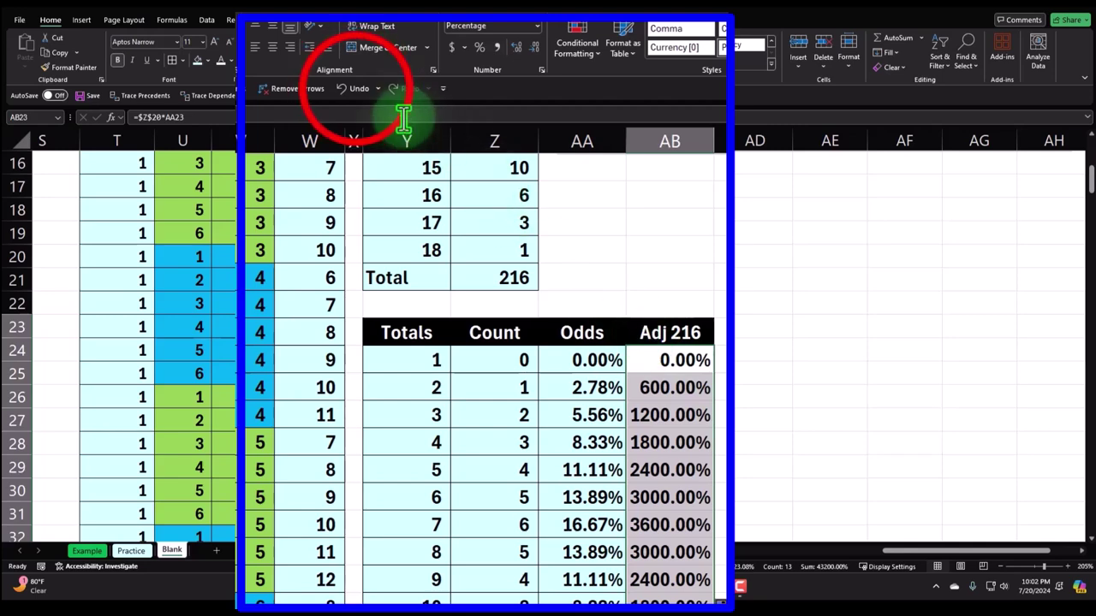
left_click(359, 90)
left_click(358, 89)
left_click(358, 89)
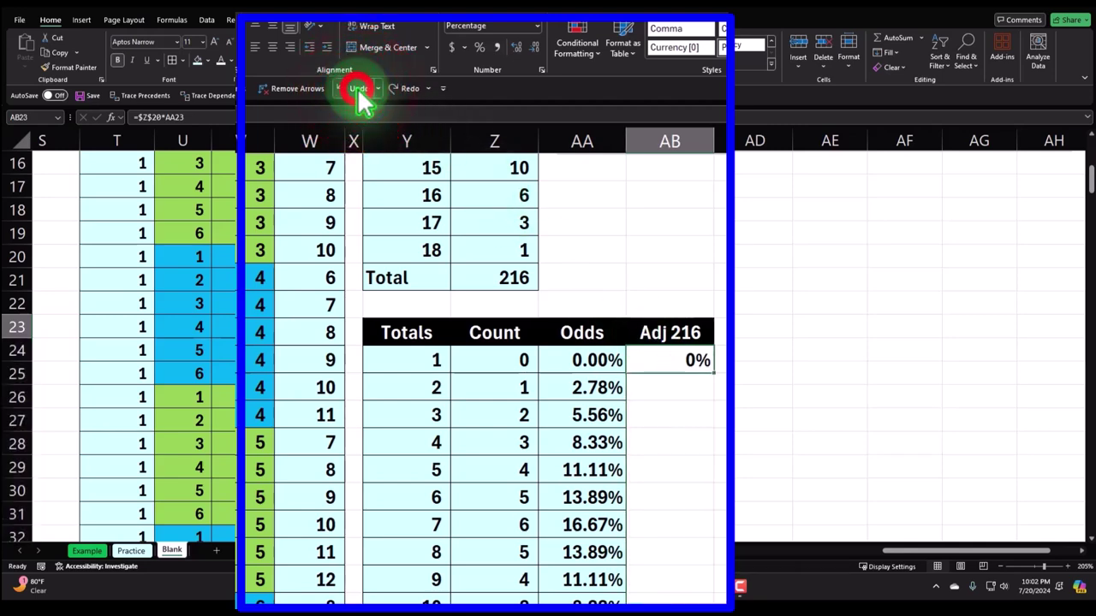
left_click(357, 89)
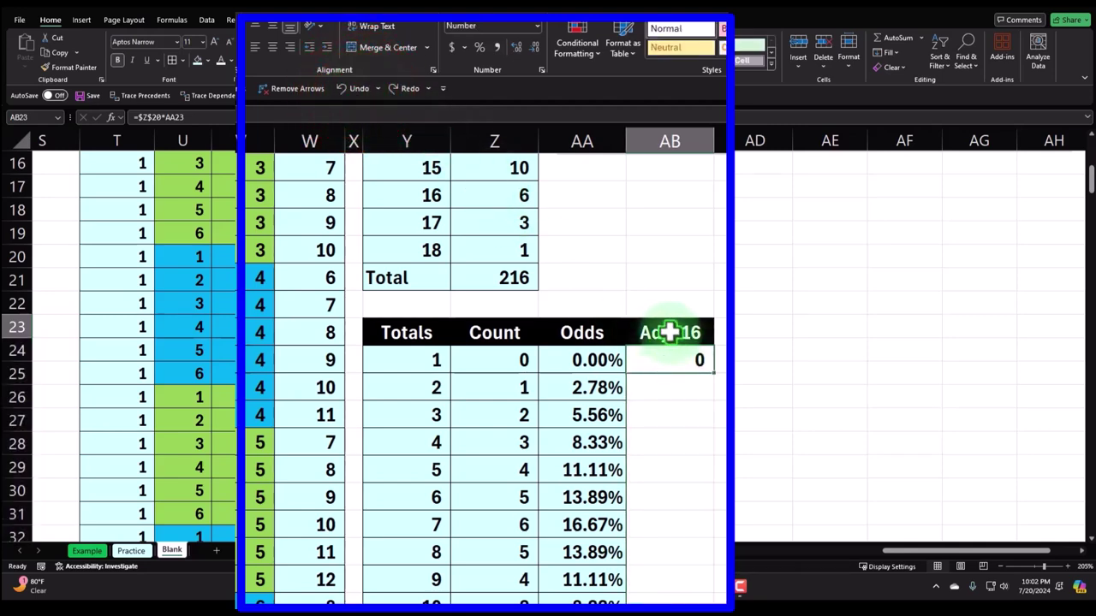
Show AB23 as a number with two decimals and fill its formula down to AB35
left_click(516, 47)
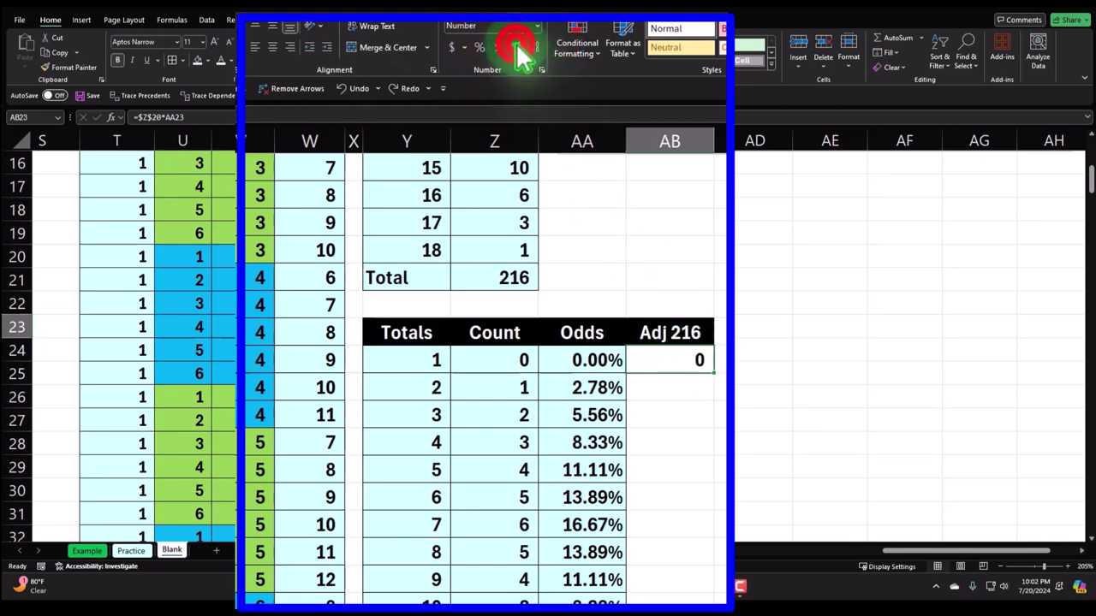
double_click(714, 373)
scroll(650, 339, "down", 1)
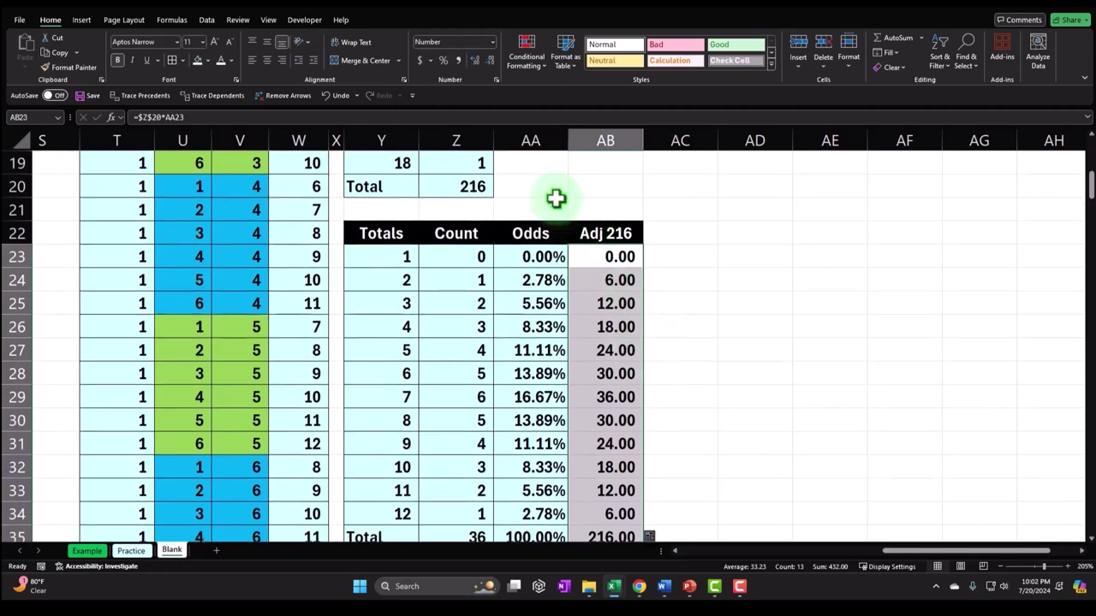
Display the Adj 216 values in AB23:AB35 as whole numbers without decimals
left_click(666, 116)
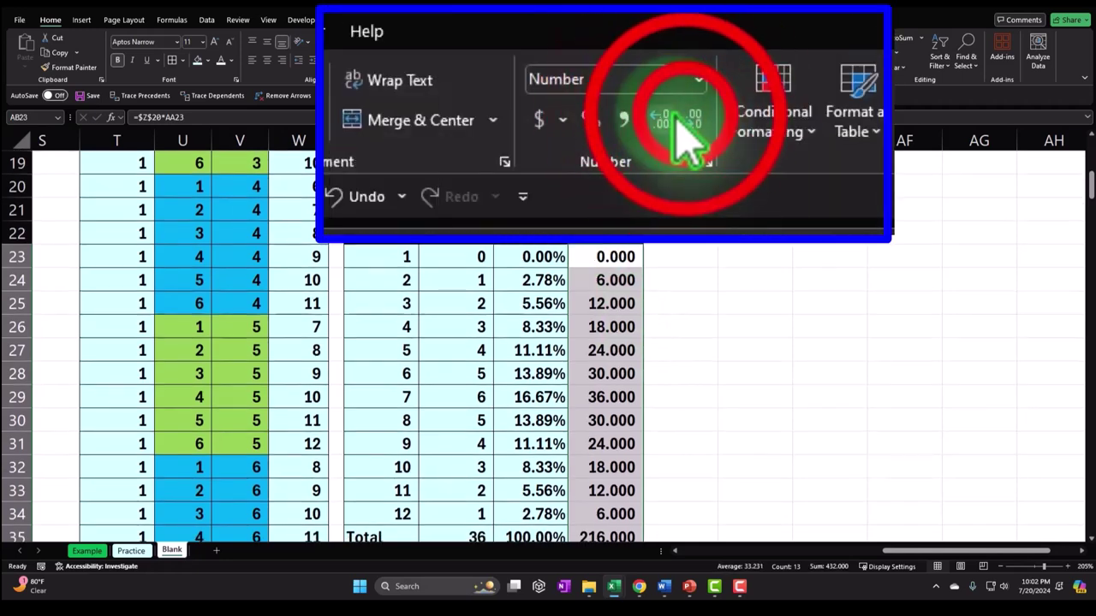
left_click(694, 120)
left_click(693, 120)
left_click(693, 120)
Replace the formula in the Adj 216 total cell AB35 with a sum of AB23:AB34
scroll(548, 343, "down", 2)
left_click(605, 398)
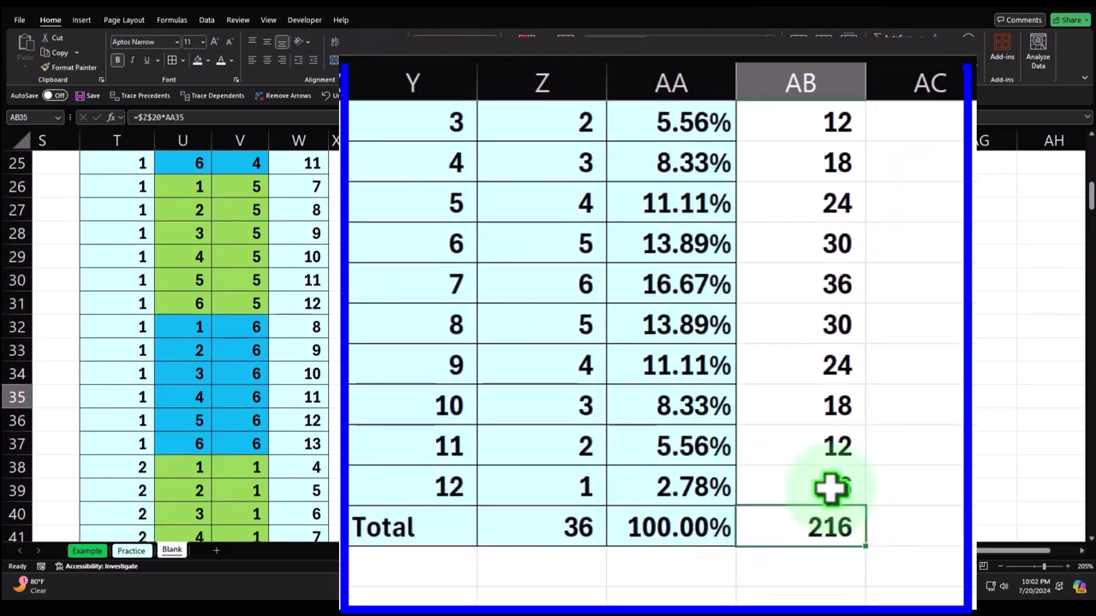
type("=sum(")
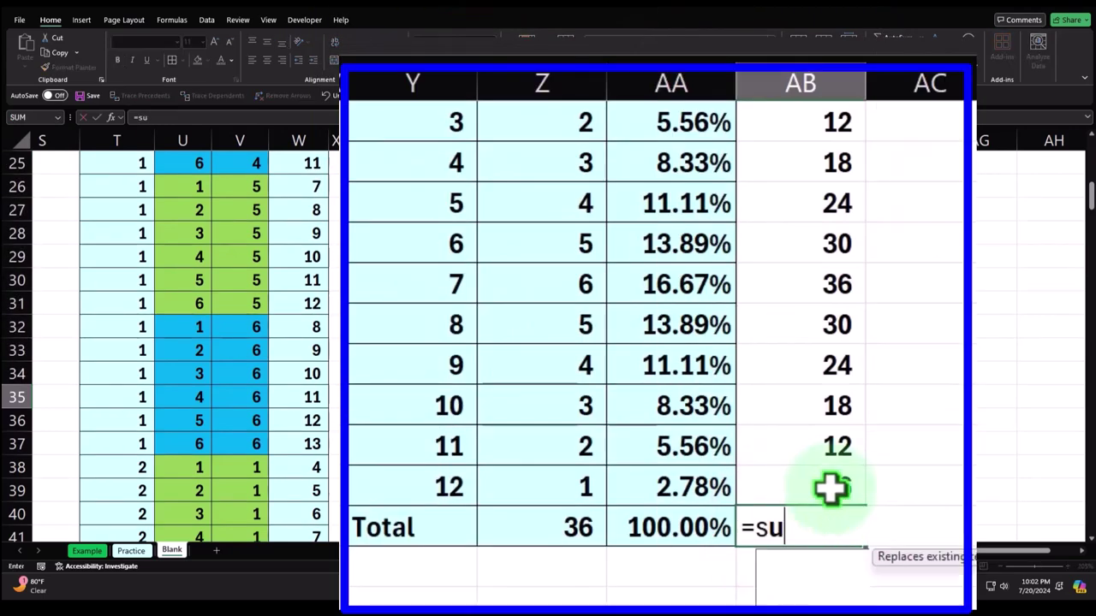
key("shift+Up")
key("shift+Up")
key("shift+Up")
key("shift+Up")
key("shift+Up")
key("shift+Up")
key("shift+Up")
key("shift+Up")
key("shift+Up")
key("shift+Up")
key("shift+Up")
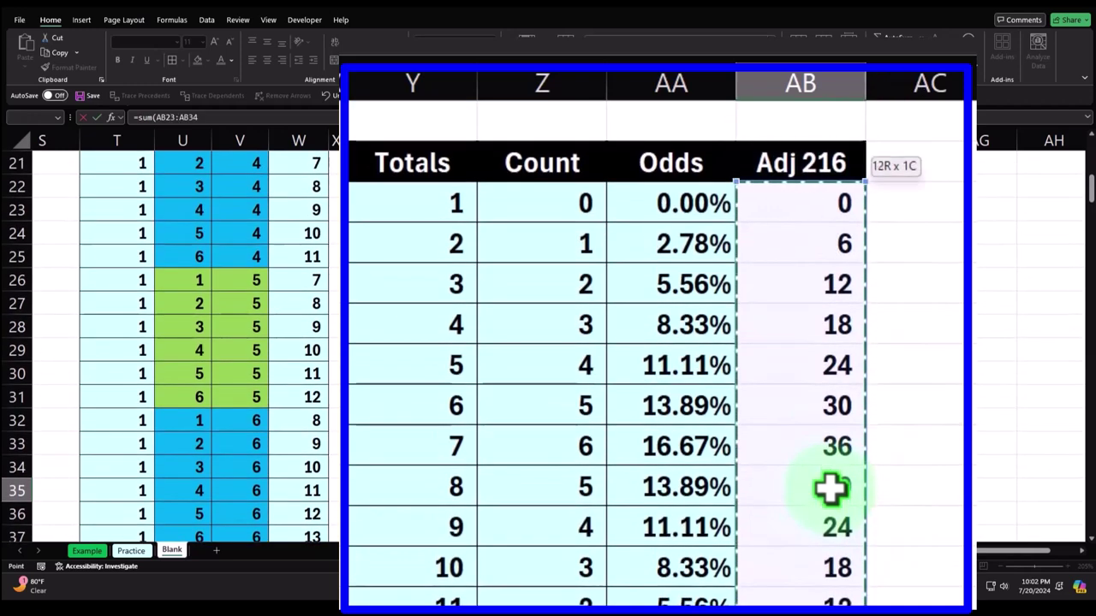
key("Return")
Give AB23:AB35 the table's light blue fill and borders, and change the heading in Y22 to 2 Totals
left_click_drag(797, 206, 611, 489)
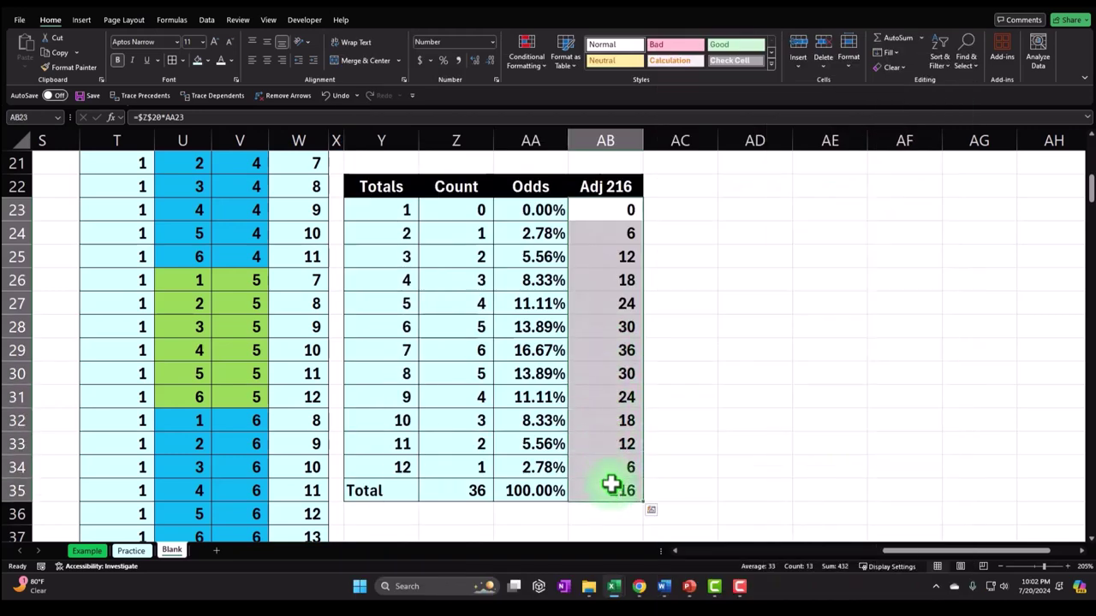
left_click(486, 137)
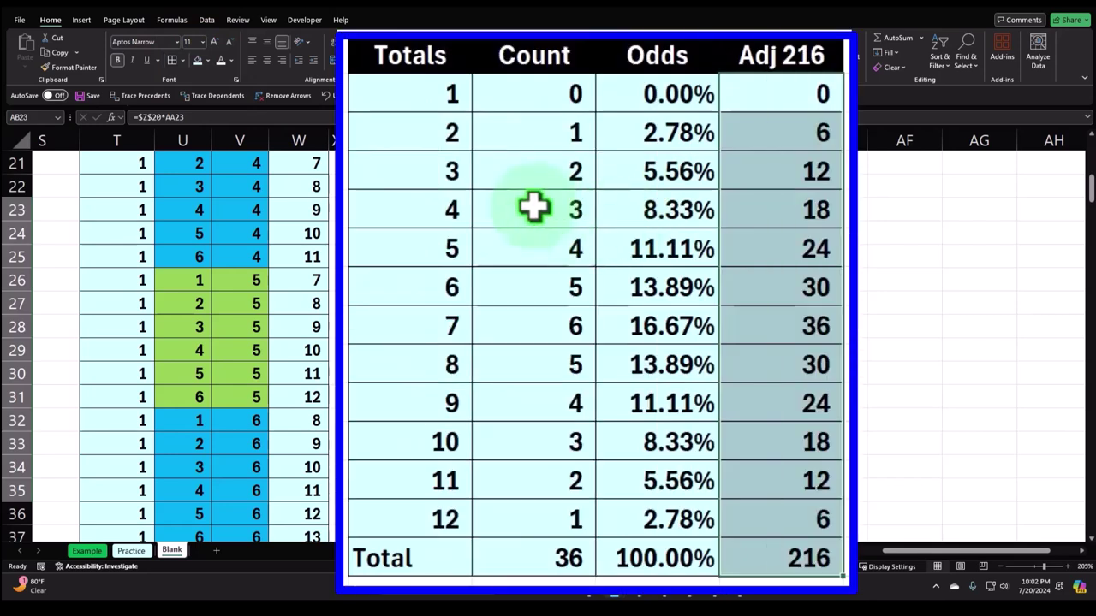
left_click(362, 186)
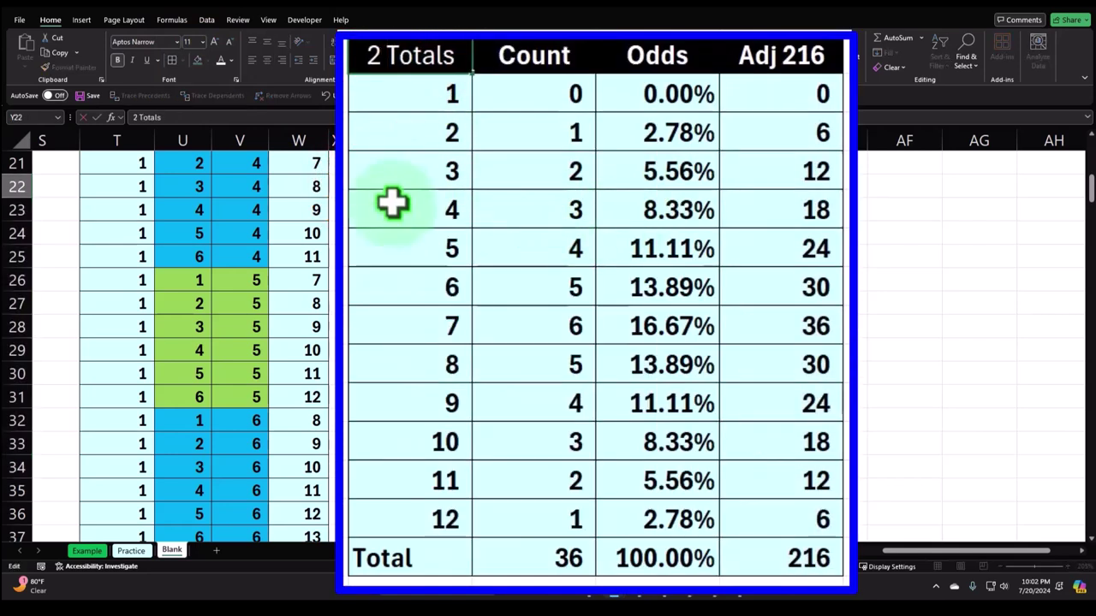
key("Return")
Copy the one-die table with its Dice, Chance, Odds and Adj 36 columns, I16:L23
key("ctrl+Left")
key("ctrl+Left")
key("ctrl+Left")
key("ctrl+Left")
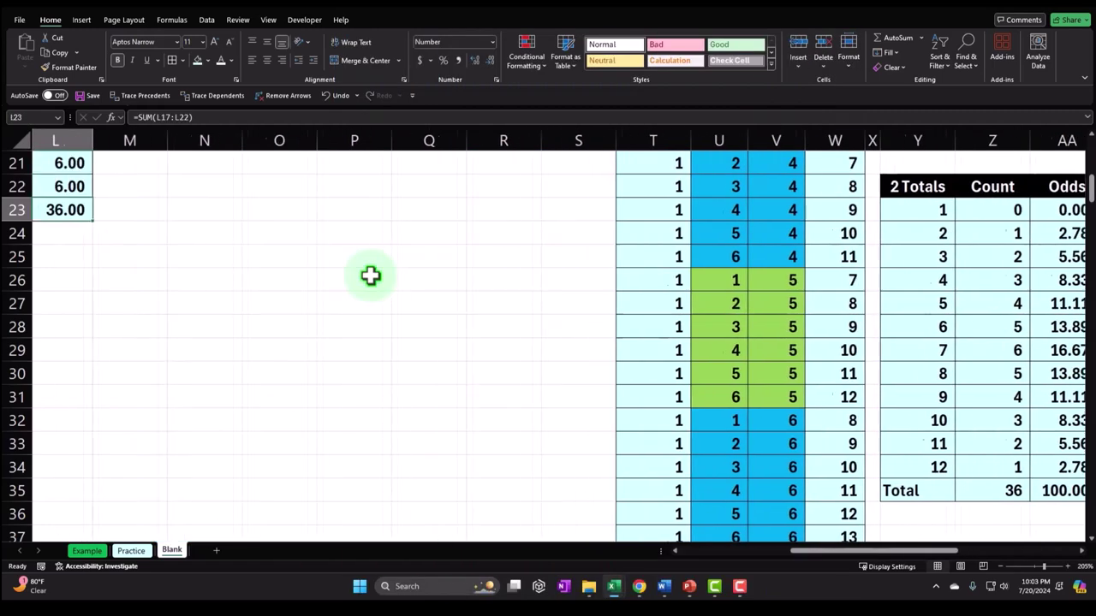
scroll(217, 310, "up", 3)
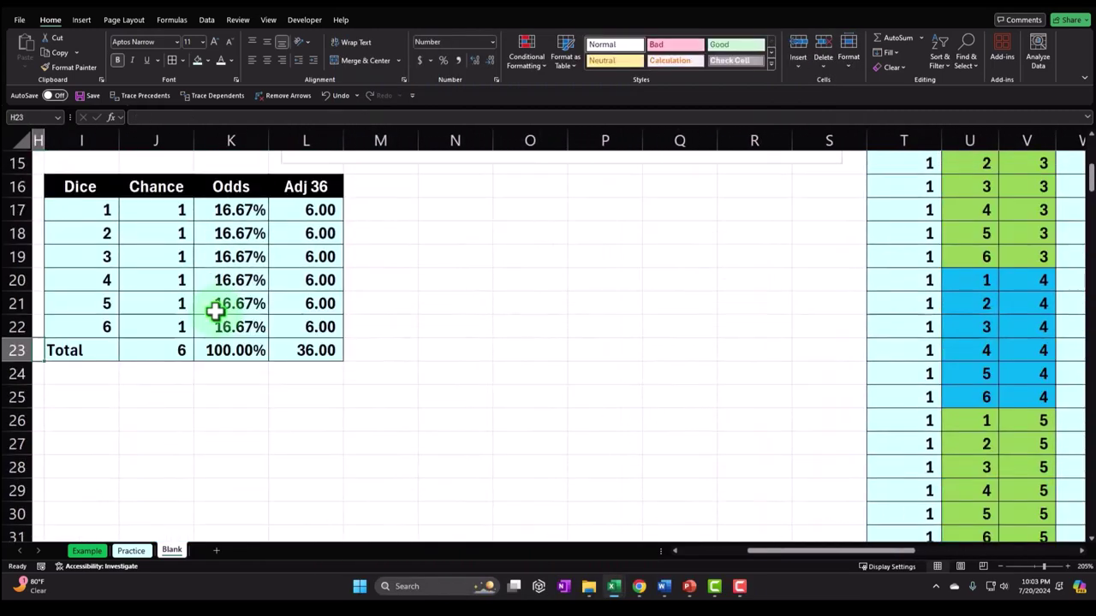
left_click_drag(80, 257, 281, 421)
Paste the copied one-die table below the 2 Totals table, starting at Y37
left_click_drag(775, 551, 861, 575)
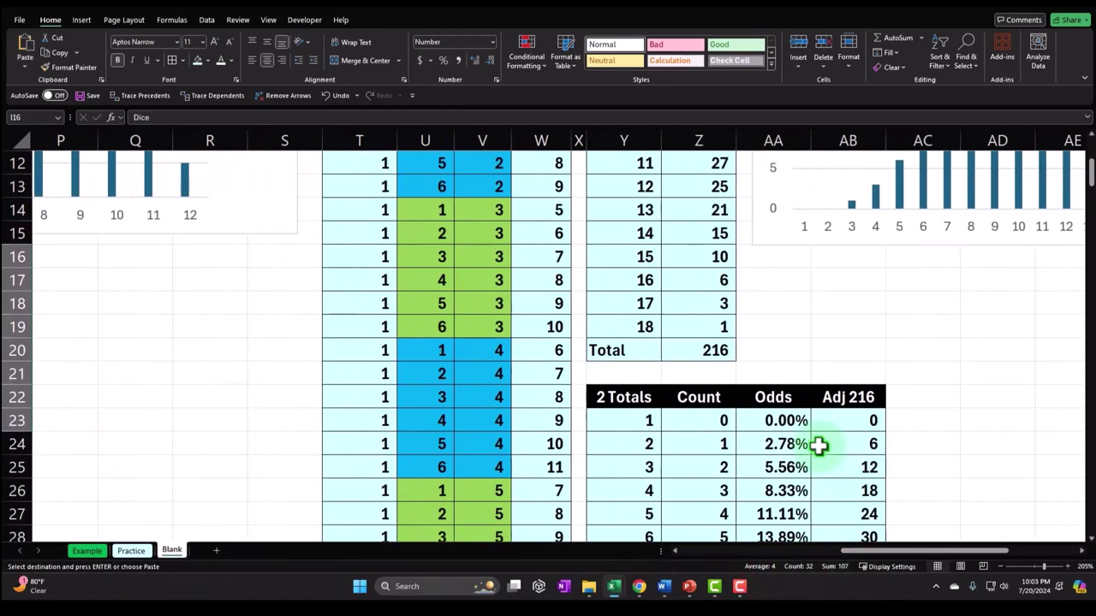
scroll(818, 445, "down", 5)
right_click(622, 393)
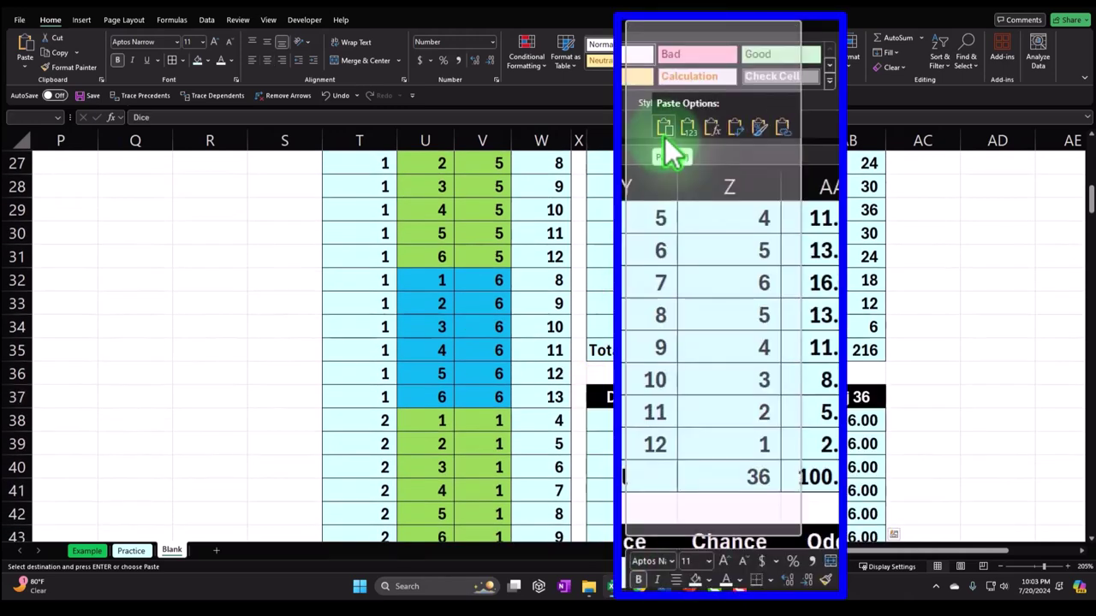
left_click(741, 354)
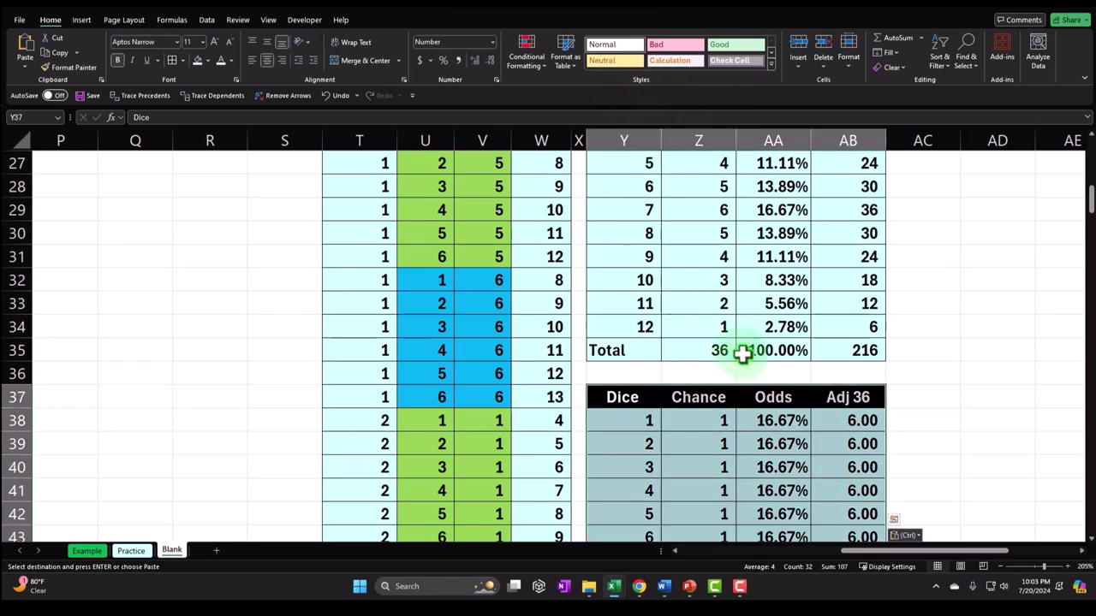
Inspect the pasted formula in AB38 and change the heading in AB37 to Adj 216
scroll(741, 354, "down", 1)
left_click(862, 352)
double_click(862, 352)
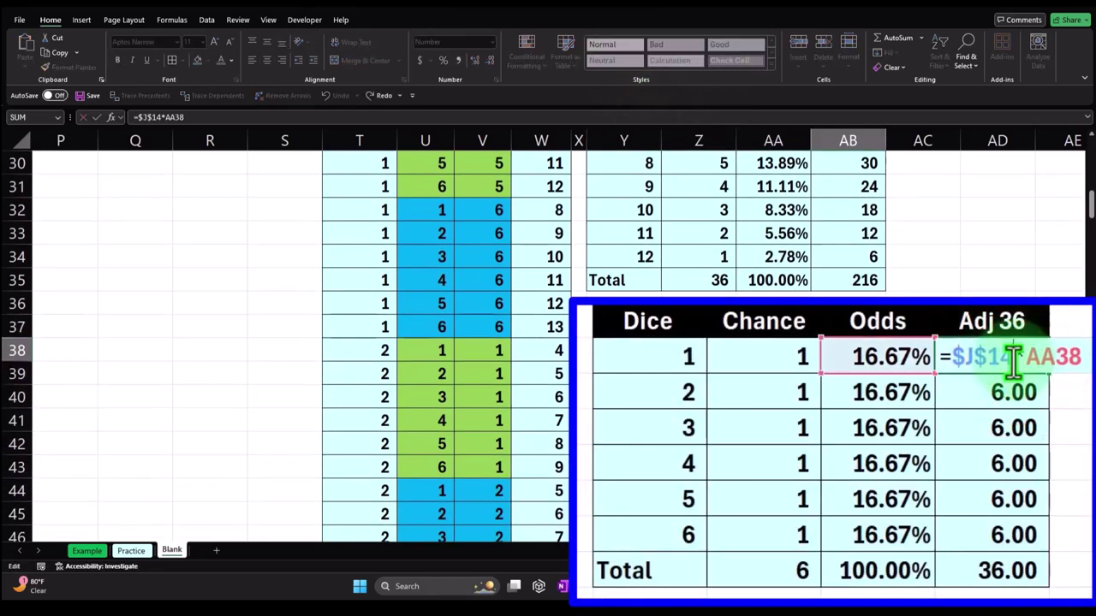
key("Escape")
left_click(1036, 321)
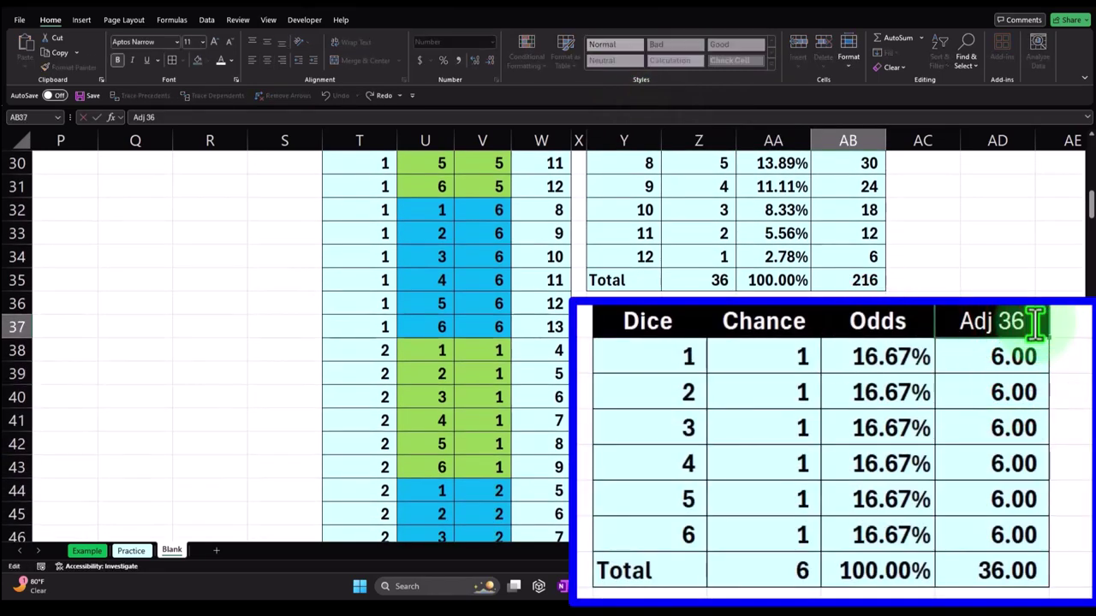
key("Return")
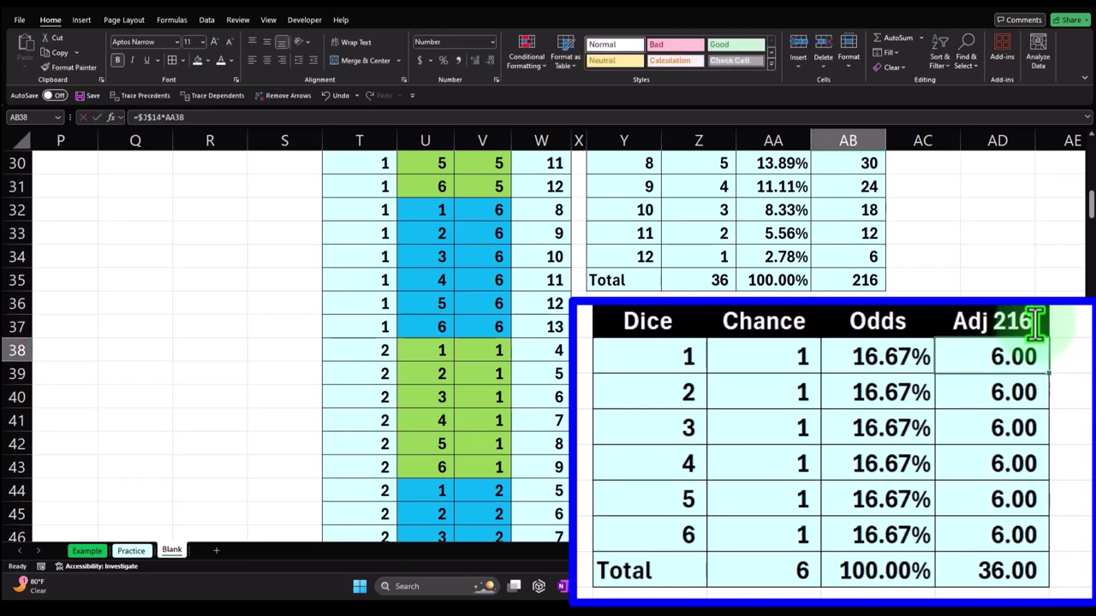
Replace the formula in AB38 with =$AB$35*AA38, keeping the two-dice adjusted total as an absolute reference
type("=")
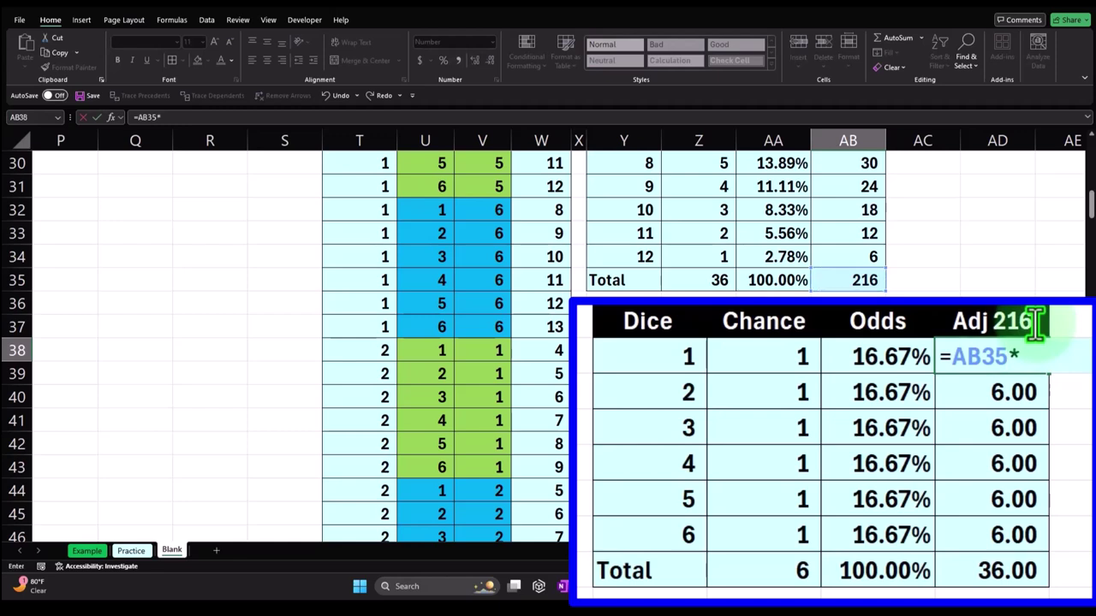
key("Left")
left_click(968, 356)
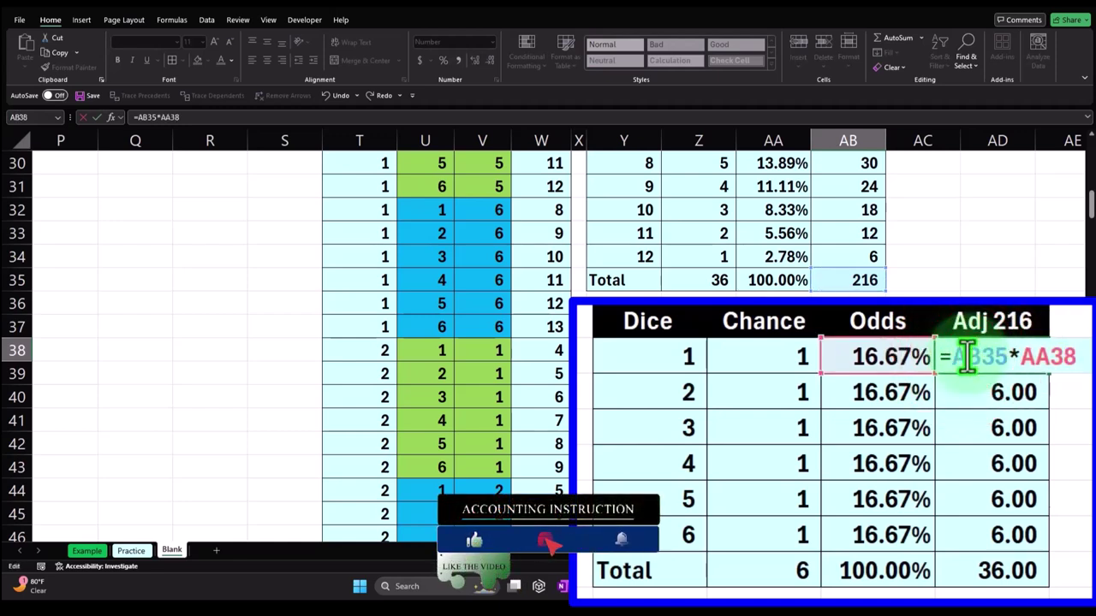
key("F4")
key("Return")
left_click(968, 358)
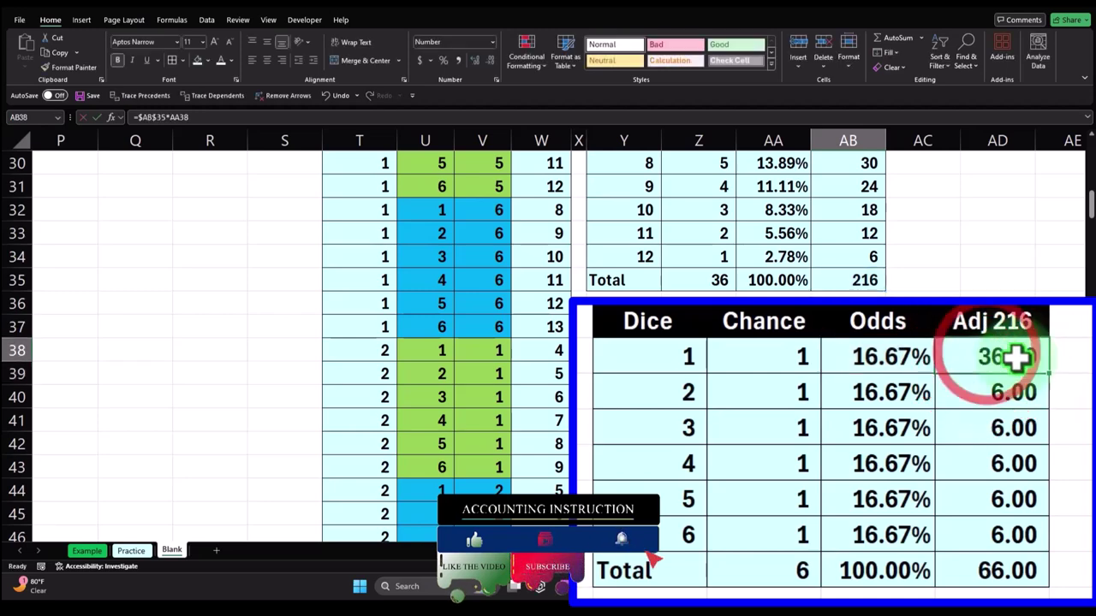
Fill the AB38 formula down through AB43 and check the sum formula in AB44
double_click(1050, 373)
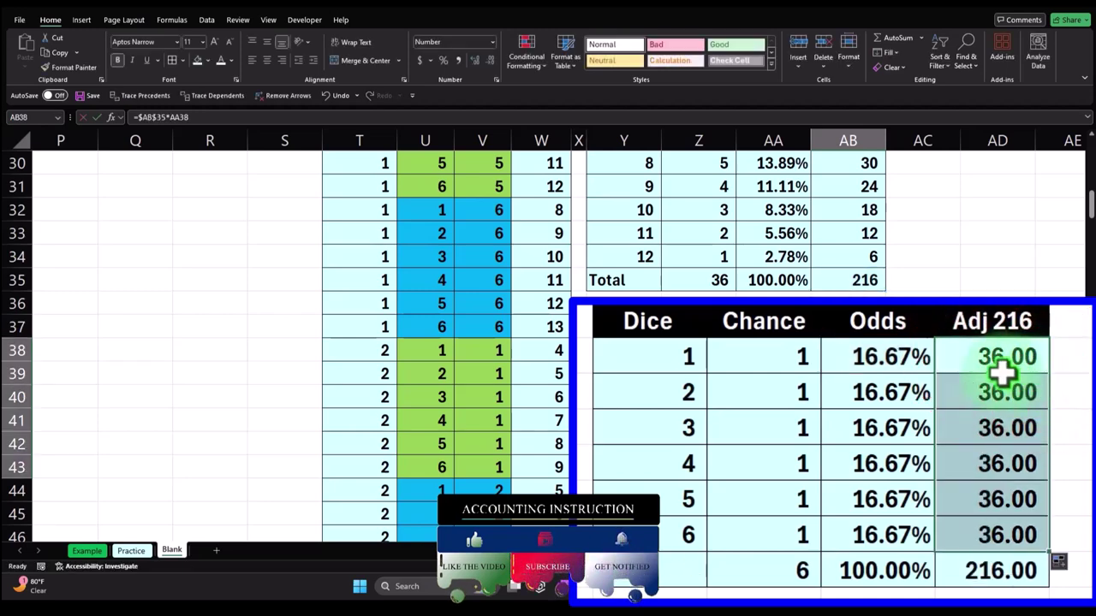
left_click(998, 572)
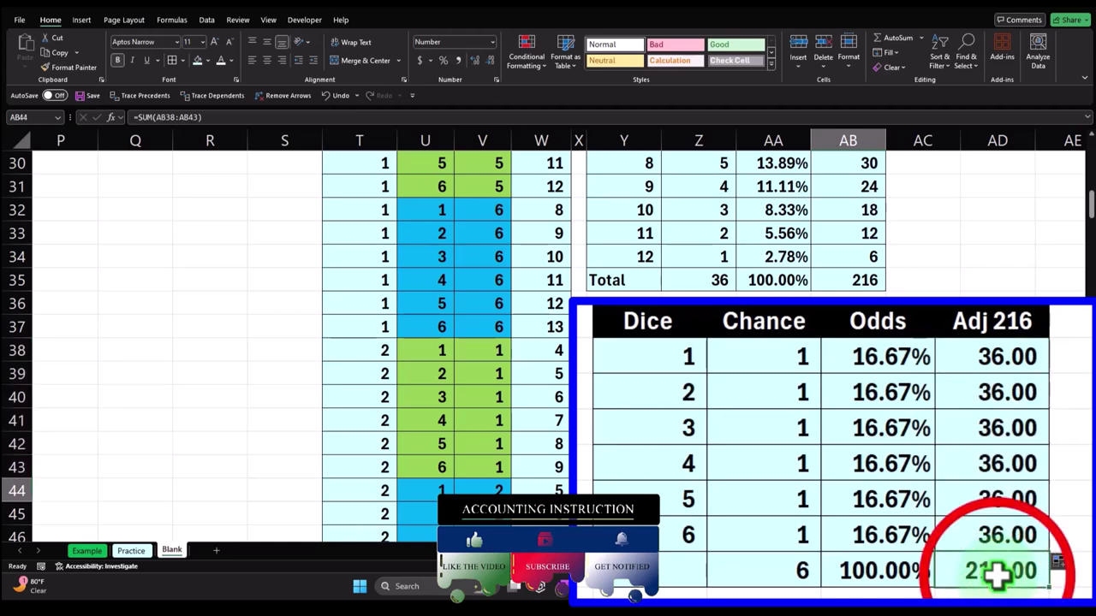
double_click(997, 572)
key("Return")
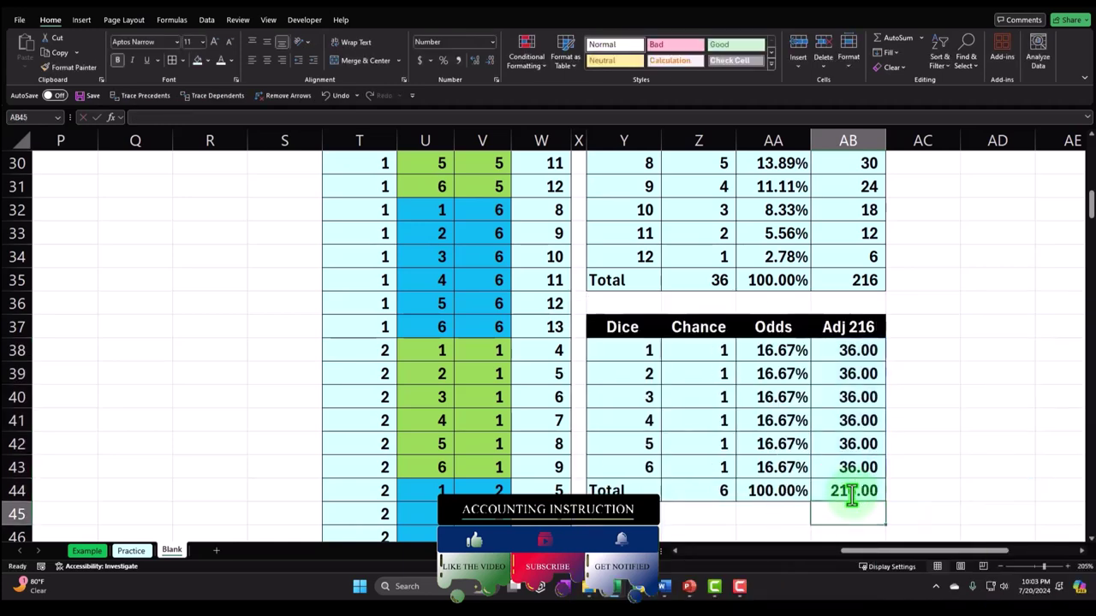
Edit the data source of the 3 Dice chart and name its existing series 3 Dice
scroll(852, 497, "up", 9)
left_click_drag(890, 561, 959, 553)
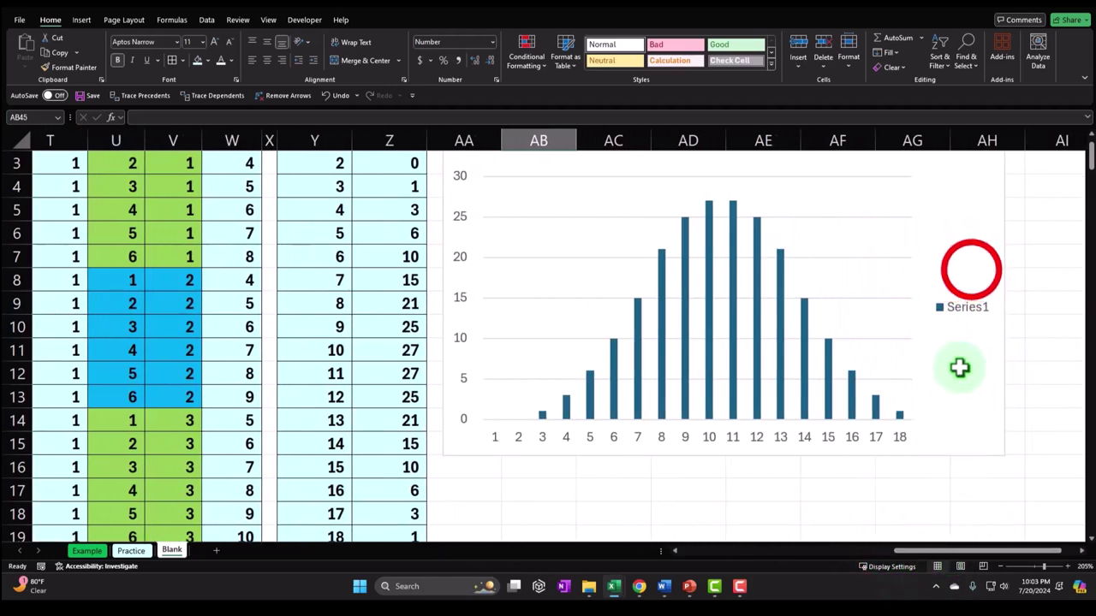
left_click(971, 270)
scroll(968, 270, "up", 1)
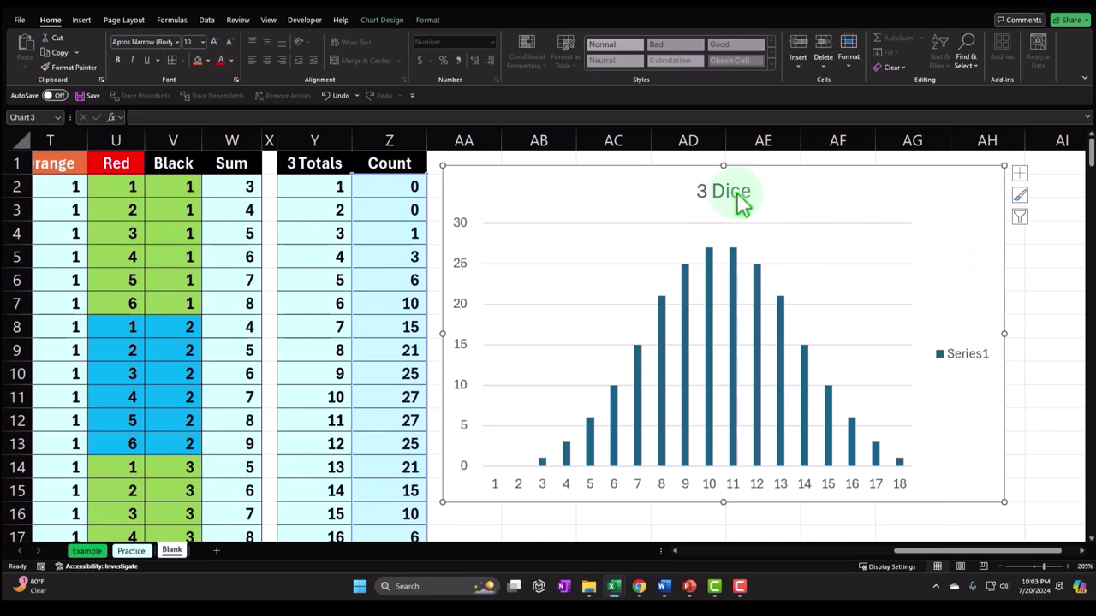
left_click(381, 19)
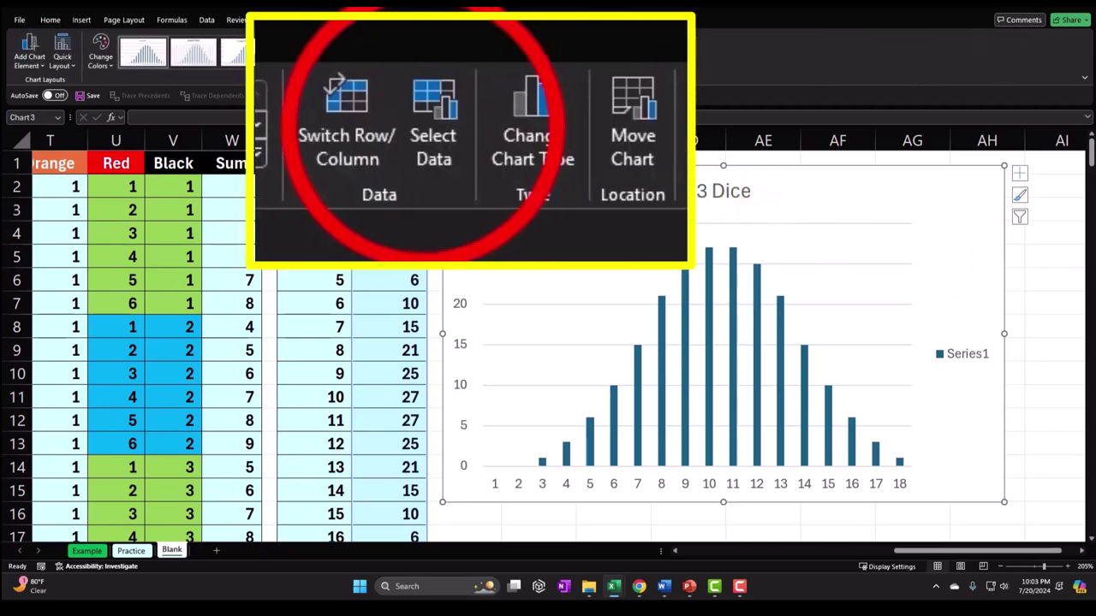
left_click(594, 56)
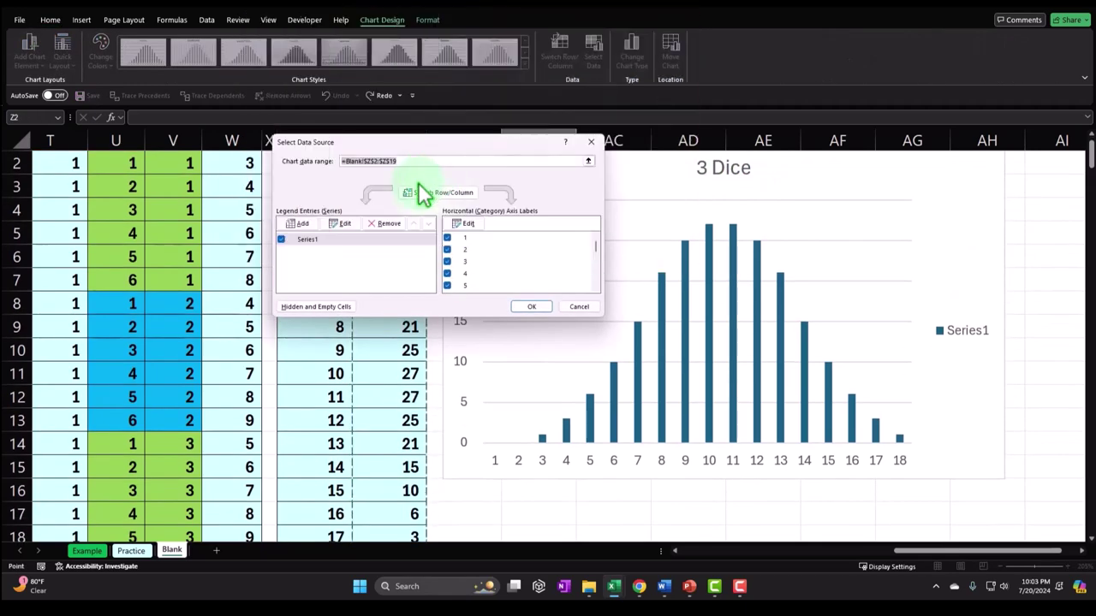
left_click(341, 223)
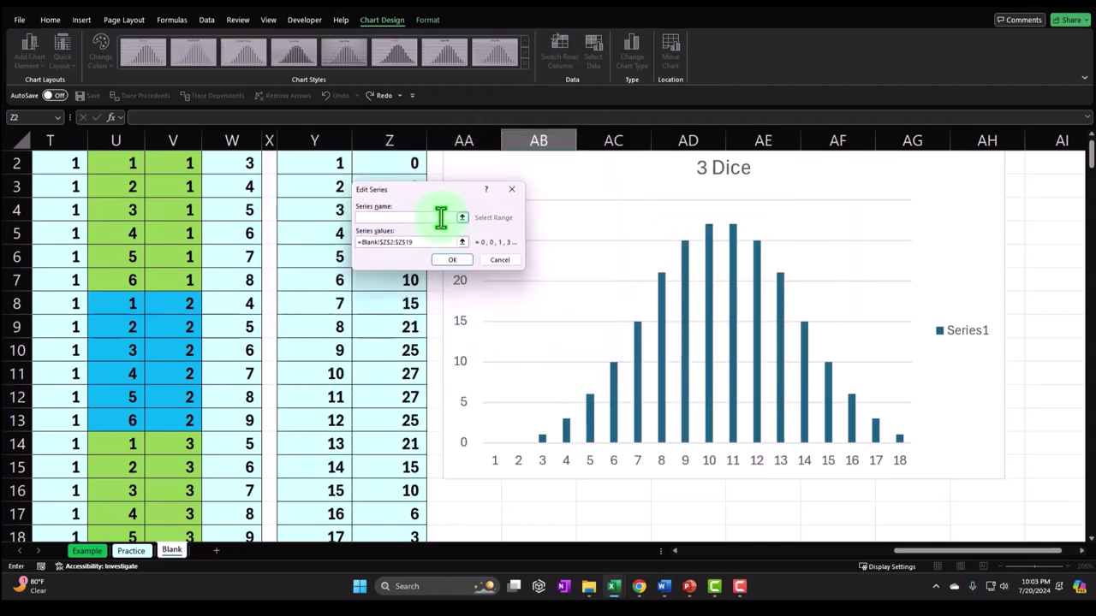
type("3 Dice")
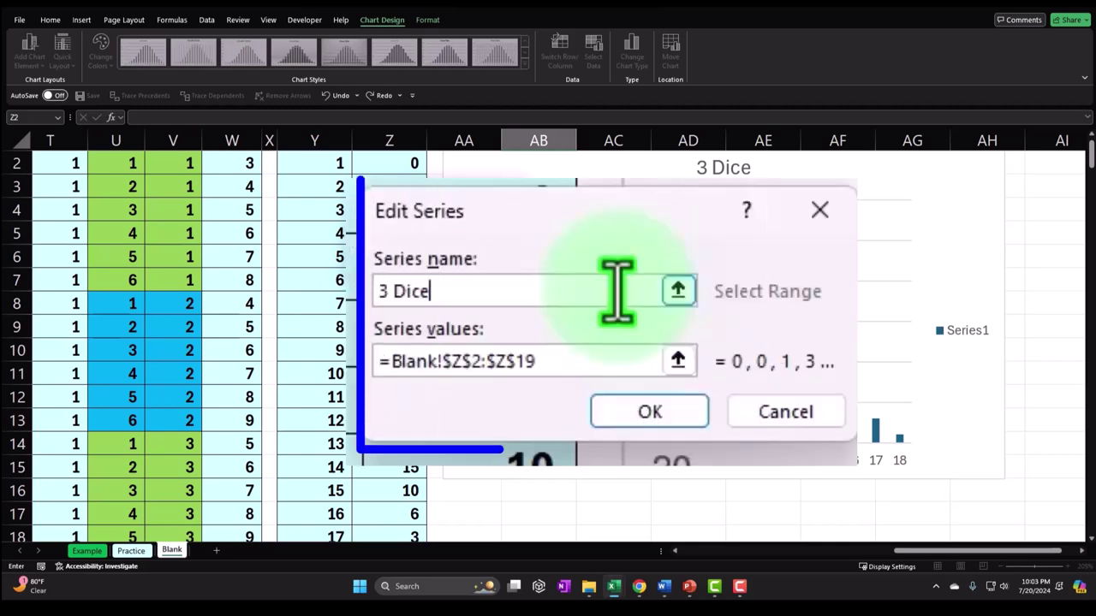
left_click(454, 254)
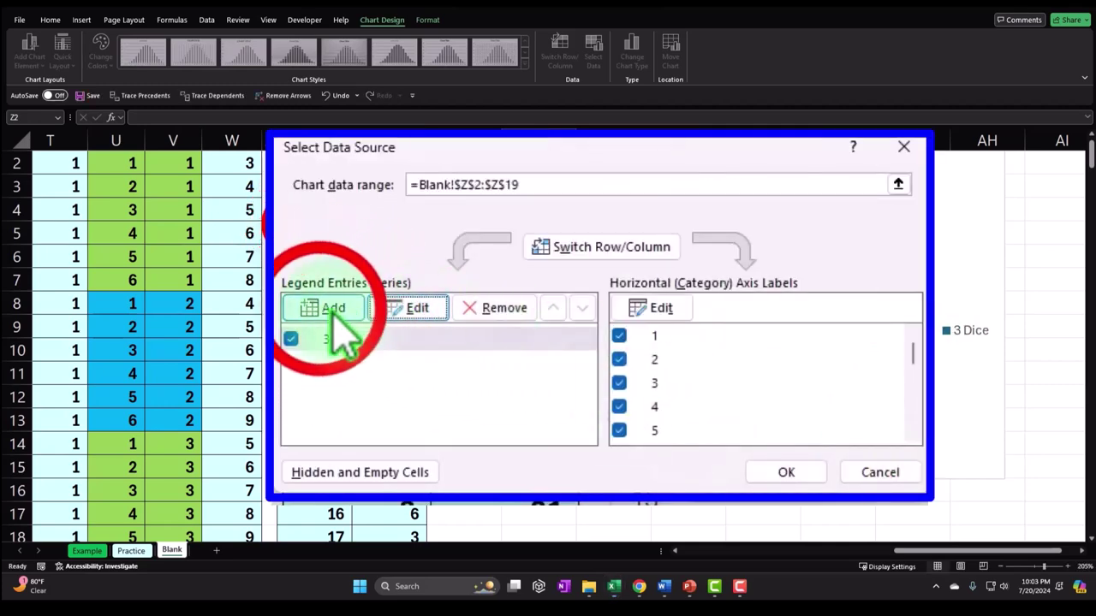
Add a chart series named 2 Dice using the two-dice Adj 216 values in AB23:AB34
left_click(293, 224)
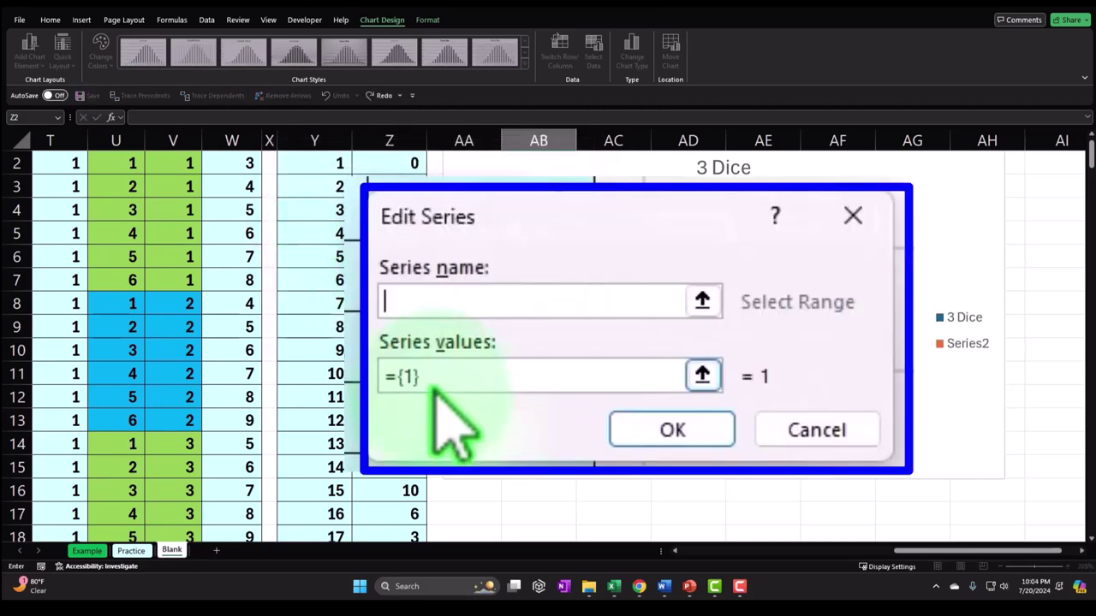
type("2 Dice")
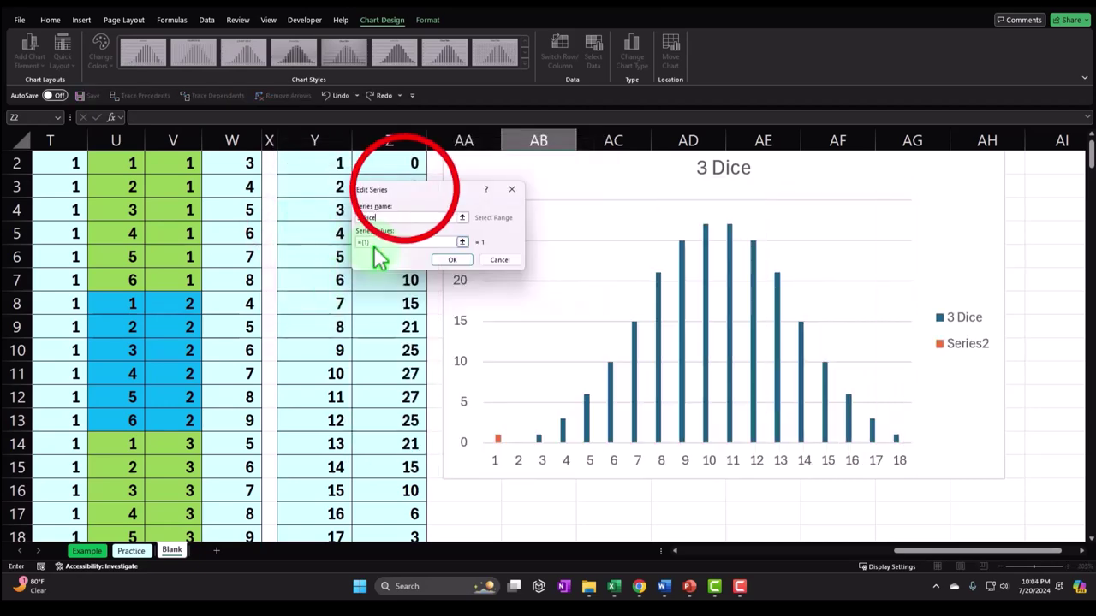
left_click_drag(416, 186, 590, 200)
left_click(715, 358)
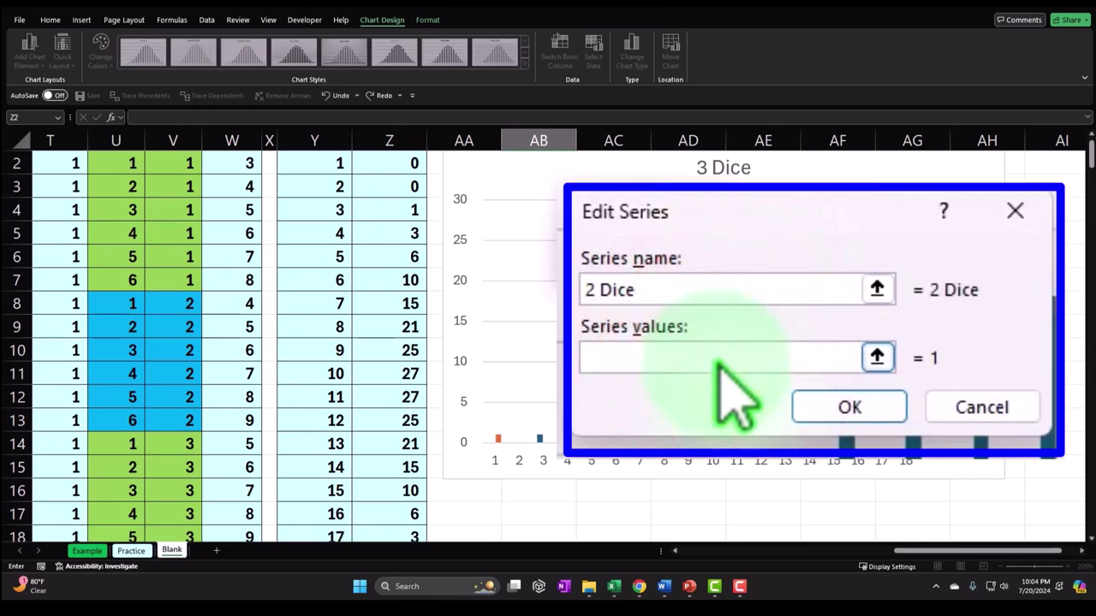
scroll(251, 357, "down", 5)
left_click_drag(540, 304, 541, 489)
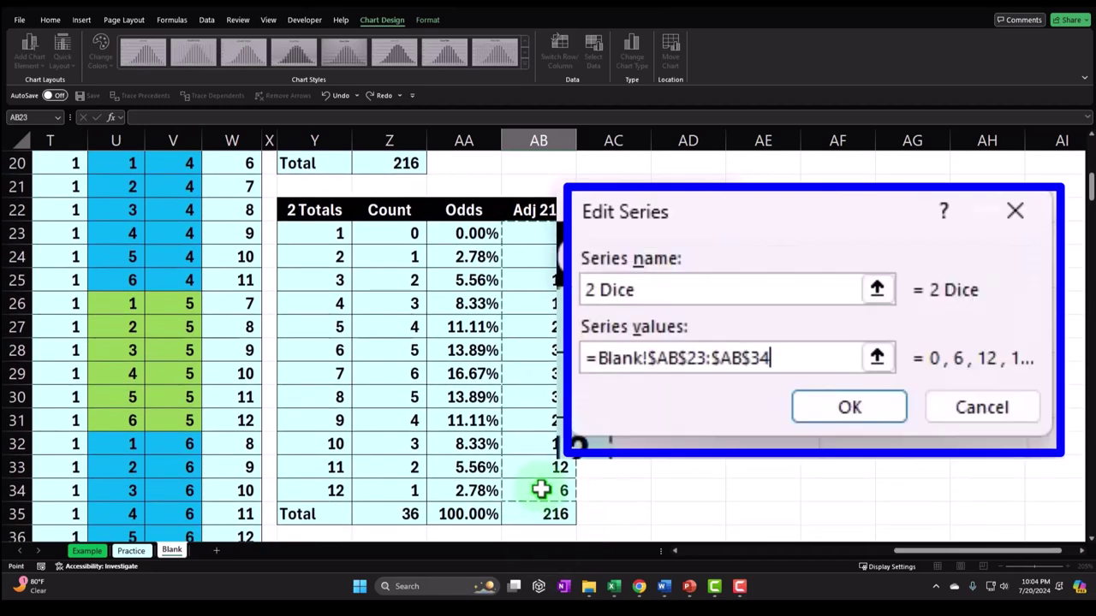
left_click(847, 405)
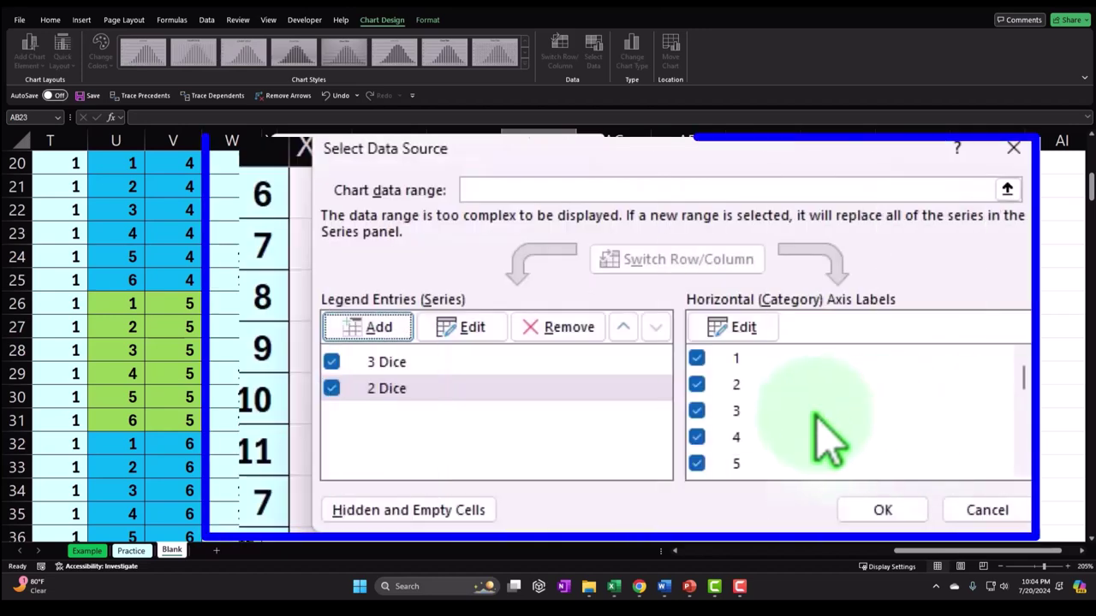
Add a chart series named 1 Dice using the Adj 216 values in AB38:AB43, and apply the data source changes
left_click(299, 226)
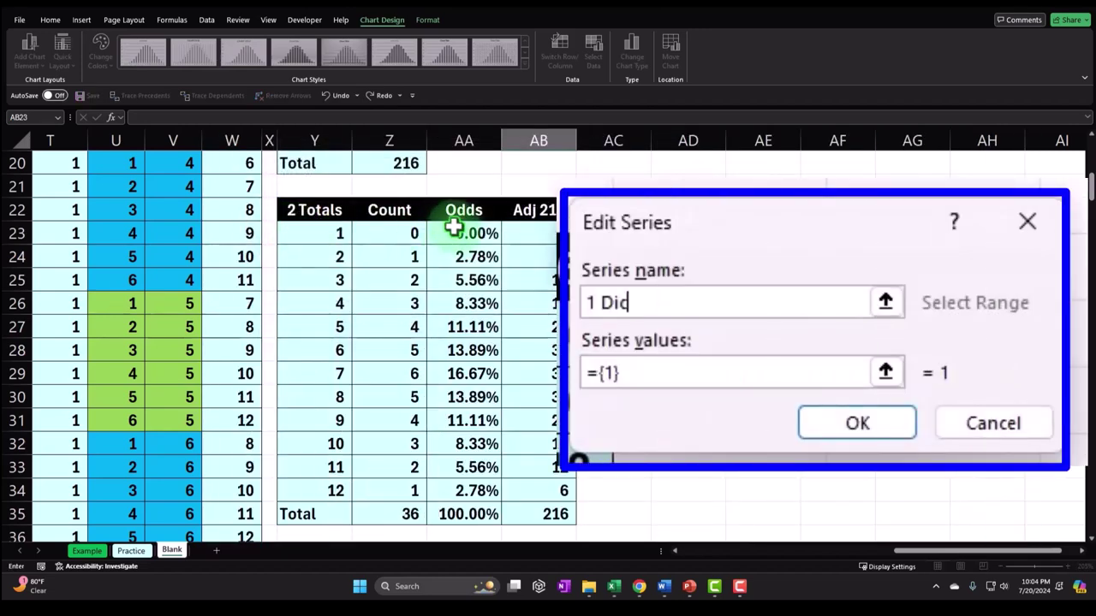
left_click(694, 372)
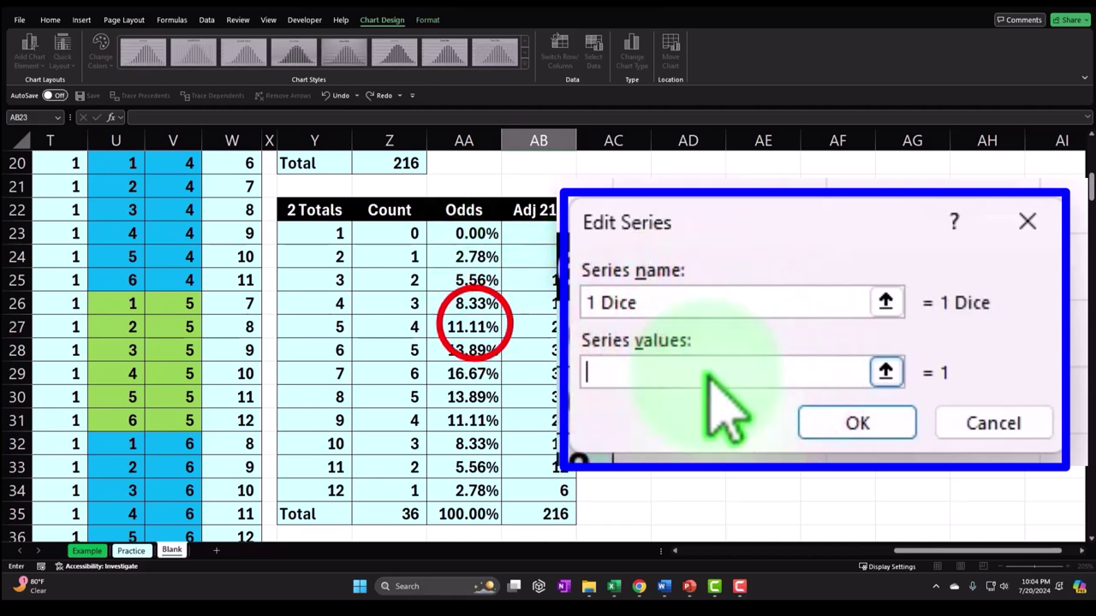
left_click(472, 325)
scroll(473, 326, "down", 2)
scroll(474, 327, "down", 2)
left_click_drag(536, 303, 540, 341)
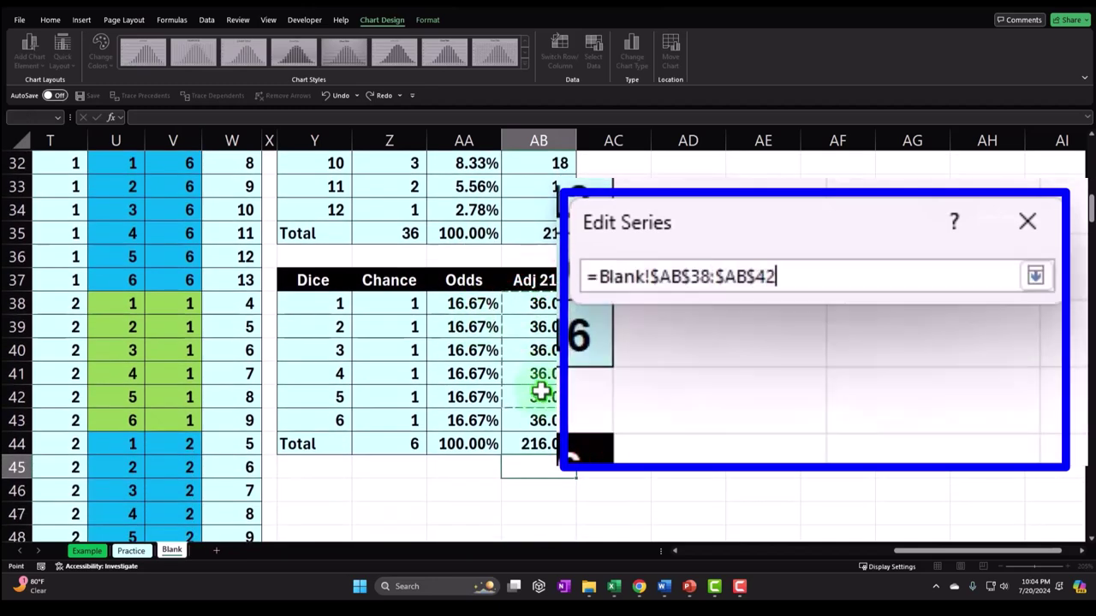
left_click_drag(541, 415, 541, 414)
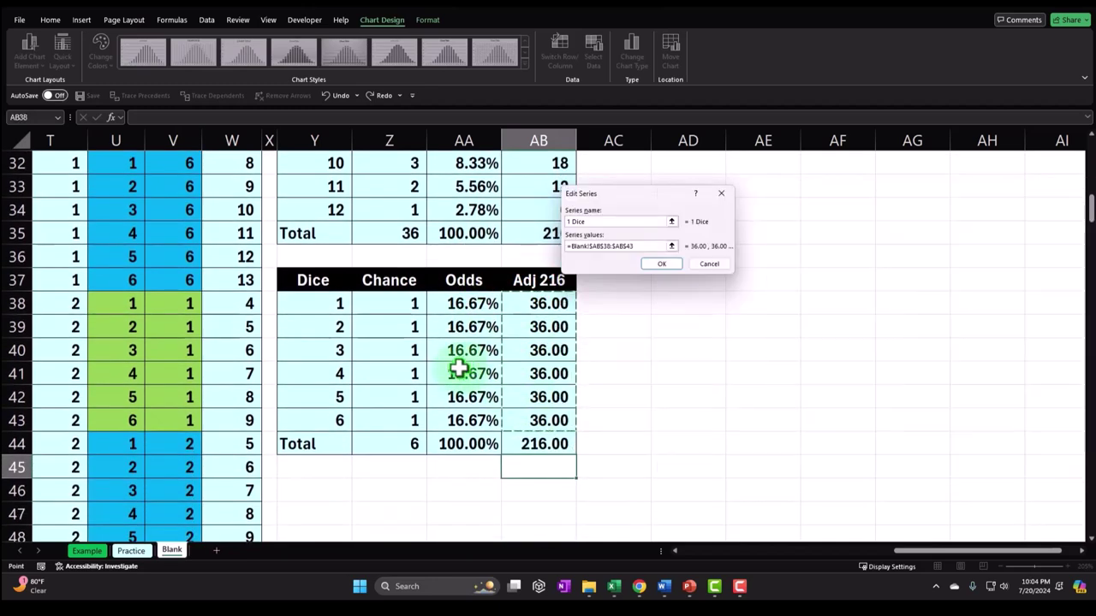
left_click(661, 264)
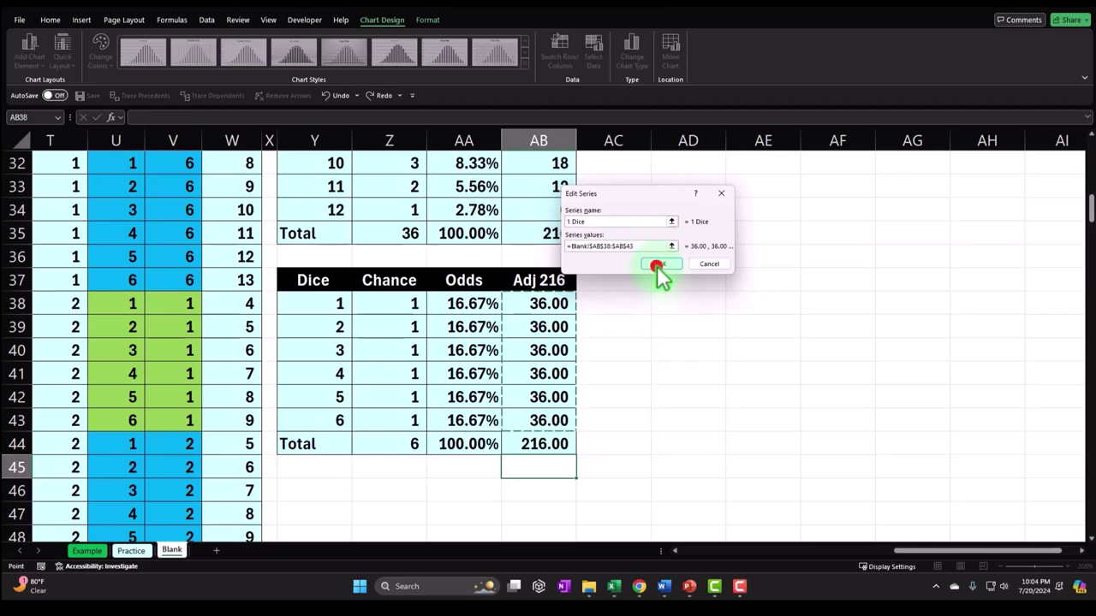
left_click_drag(518, 175, 938, 287)
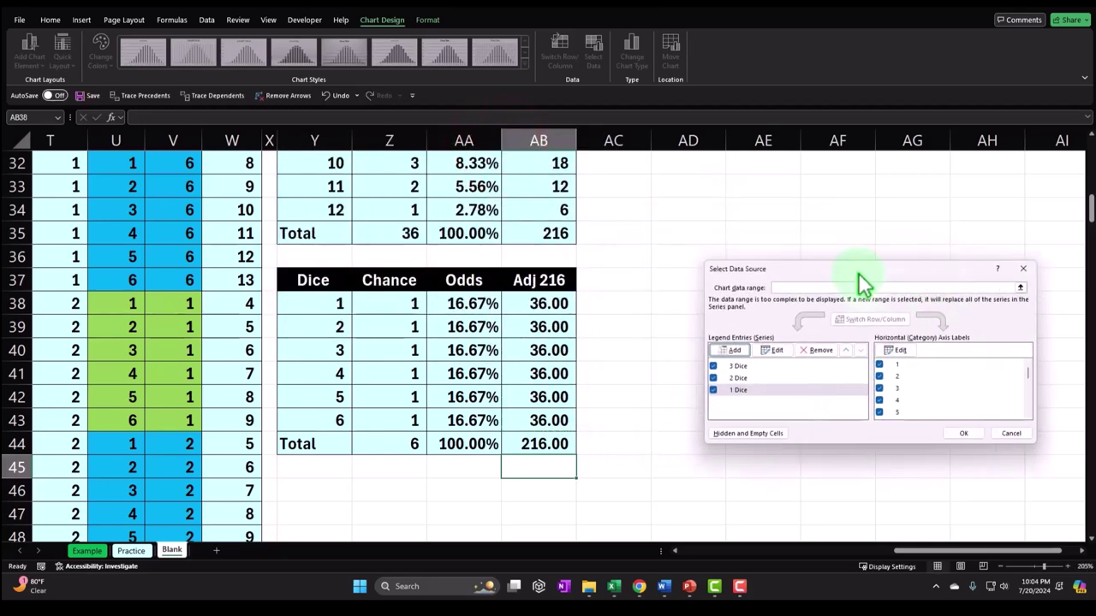
left_click(970, 435)
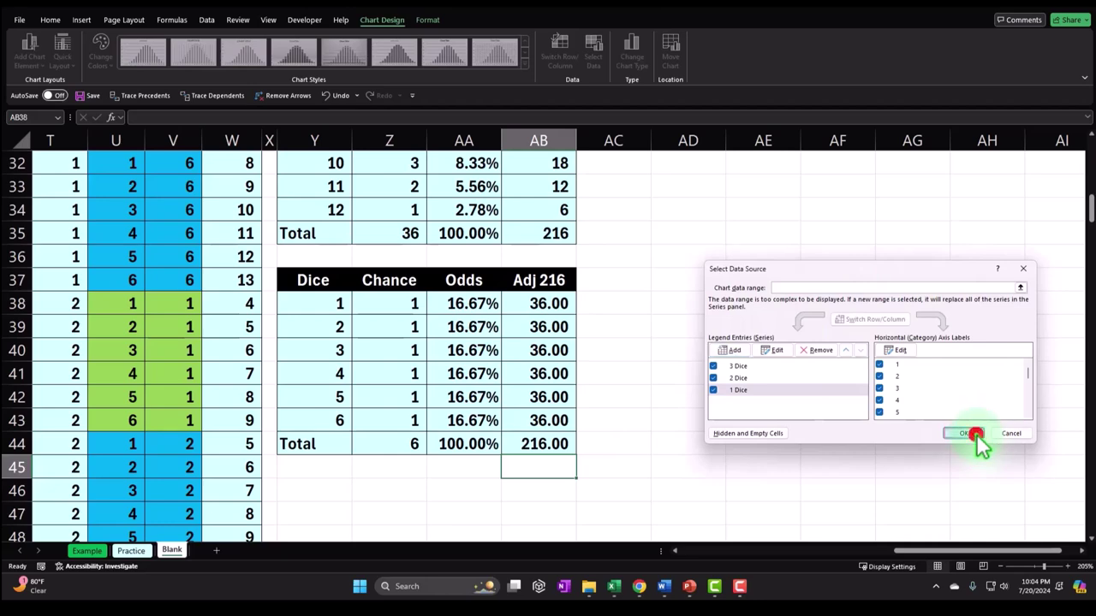
Compare the one-, two- and three-dice series in the chart with the three-dice outcome and count tables
scroll(747, 364, "up", 10)
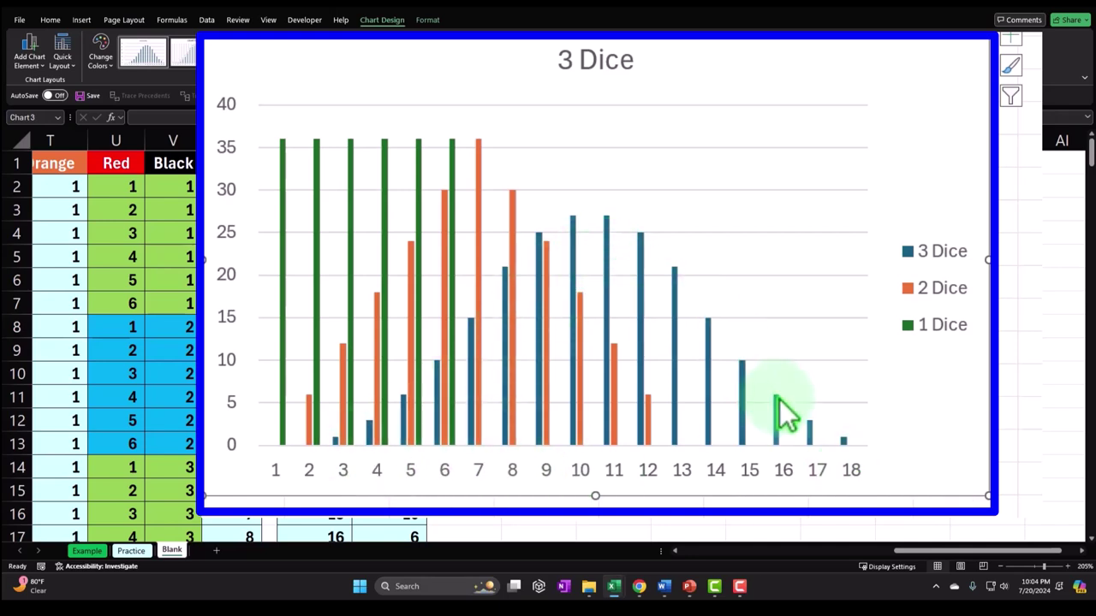
mouse_move(778, 399)
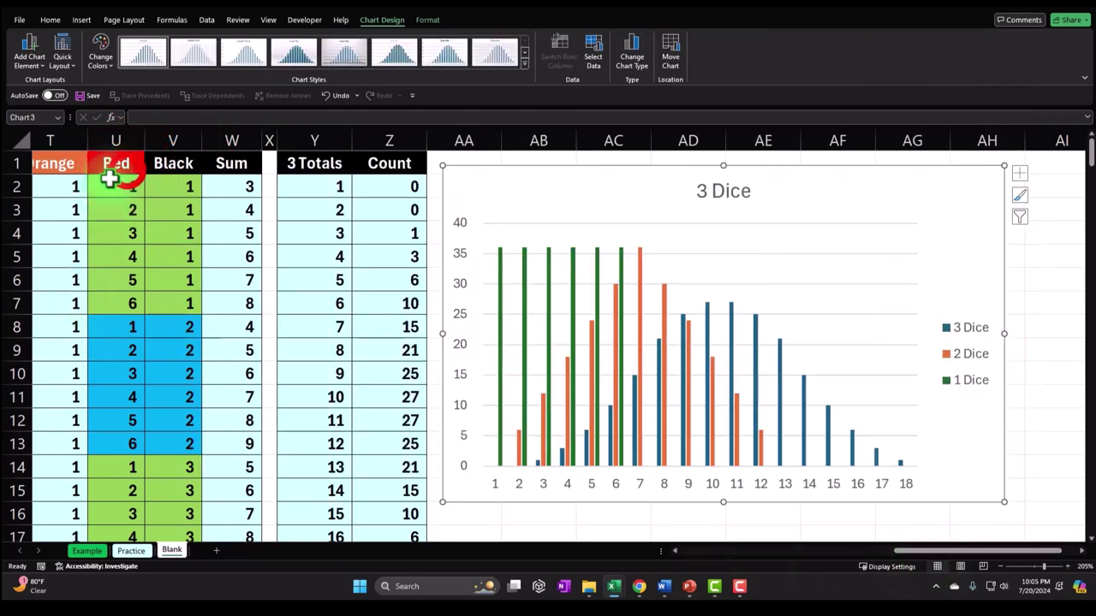
left_click(125, 171)
key("Left")
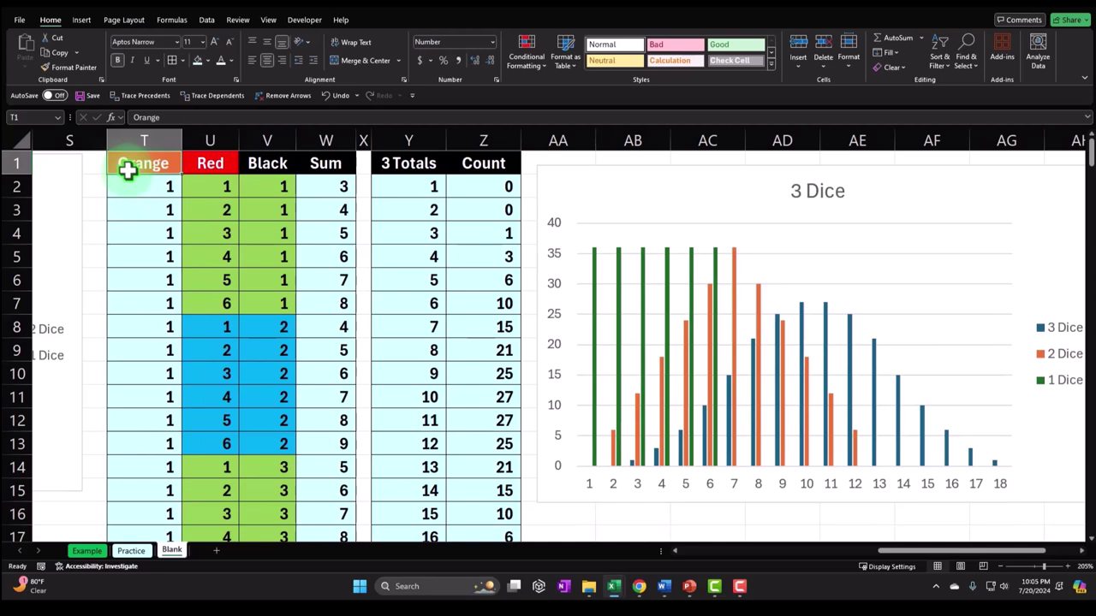
left_click(800, 325)
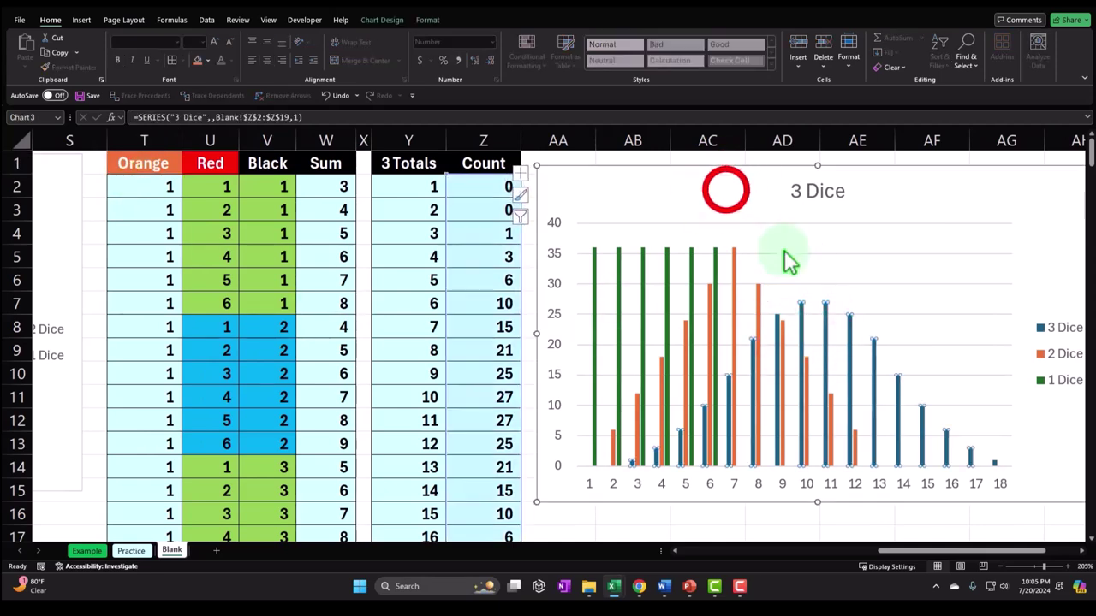
left_click(726, 189)
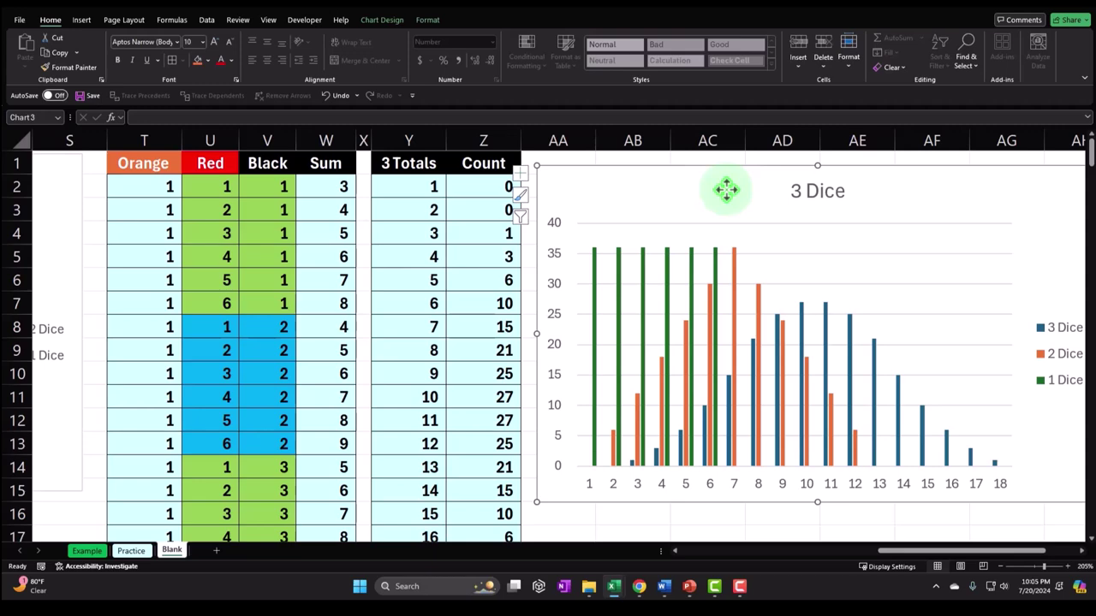
left_click(489, 304)
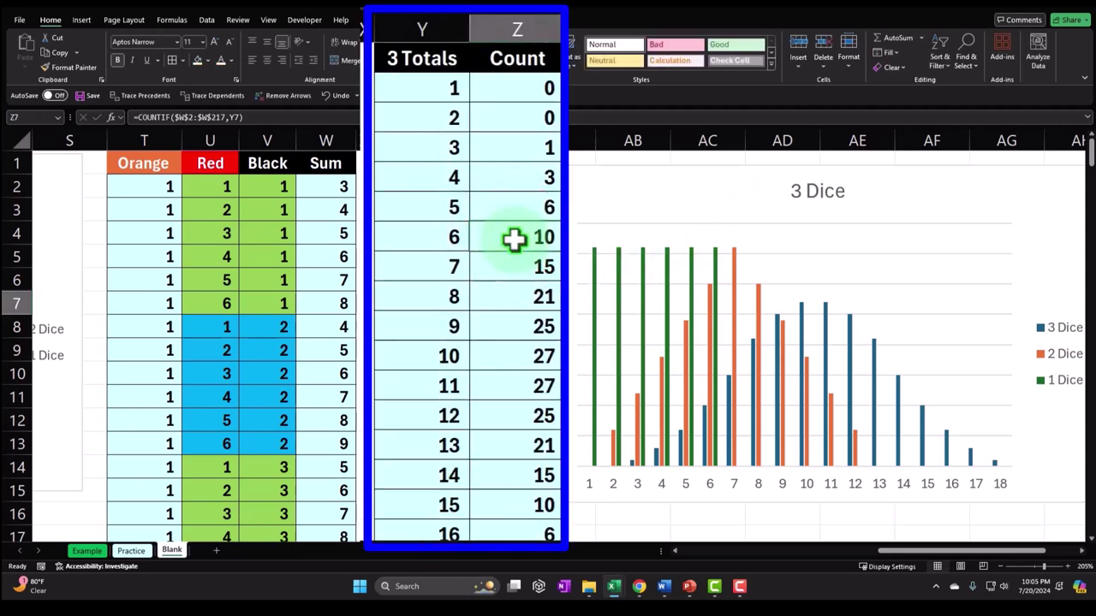